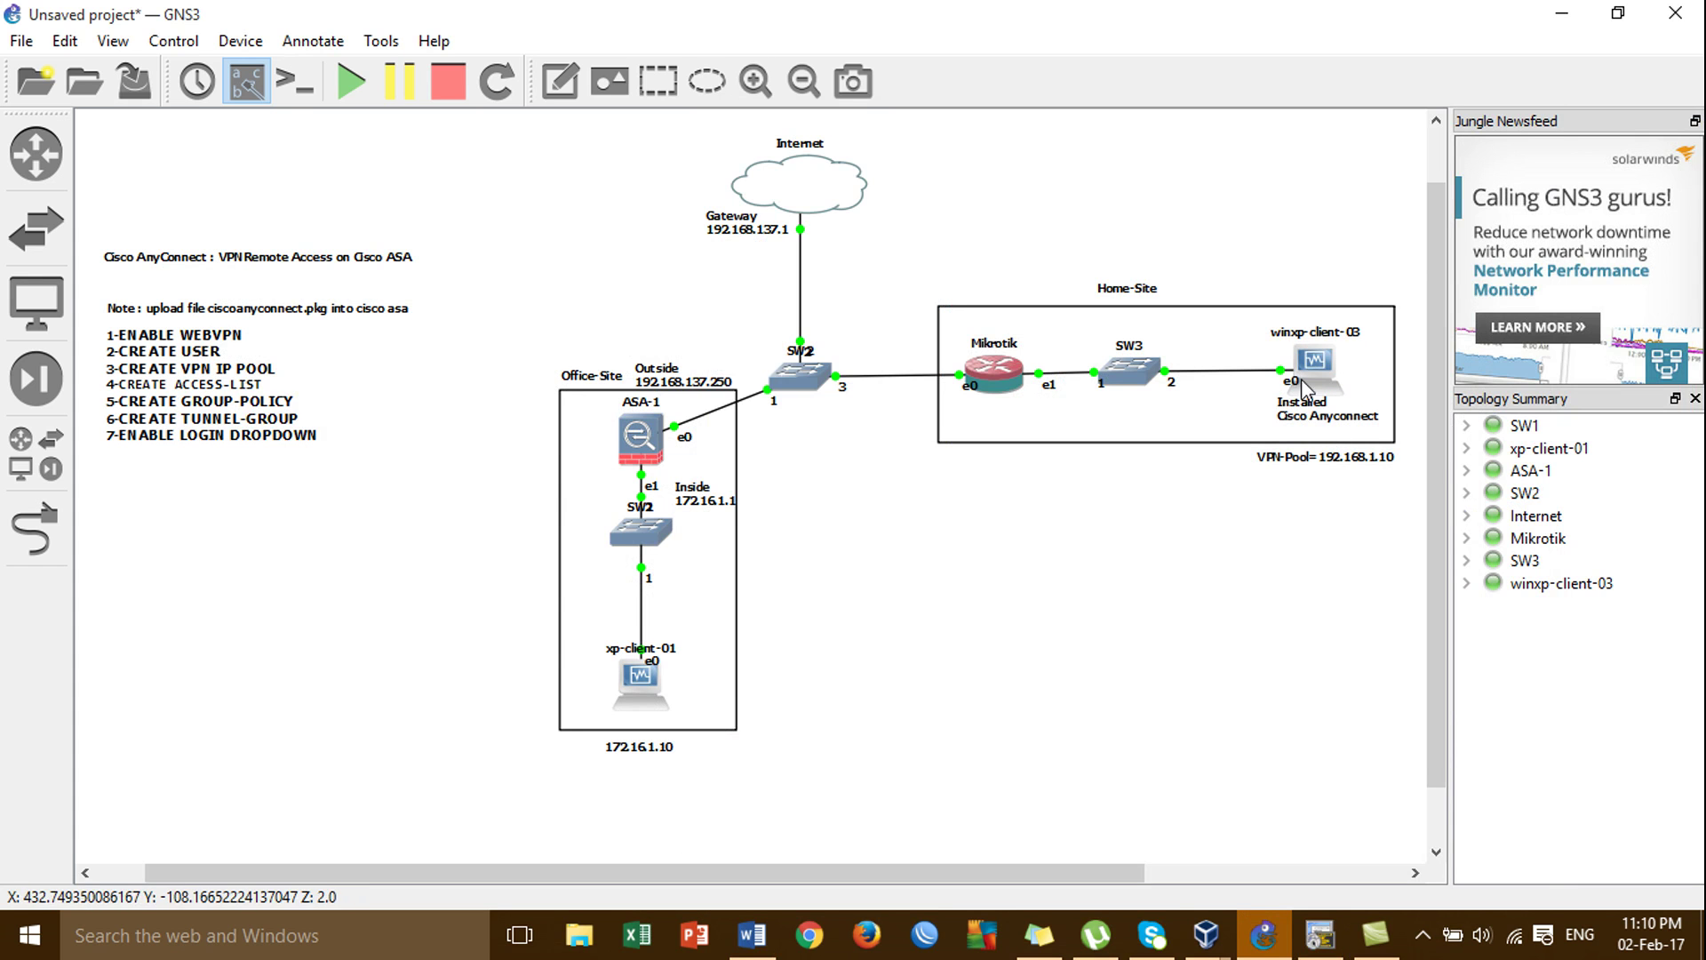
Review the office-site and home-site AnyConnect topology and show the running VirtualBox VM previews.
mouse_move(1217, 928)
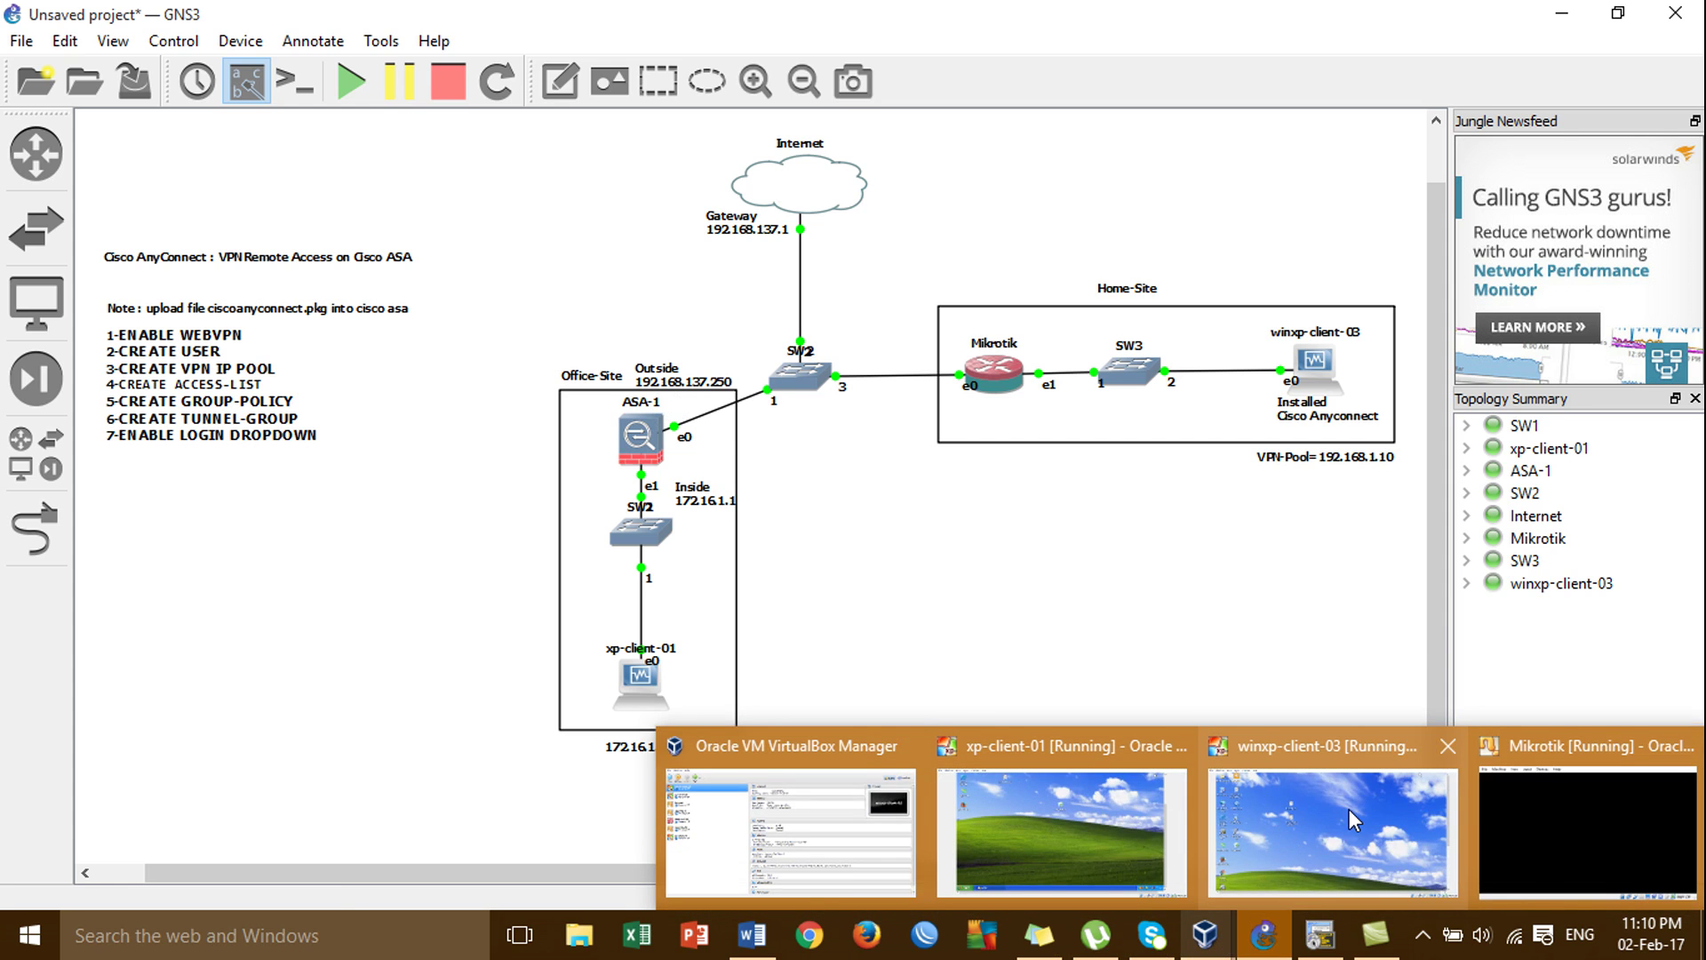
left_click(1349, 809)
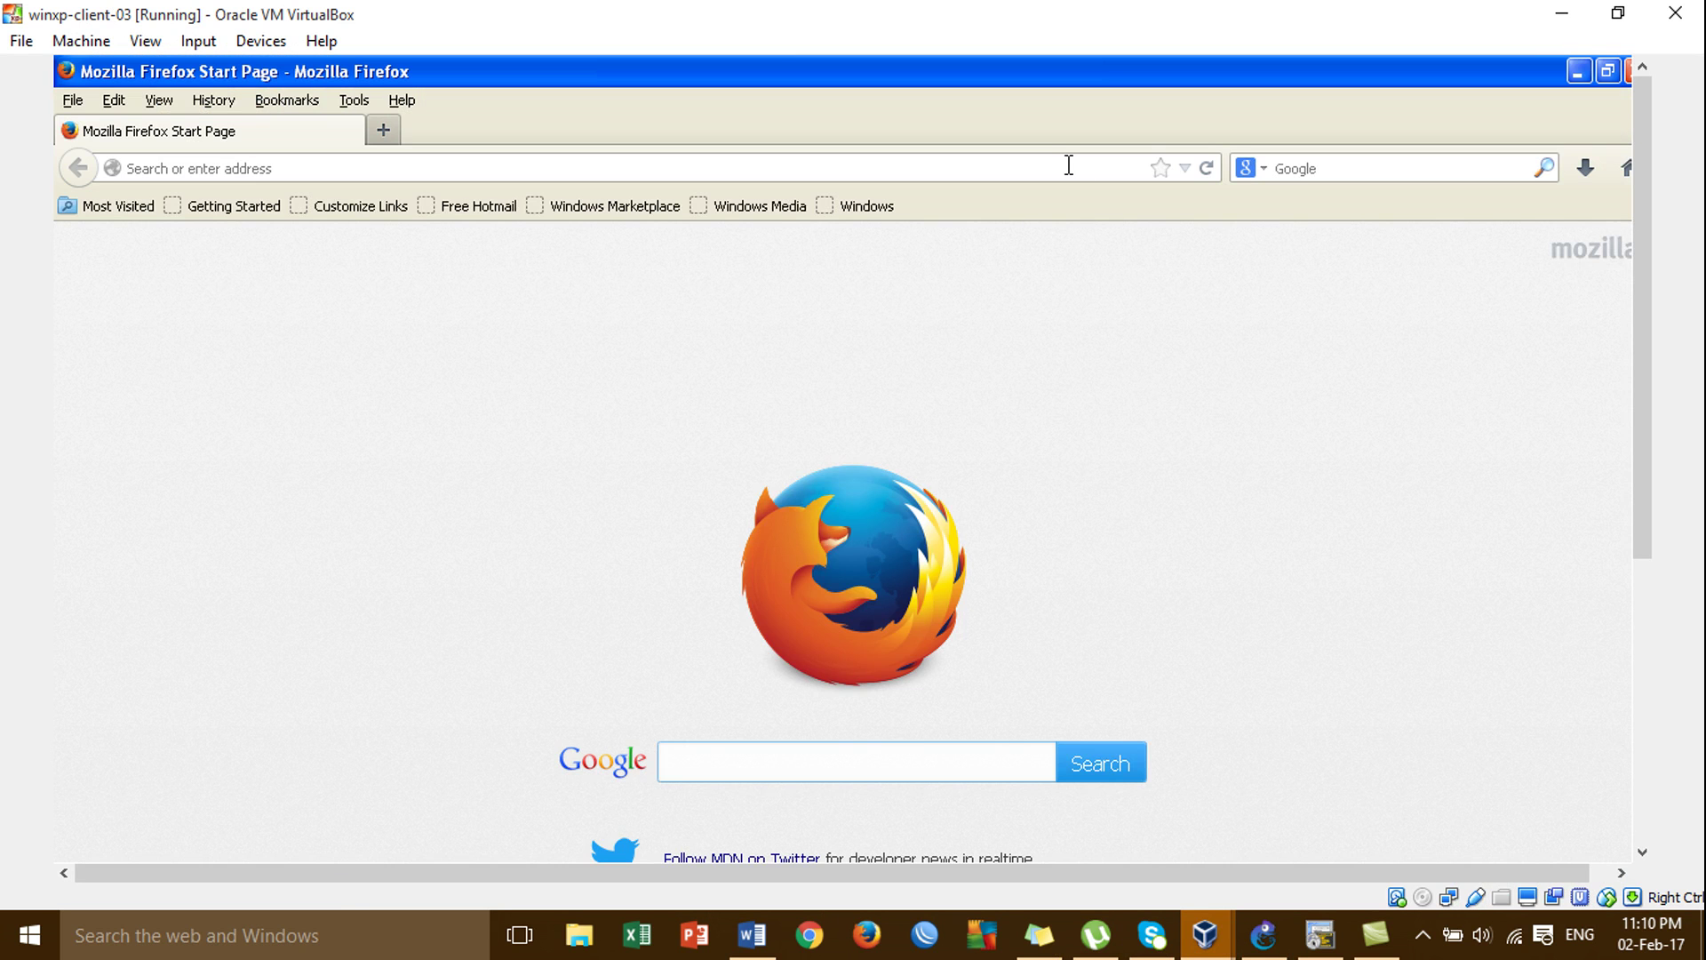
left_click(1069, 165)
type("http")
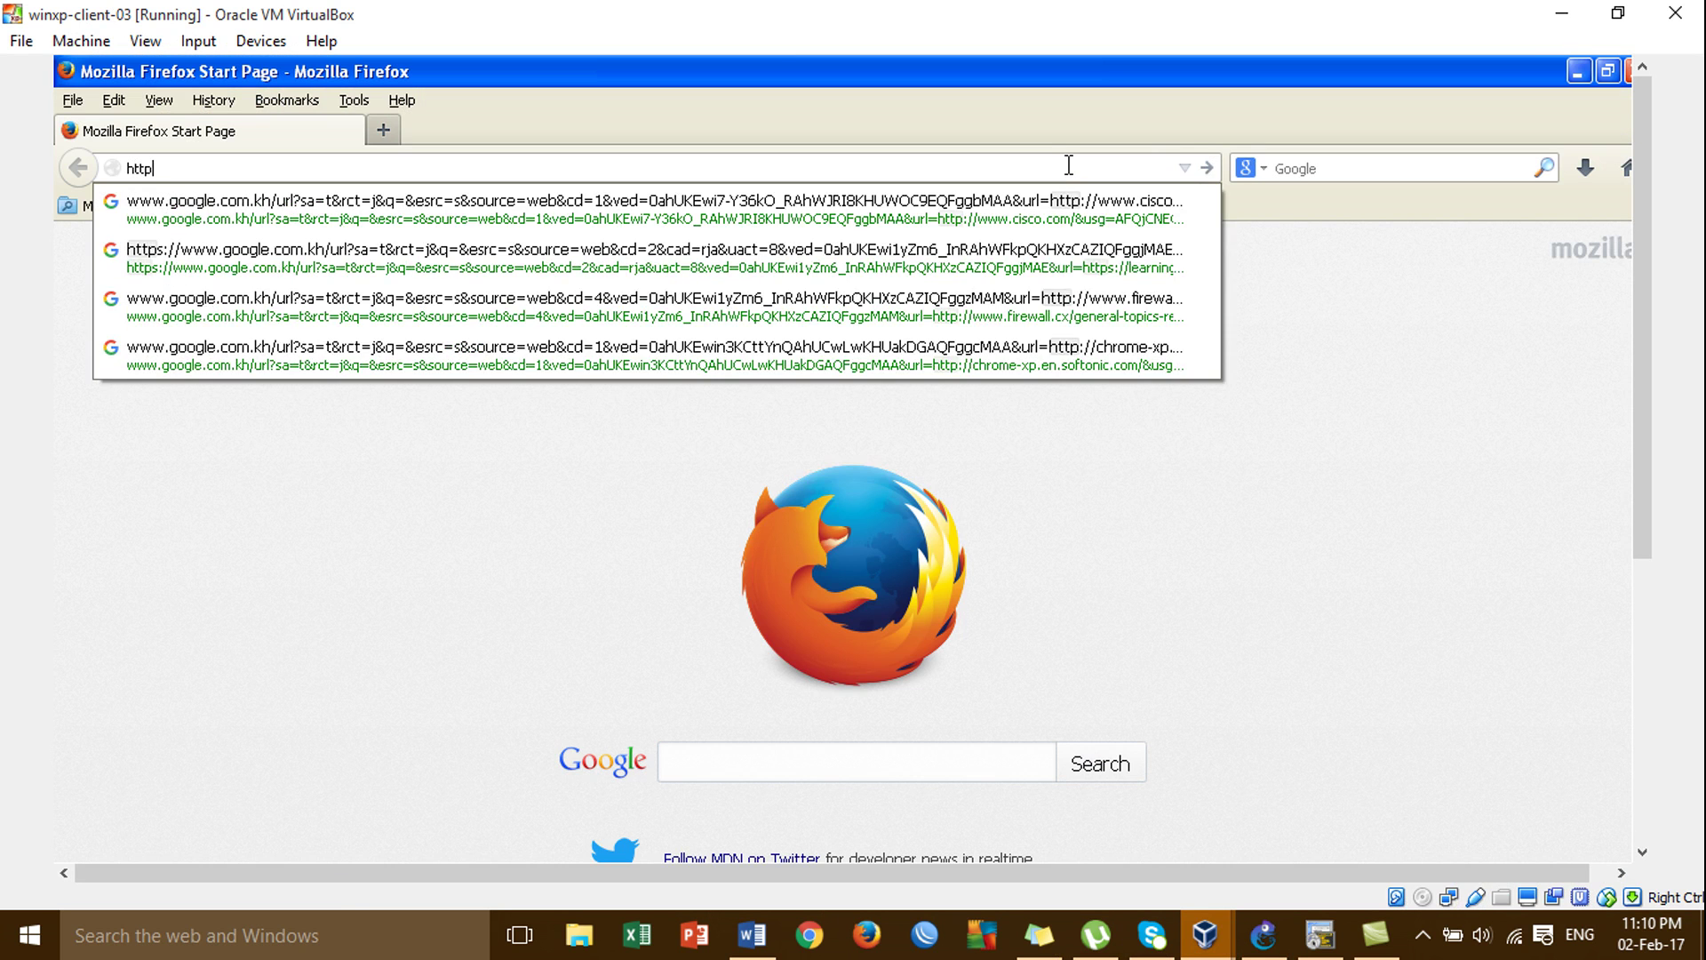
type("s://192.168.137.250")
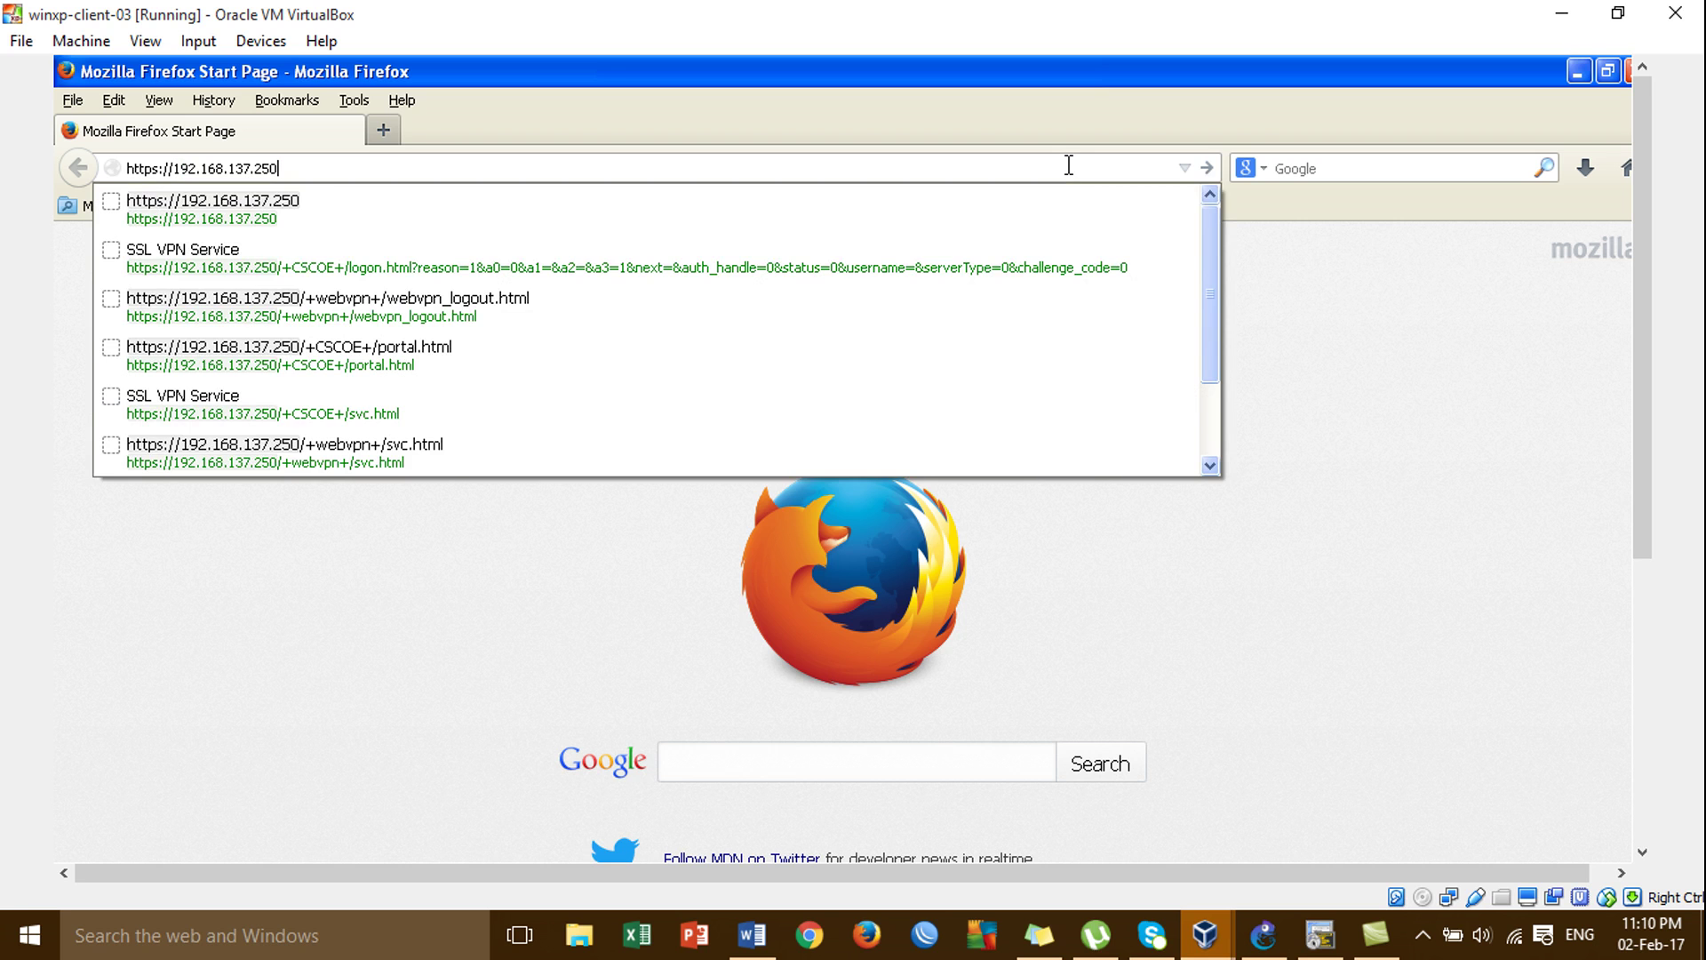
key("Return")
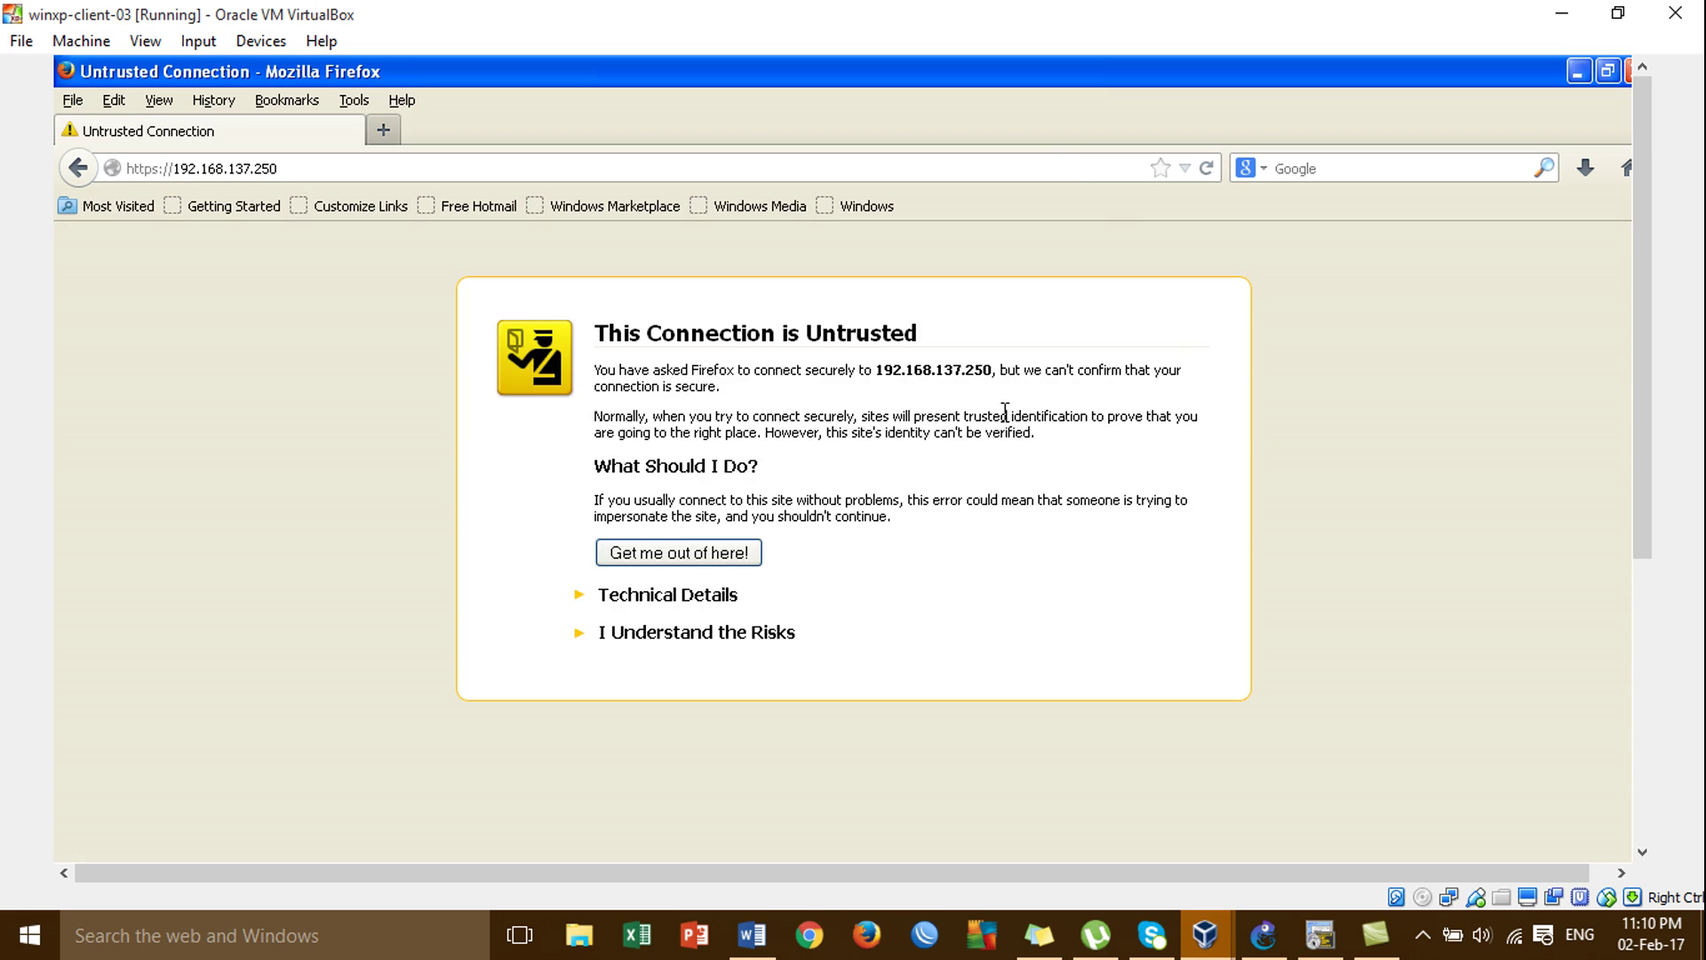
Add and confirm a security exception for the ASA's untrusted certificate.
left_click(672, 632)
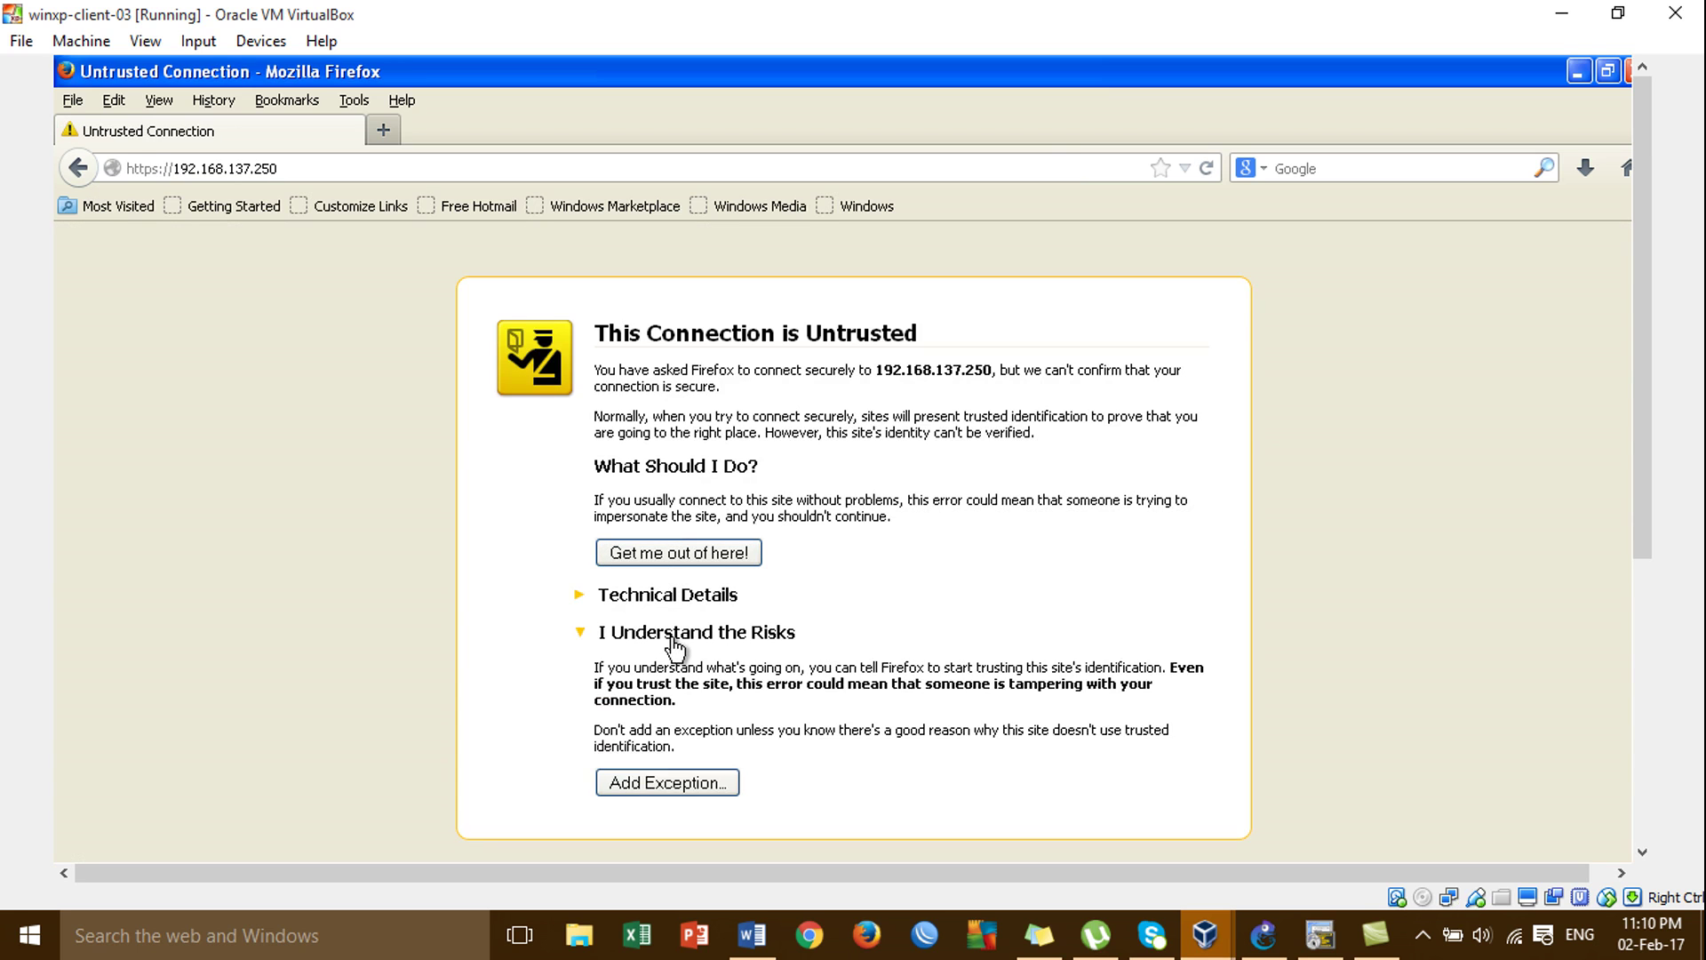
left_click(685, 775)
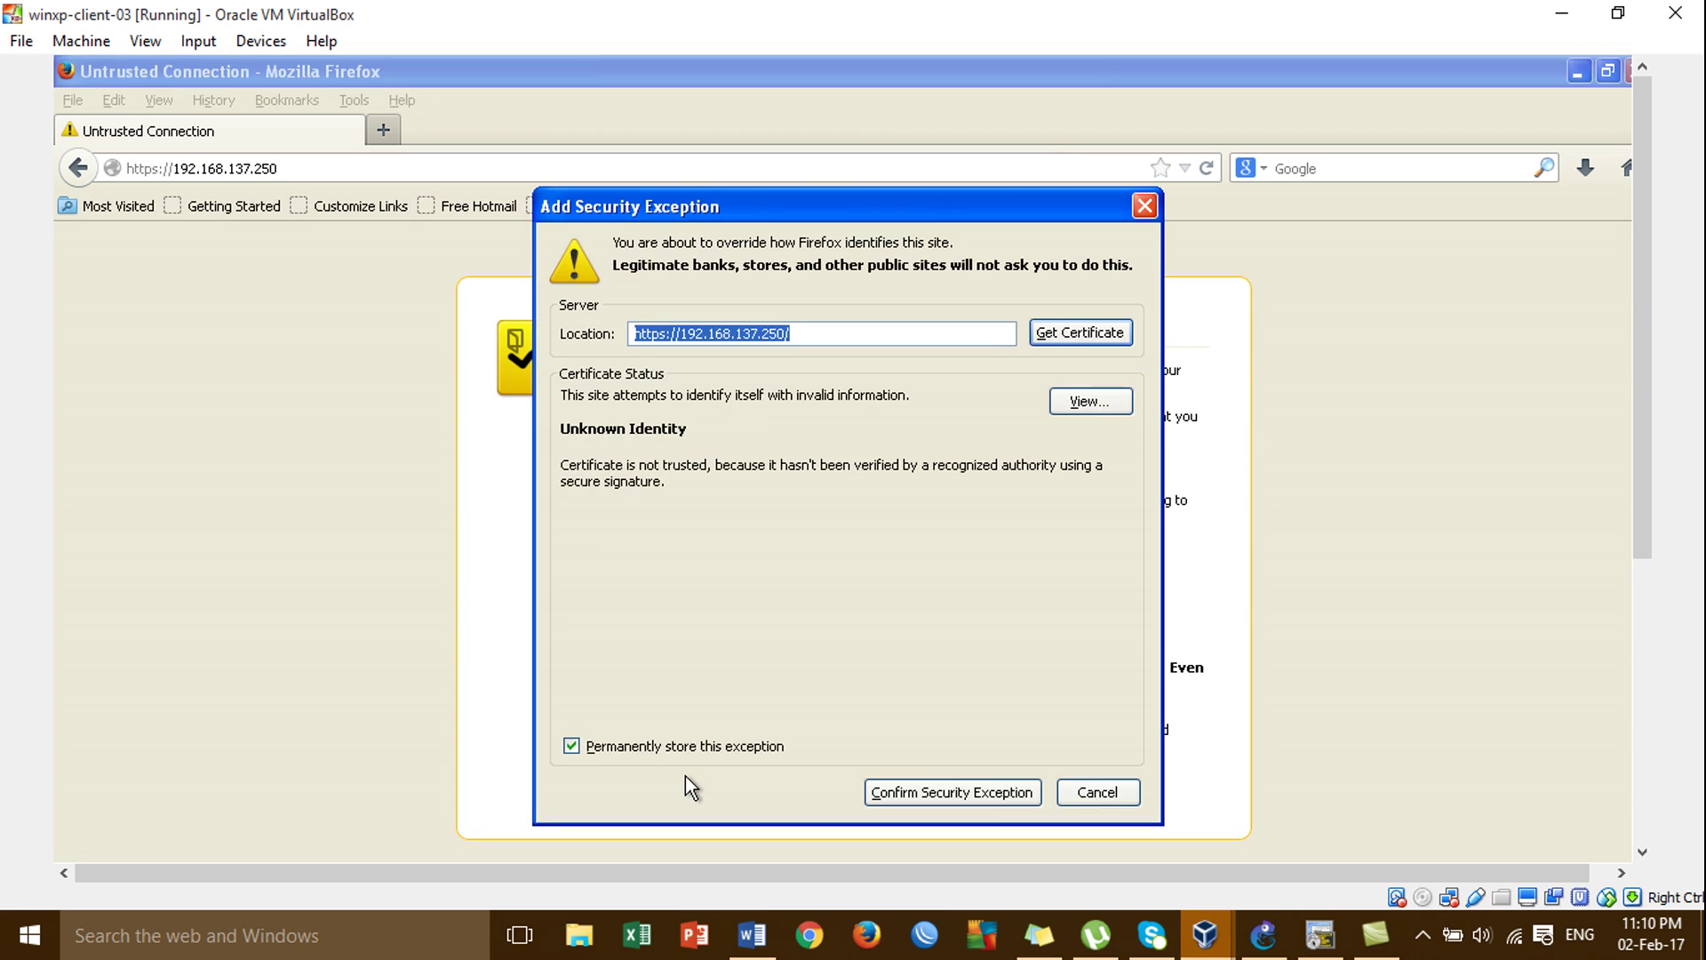
left_click(984, 795)
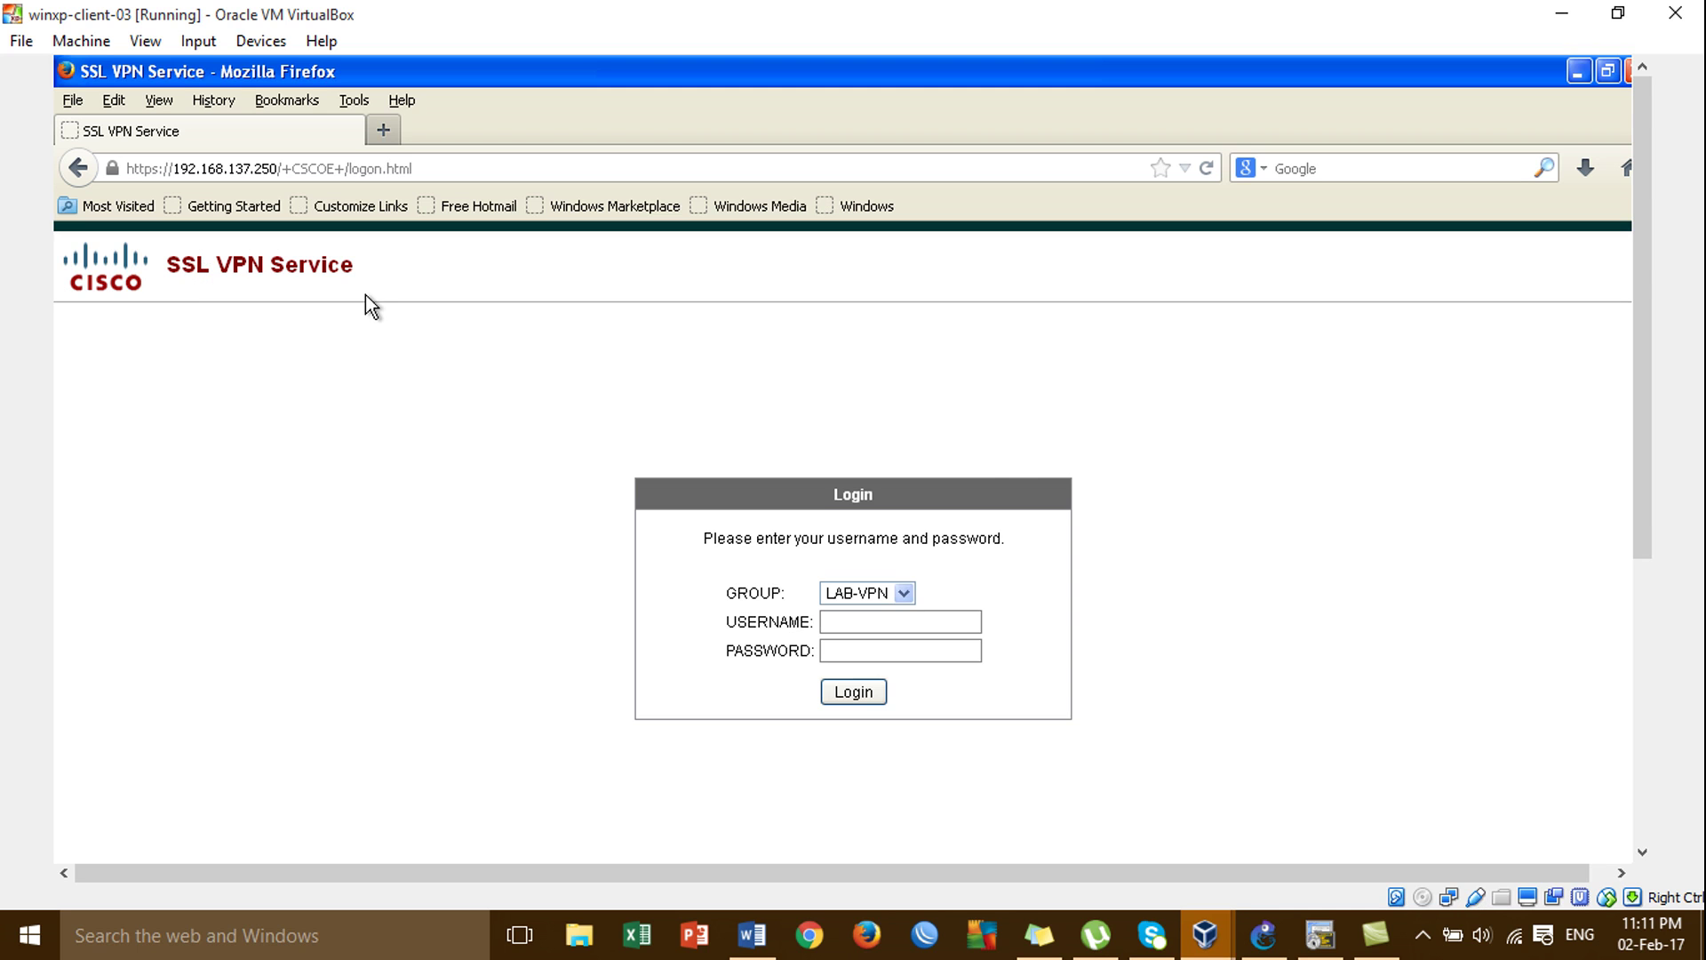
Log in to the SSL VPN portal under group LAB-VPN with the VPN username and password.
left_click(903, 594)
left_click(904, 594)
left_click(841, 622)
type("admin")
key("Tab")
type("cisco")
left_click(857, 693)
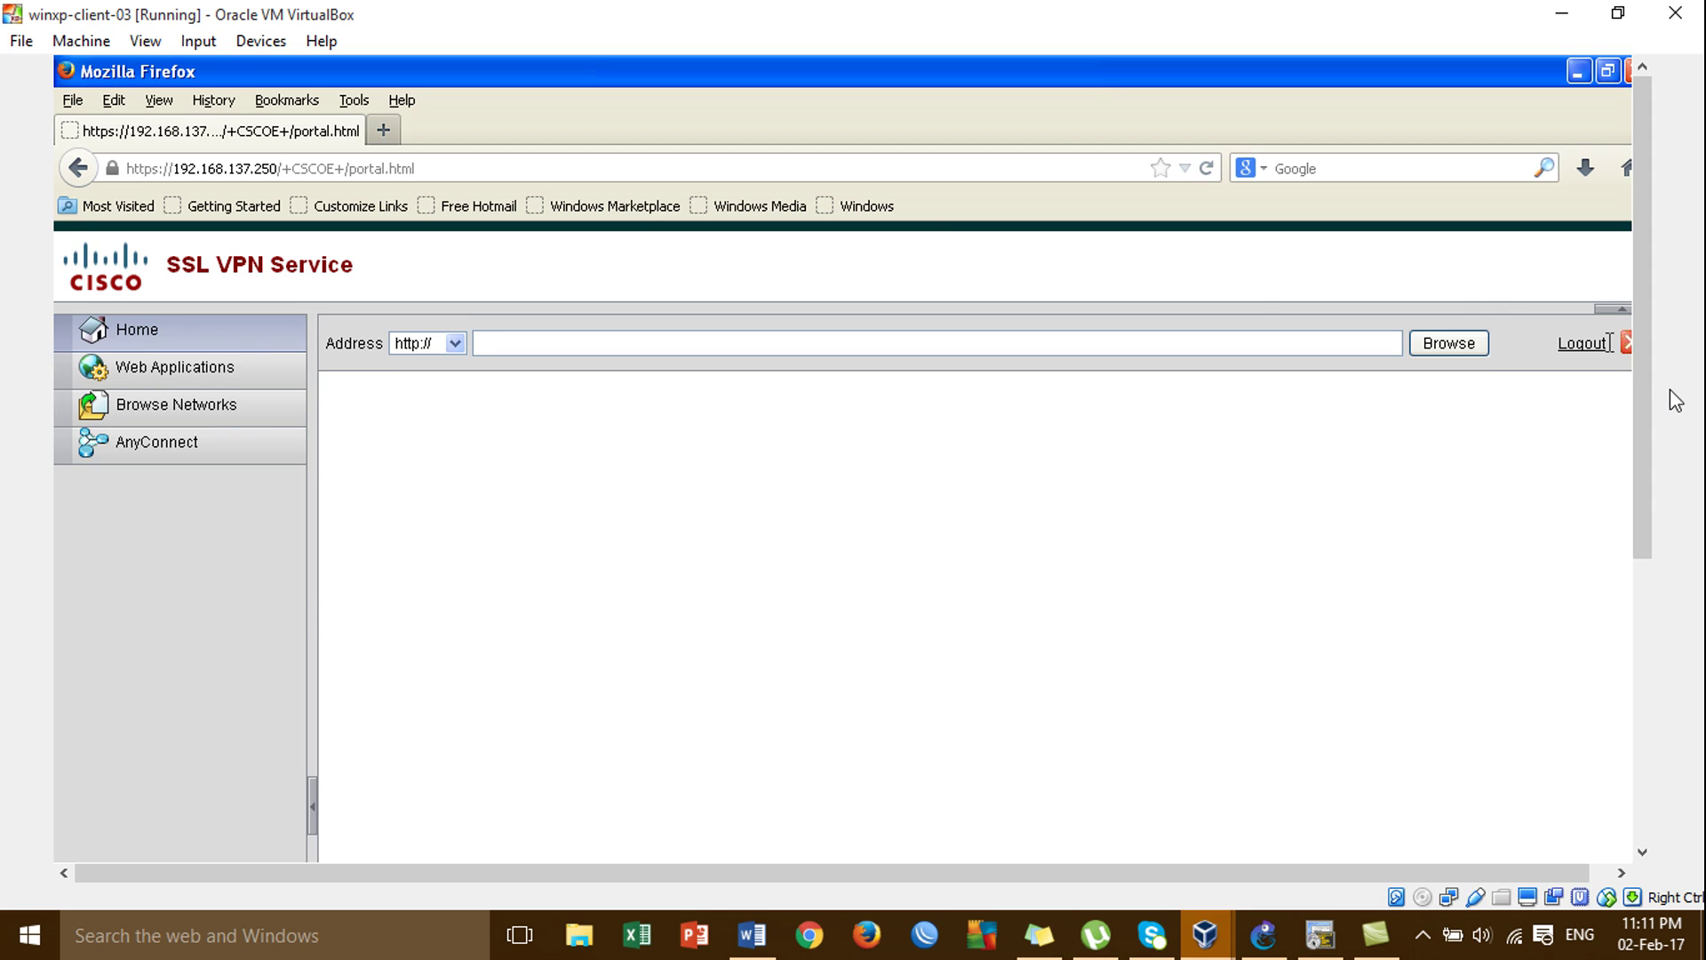
mouse_move(1645, 359)
left_mouse_down()
mouse_move(1645, 452)
mouse_move(1638, 381)
left_mouse_up()
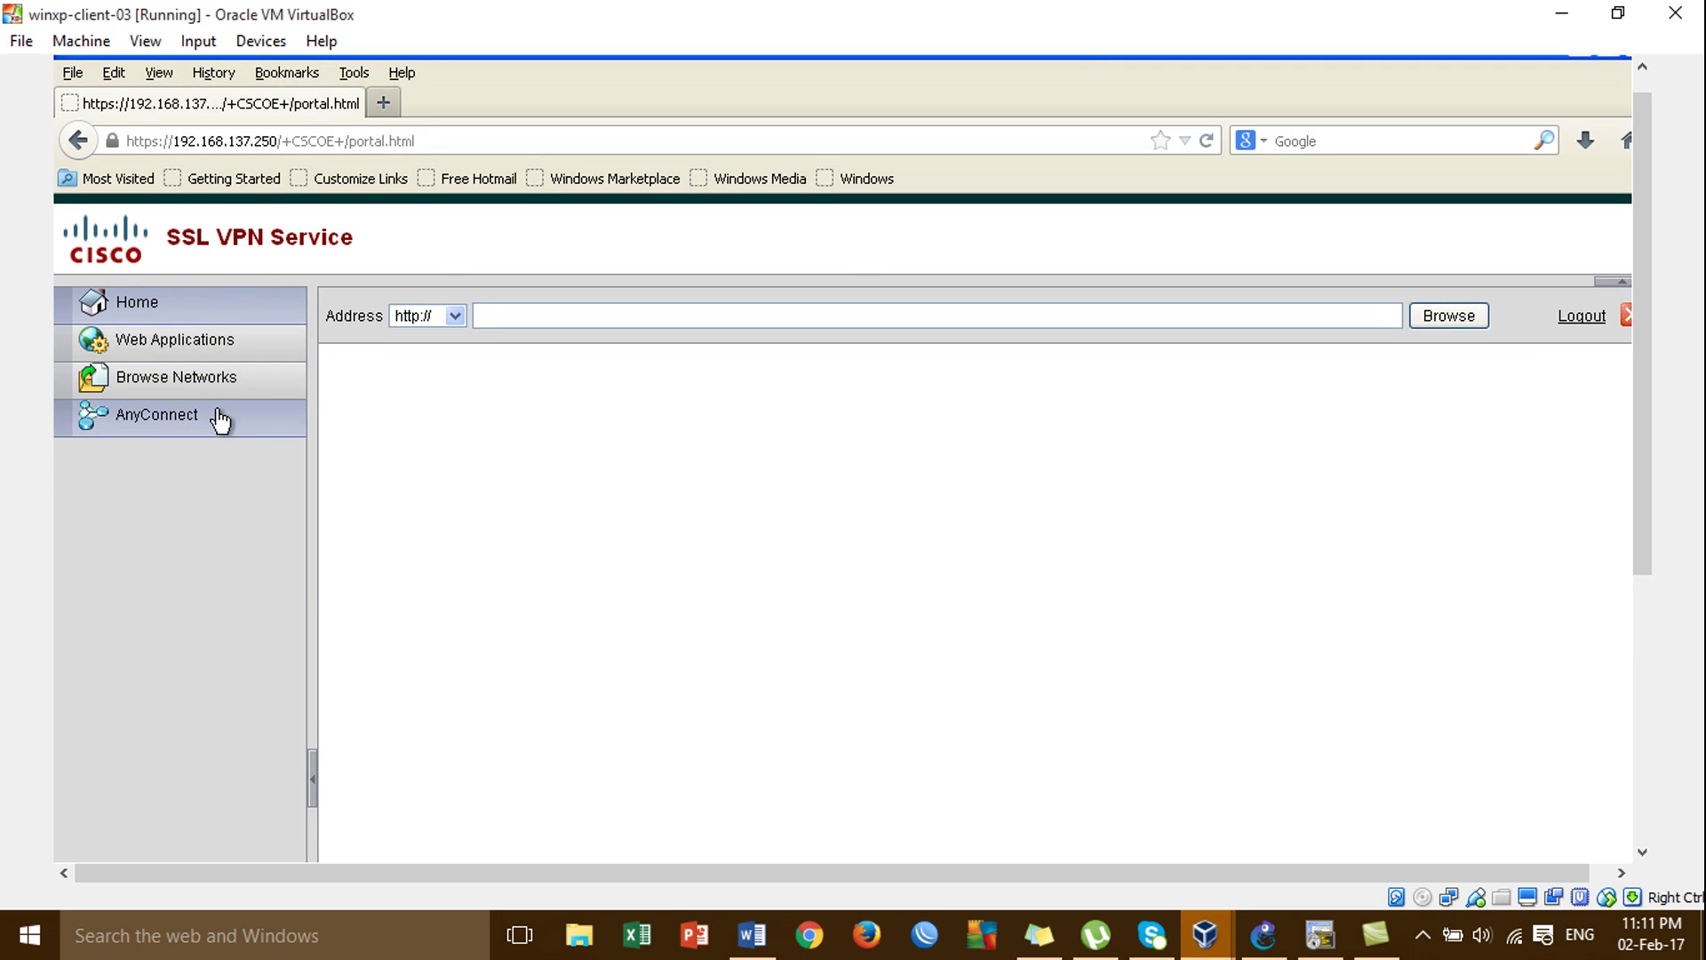
left_click(161, 423)
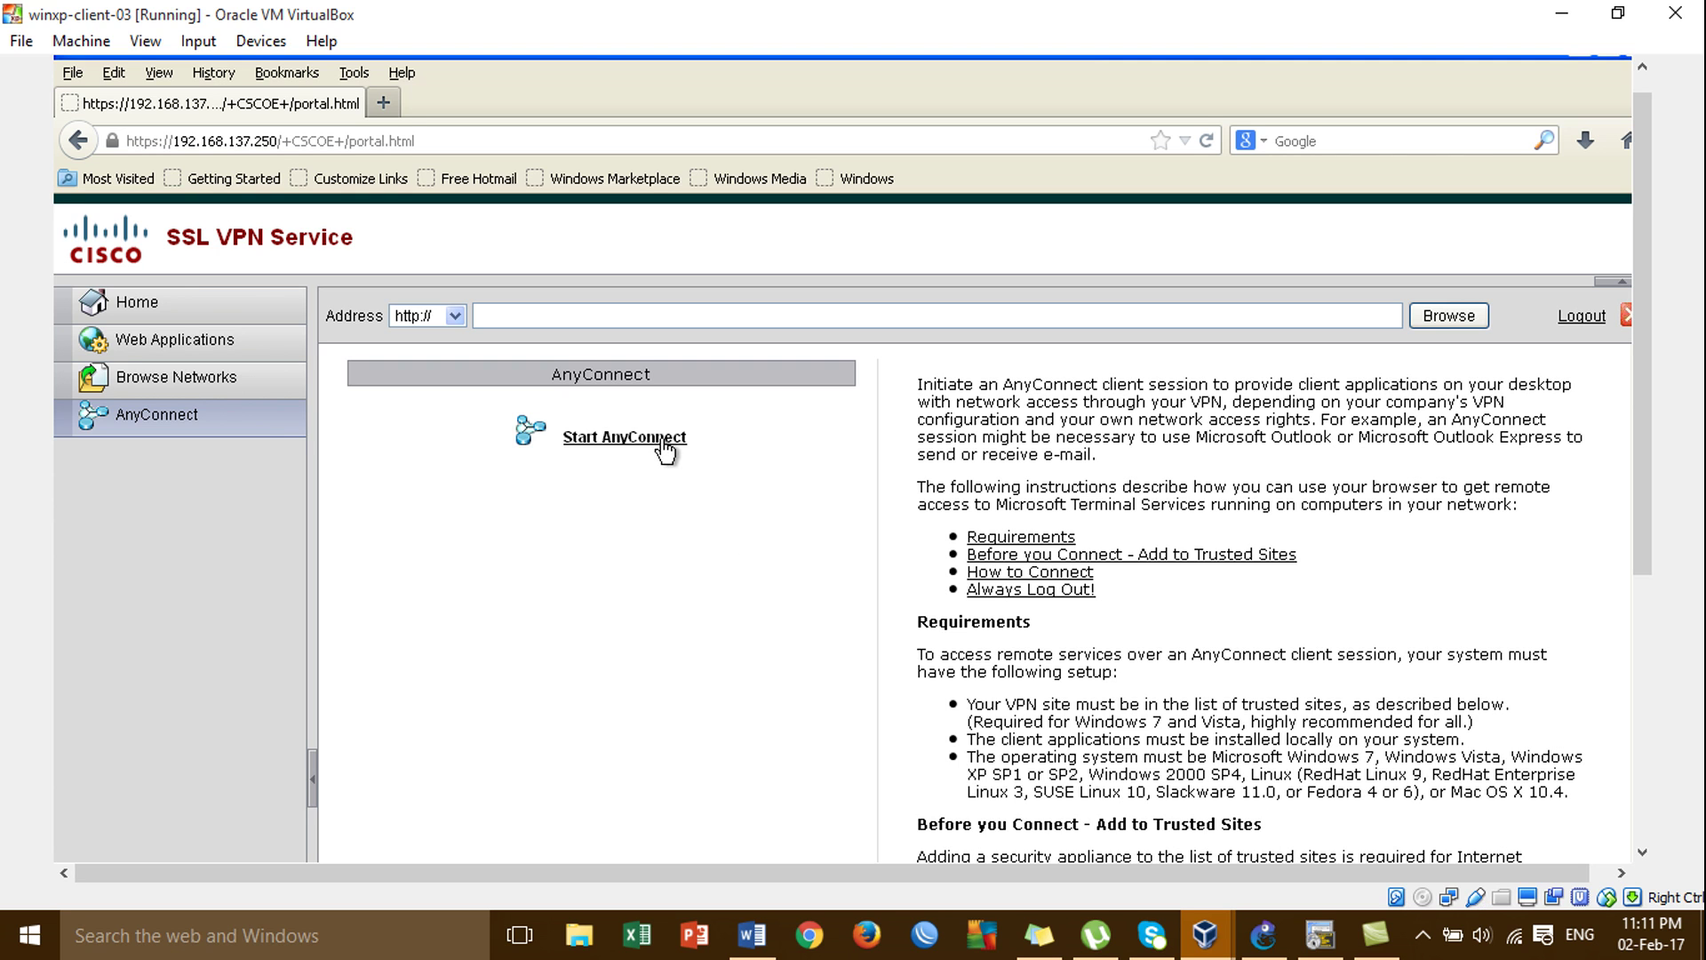
Start the AnyConnect web install, dismiss the untrusted-connection warning, and log out of the portal.
left_click(662, 442)
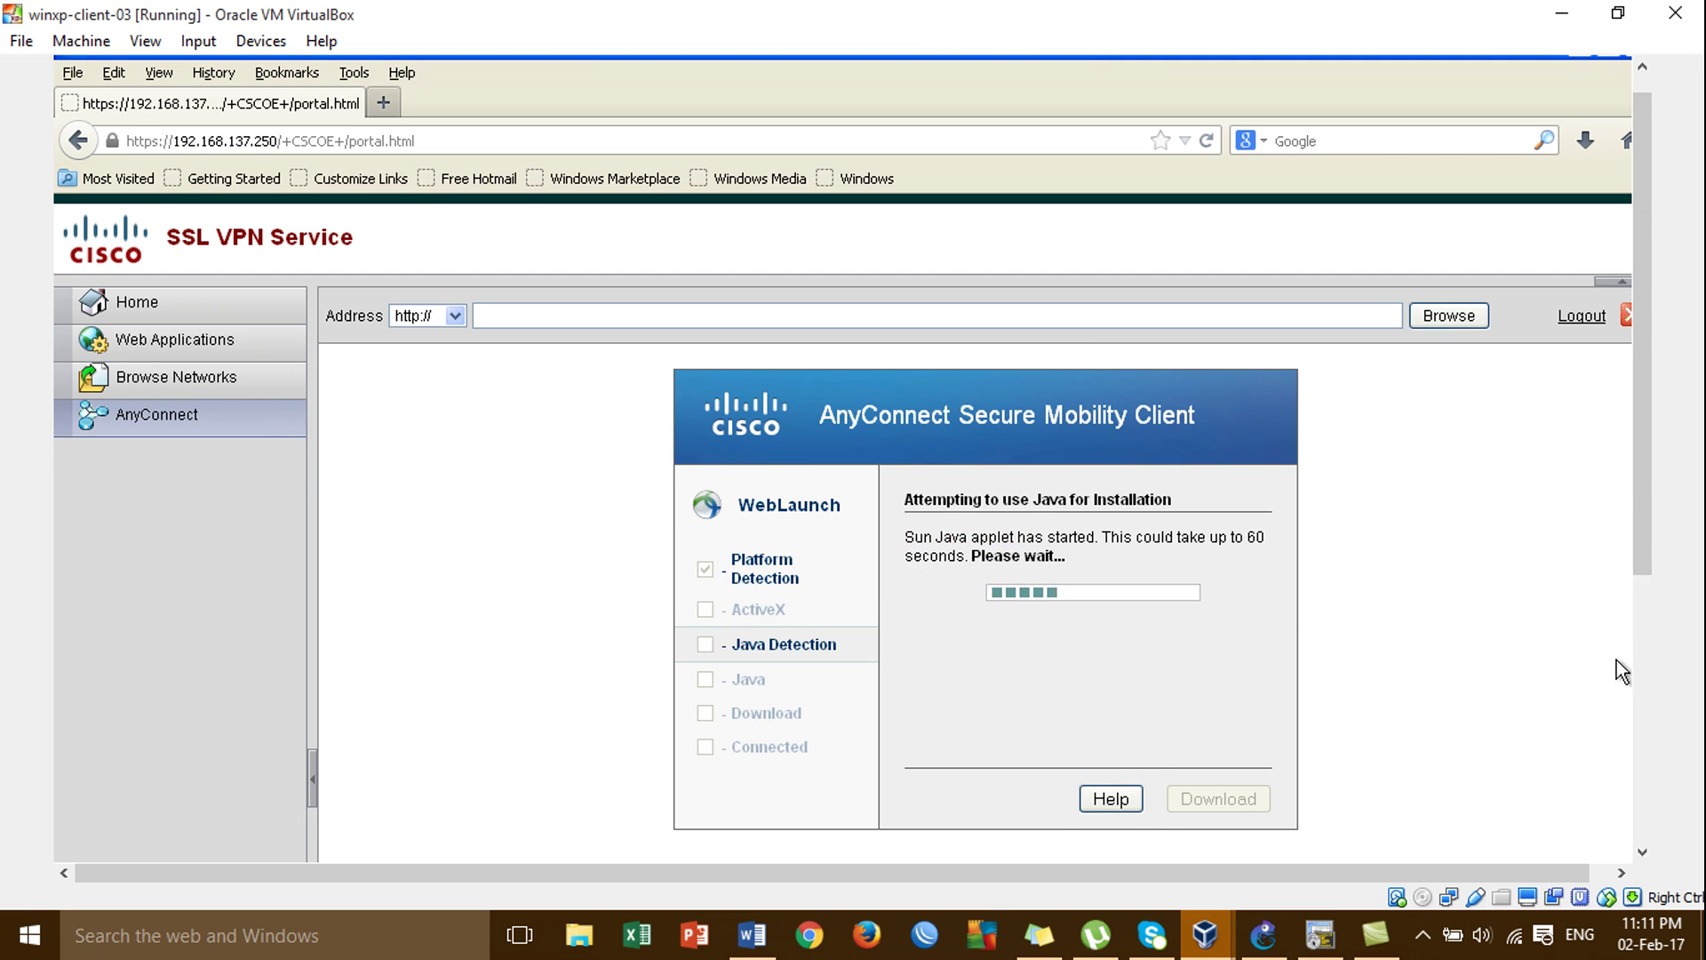
left_click(1636, 694)
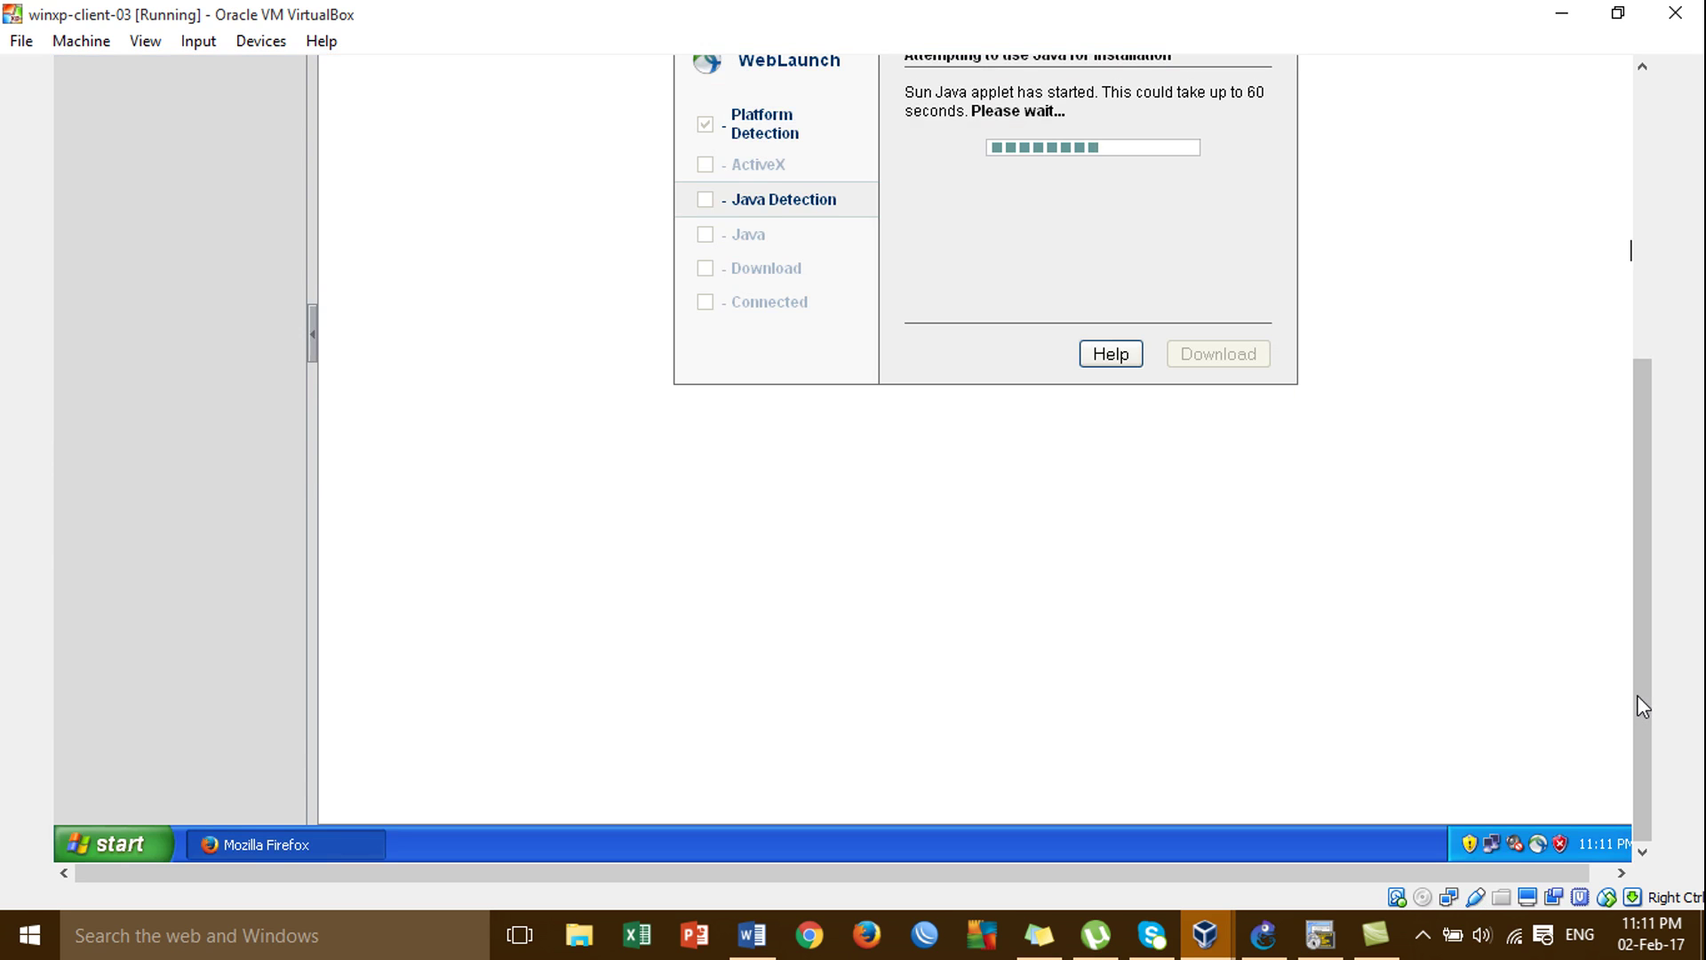
left_click_drag(1635, 693, 1597, 536)
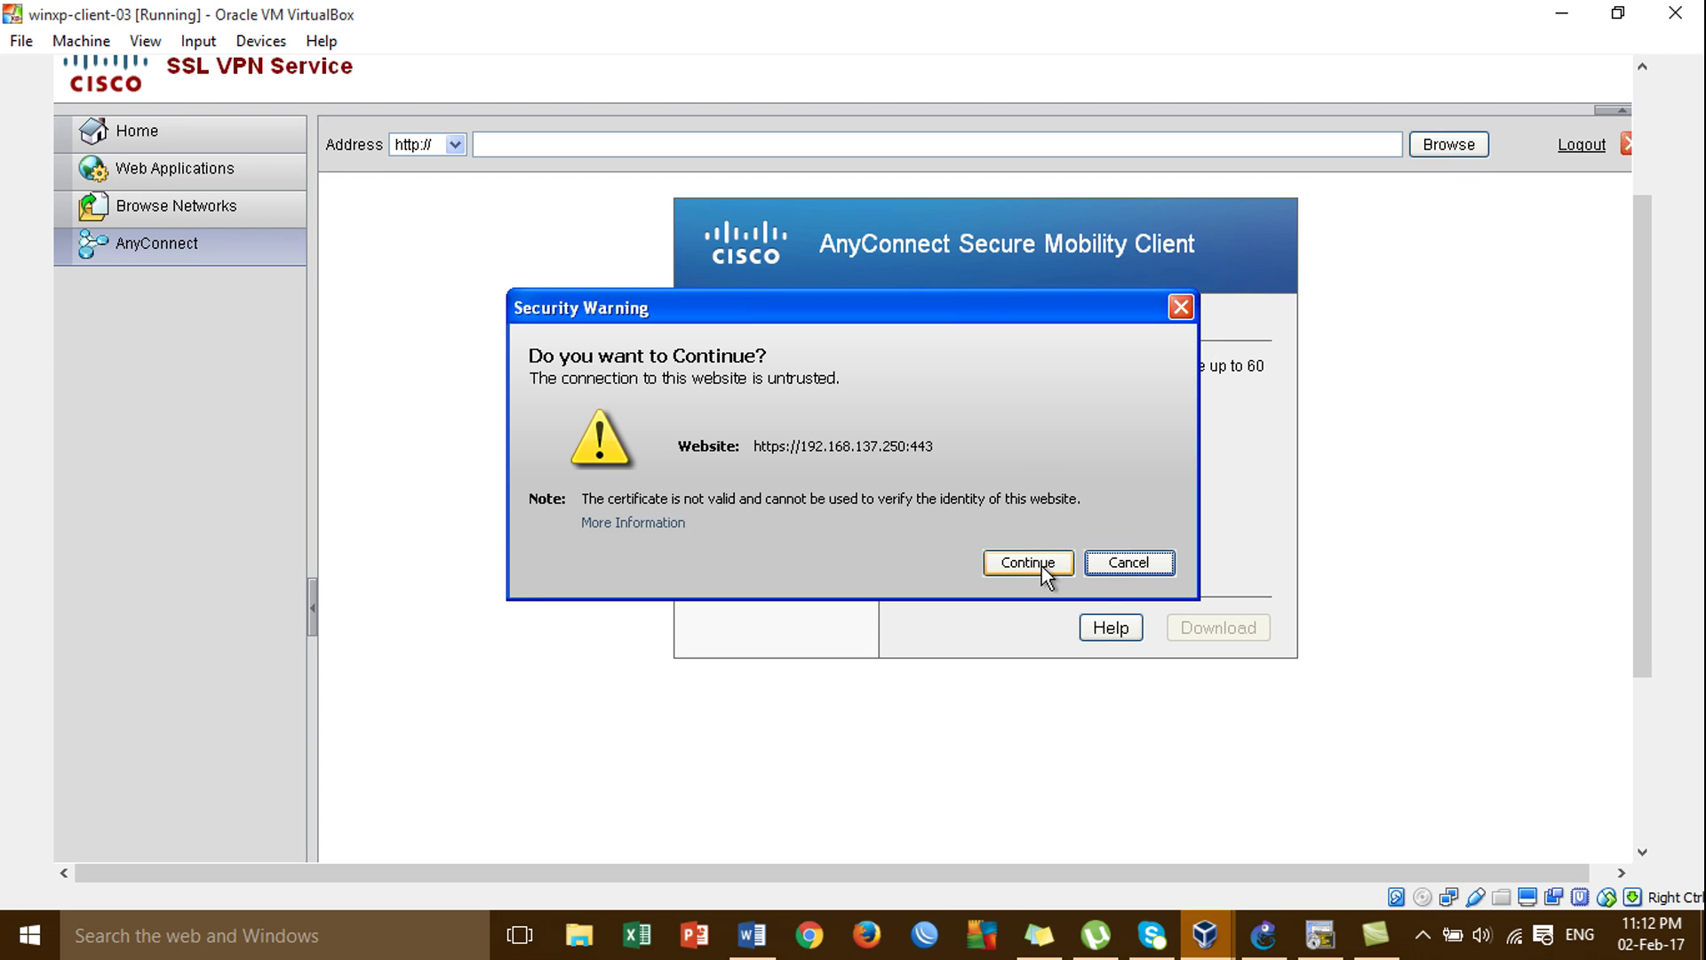
left_click(1173, 308)
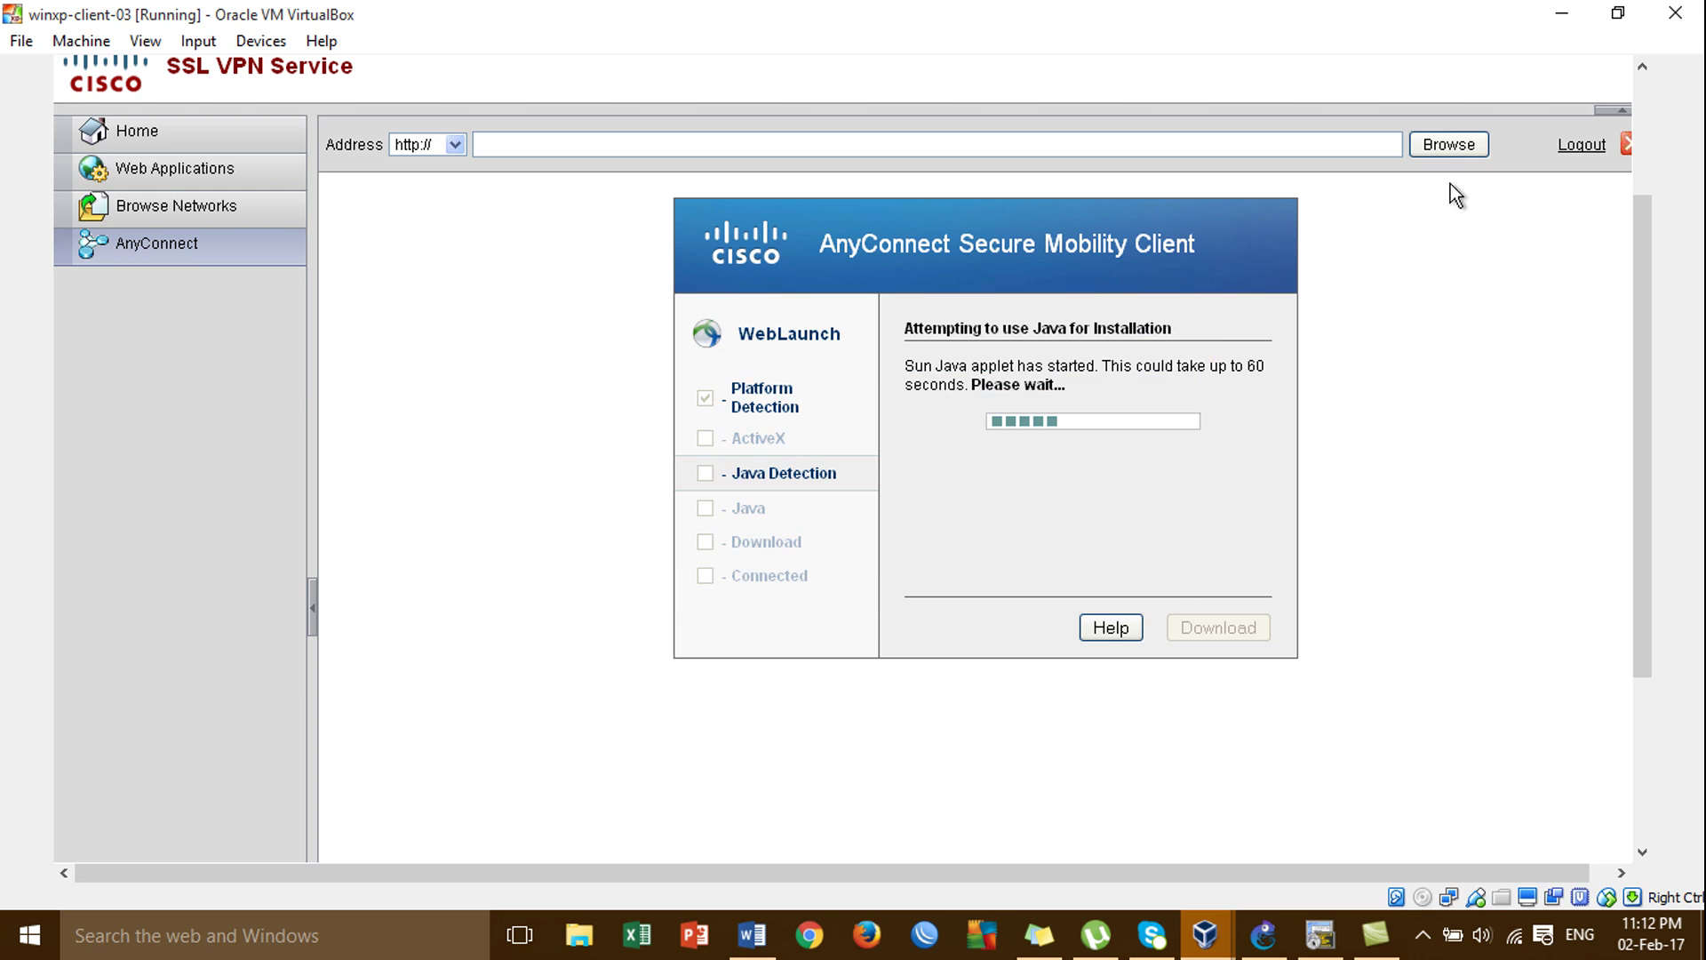
left_click(1582, 144)
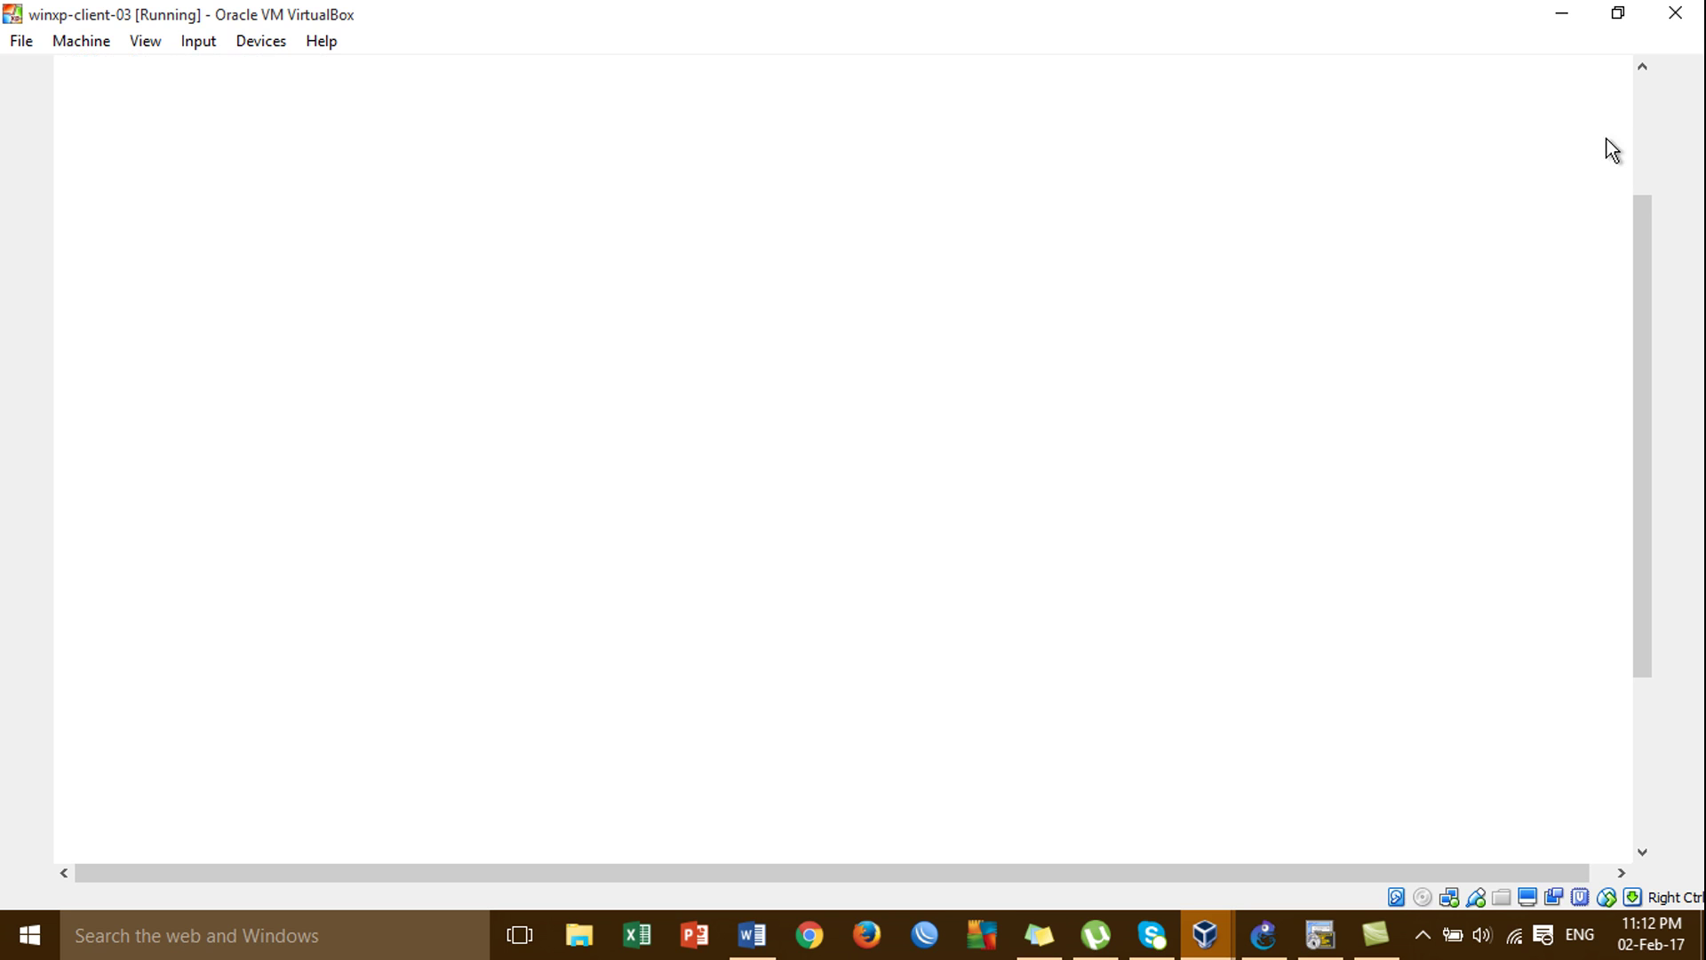
Close Firefox on the XP client.
left_click(1649, 183)
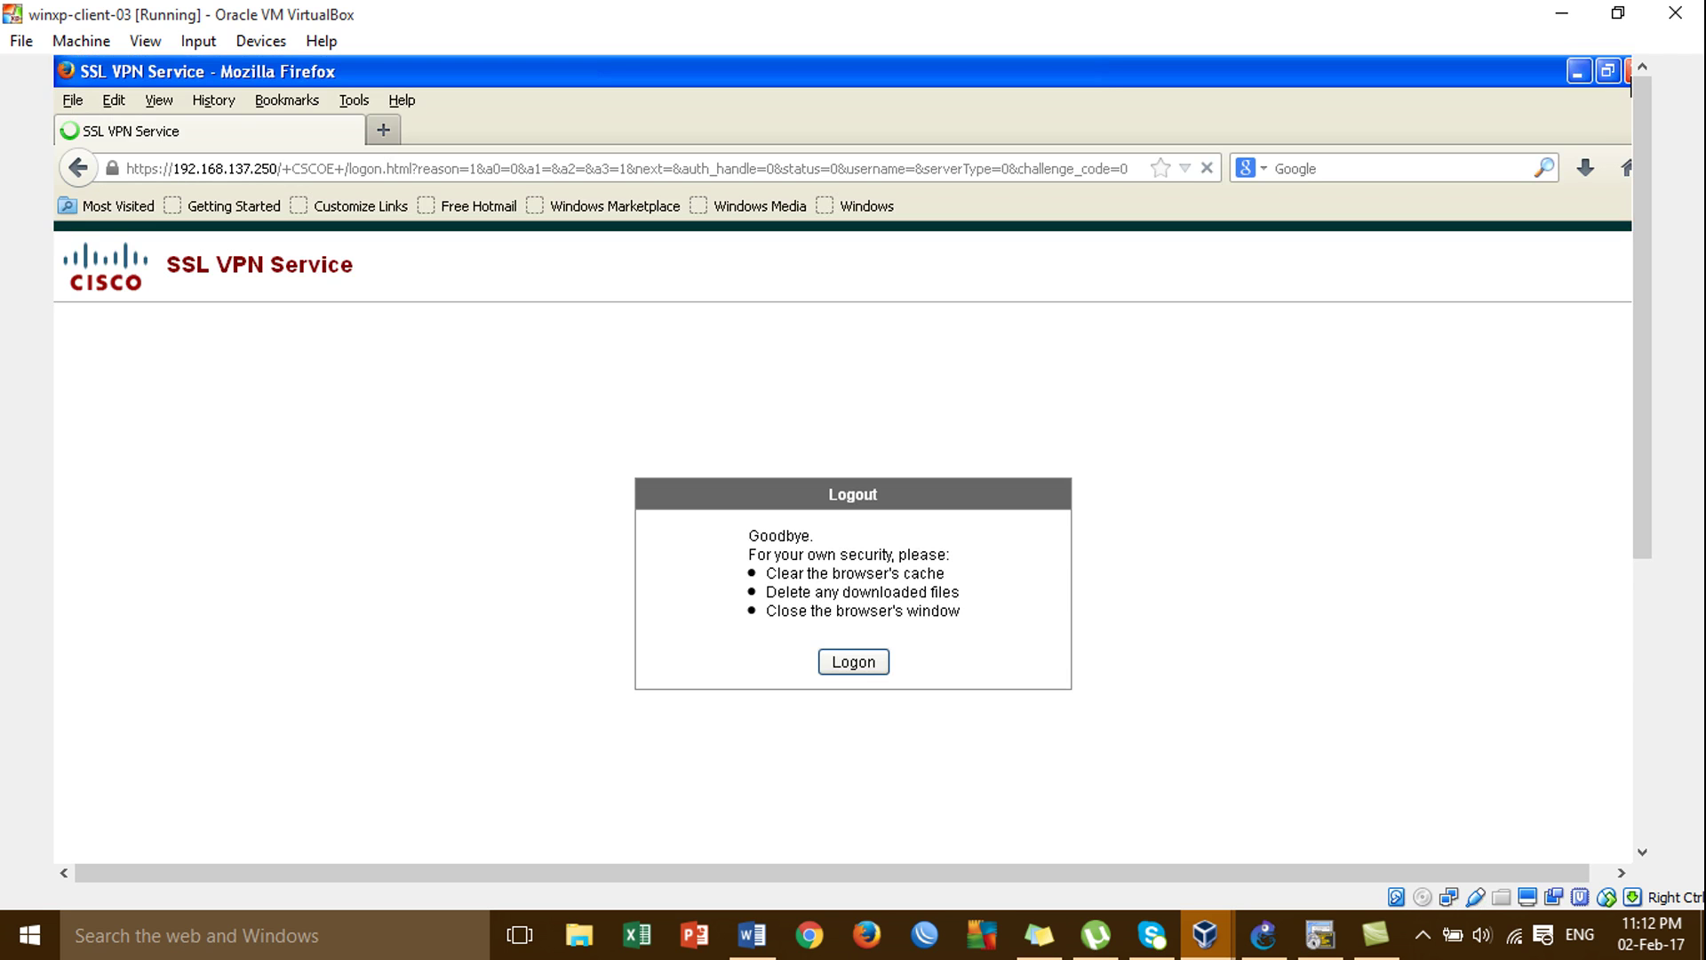
left_click(1626, 65)
left_click(1644, 610)
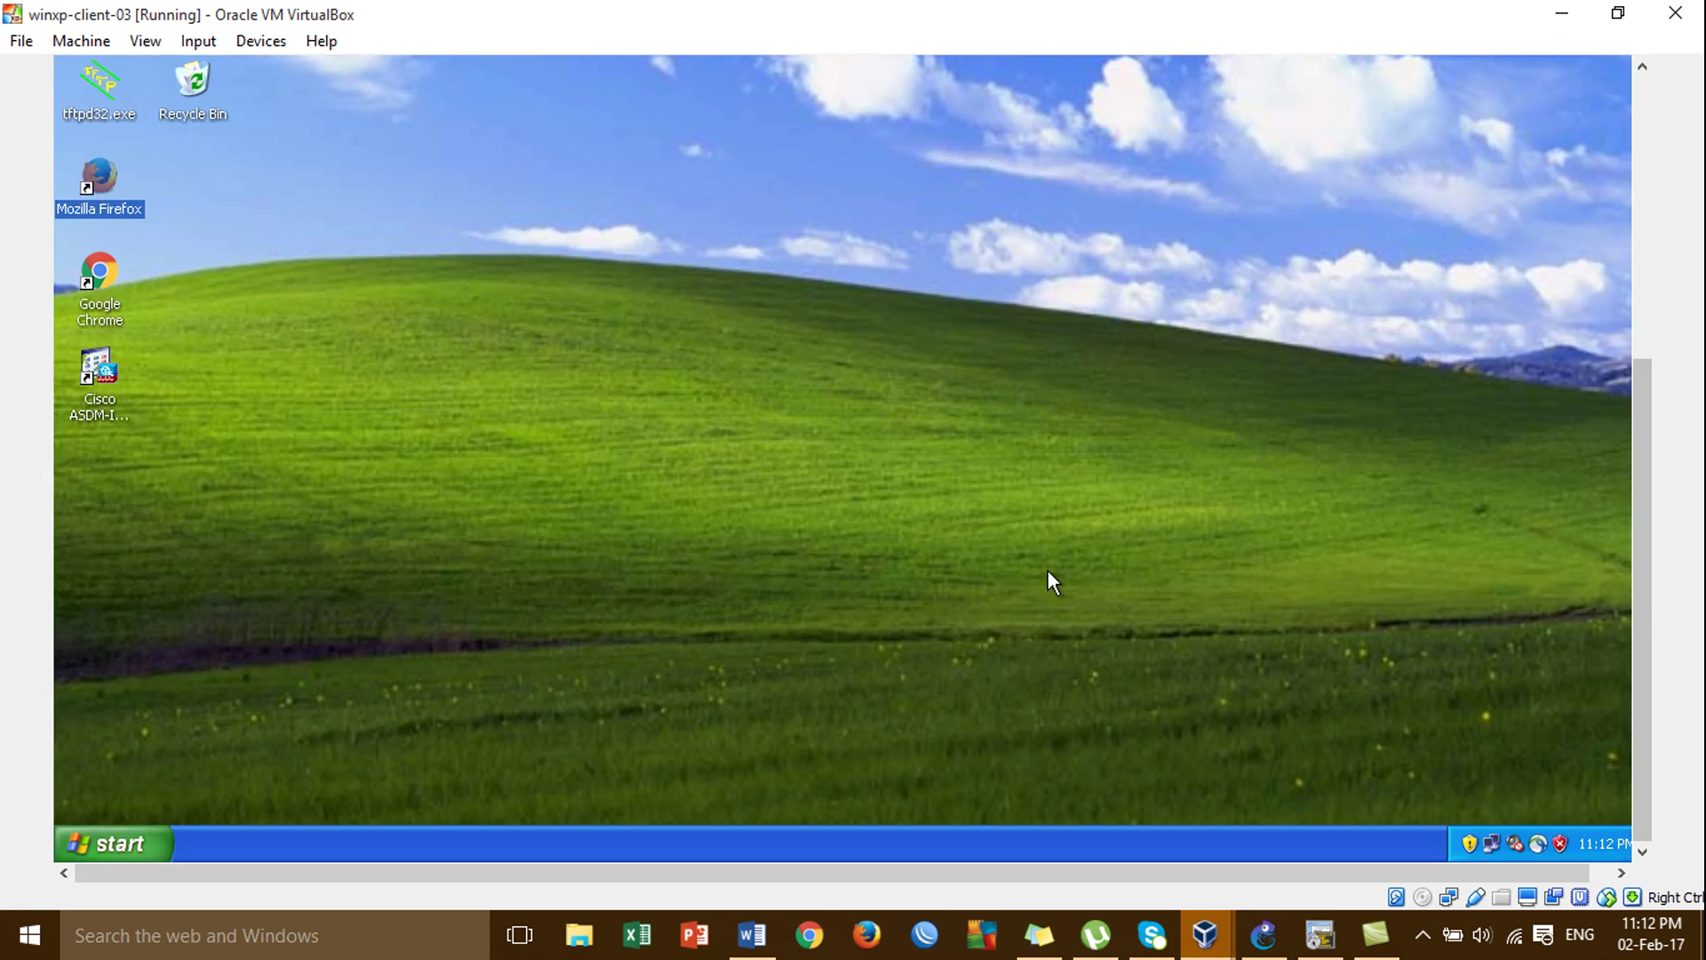
Locate Cisco AnyConnect Secure Mobility Client under Start > Programs > Cisco.
left_click(116, 843)
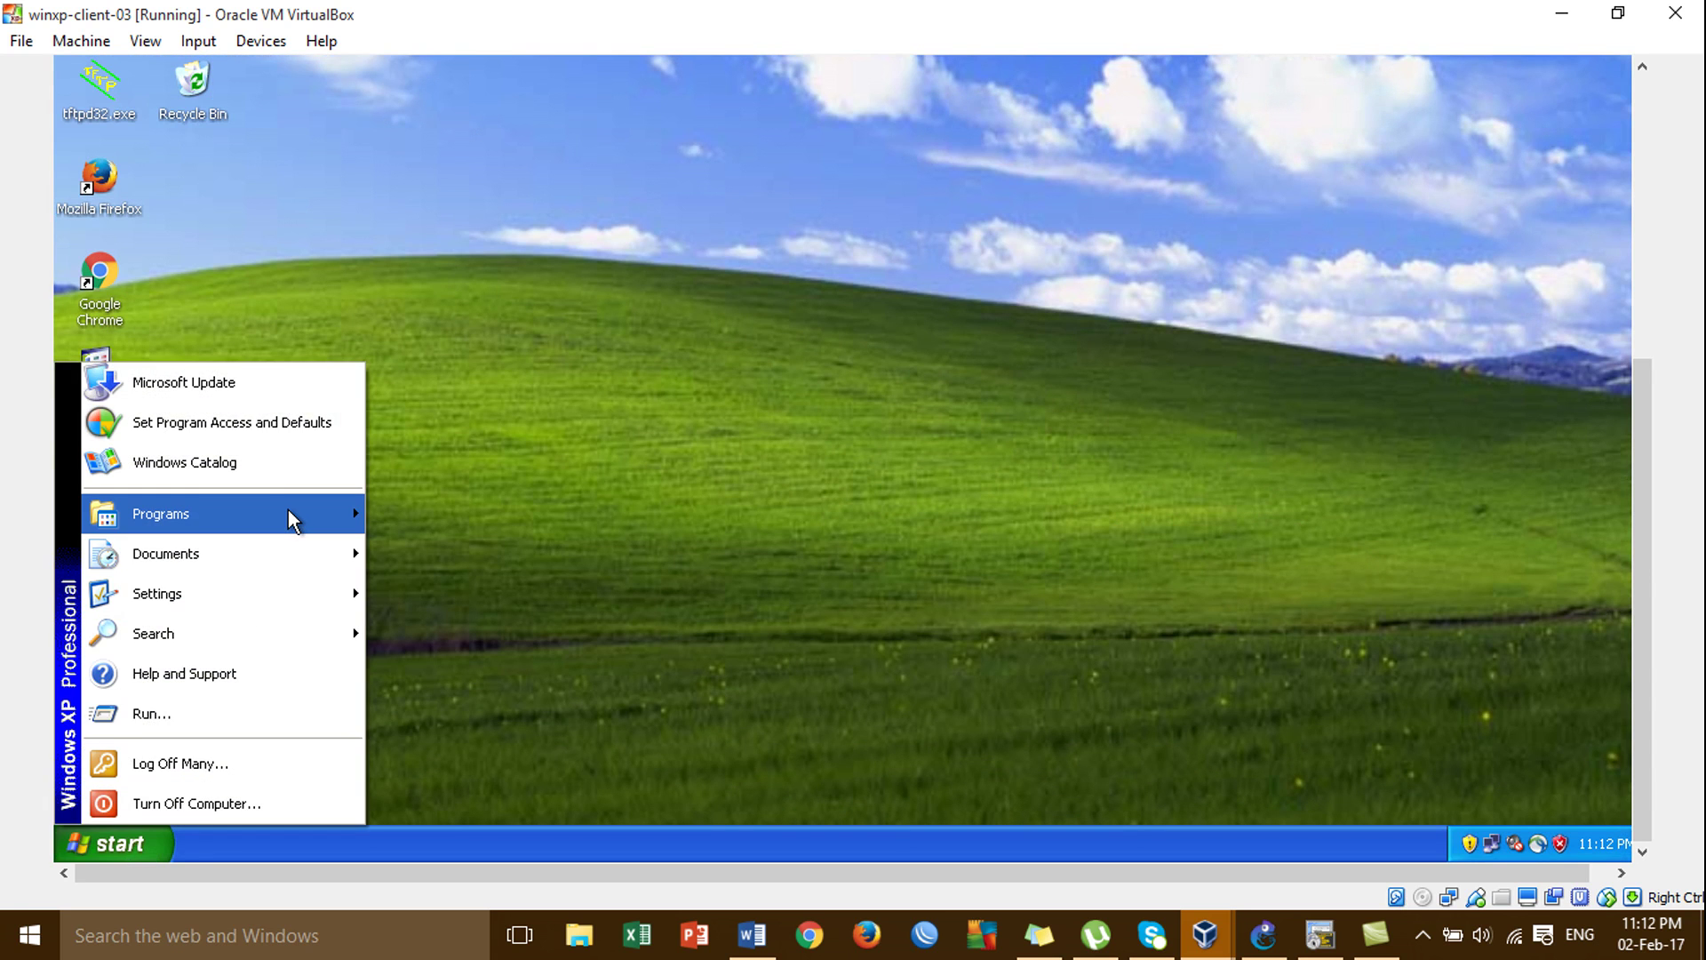
mouse_move(287, 509)
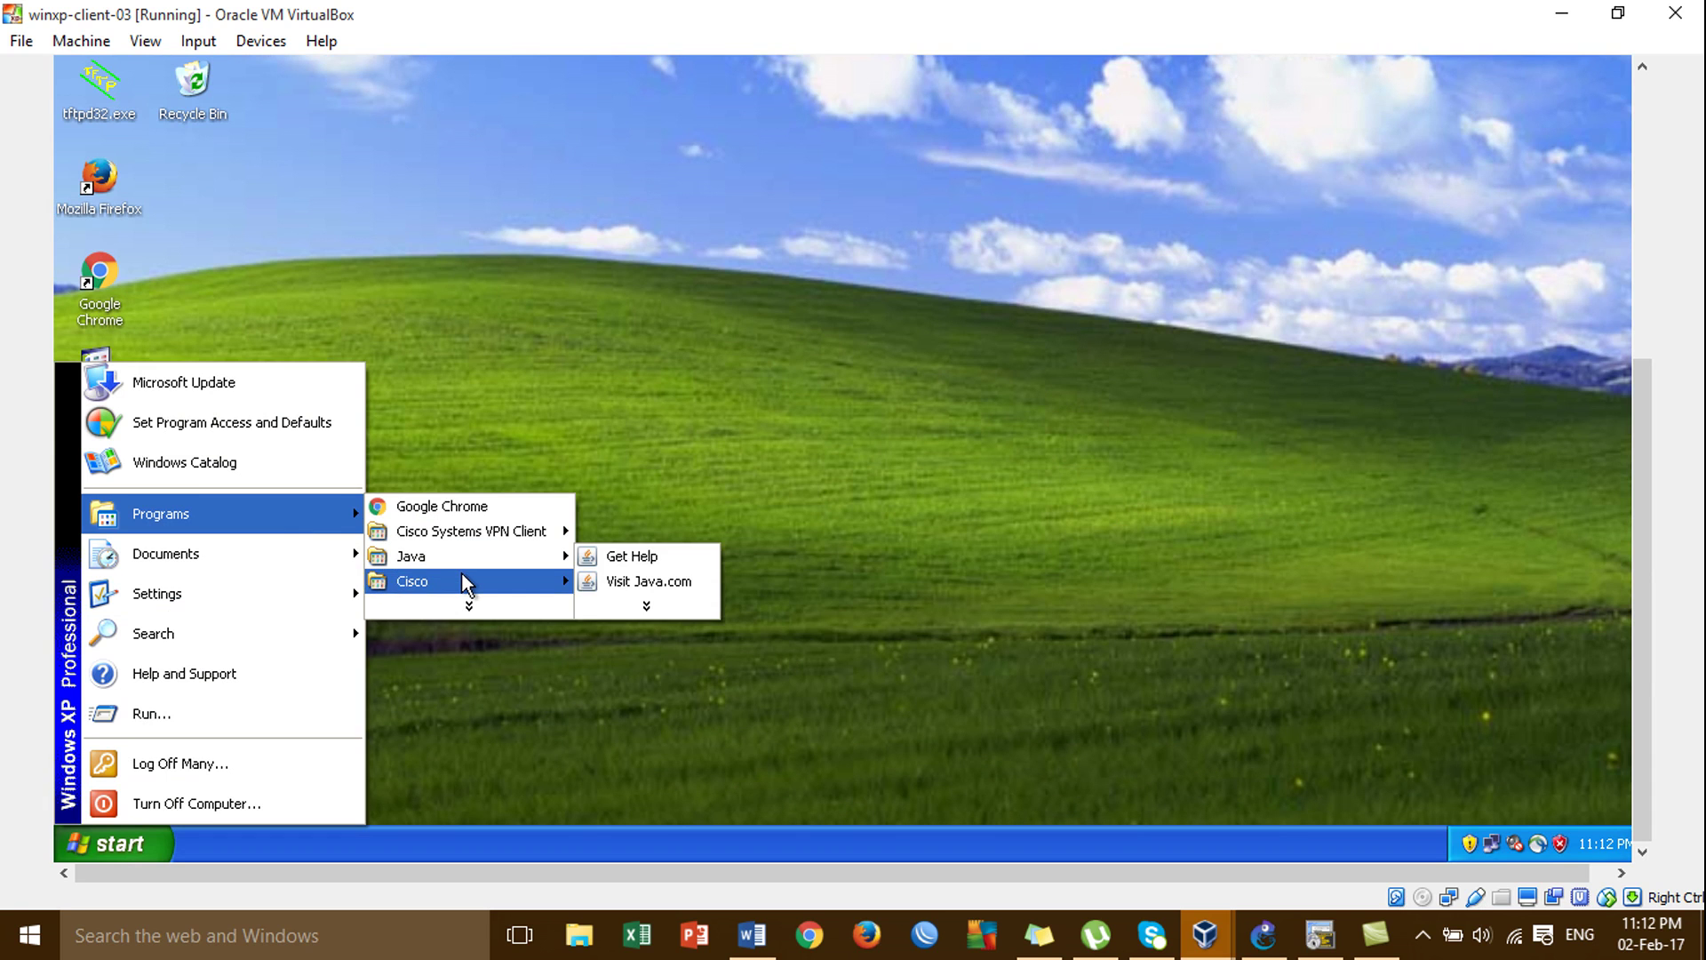
mouse_move(461, 572)
mouse_move(484, 533)
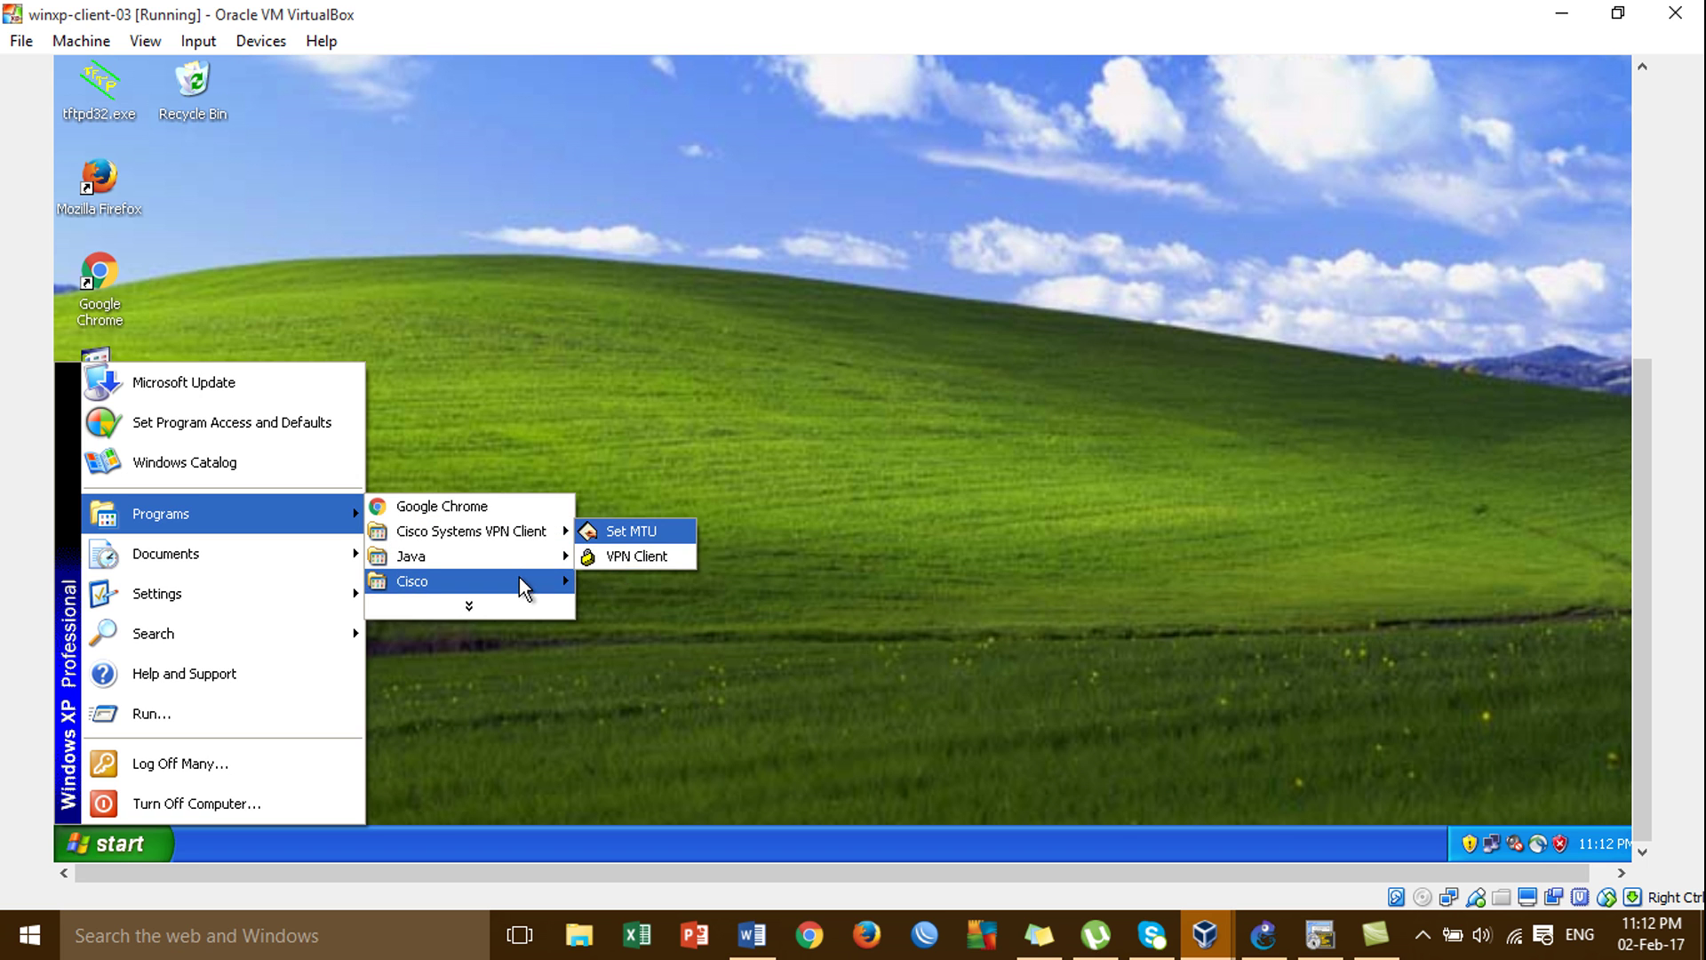
mouse_move(522, 586)
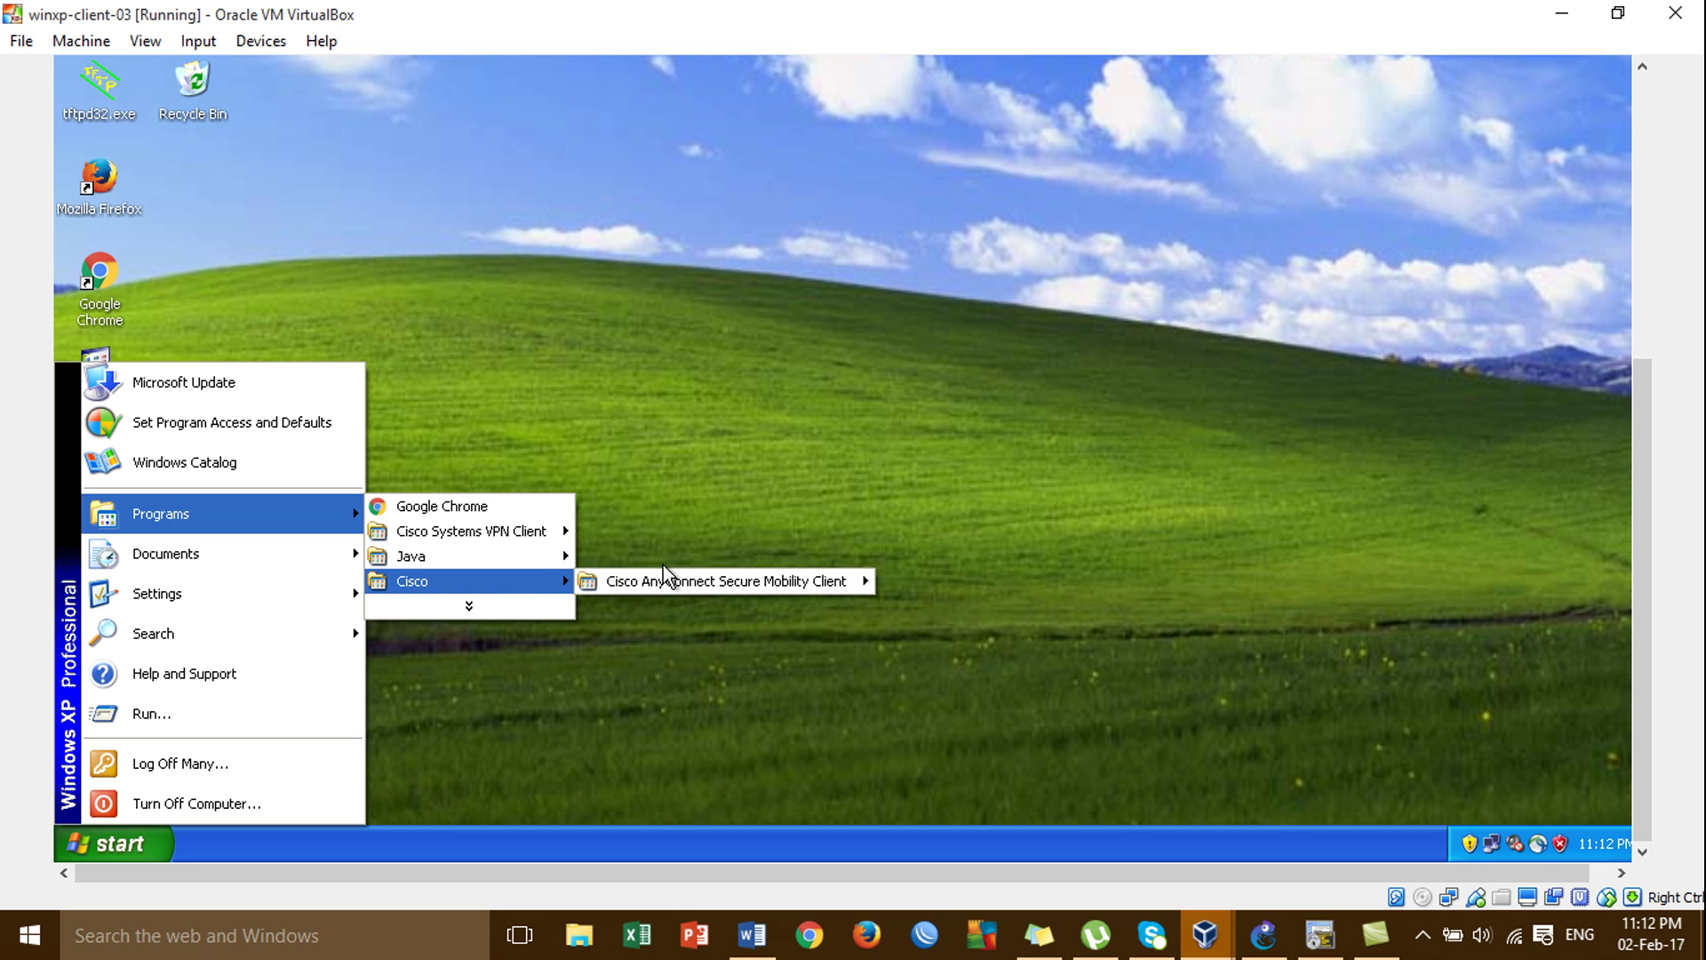
mouse_move(702, 591)
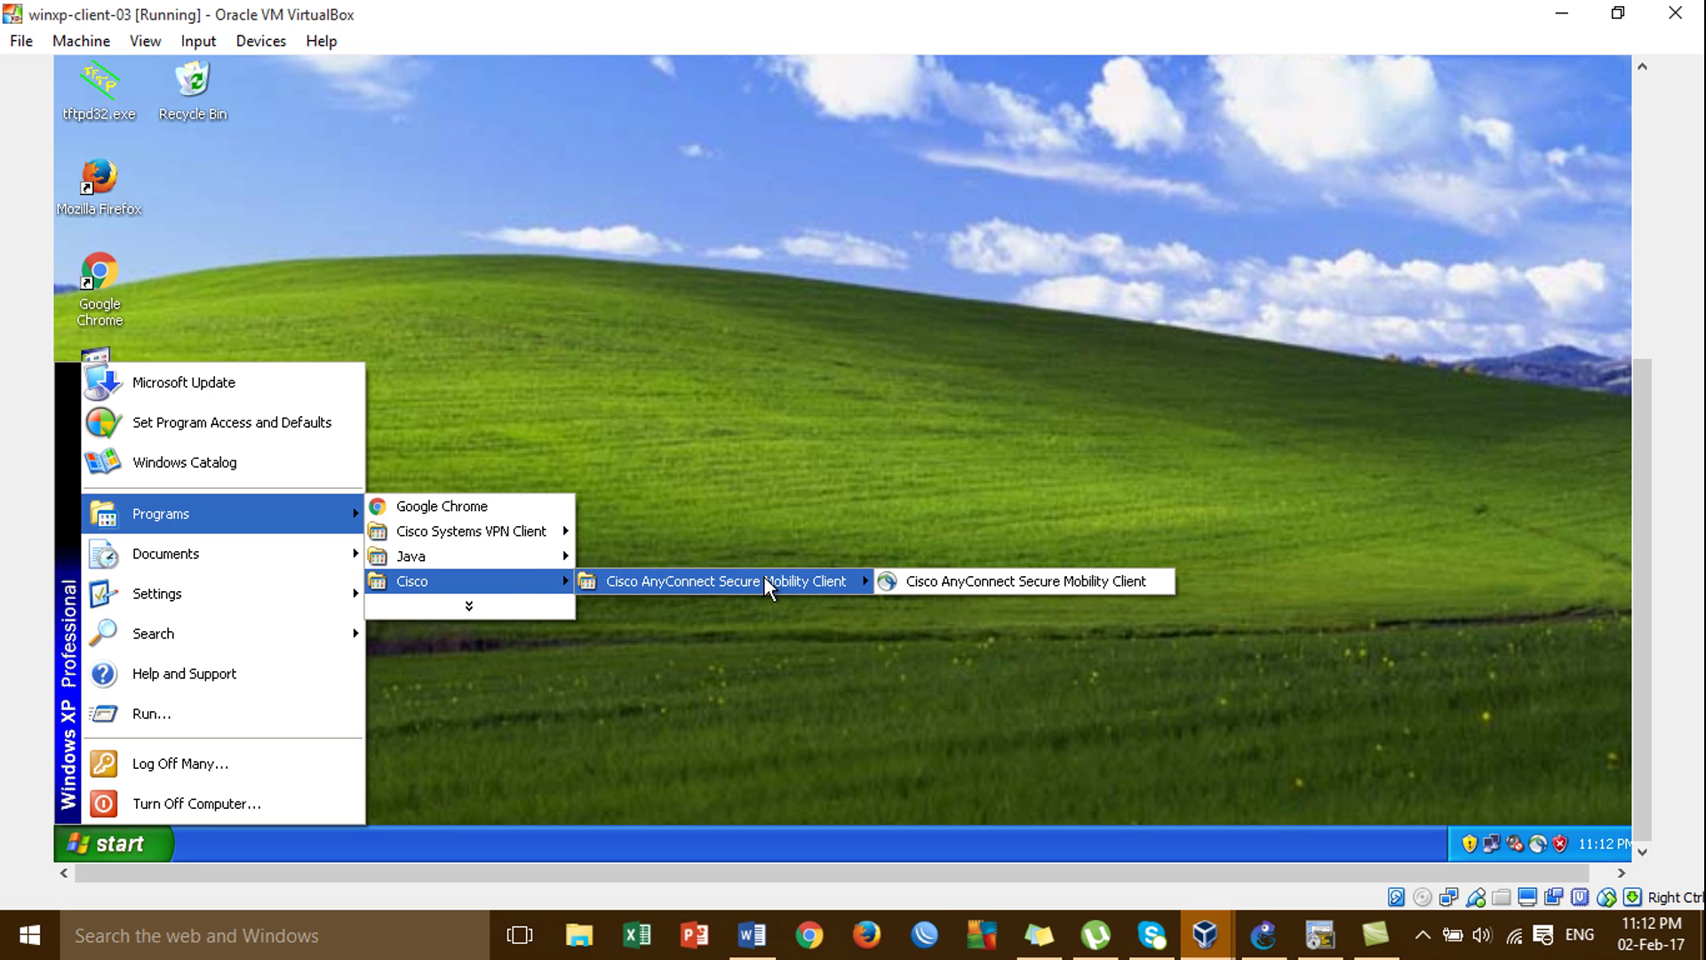
Launch AnyConnect and connect to server 192.168.137.250.
left_click(943, 582)
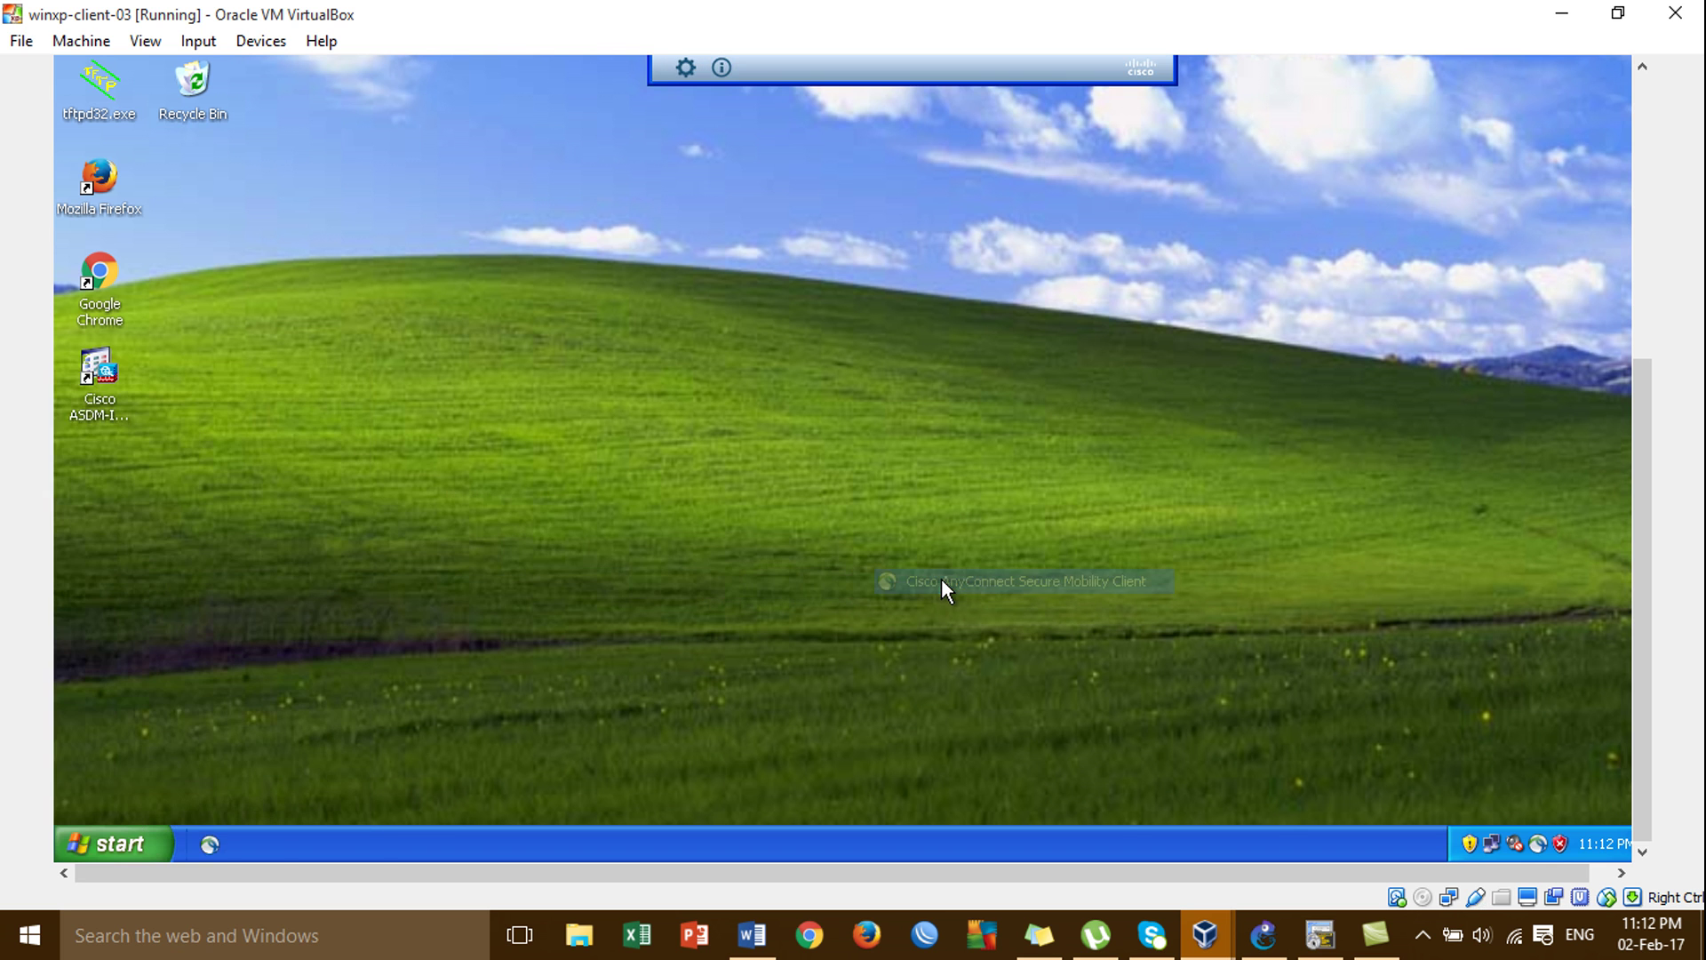
left_click(1640, 301)
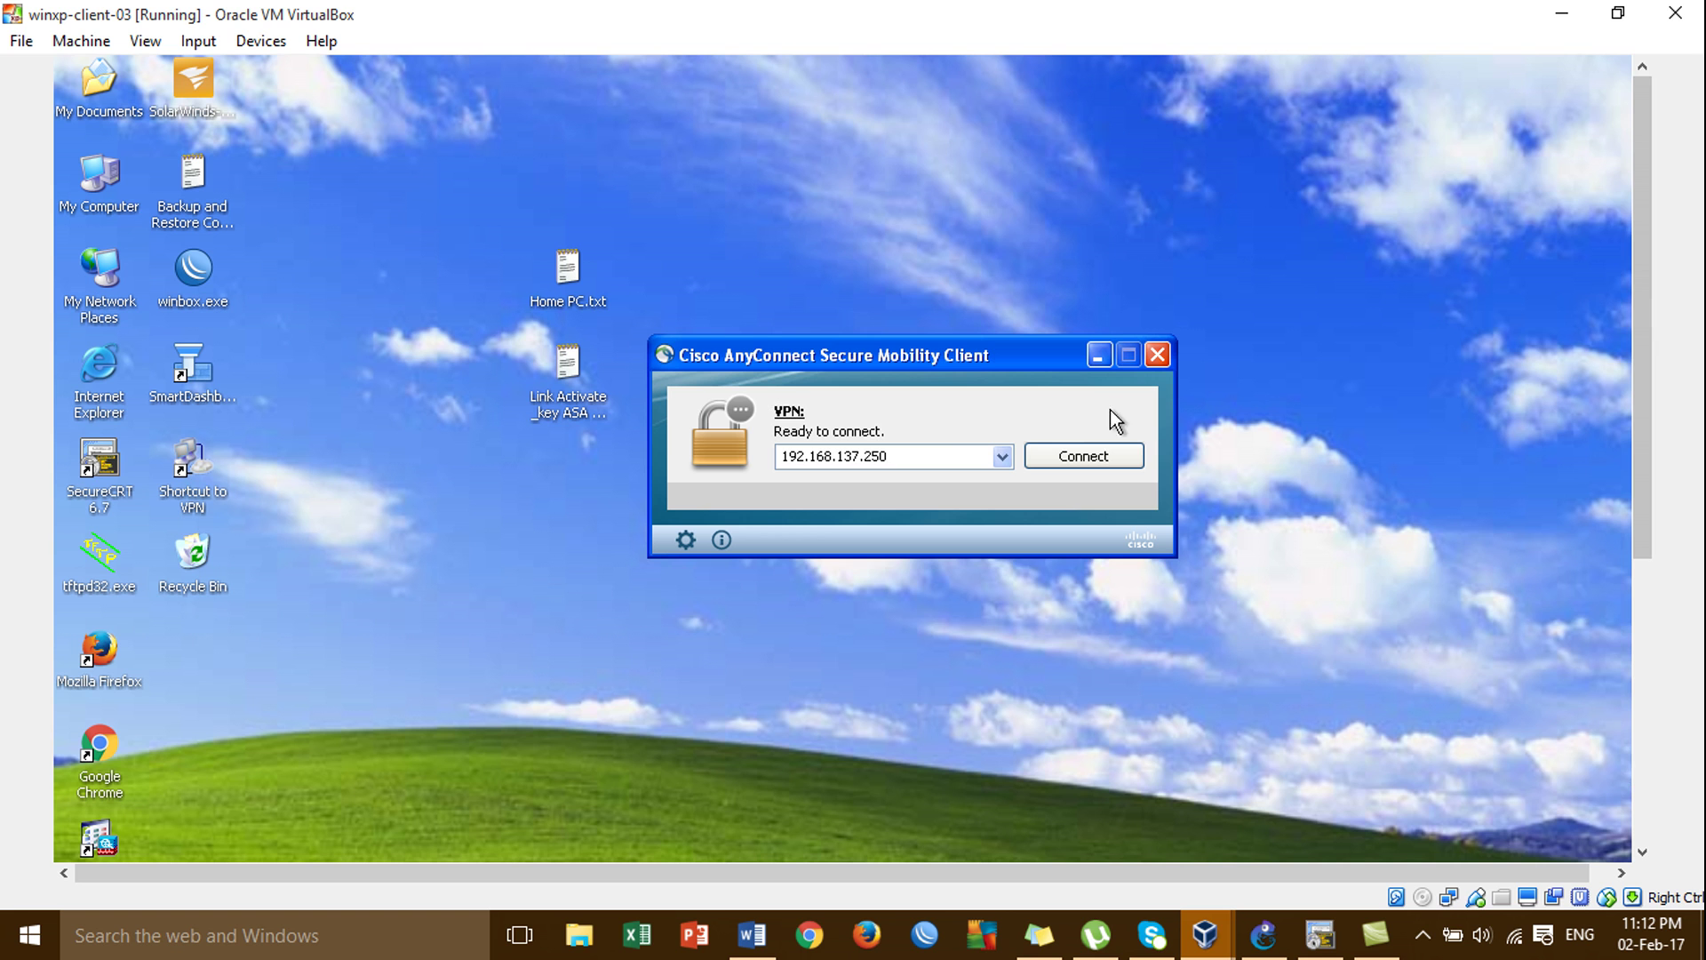
left_click(918, 454)
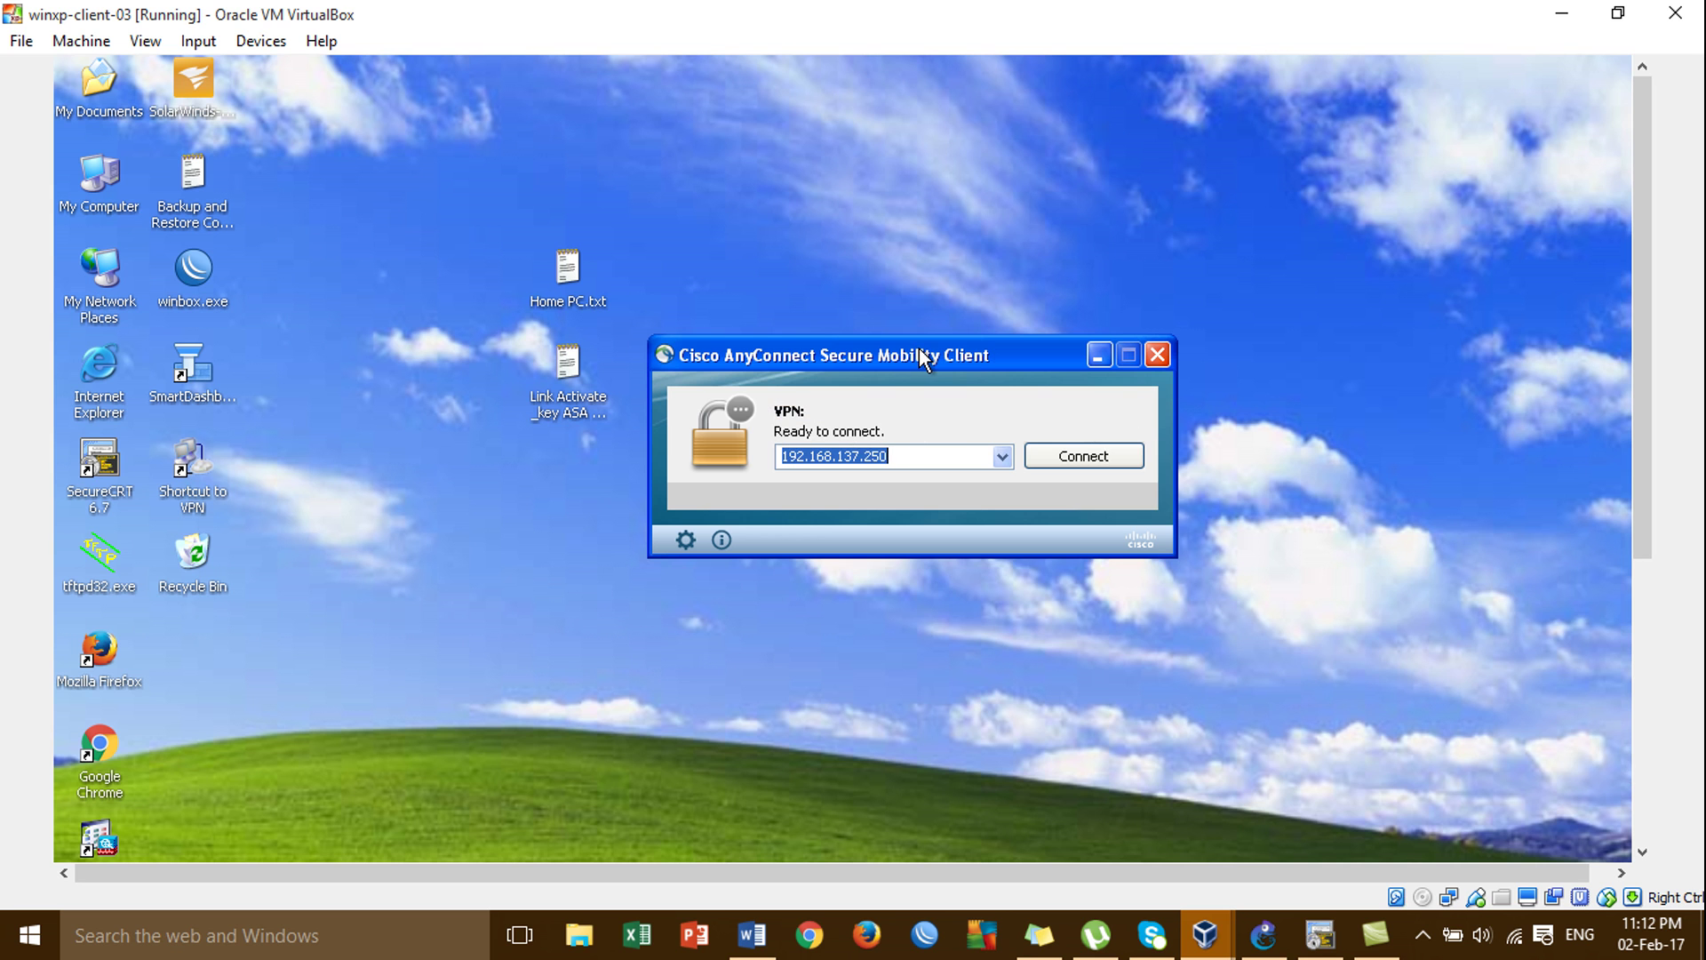
left_click_drag(921, 348, 913, 263)
left_click(1082, 368)
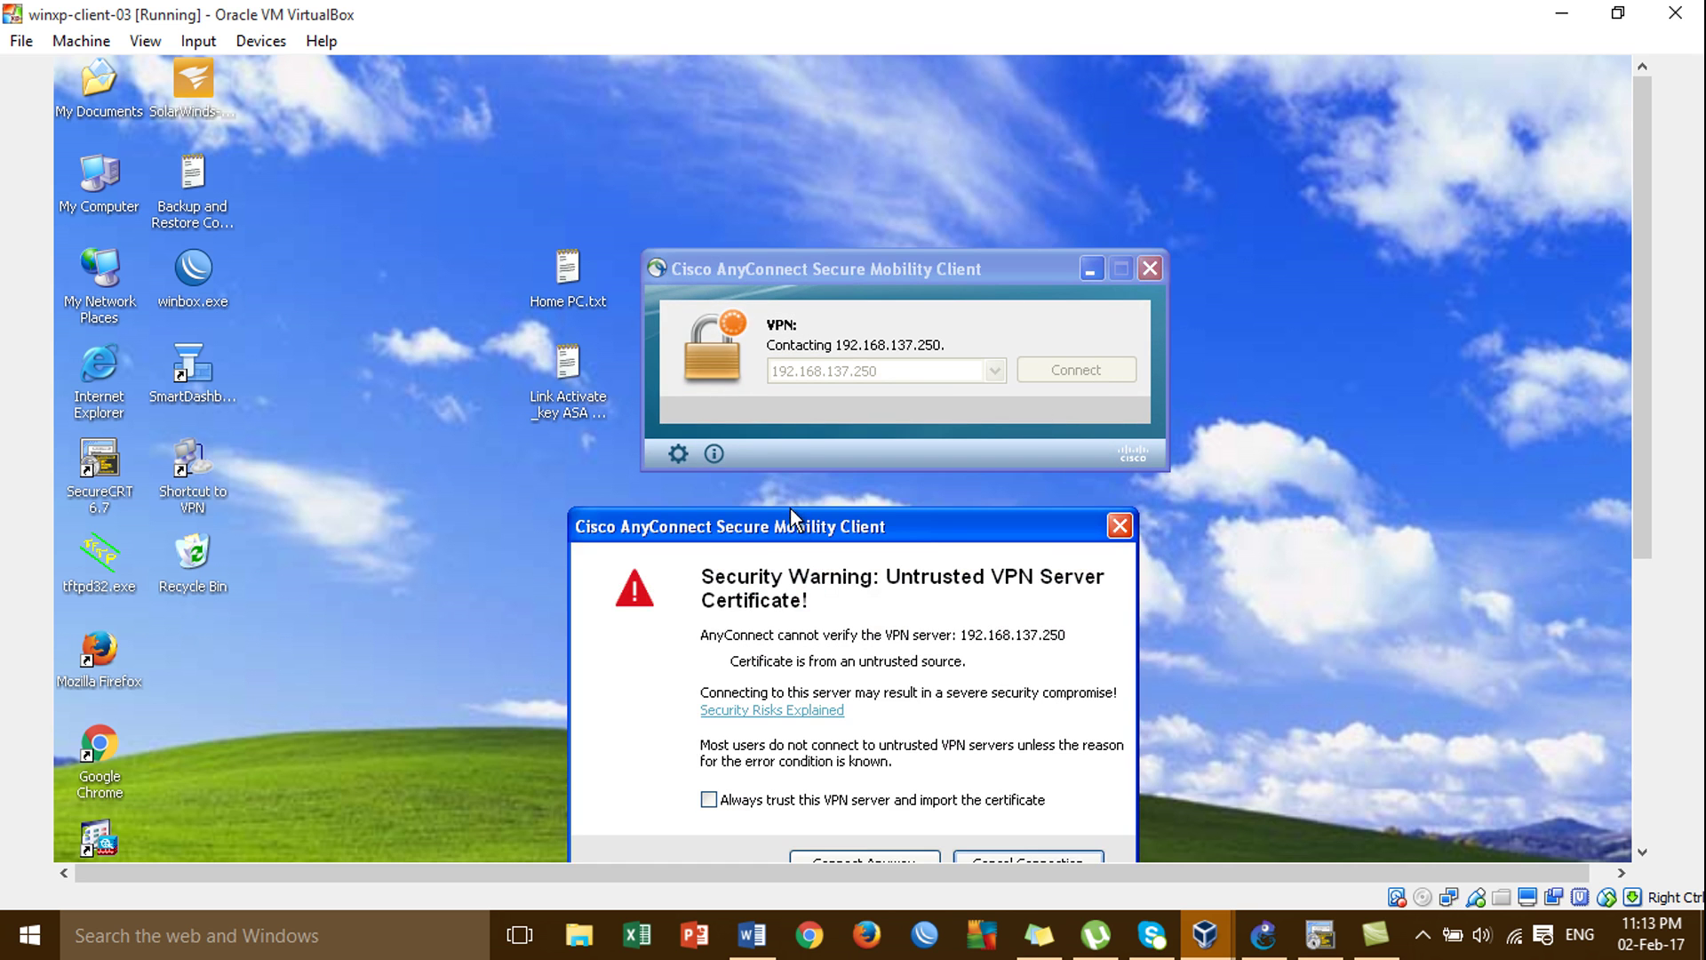
Accept the untrusted certificate, submit the VPN credentials, and confirm 'VPN: Connected' in the tray.
left_click_drag(798, 526, 798, 214)
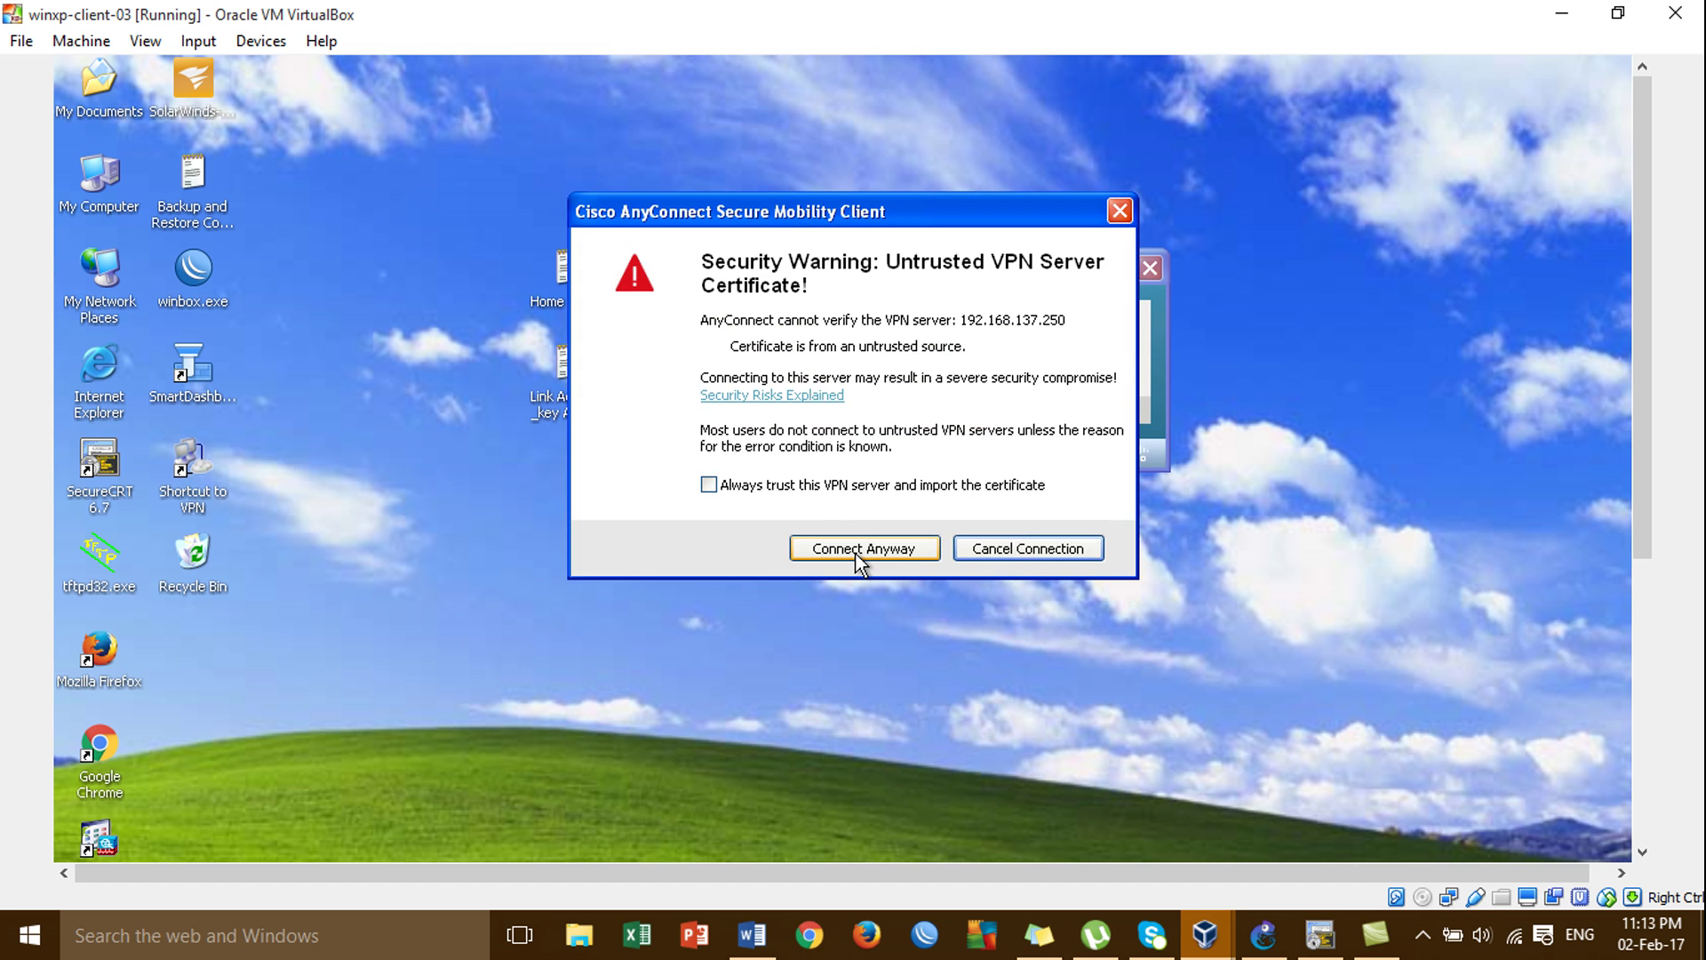
left_click(856, 549)
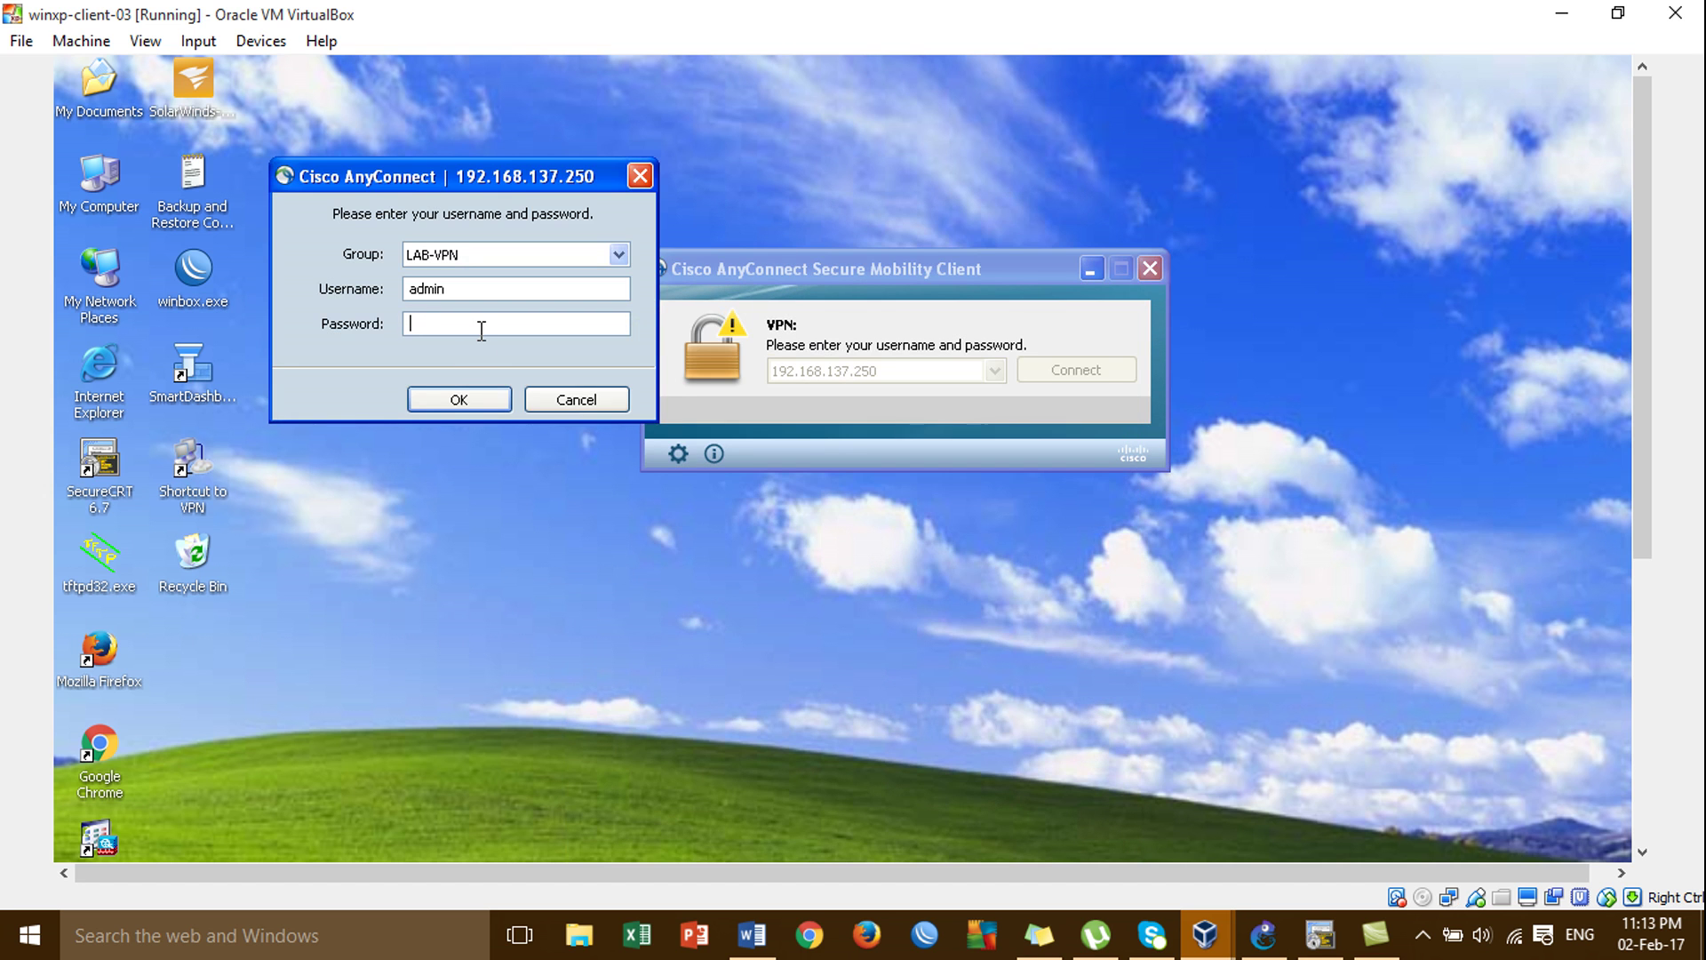
type("*****")
left_click(446, 397)
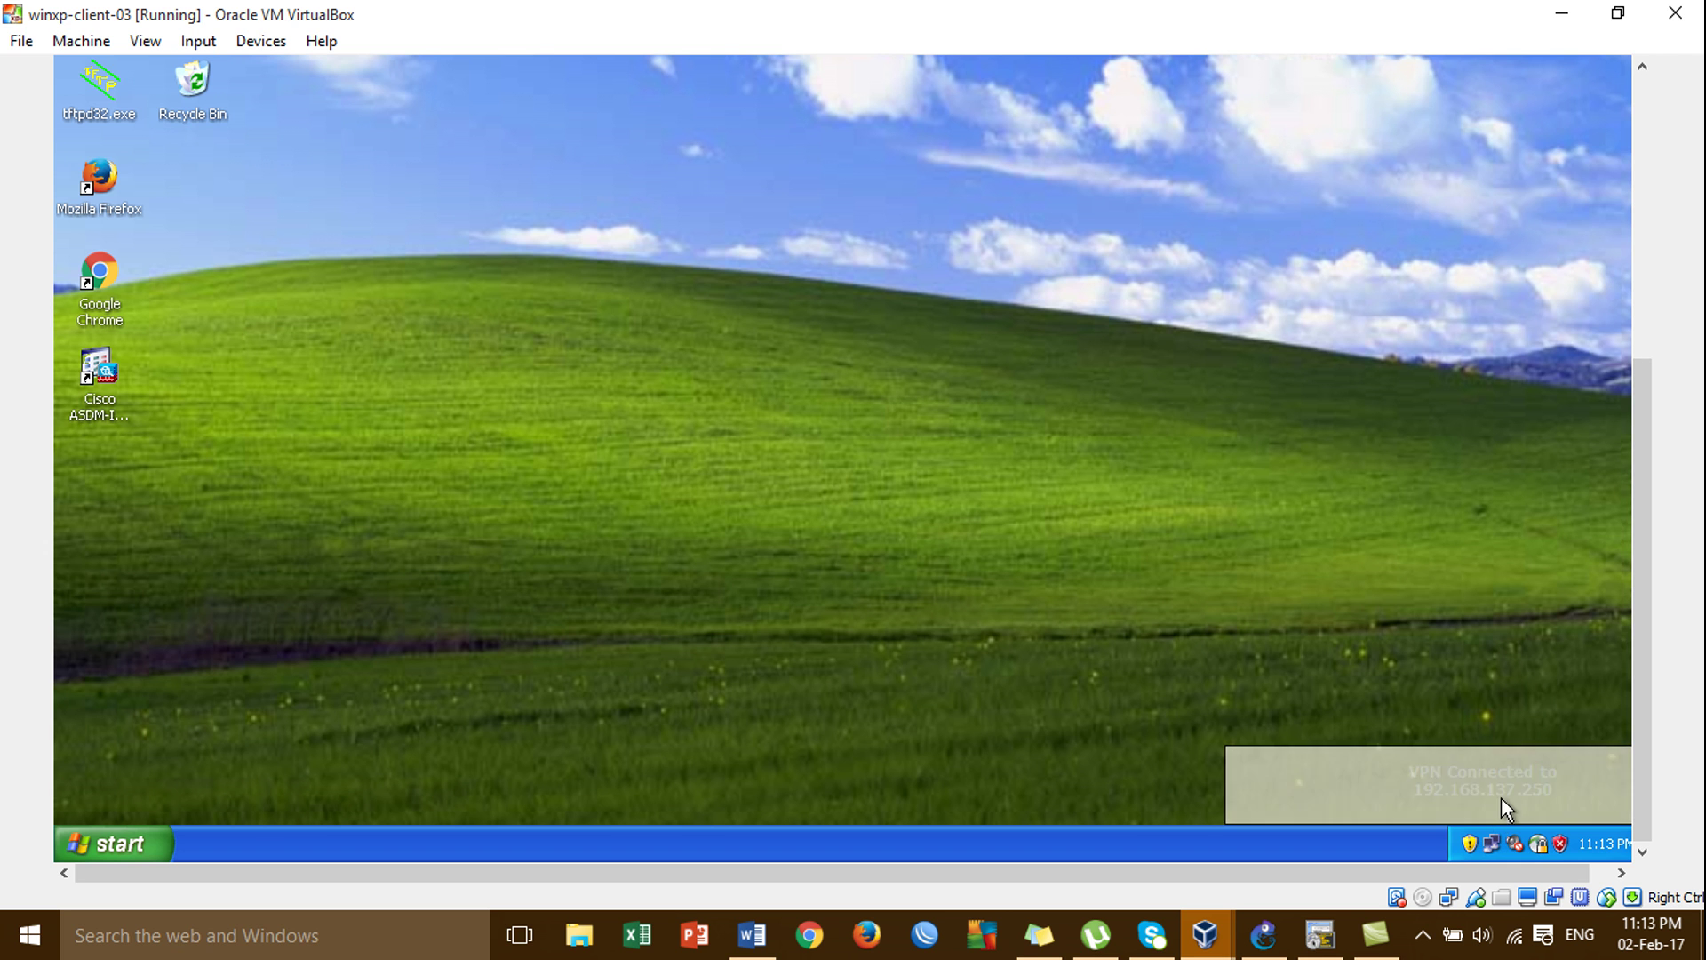
mouse_move(1546, 849)
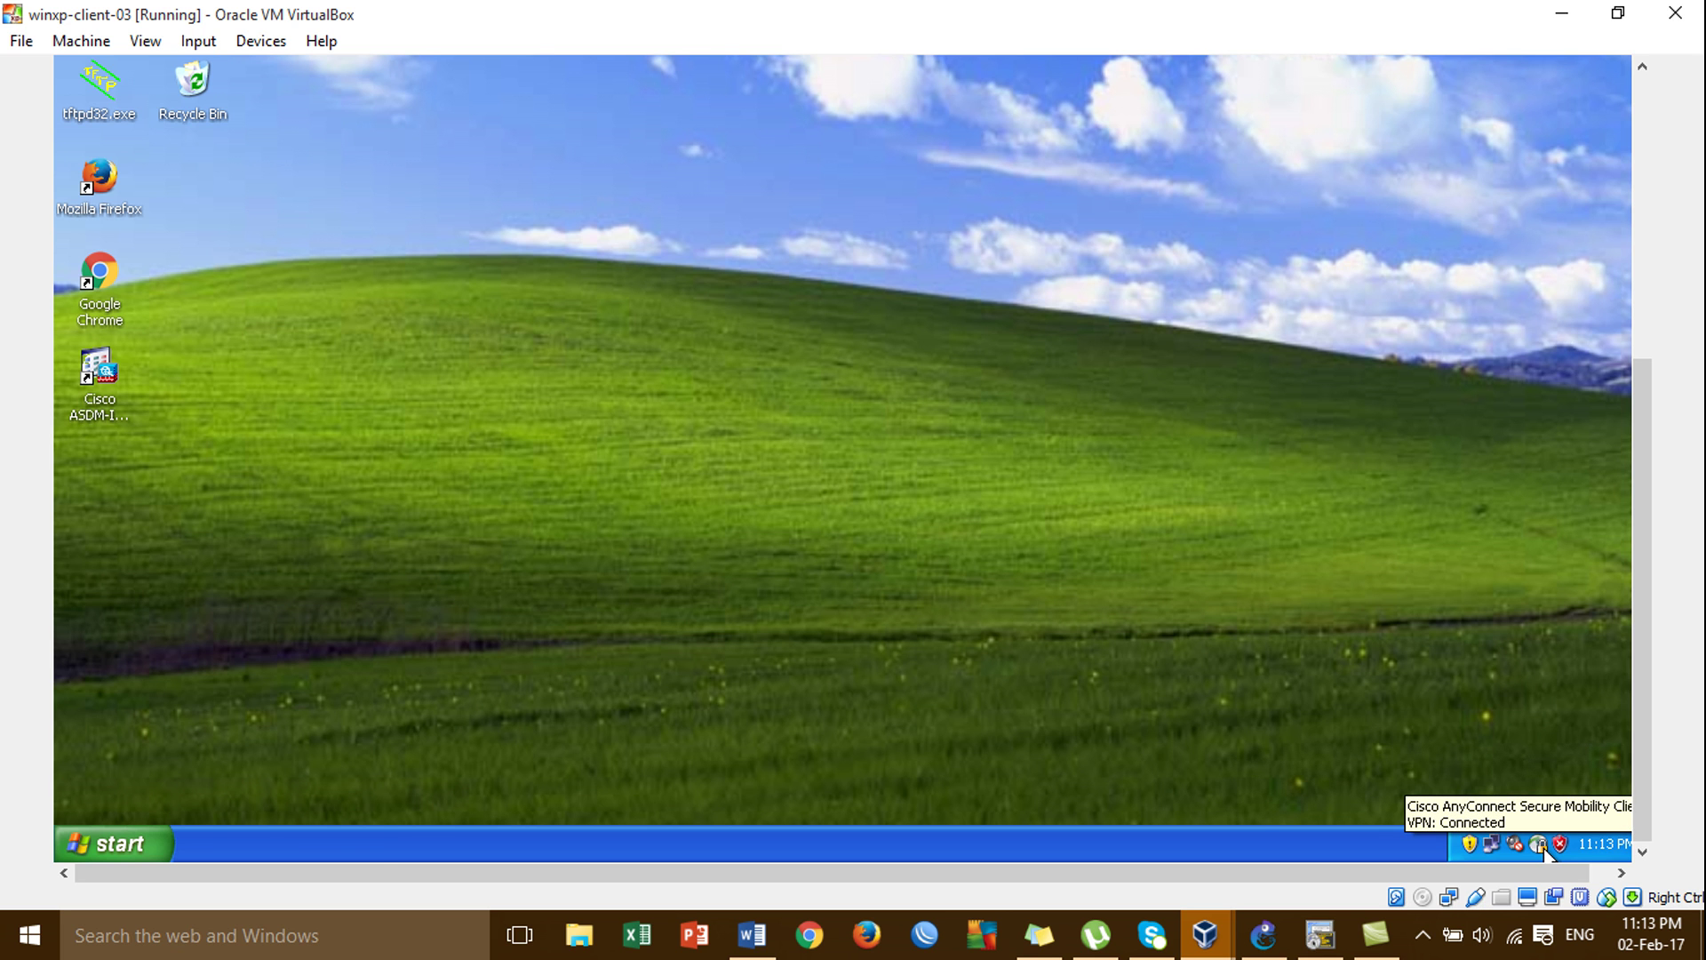
Open AnyConnect's detailed statistics window, showing client address 192.168.1.10.
left_click(1546, 849)
left_click(1651, 344)
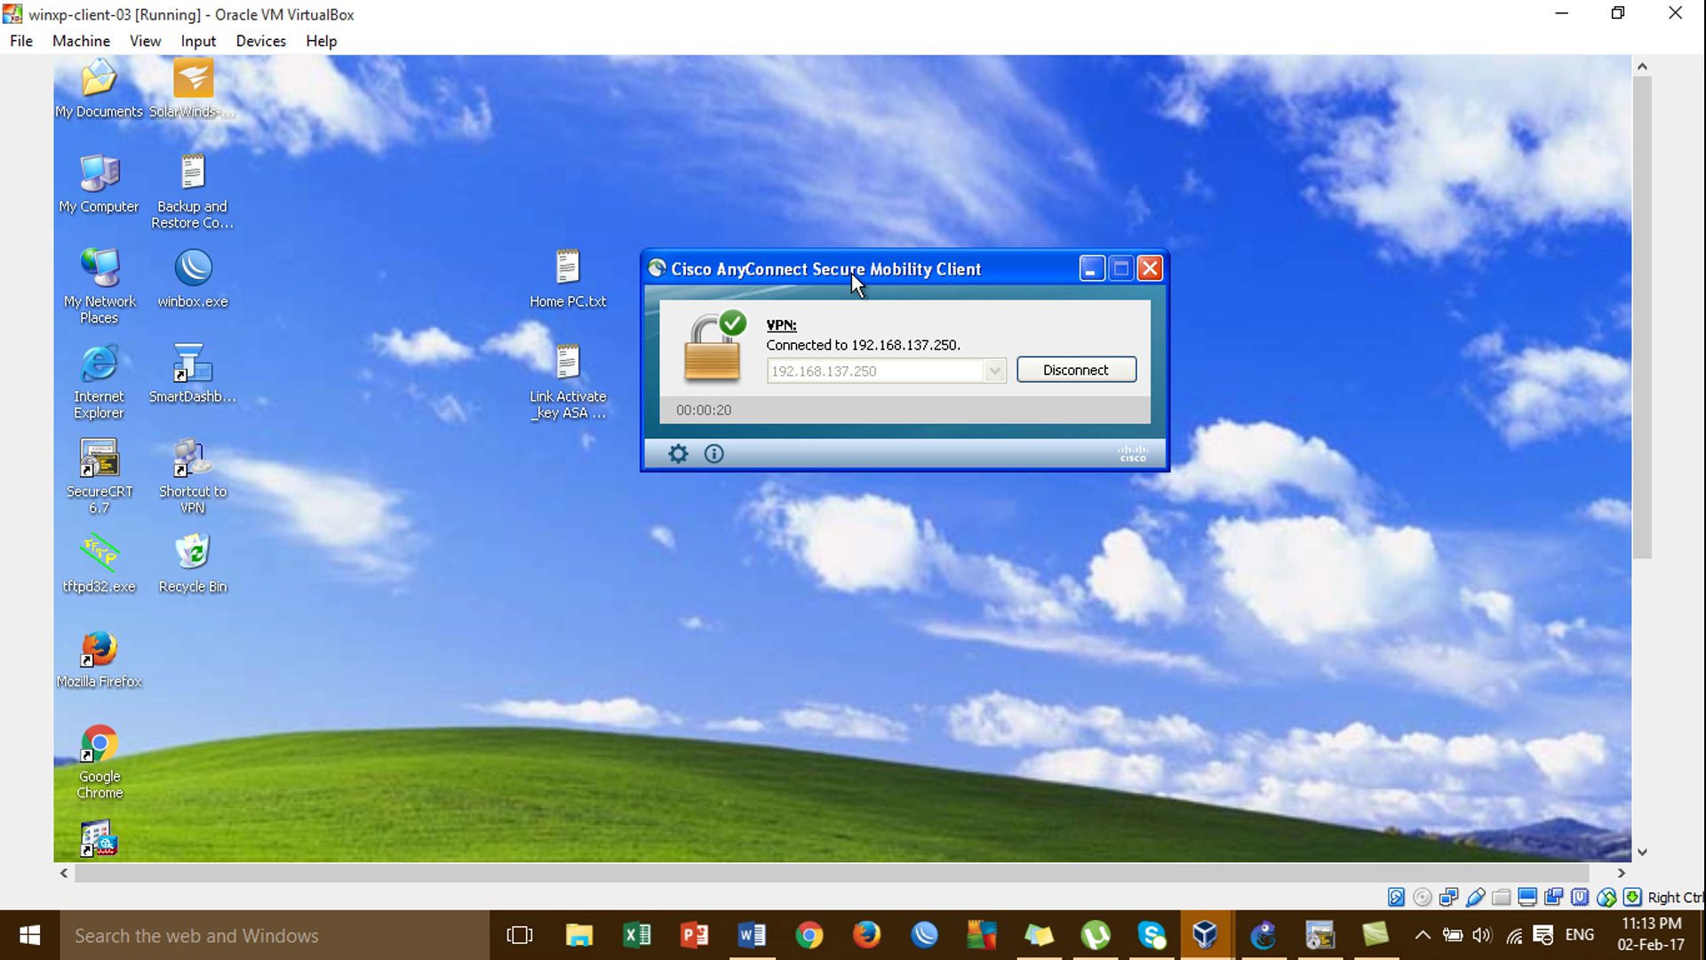
left_click_drag(851, 274, 818, 195)
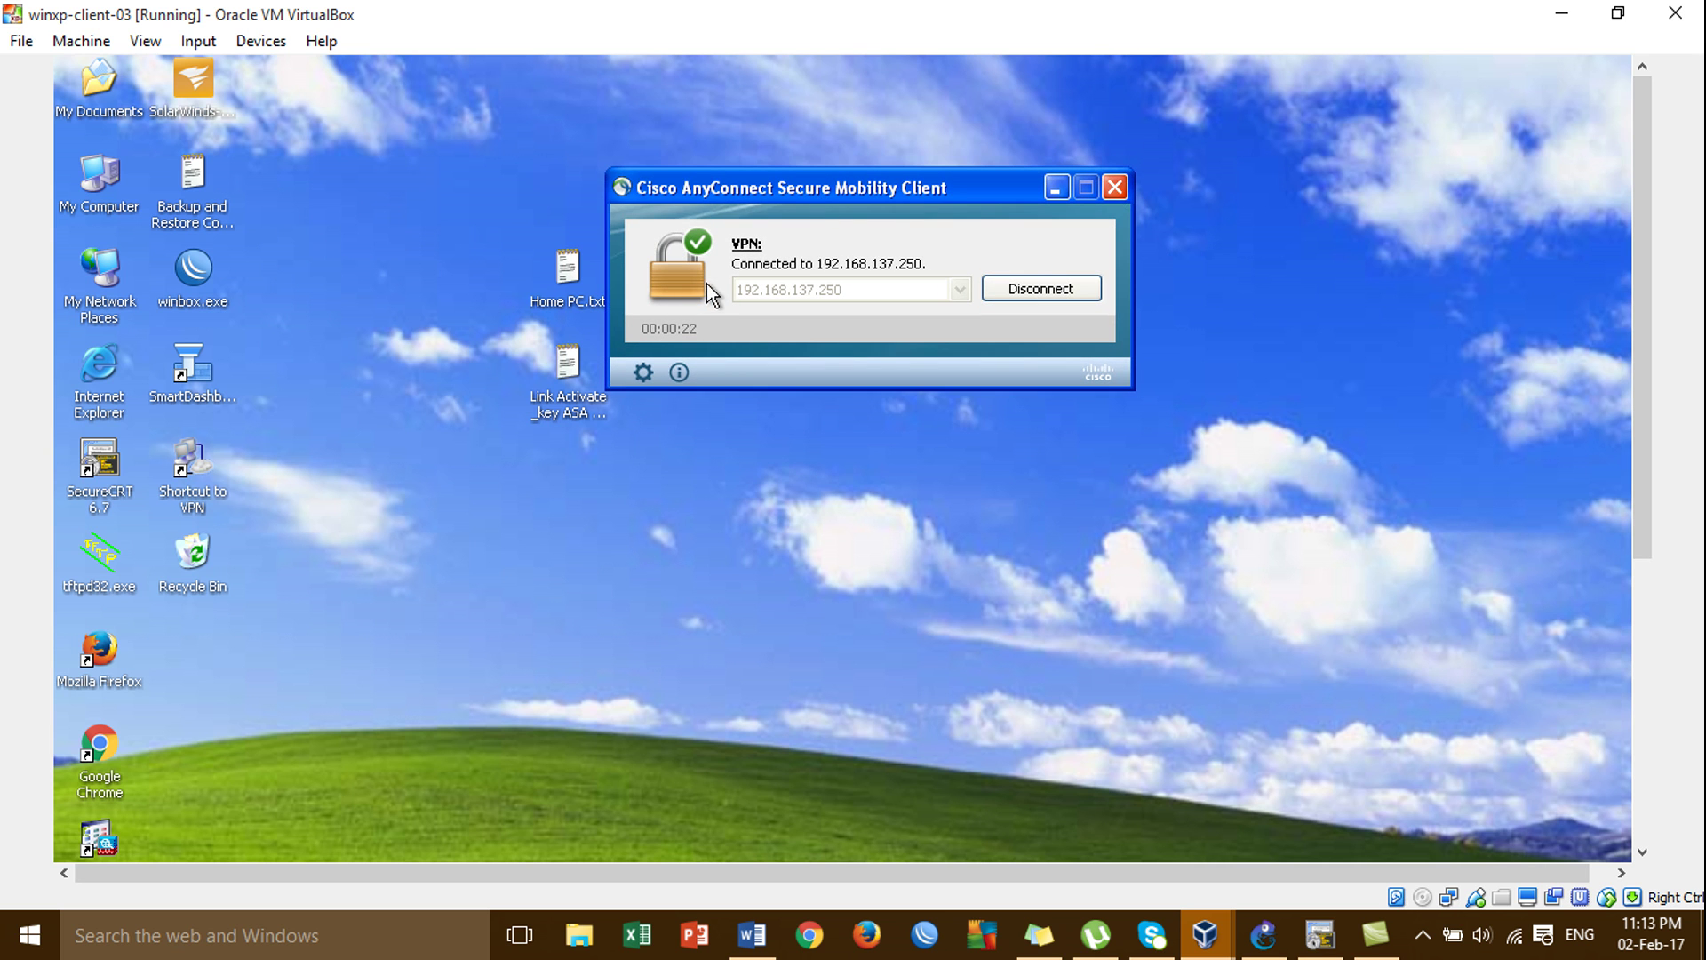
left_click(644, 374)
left_click_drag(661, 361, 662, 166)
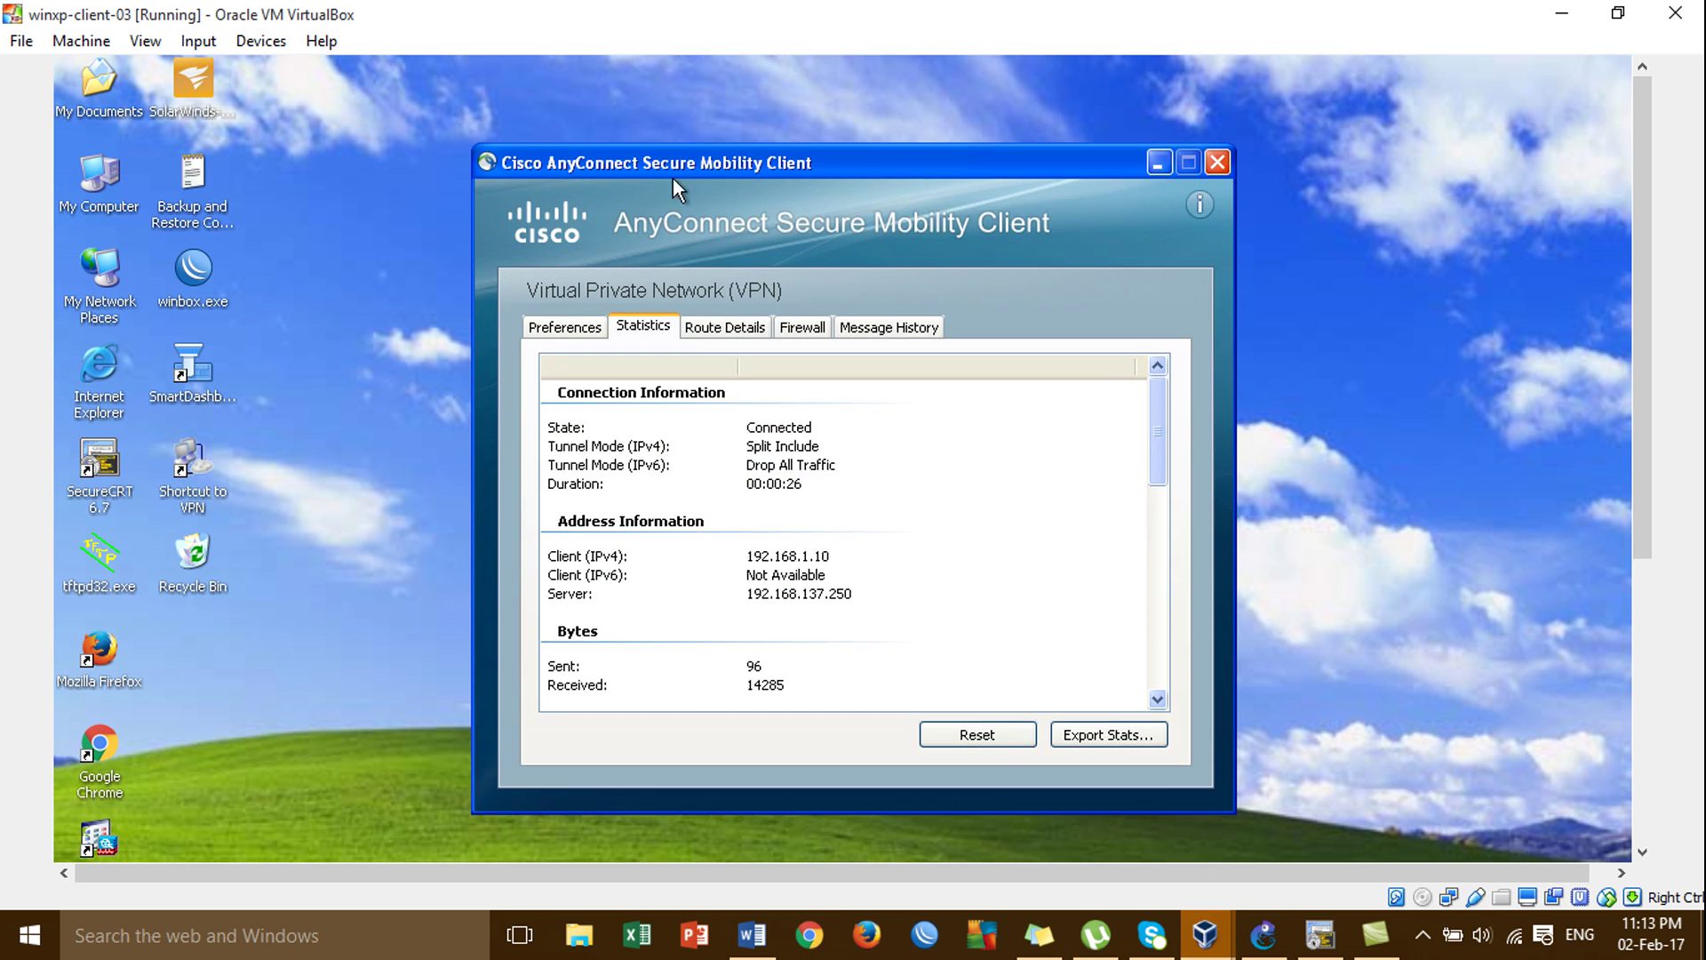
Check the 172.16.1.0/24 secured route and message history, then close the AnyConnect windows.
left_click(711, 328)
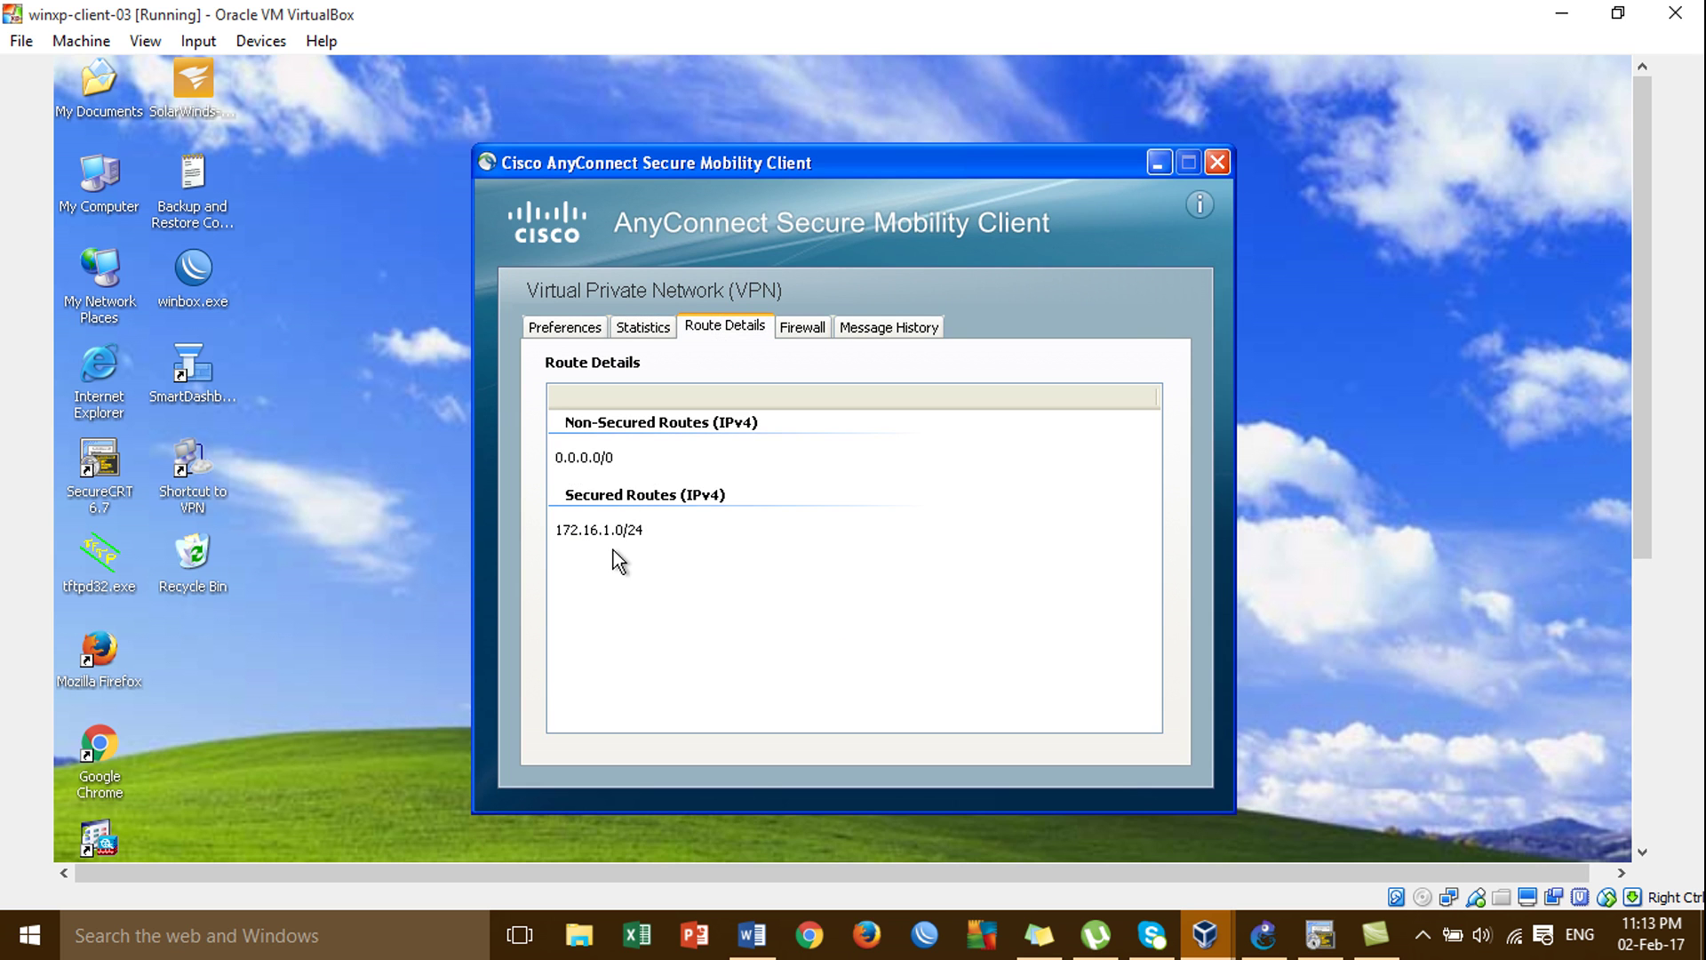
left_click(644, 333)
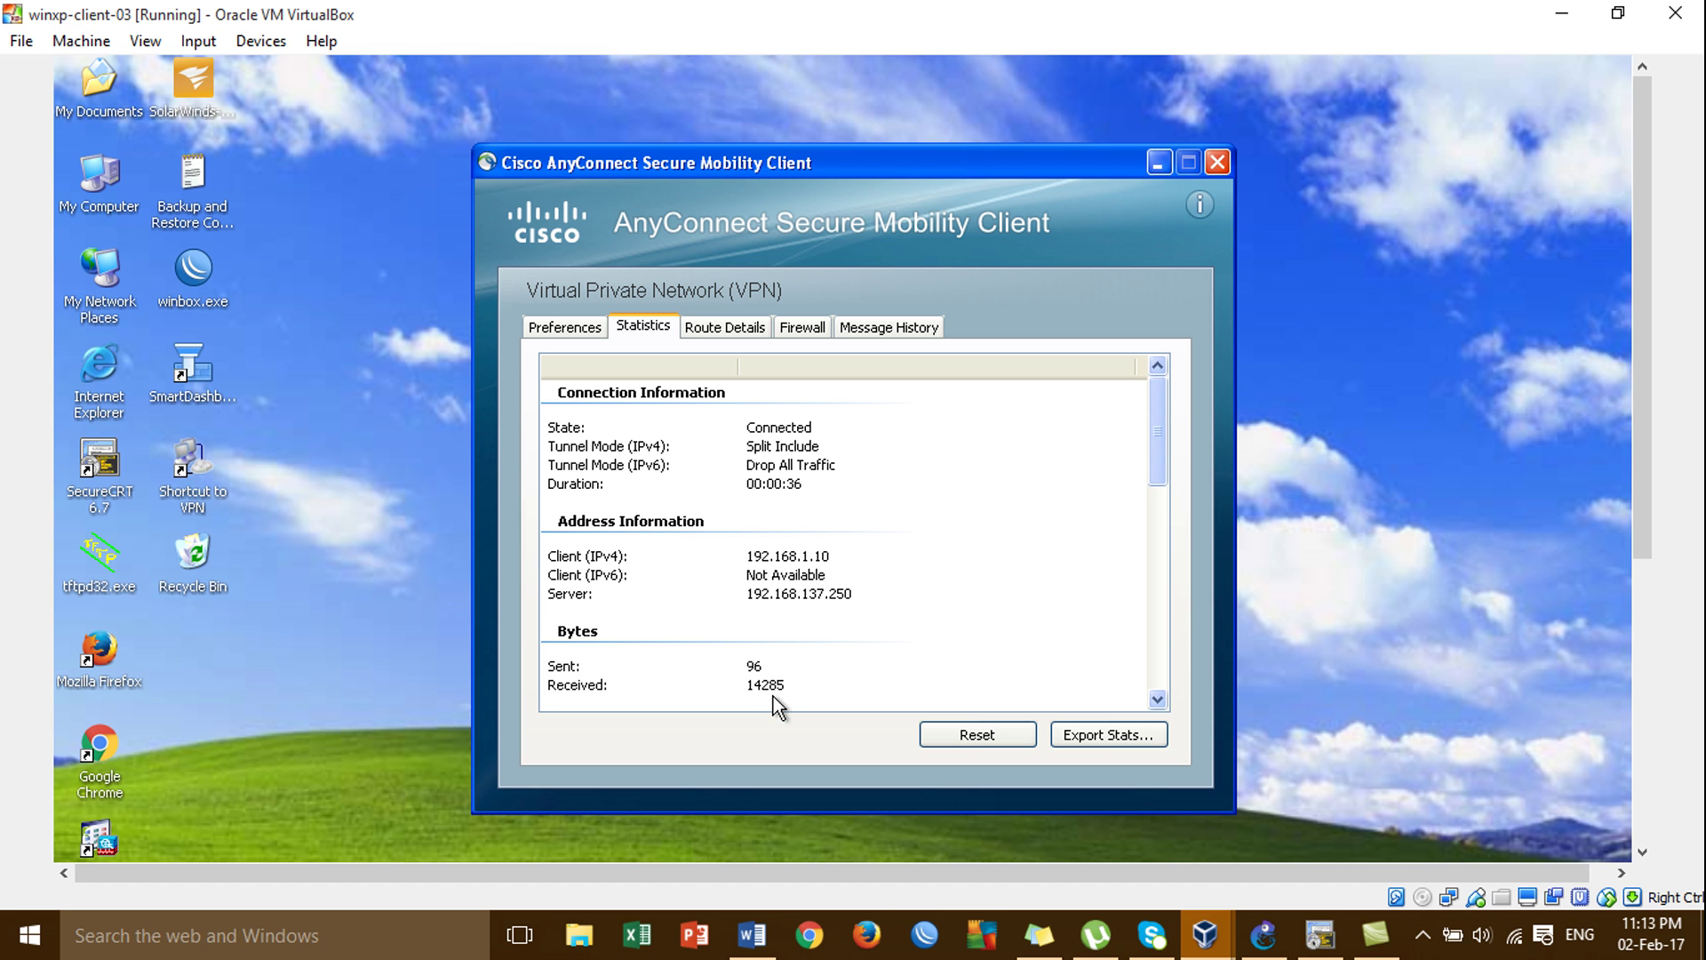
left_click(878, 332)
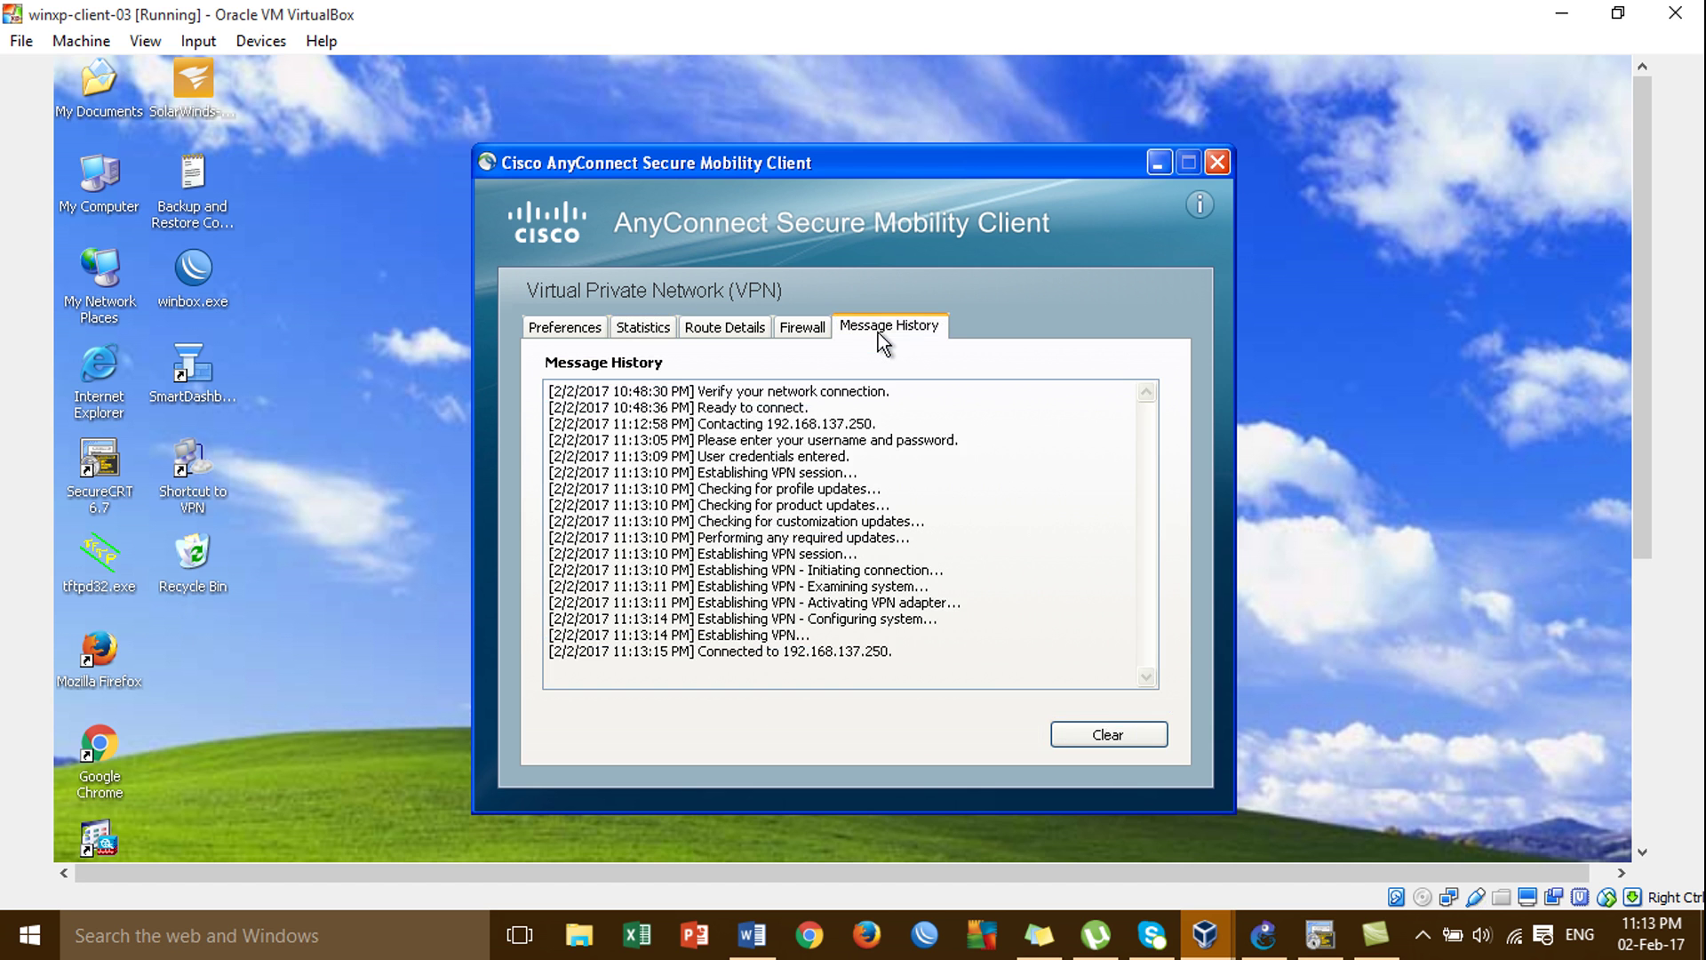
left_click(1347, 441)
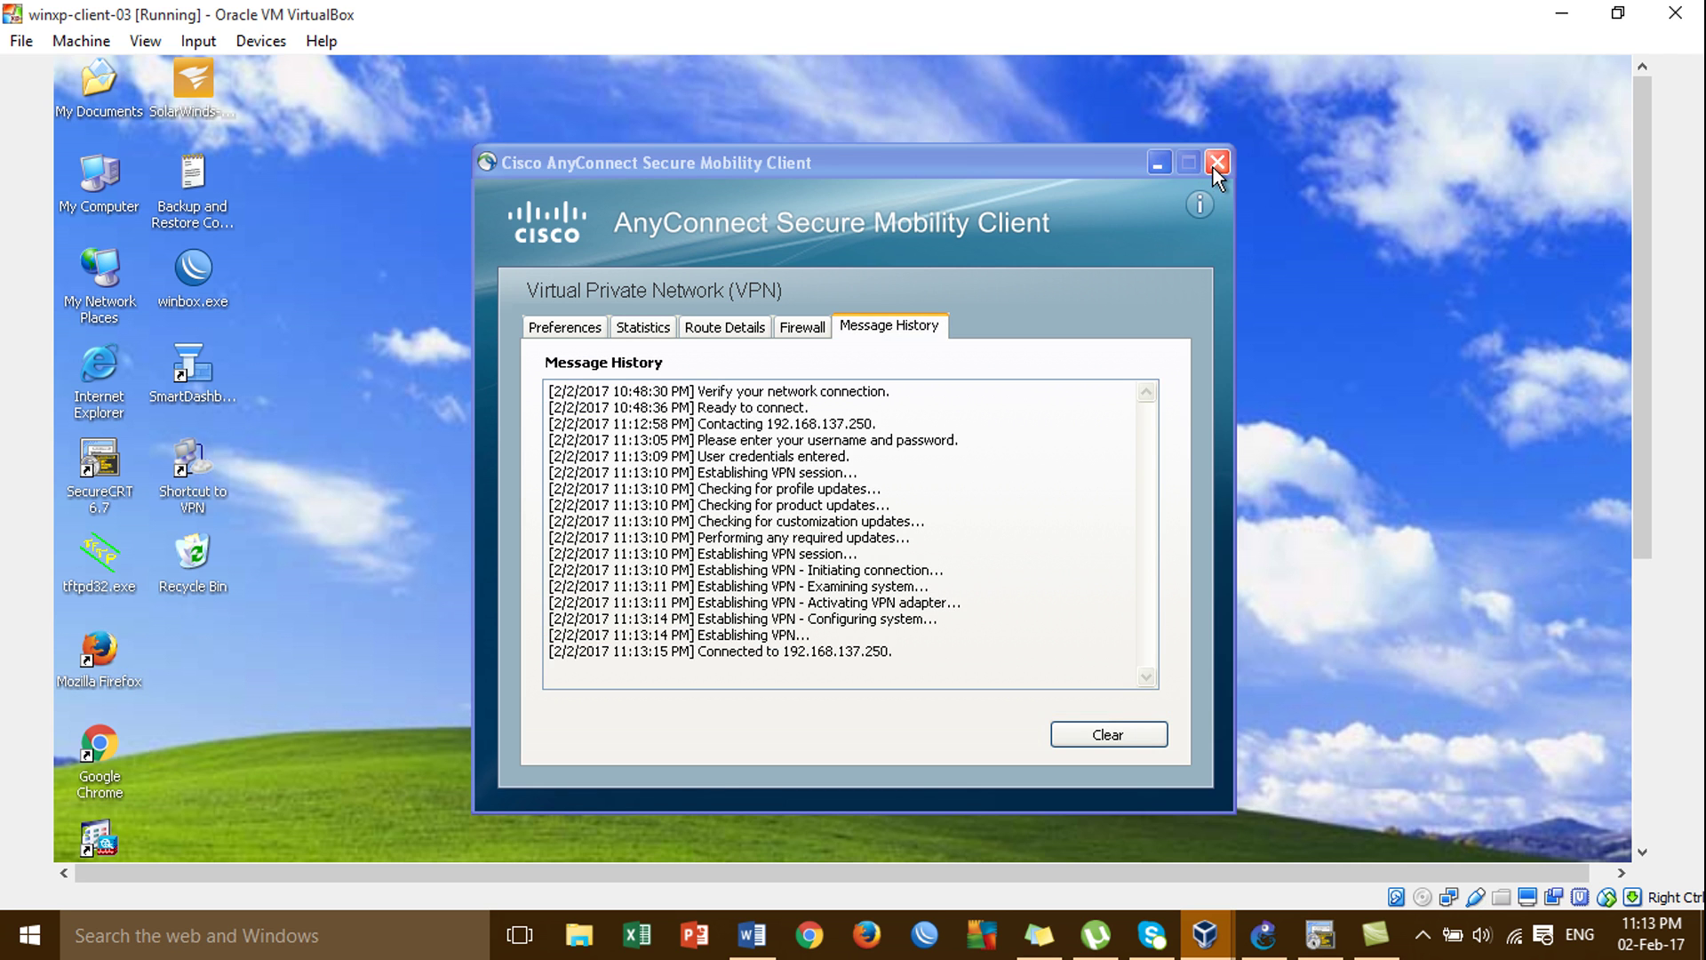
left_click(1154, 160)
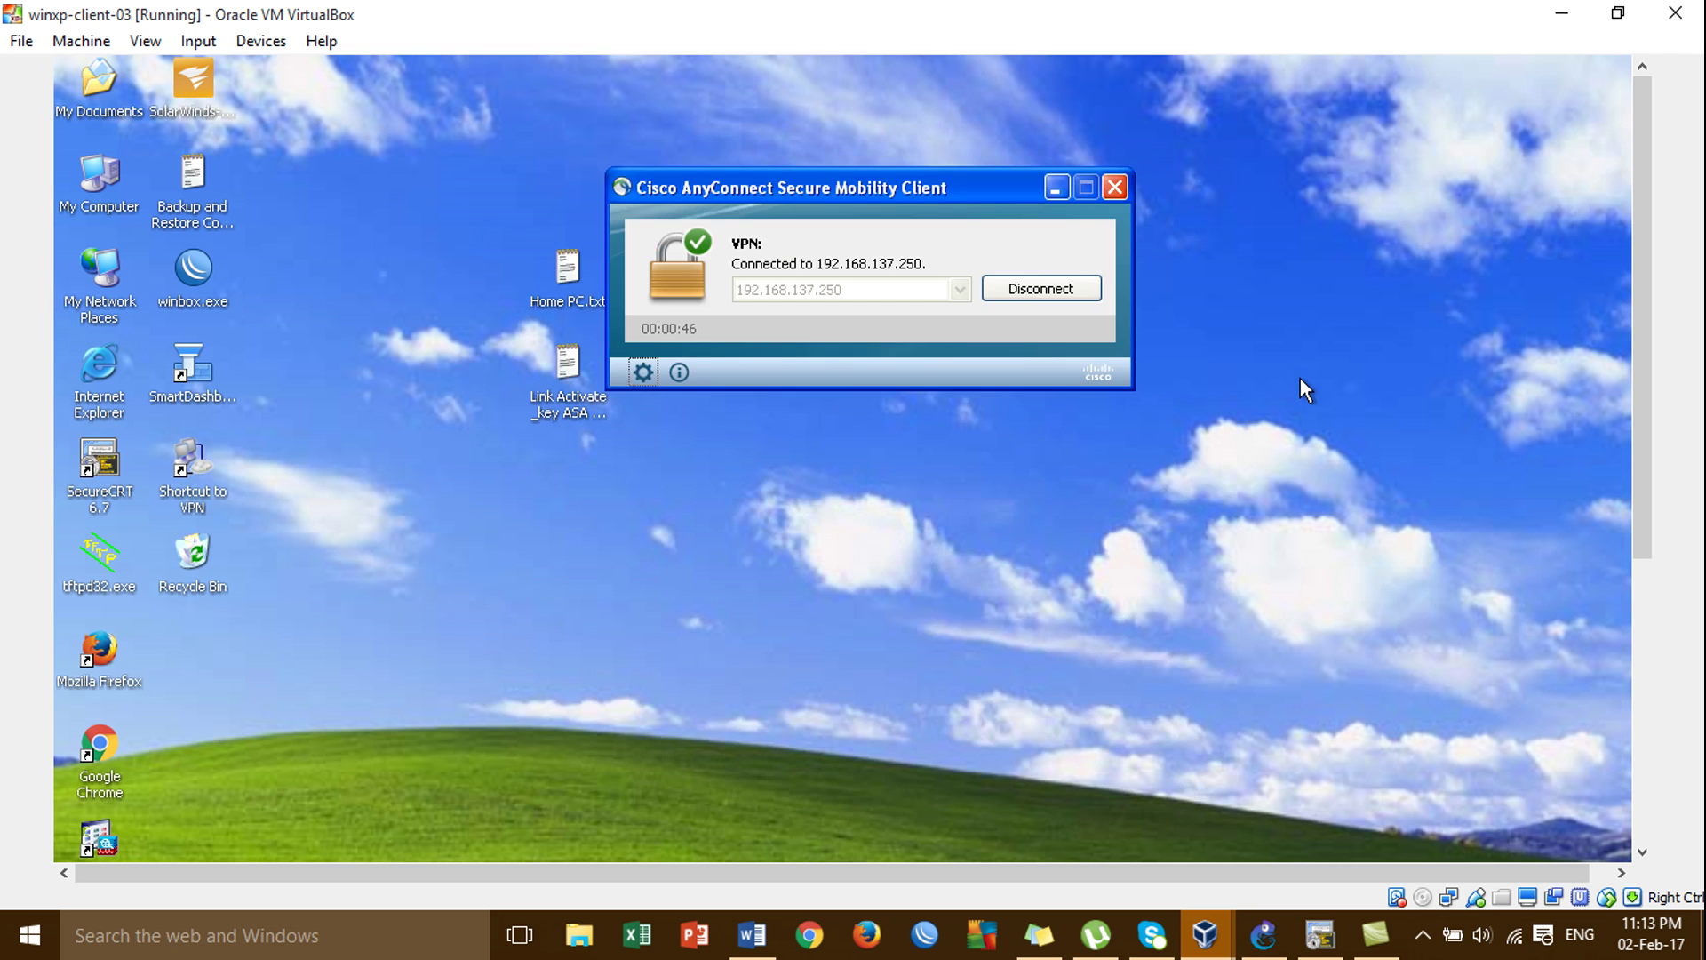
left_click(1052, 189)
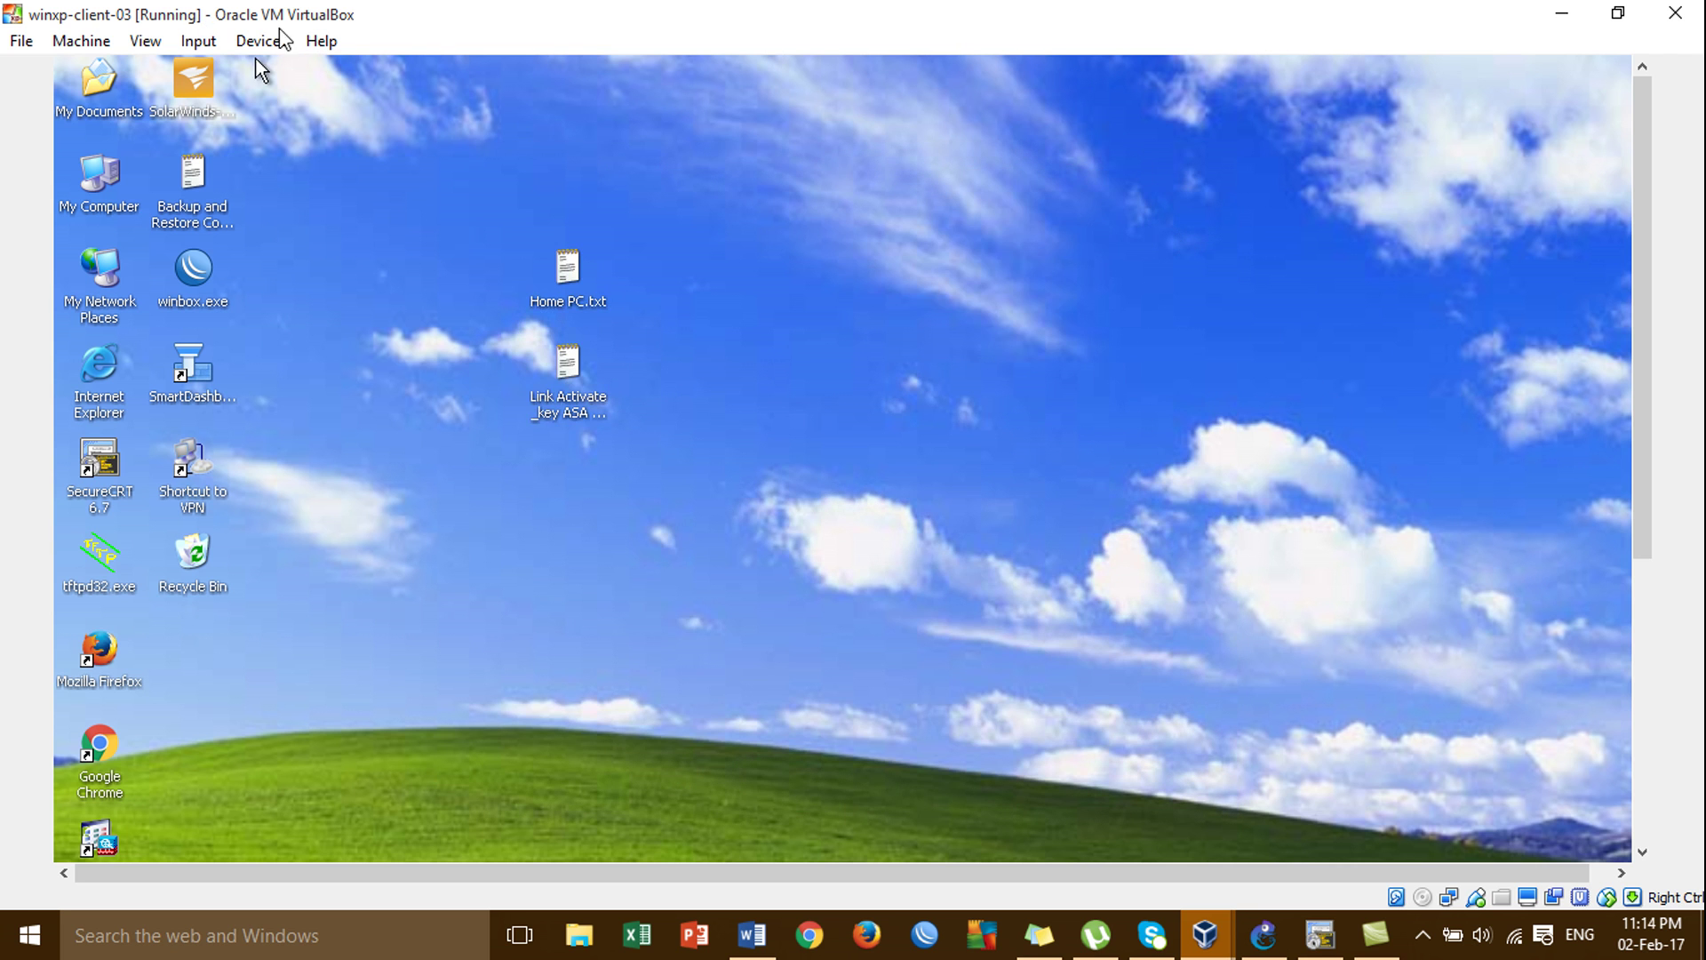
Open a command prompt on the XP client via Win+R and cmd.
key("super+r")
type("cmd")
key("Return")
Highlight the home-site devices and the office link to xp-client-01 in GNS3, then return to winxp-client-03.
left_click(1561, 14)
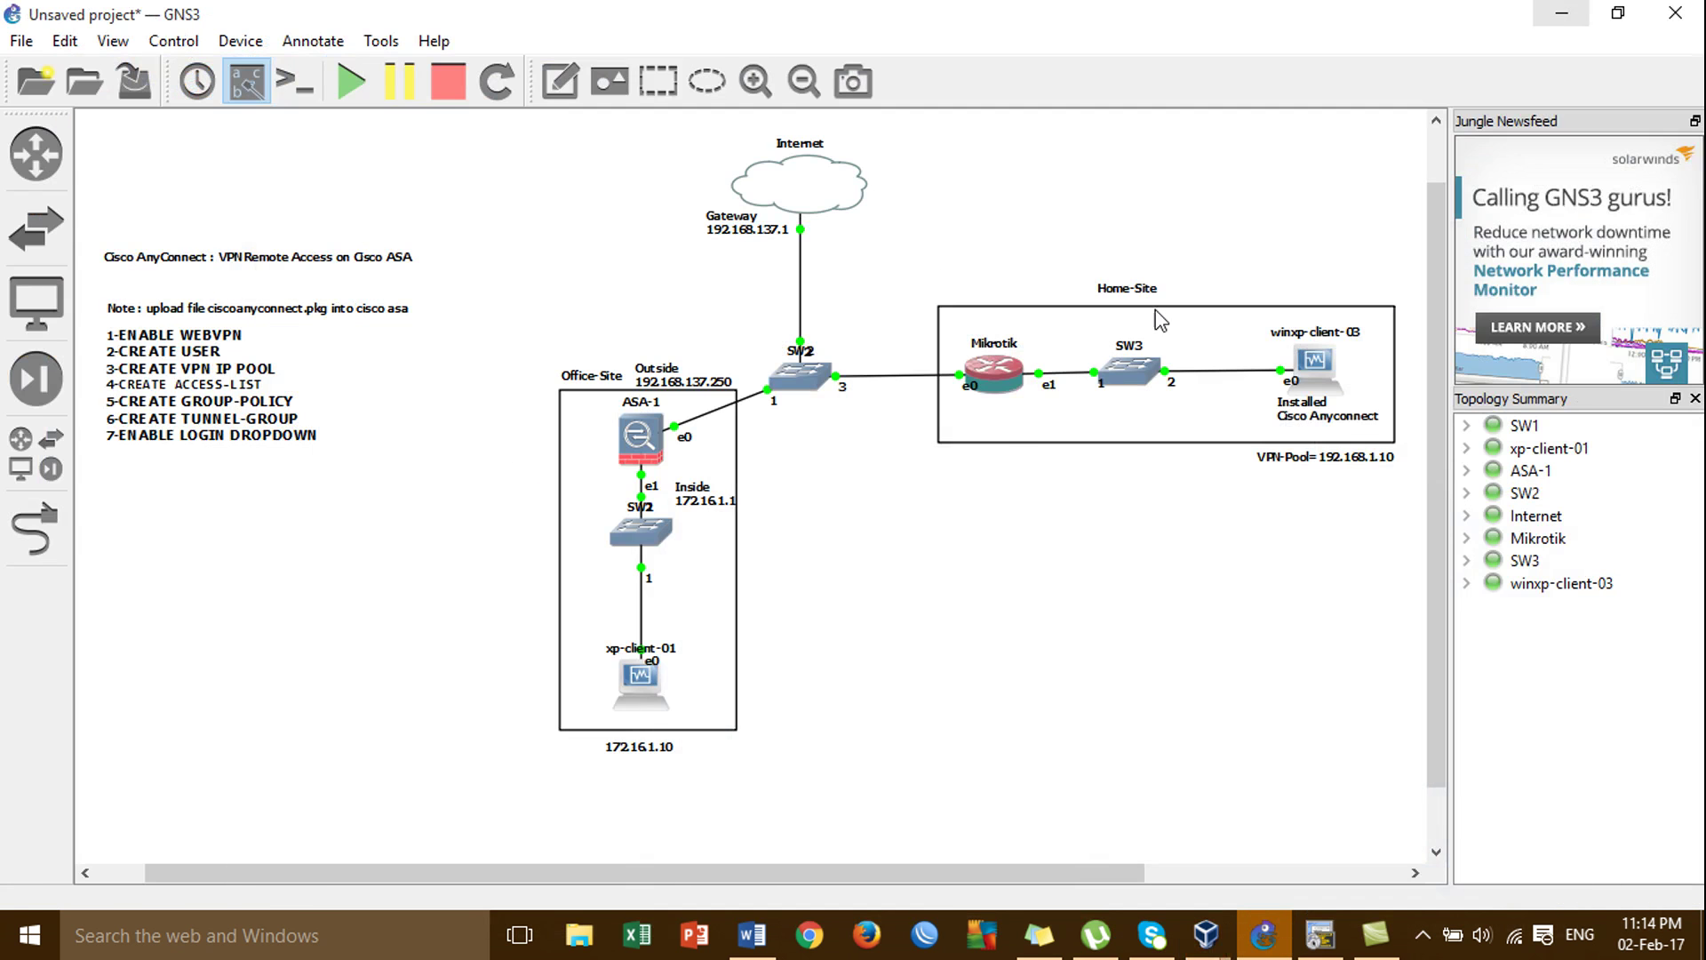
left_click_drag(1295, 249, 1369, 542)
left_click_drag(476, 614, 911, 779)
left_click_drag(974, 213, 1379, 638)
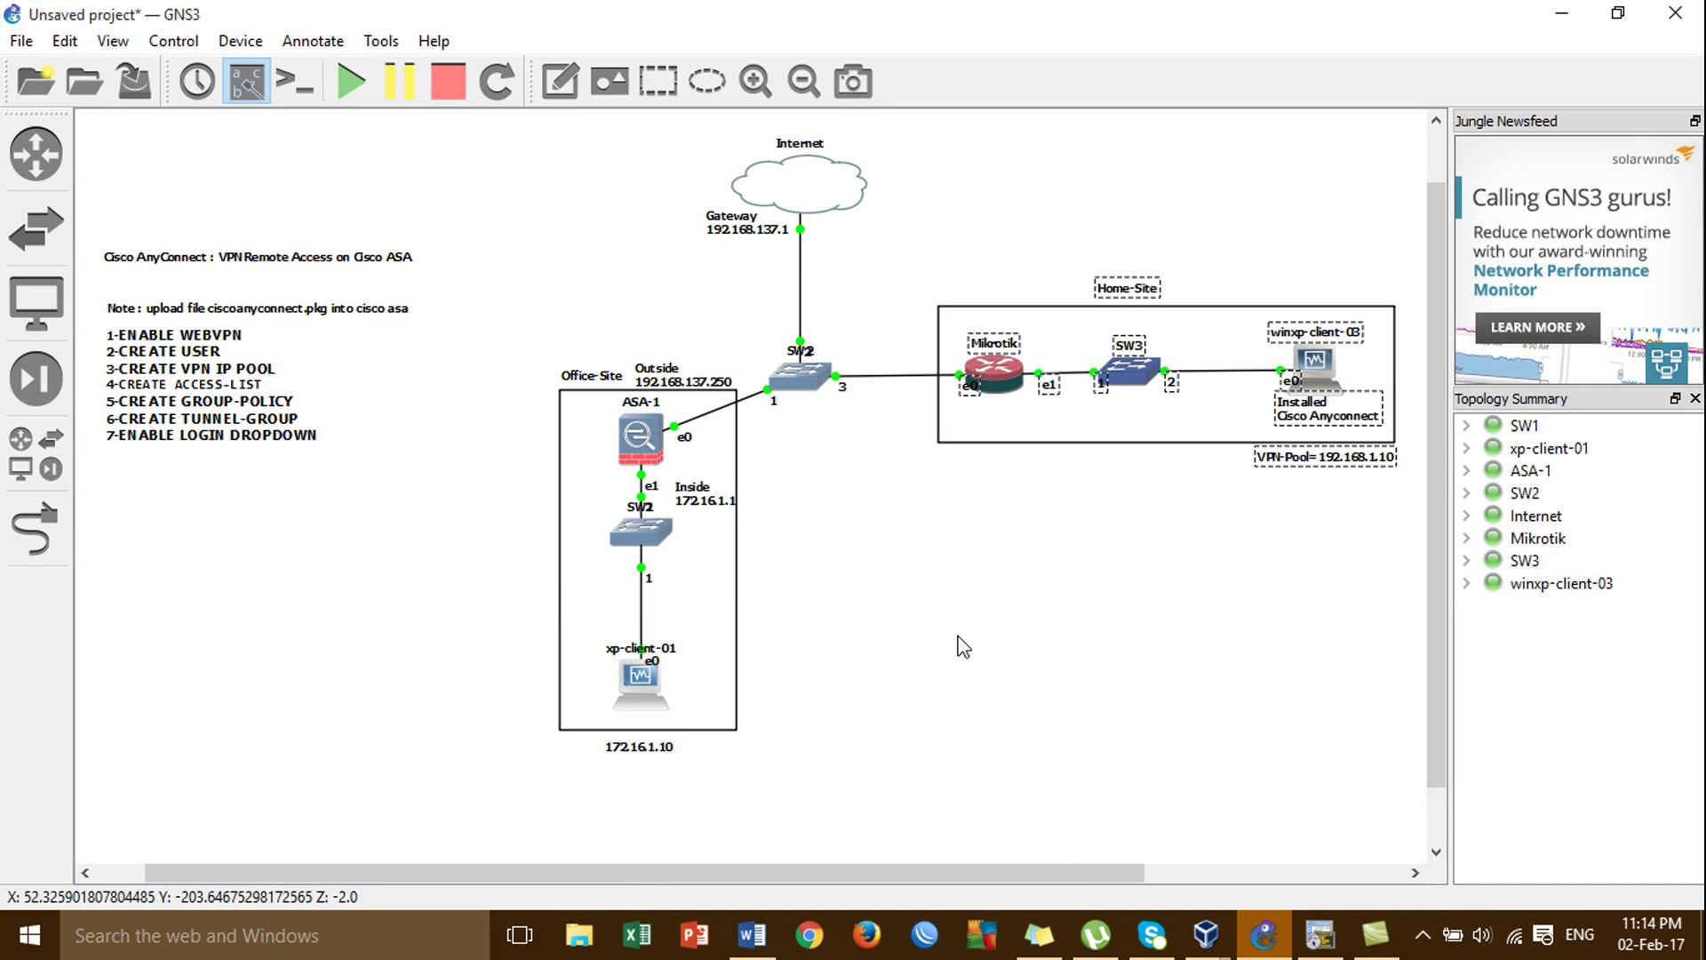
left_click(458, 489)
left_click_drag(458, 489, 832, 729)
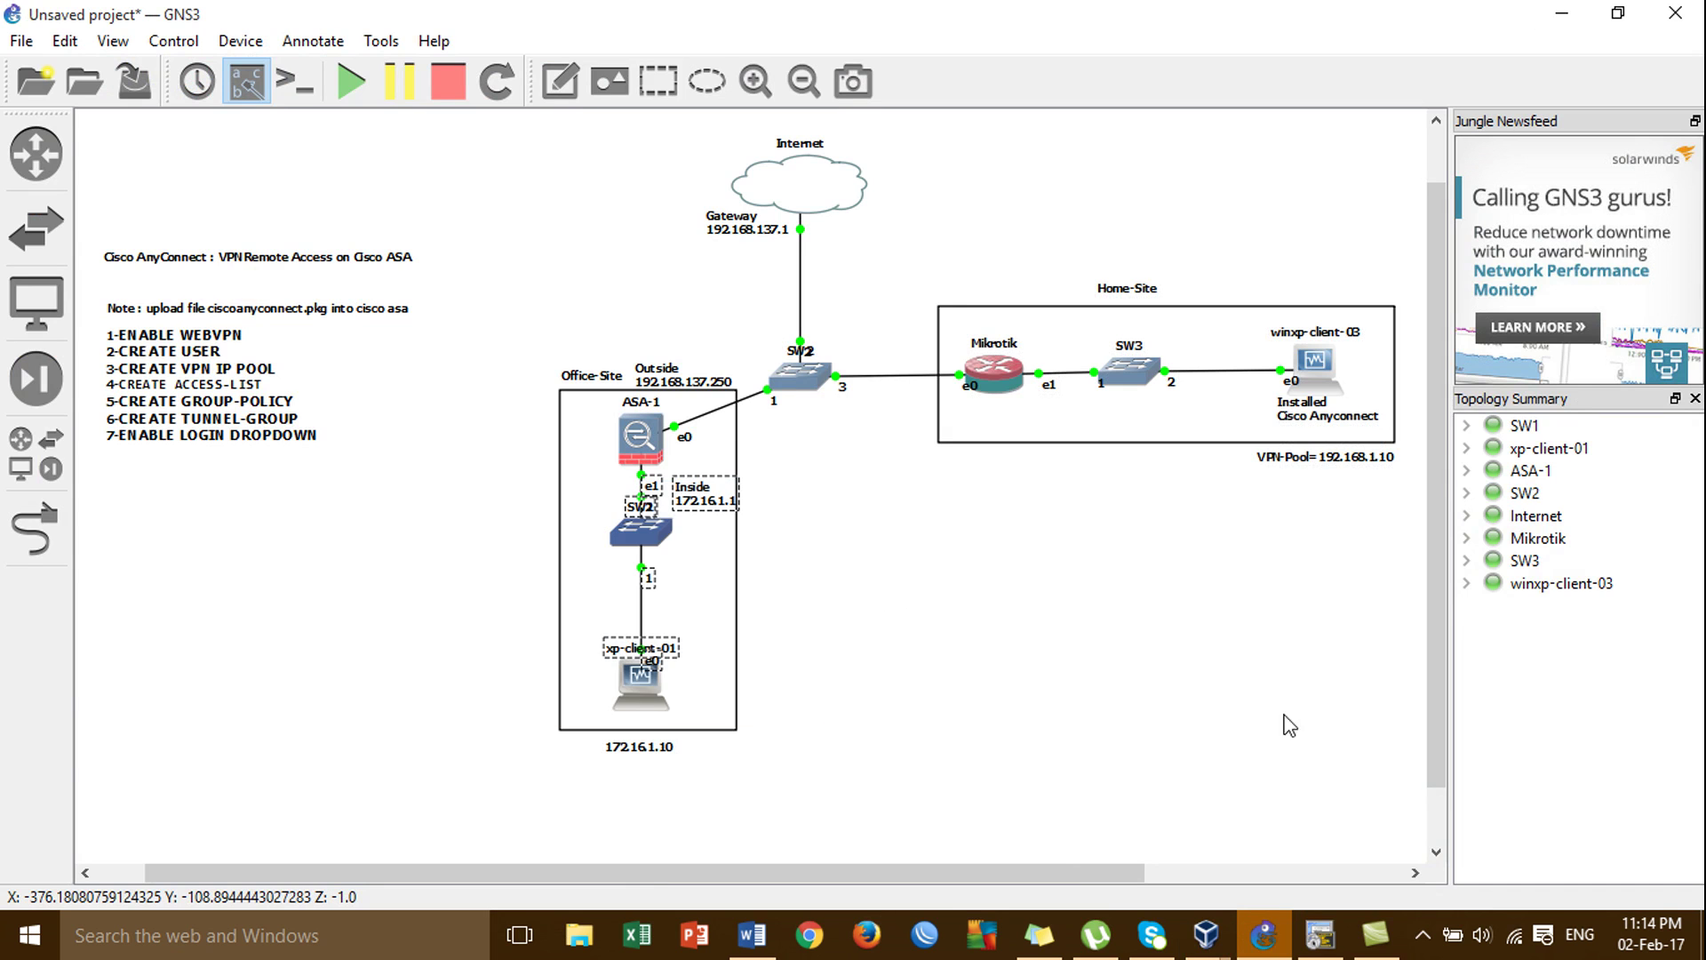
mouse_move(1220, 953)
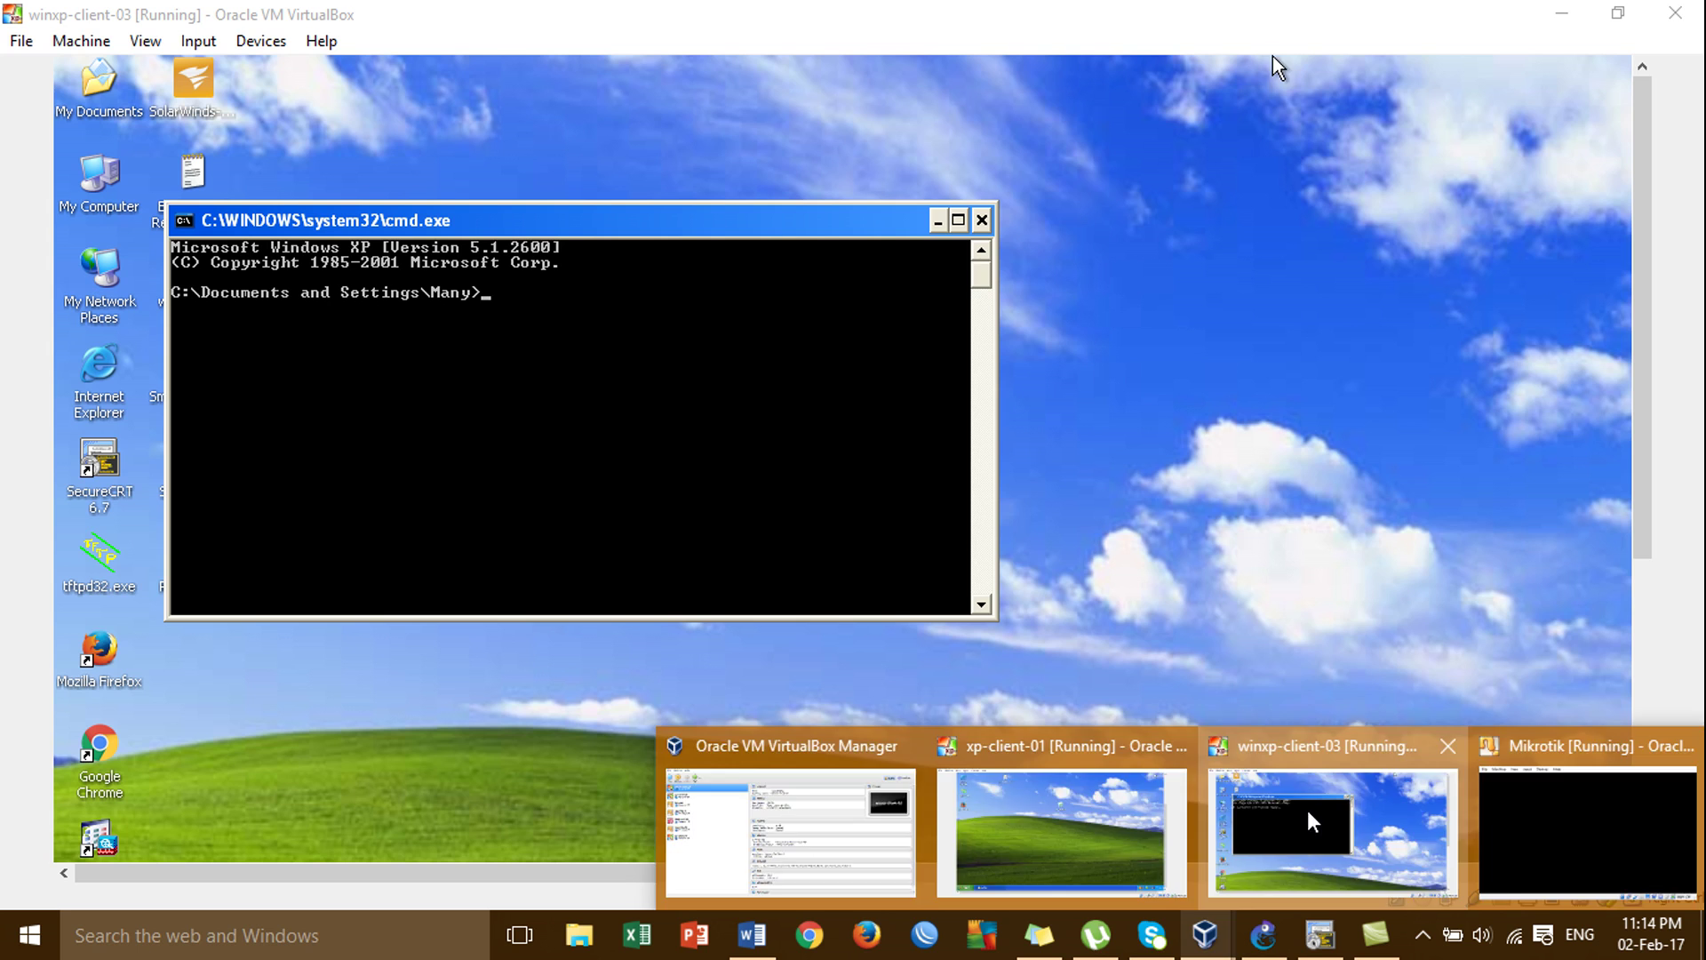
left_click(1308, 809)
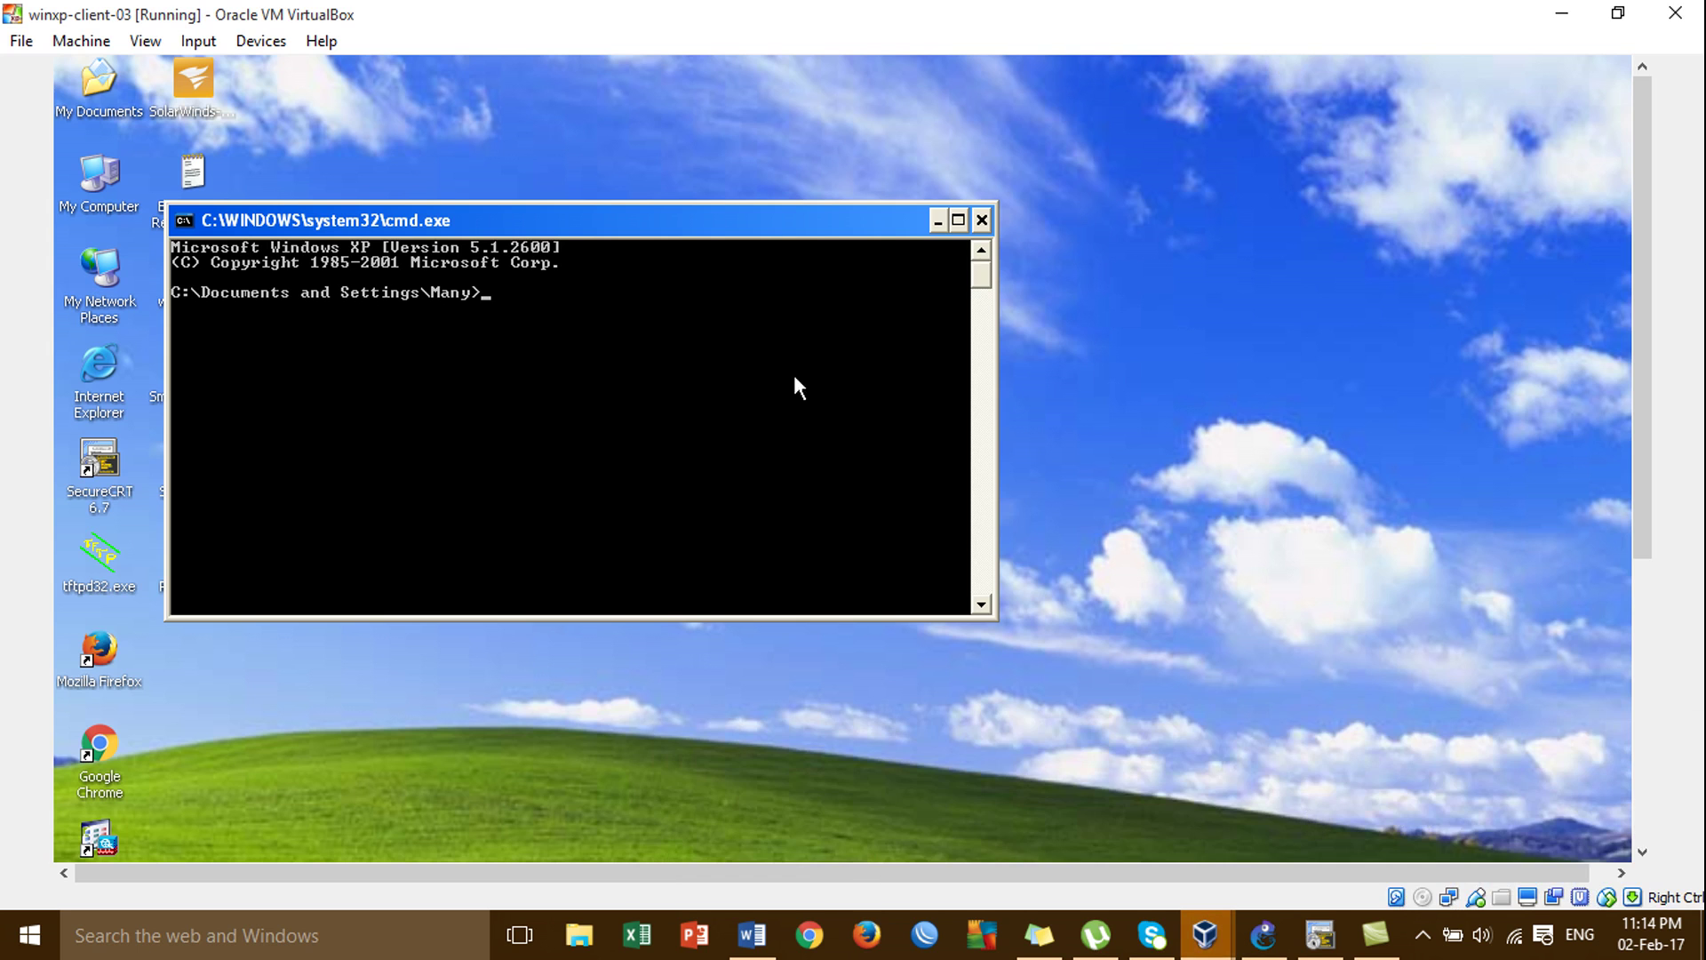
Ping 172.16.1.10 and find it unreachable.
type("ping 172.16.1.10")
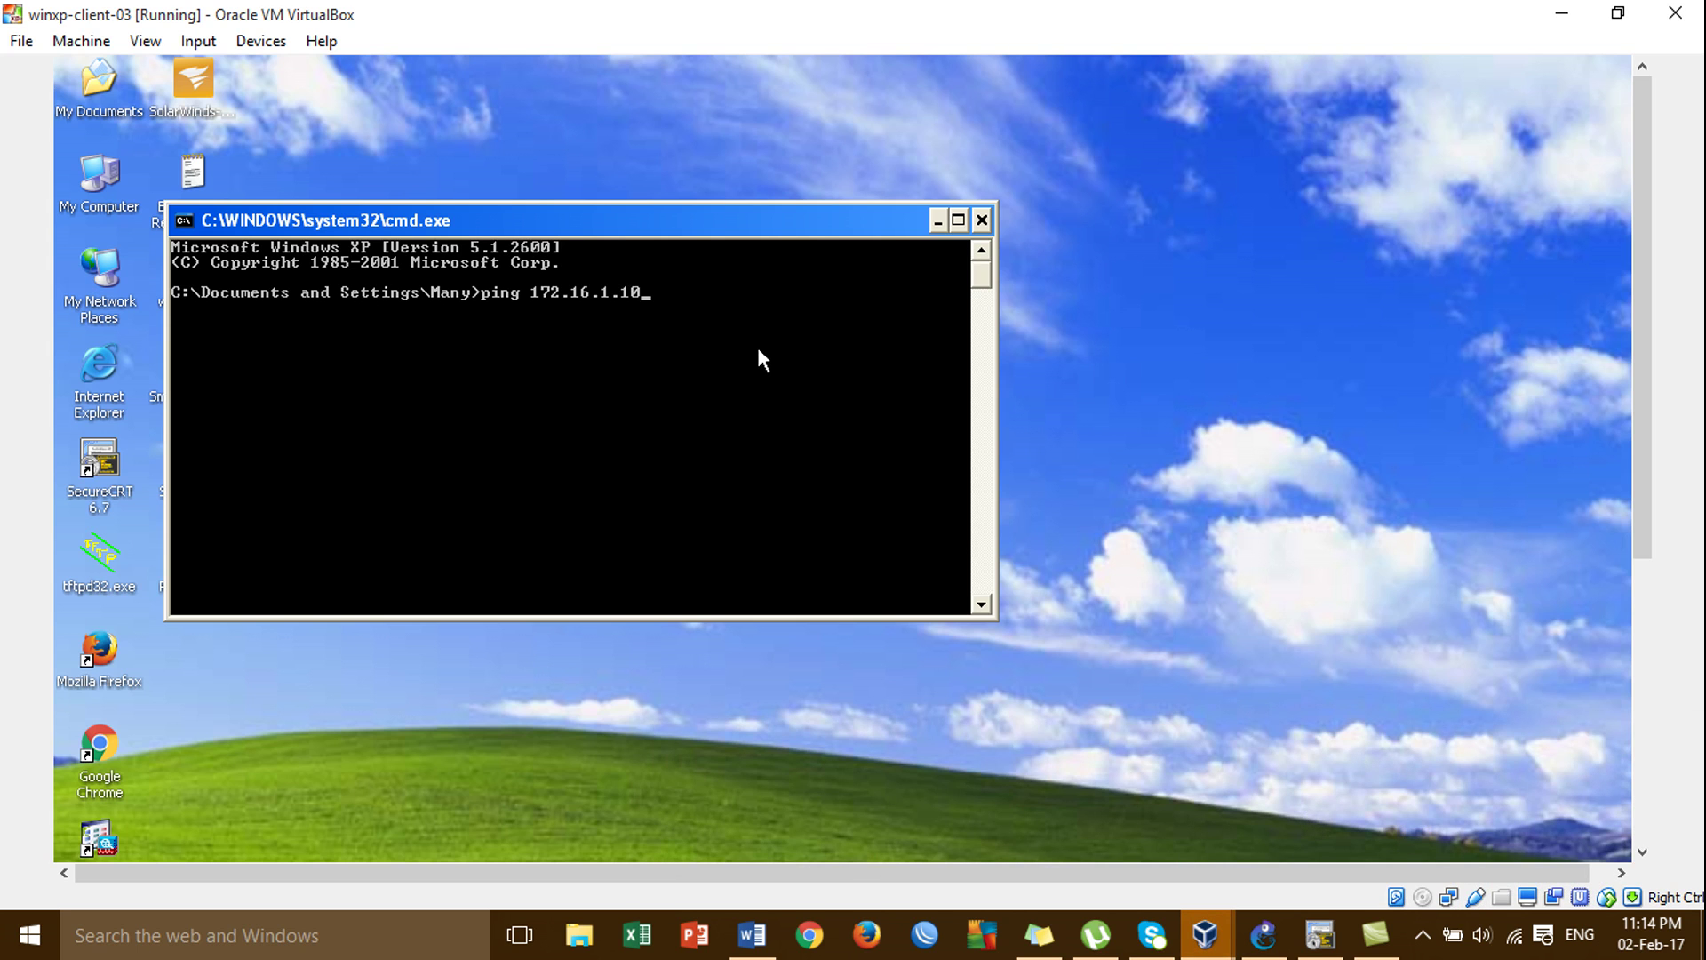
key("Return")
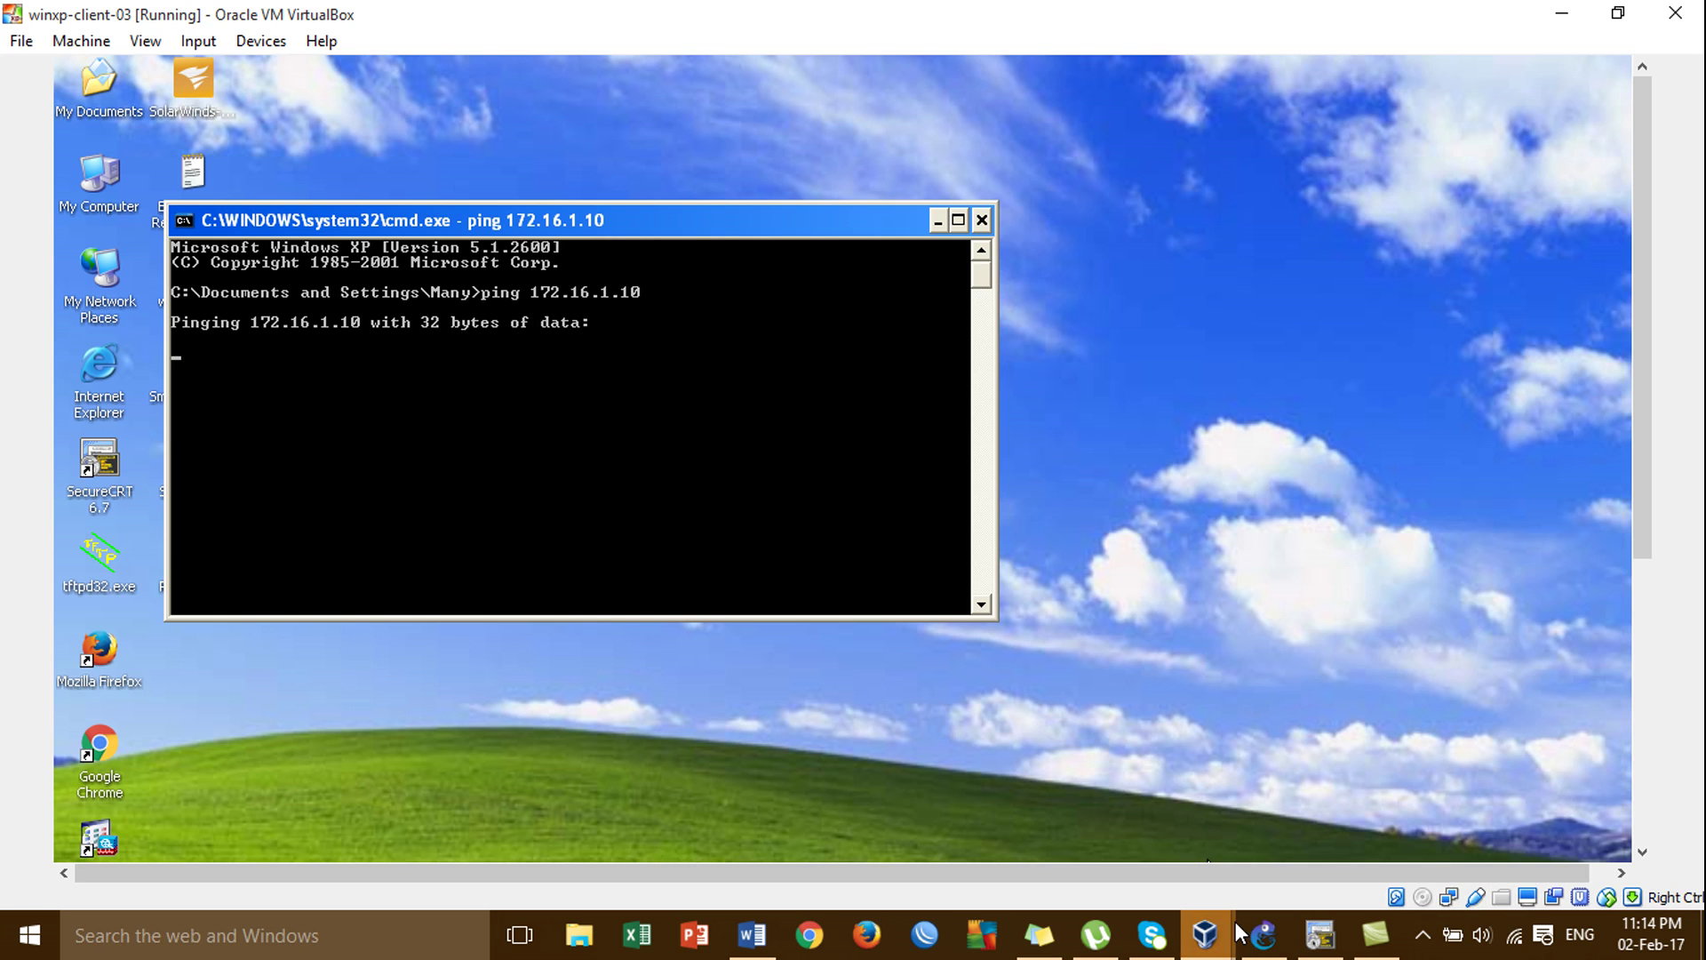
left_click(1262, 934)
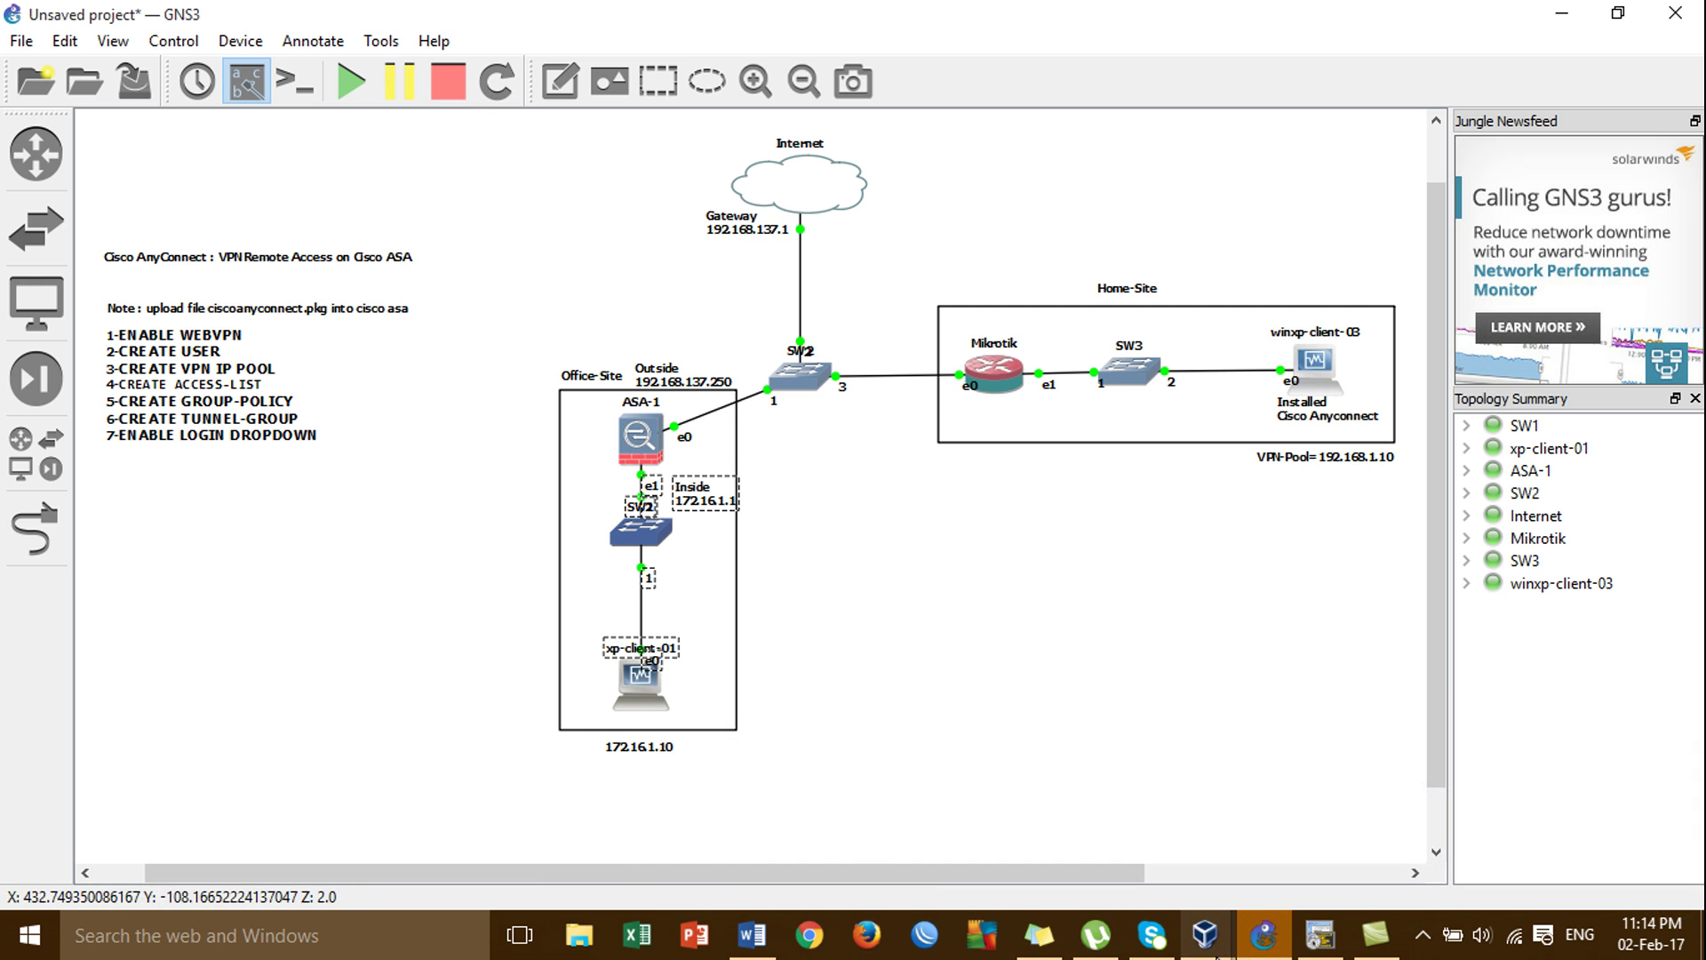
mouse_move(1206, 934)
left_click(1335, 828)
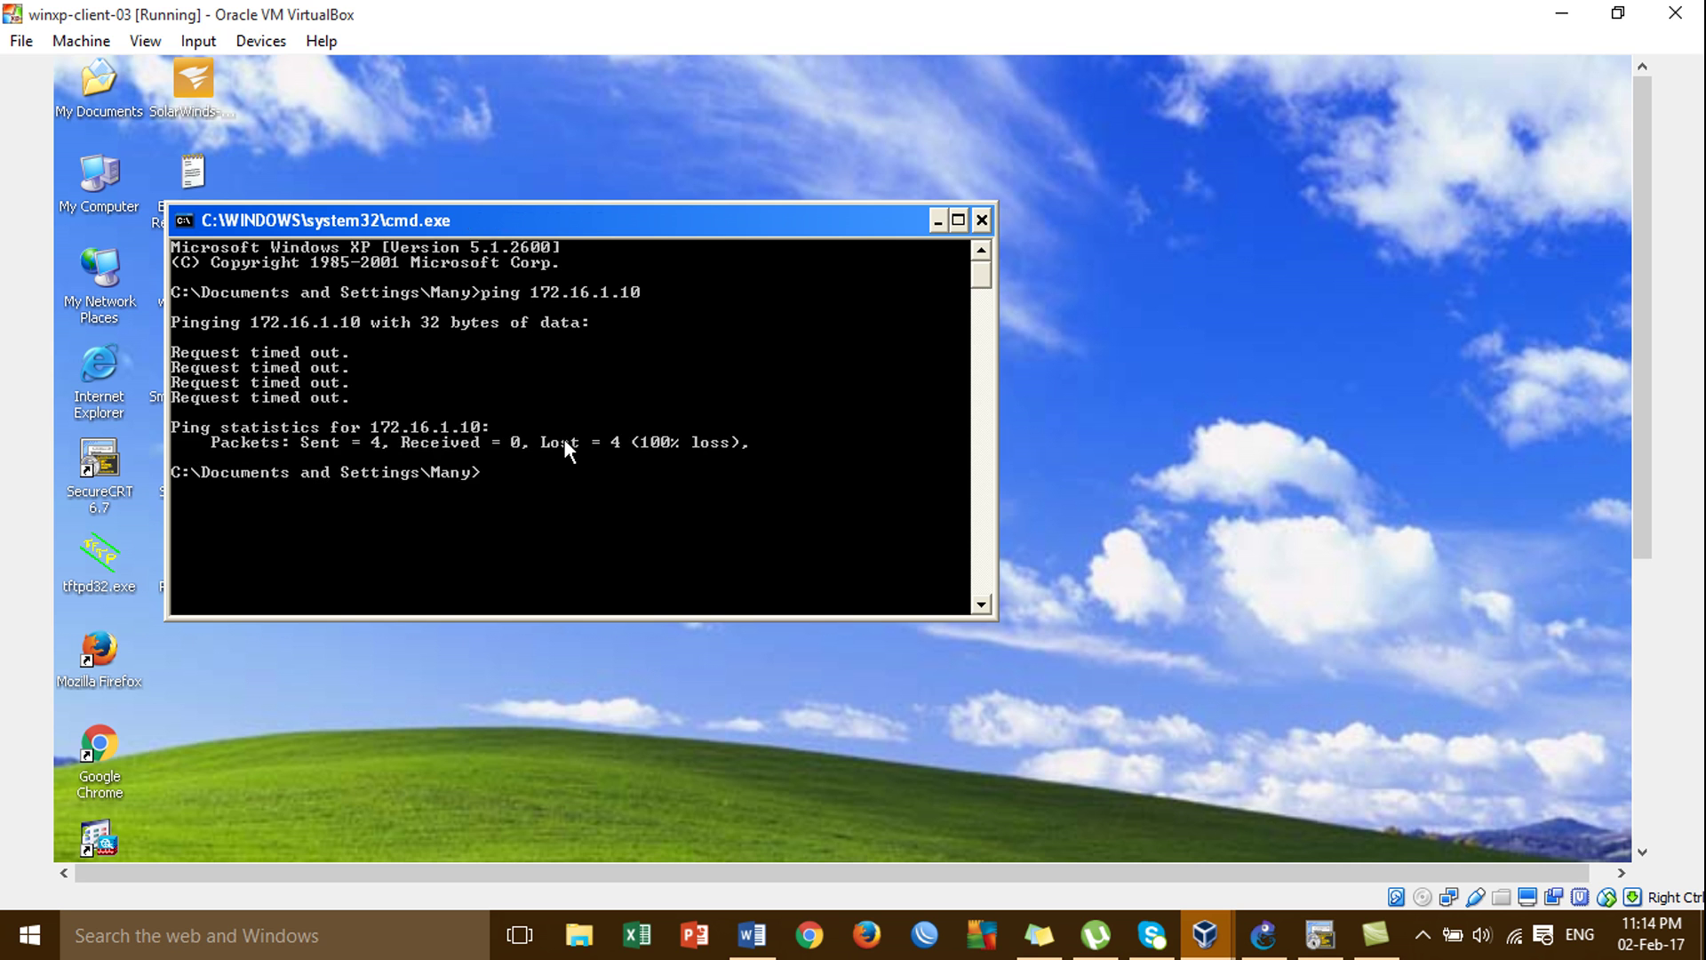
Ping google.com and confirm it replies.
type("ping google.com")
key("Return")
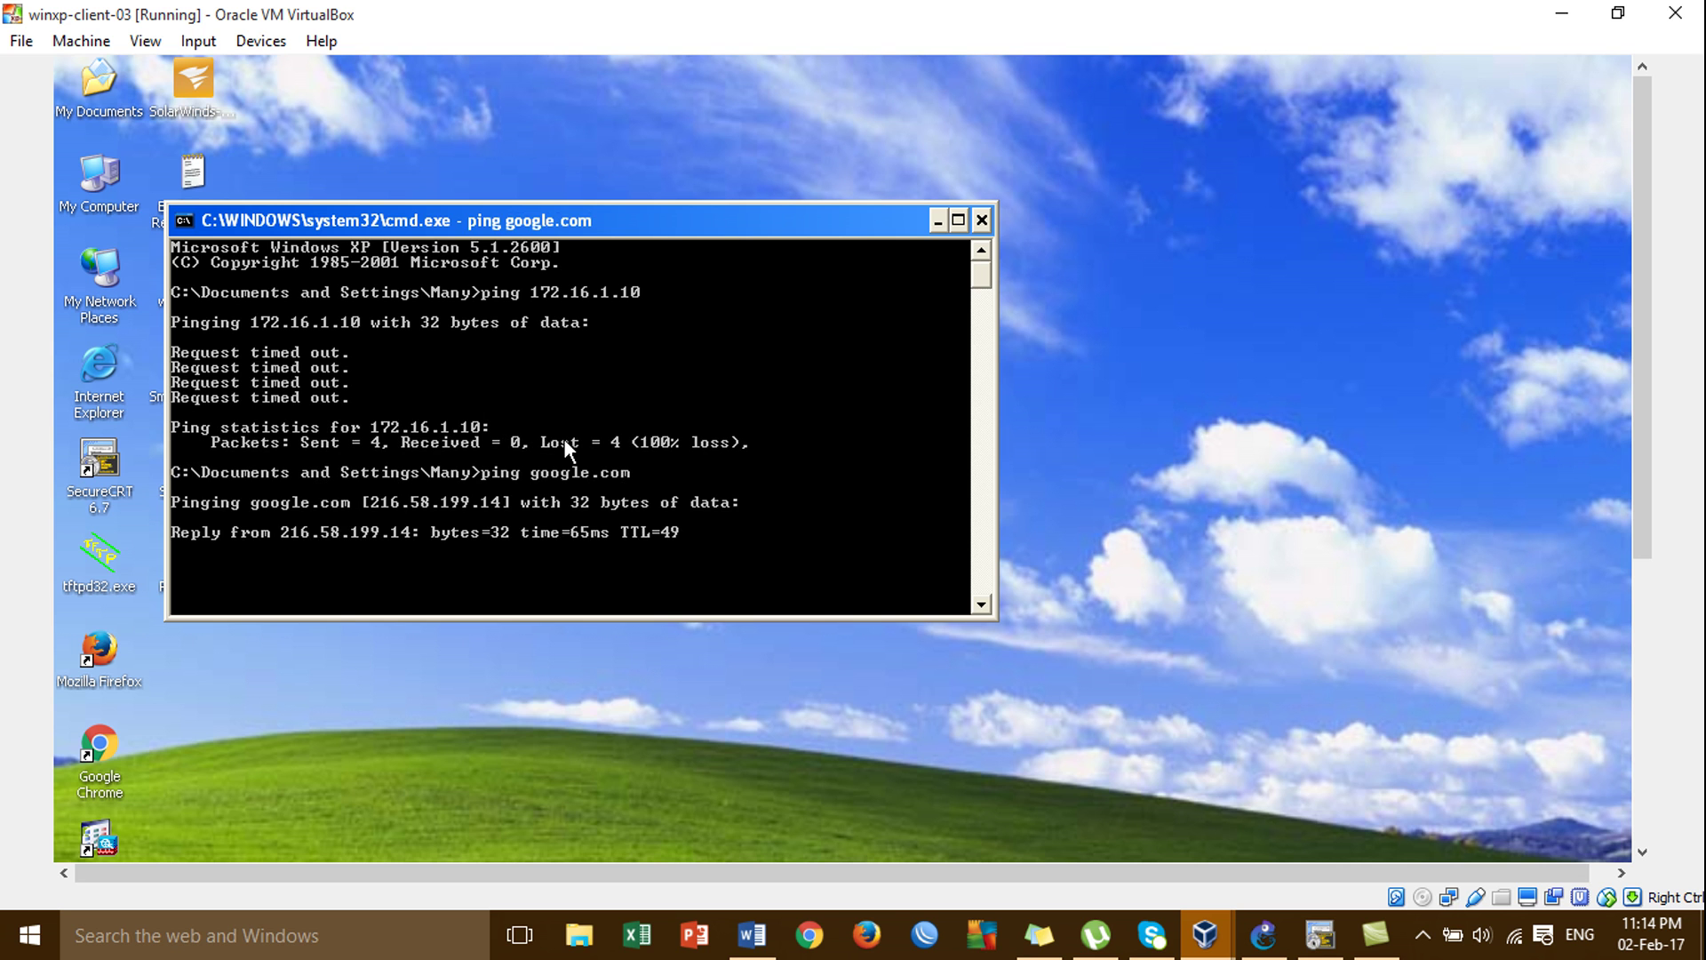
left_click_drag(695, 228, 801, 288)
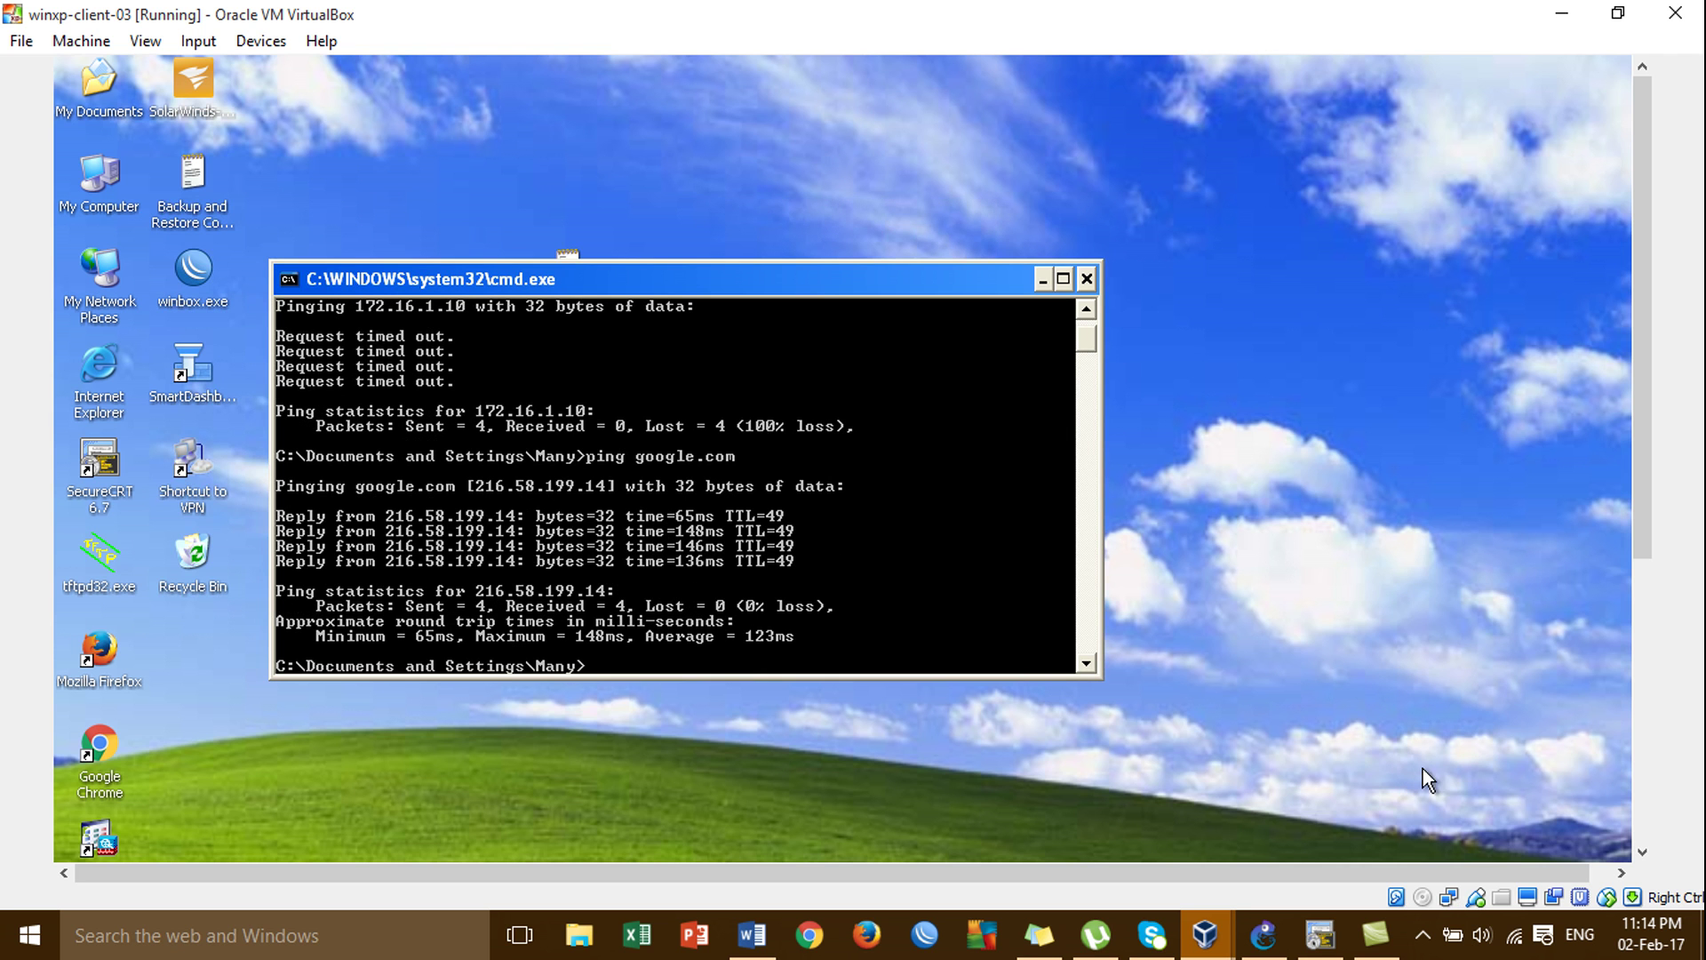
left_click(1641, 753)
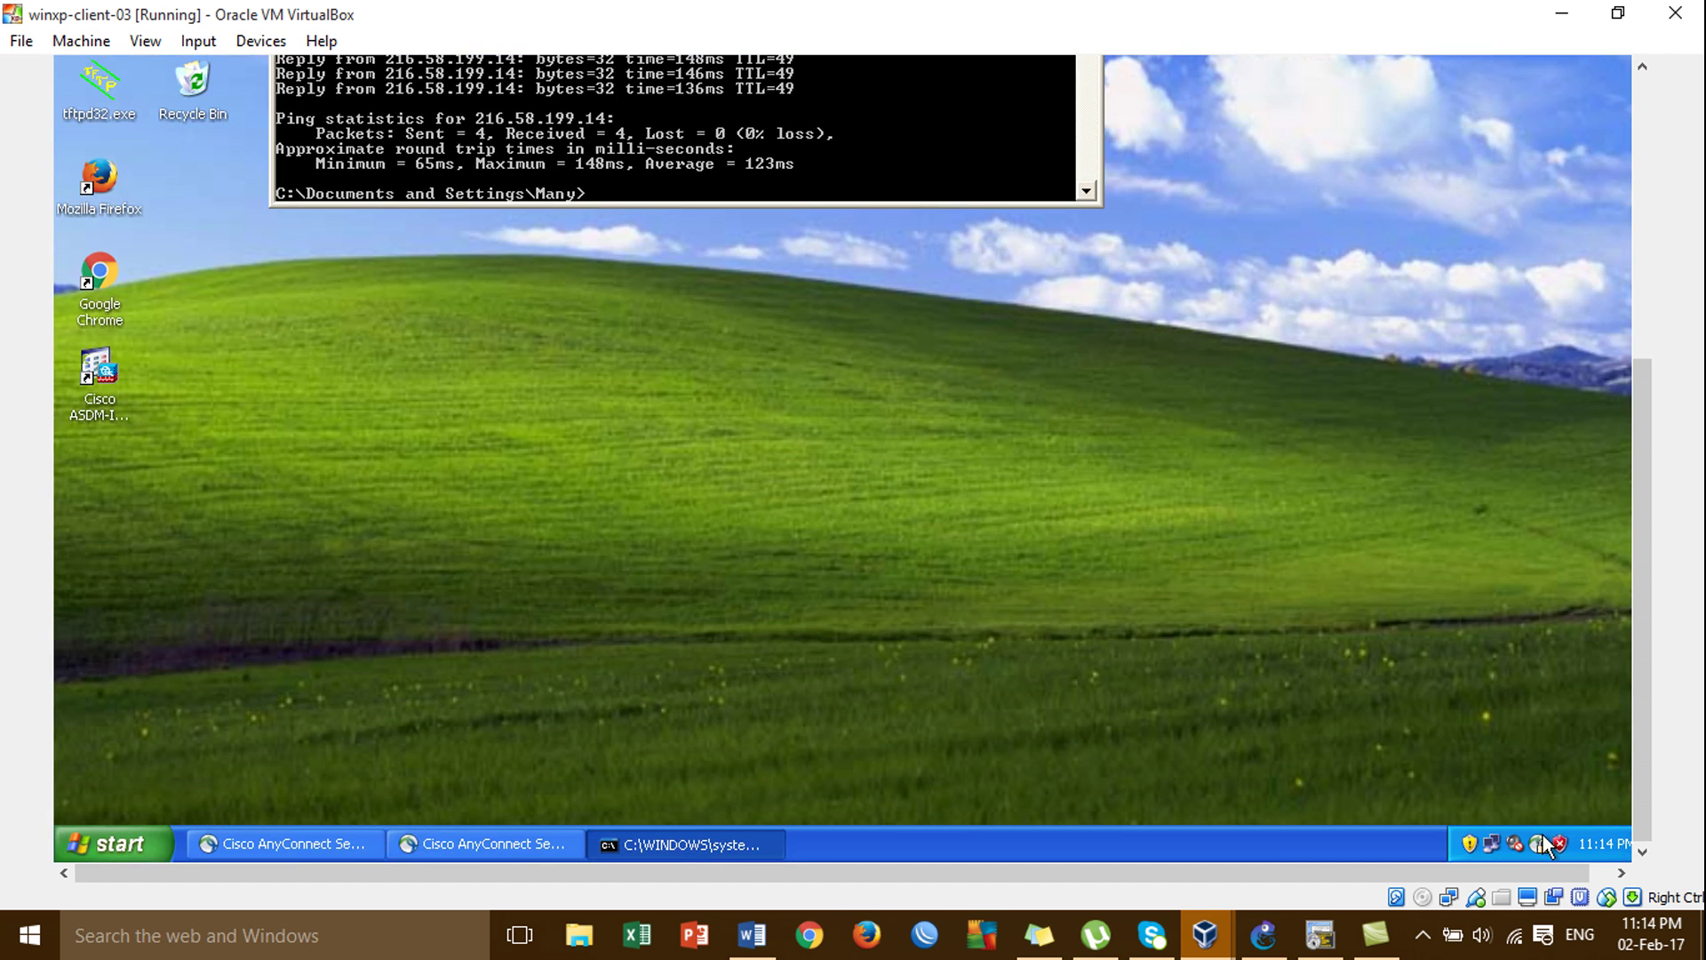
left_click(1636, 344)
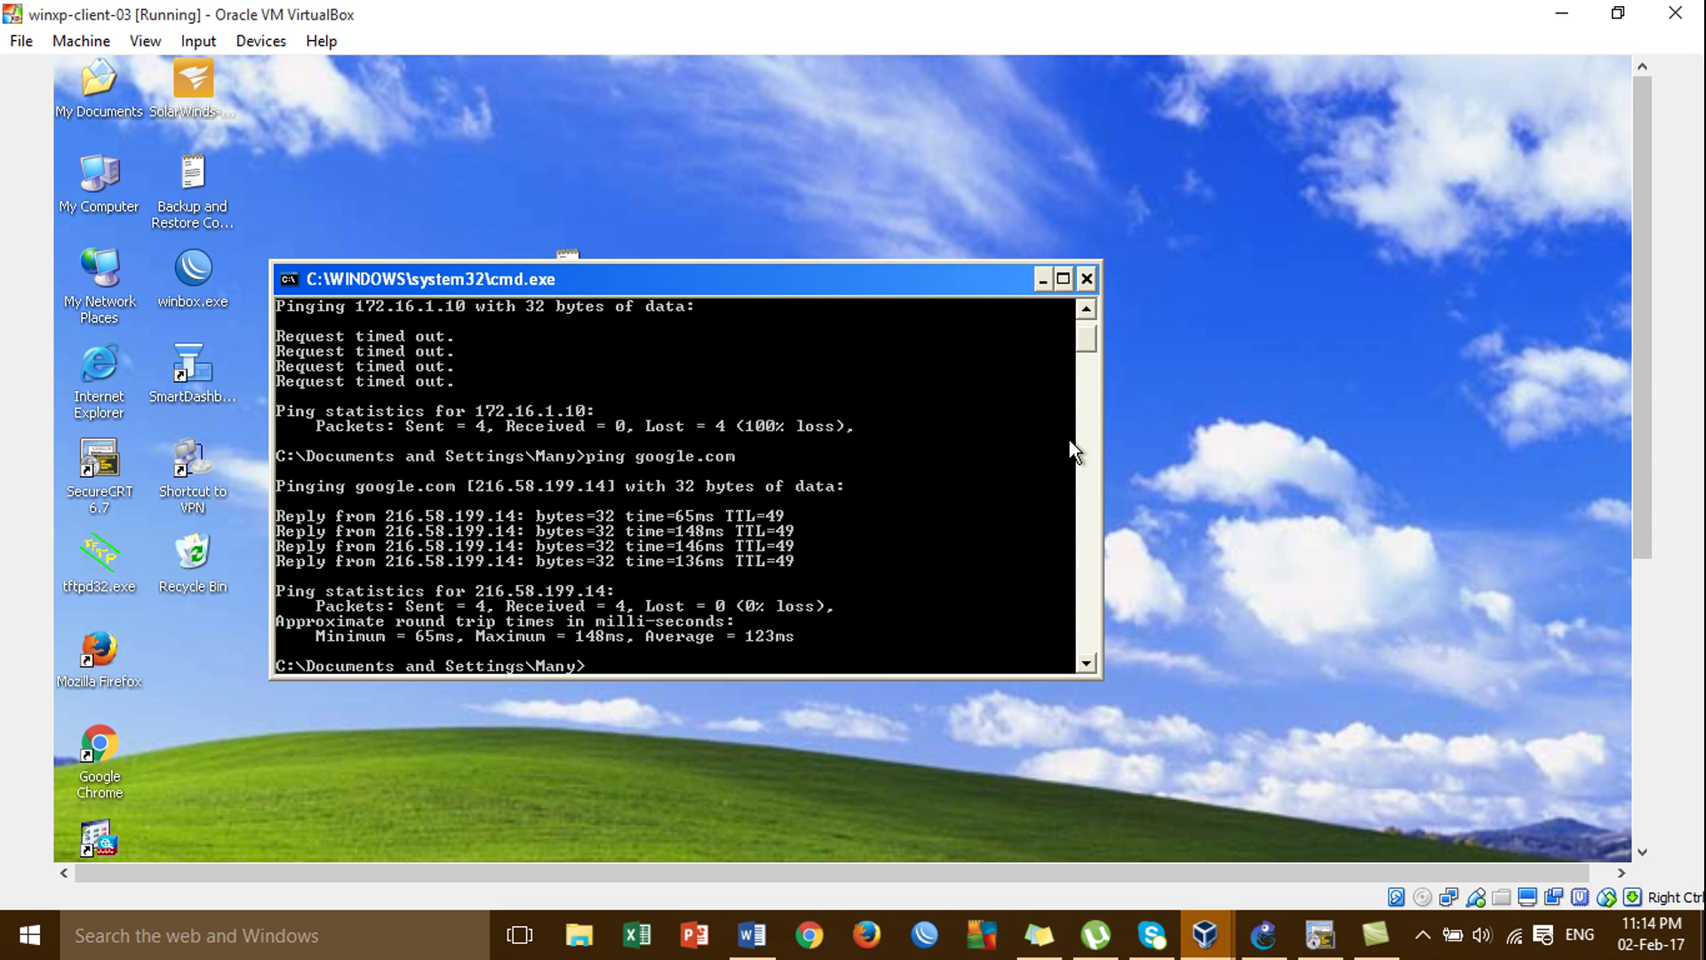
left_click_drag(855, 286, 989, 220)
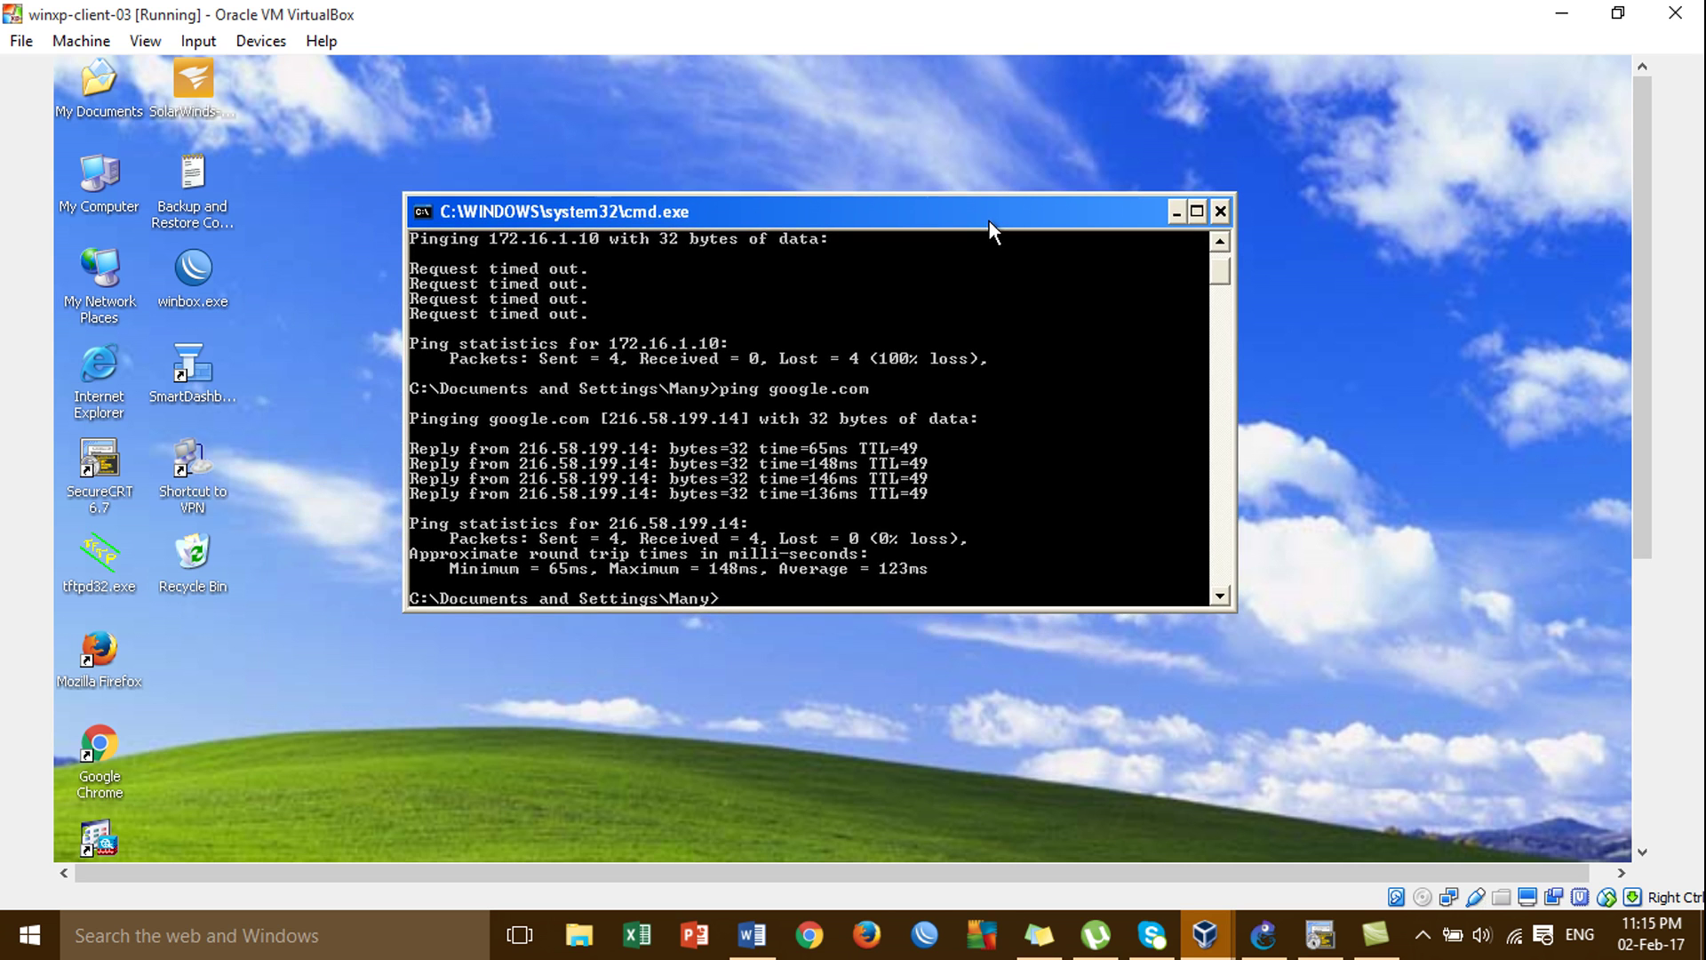
Start a continuous ping 172.16.1.10 -t and return to GNS3.
key("Up")
key("Up")
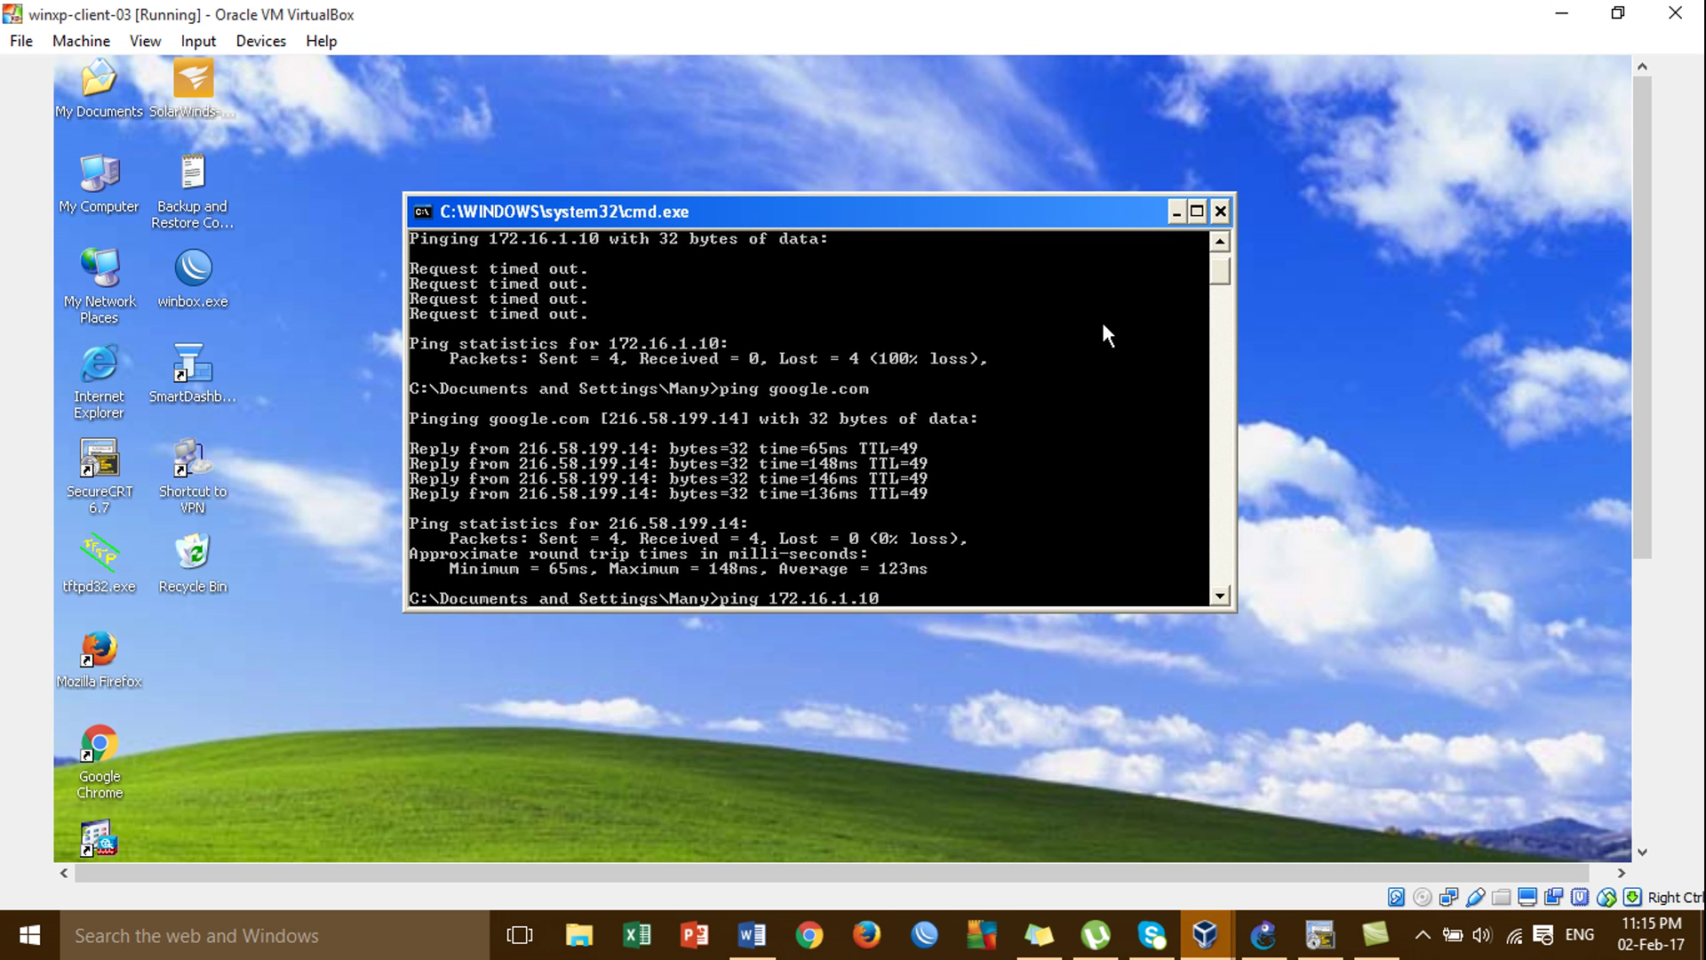
type("-t")
key("Return")
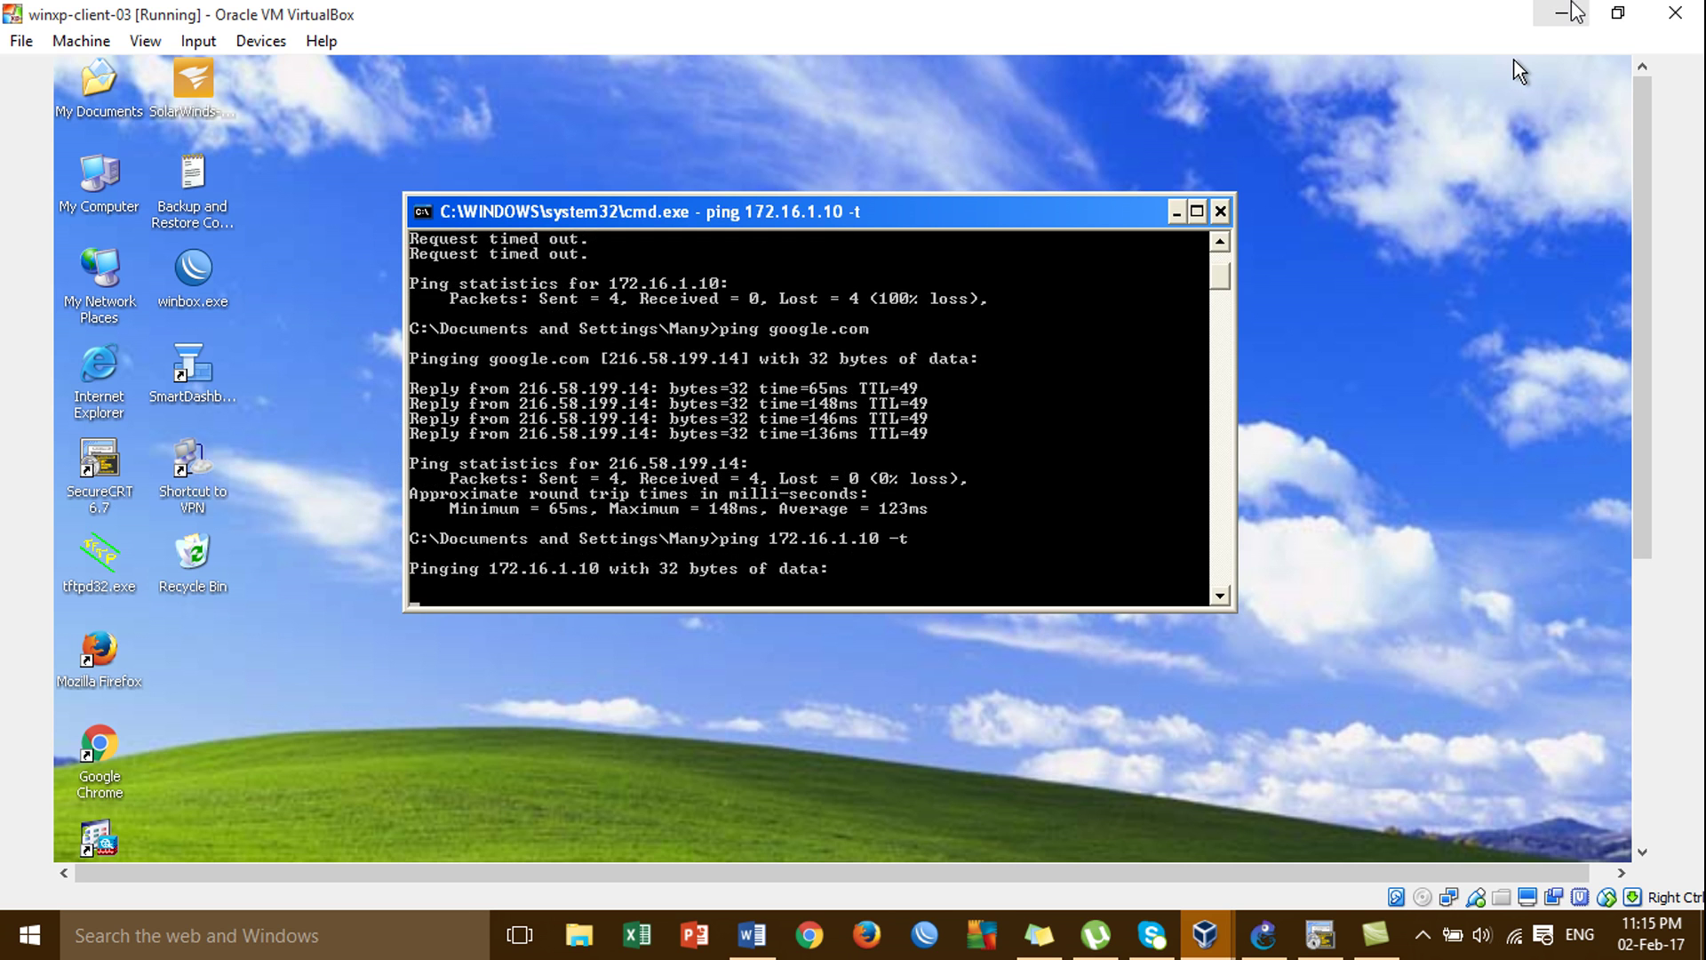
left_click(1562, 12)
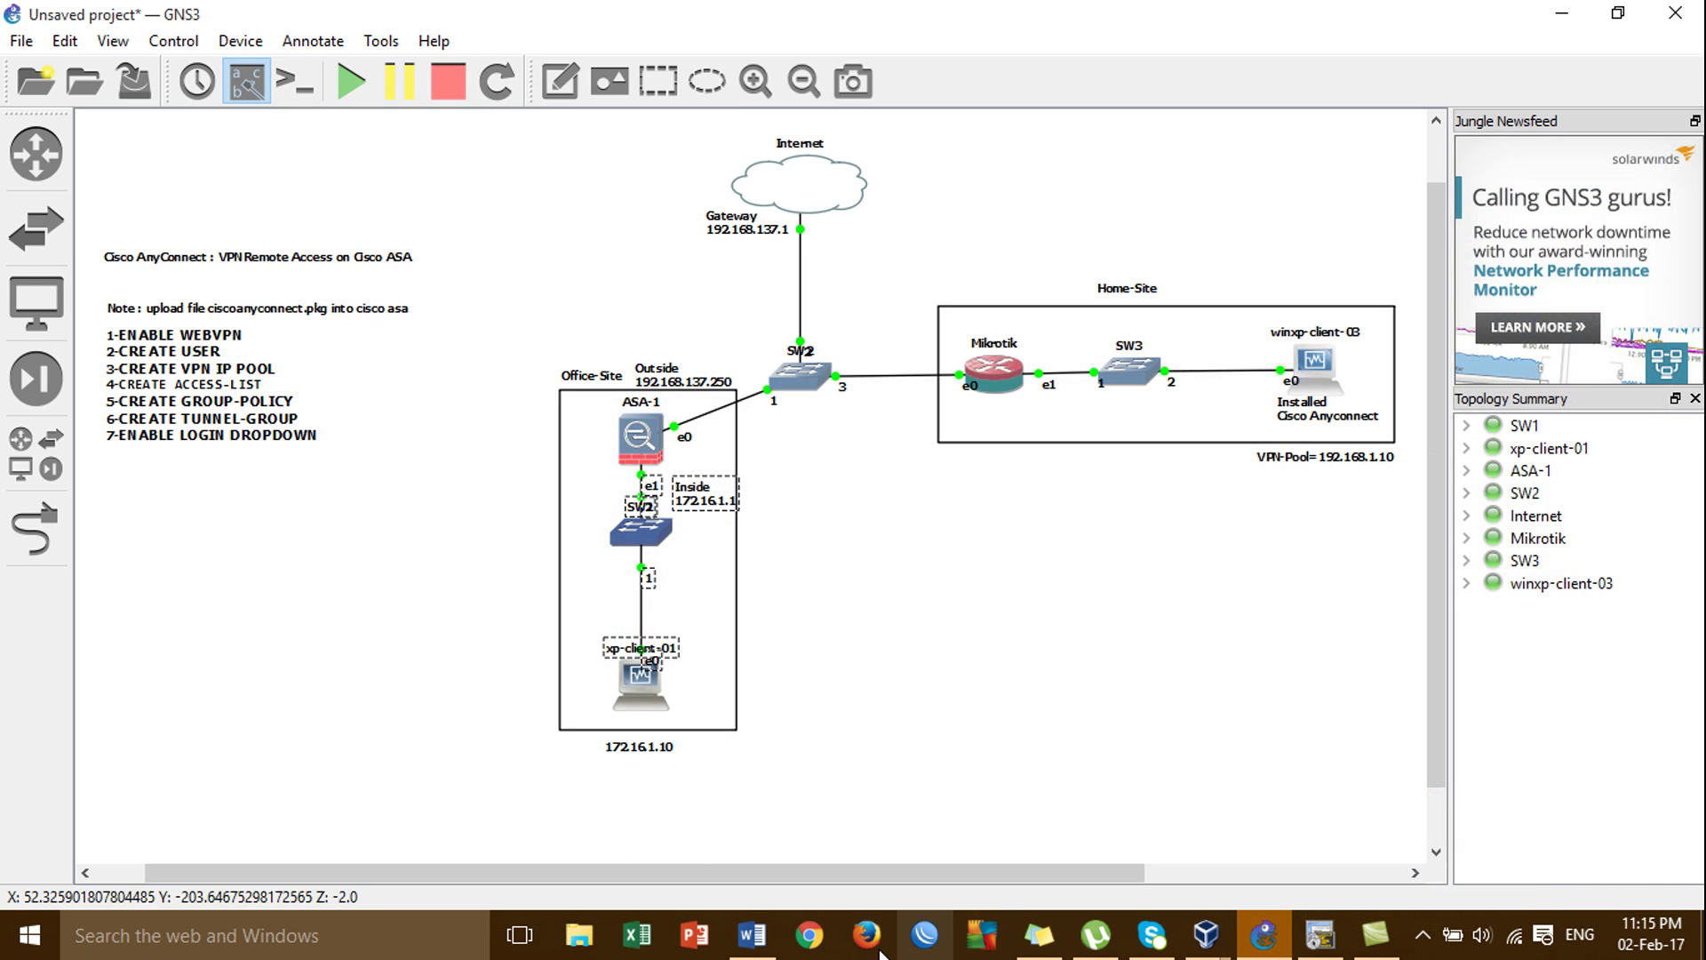
In SSL WEBVPN.docx, examine the Remote object's 192.168.1.0 255.255.255.0 NAT note, then switch to ASA-1.
left_click(746, 949)
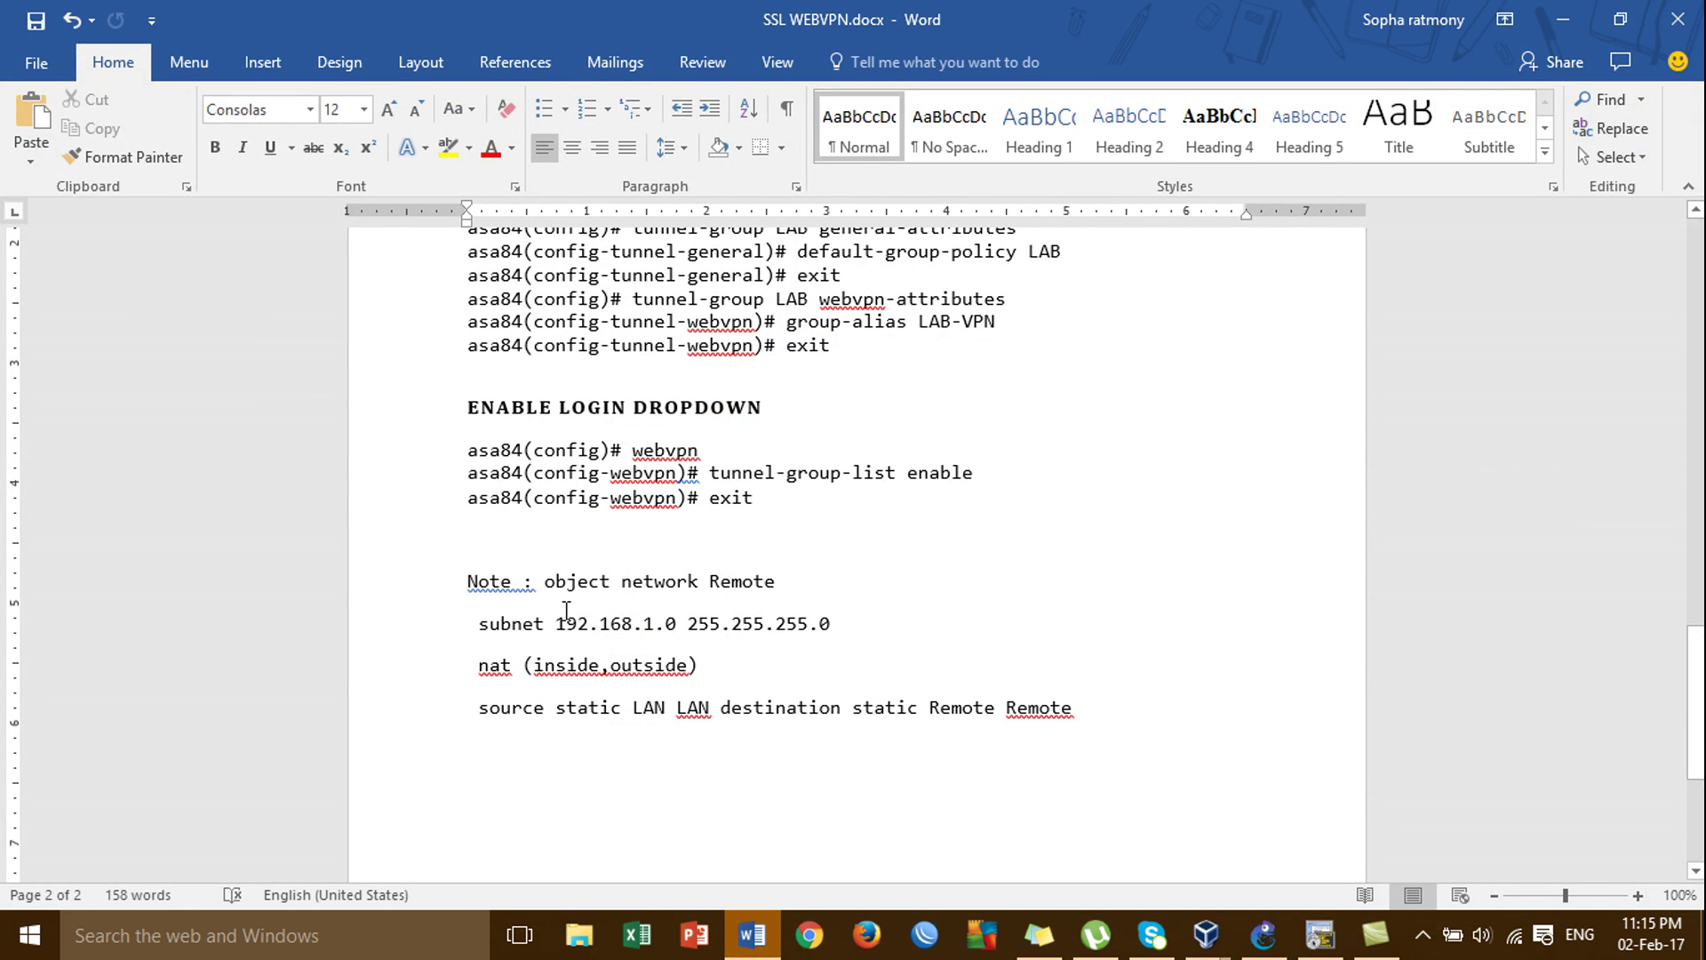
left_click(751, 581)
left_click(755, 624)
left_click(560, 625)
left_click_drag(556, 625, 685, 616)
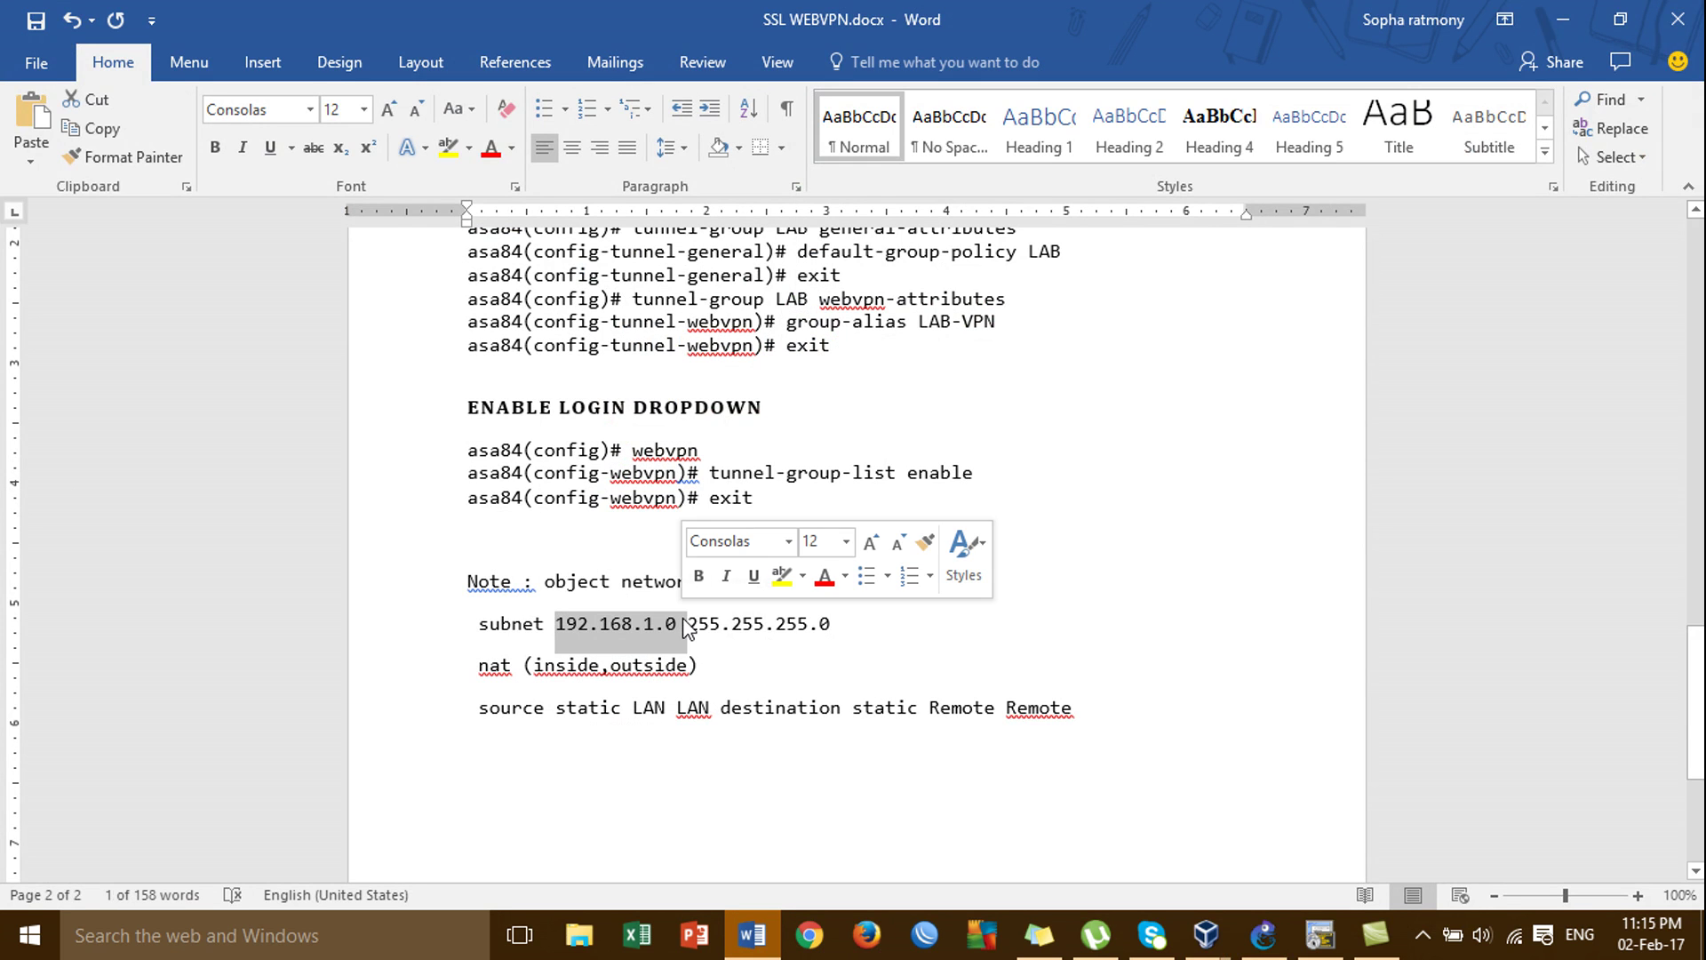
left_click(675, 624)
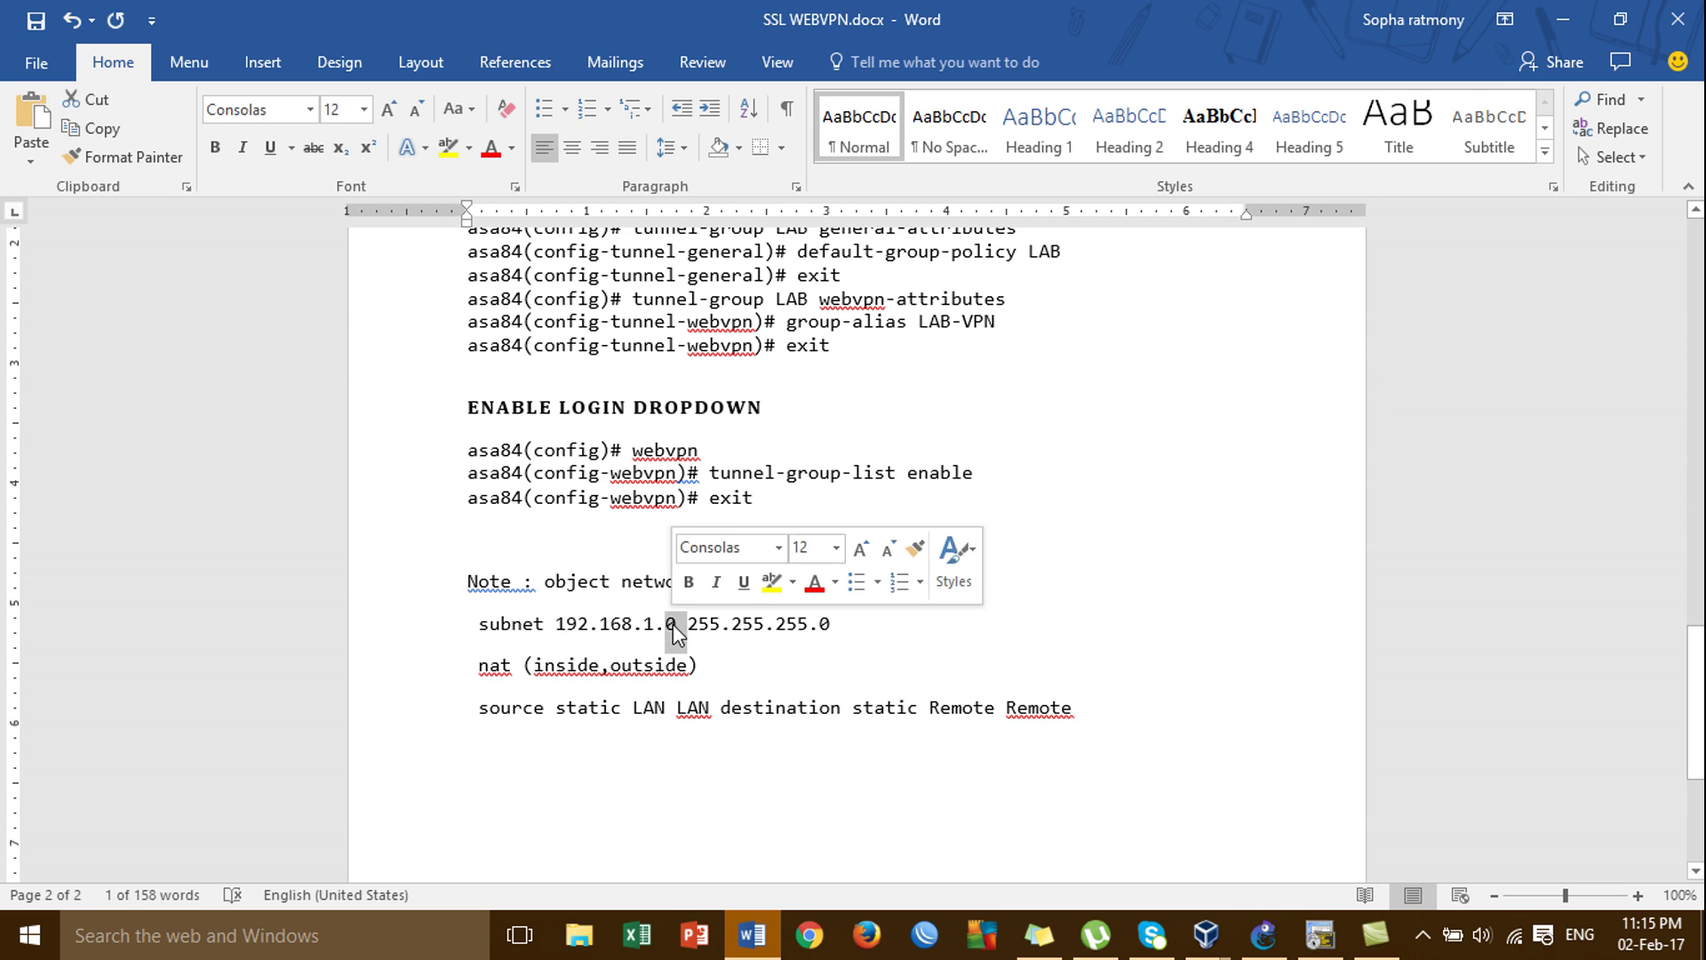
left_click(632, 624)
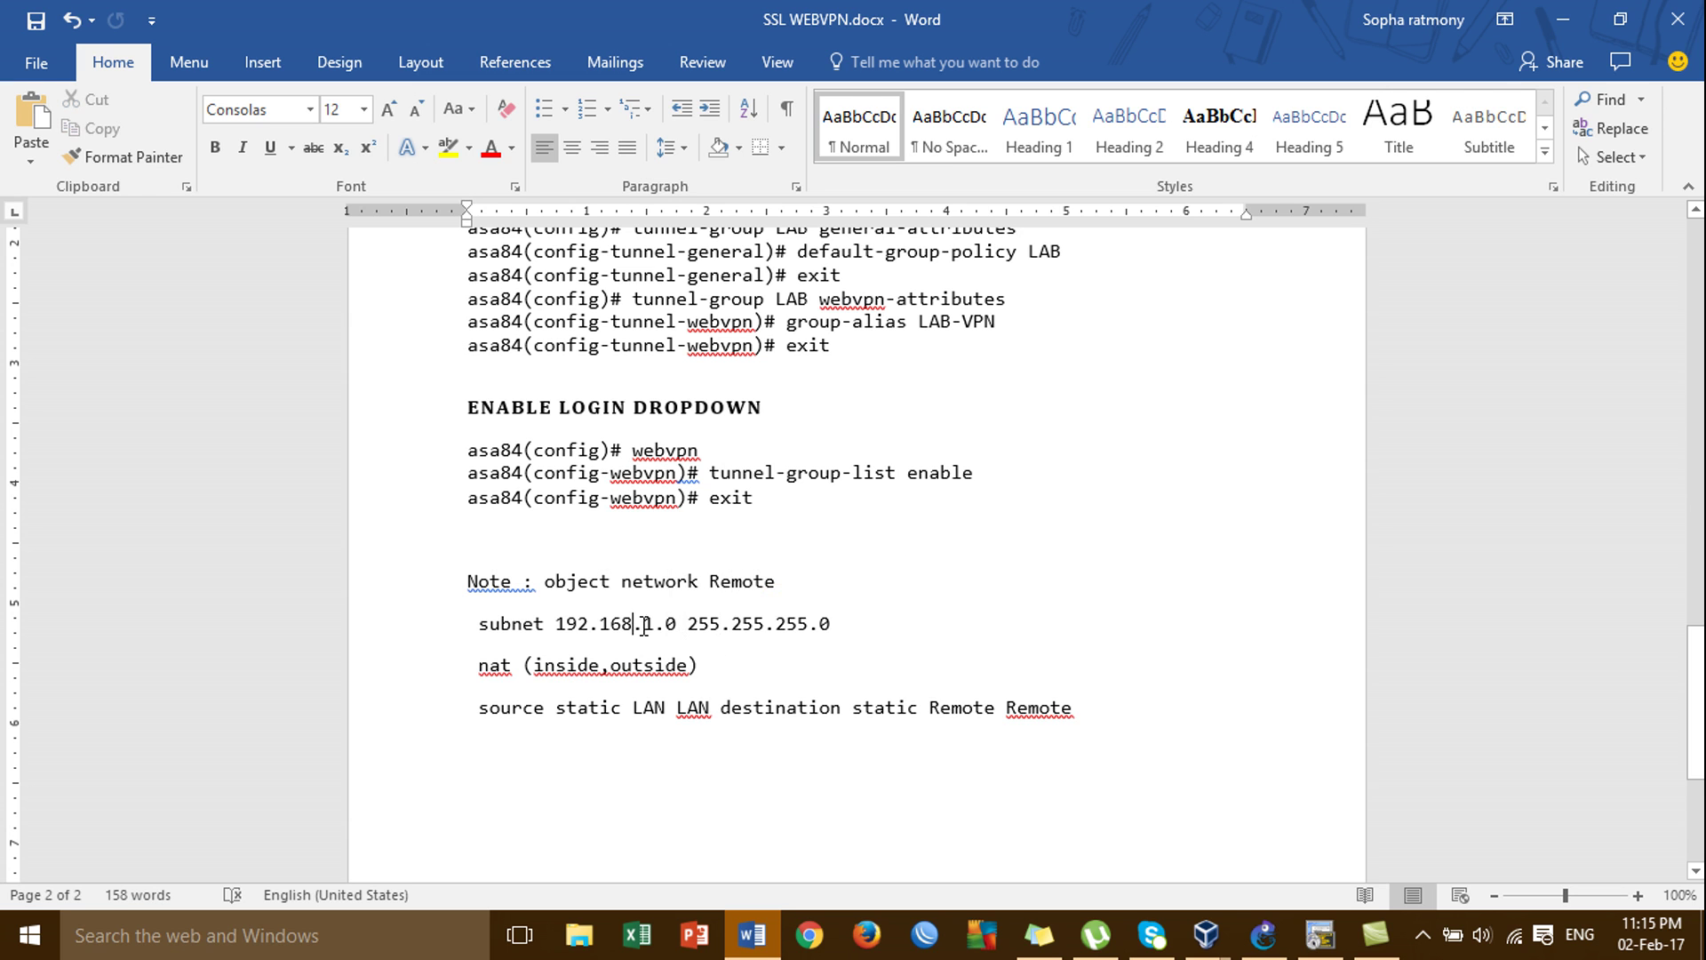
left_click(1320, 934)
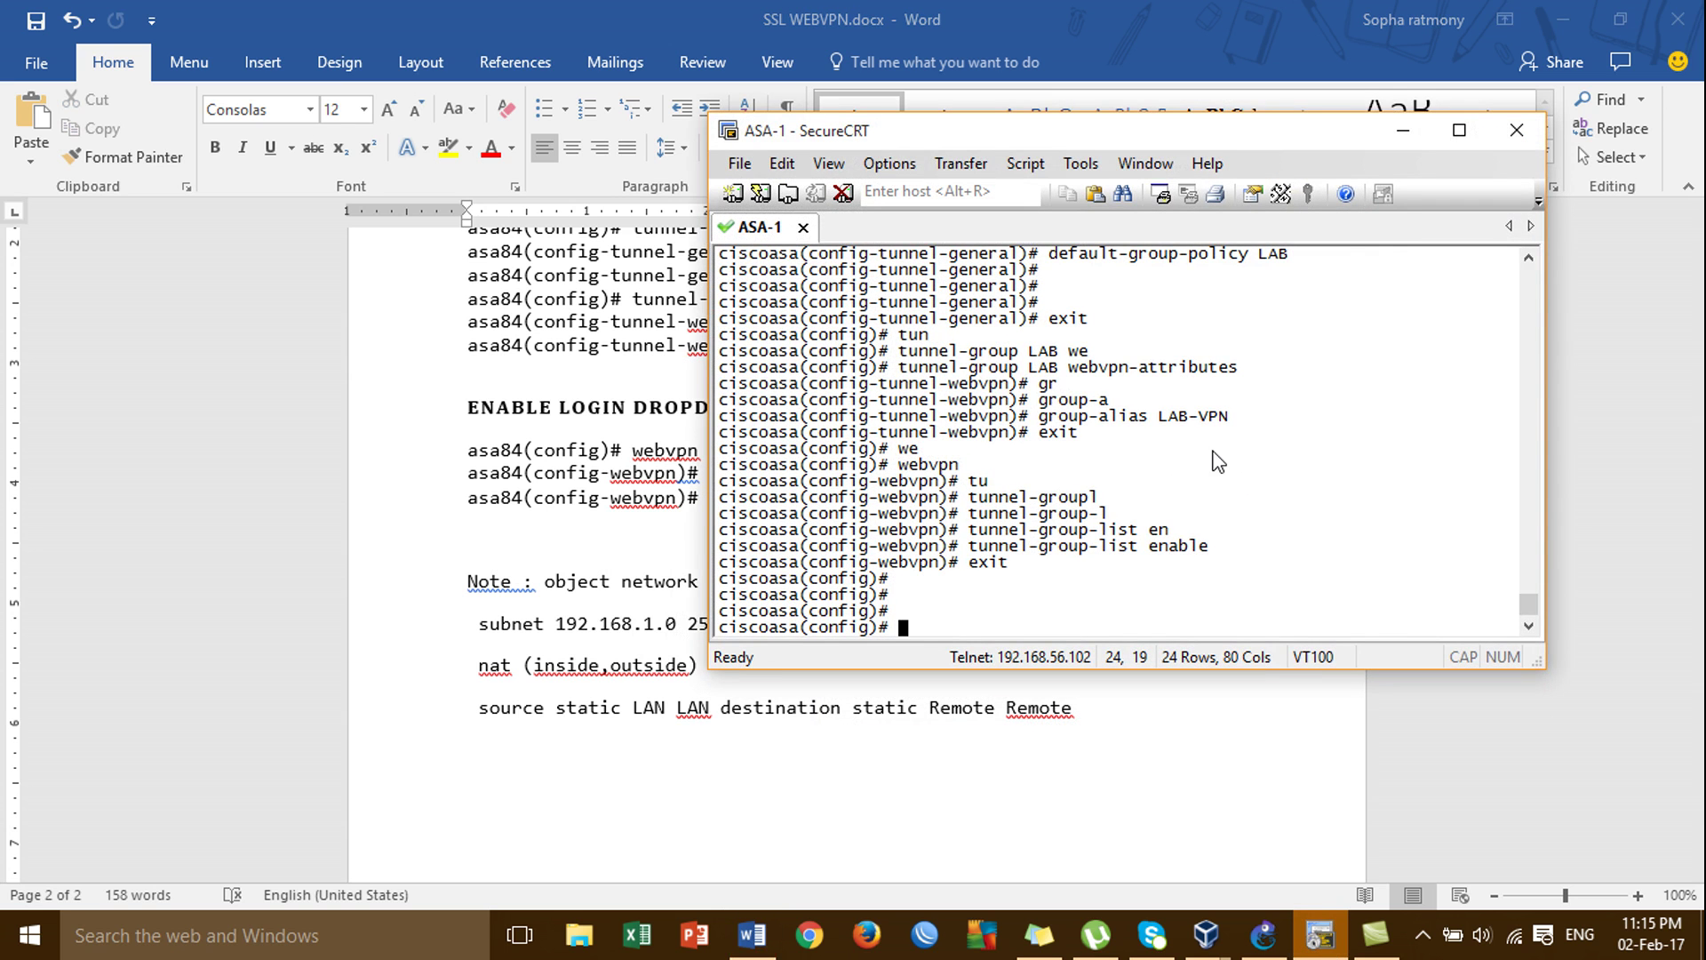
Create the network object Remote with subnet 192.168.1.0 255.255.255.0 on ASA-1.
type("ob")
key("Tab")
type("ne")
key("Tab")
type("Remote")
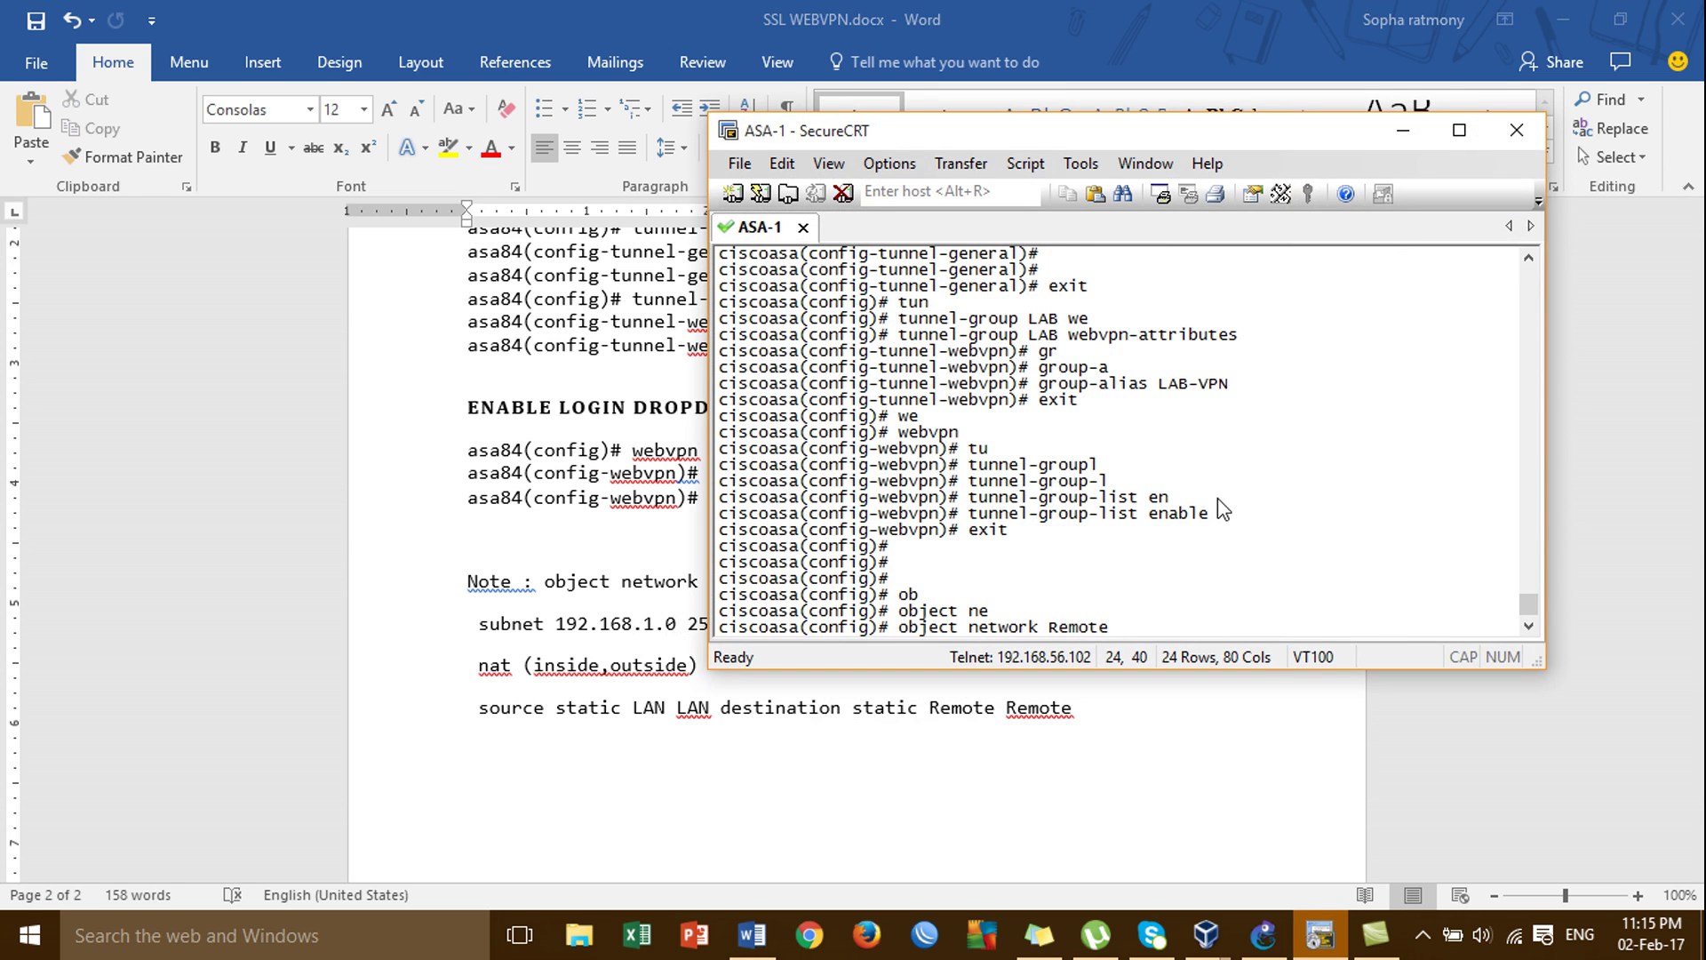
key("Return")
type("sub")
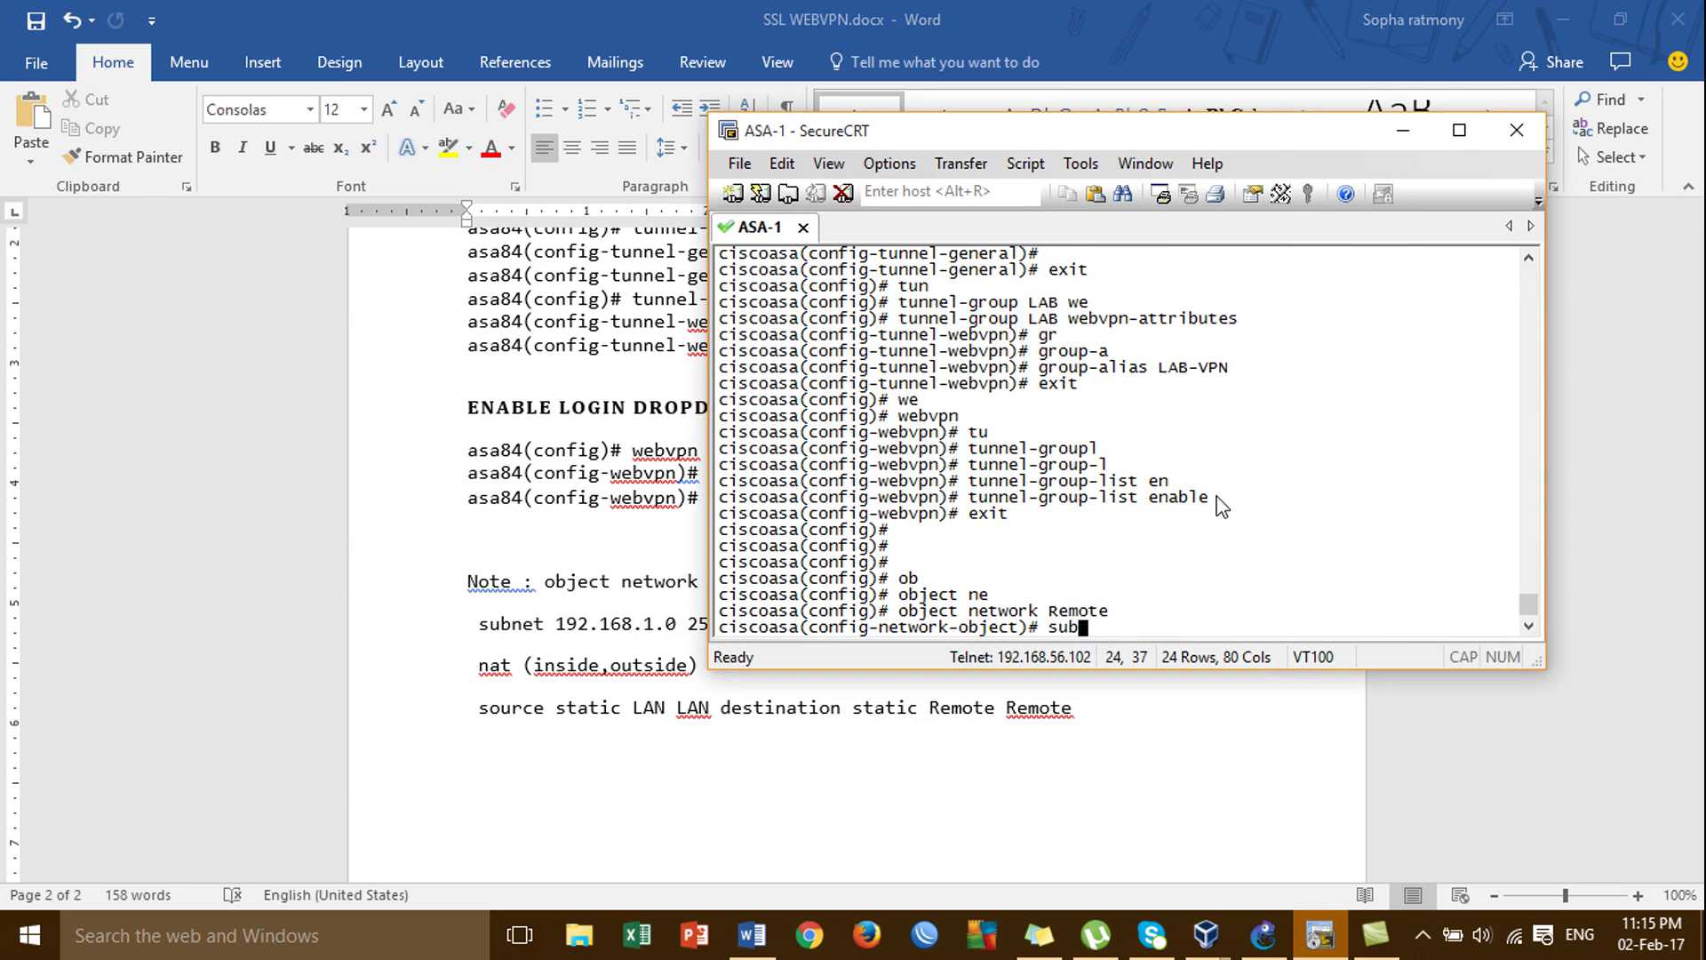
key("Tab")
type("19")
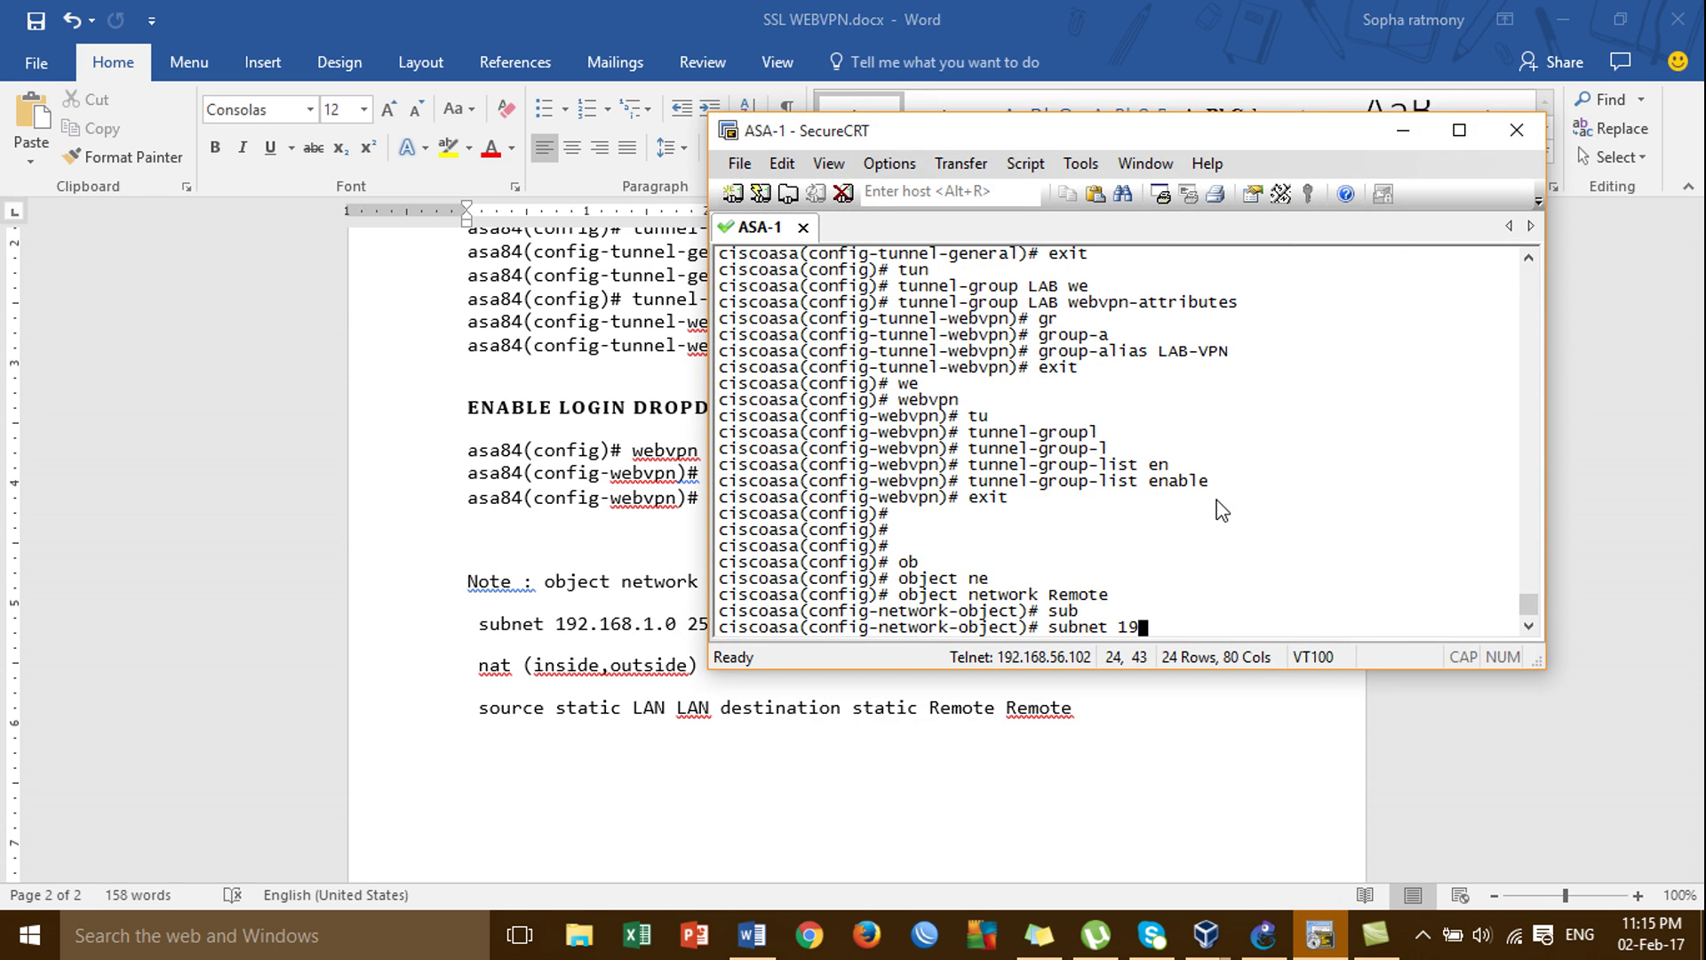
type("2.168.1.0 255.255.255.0")
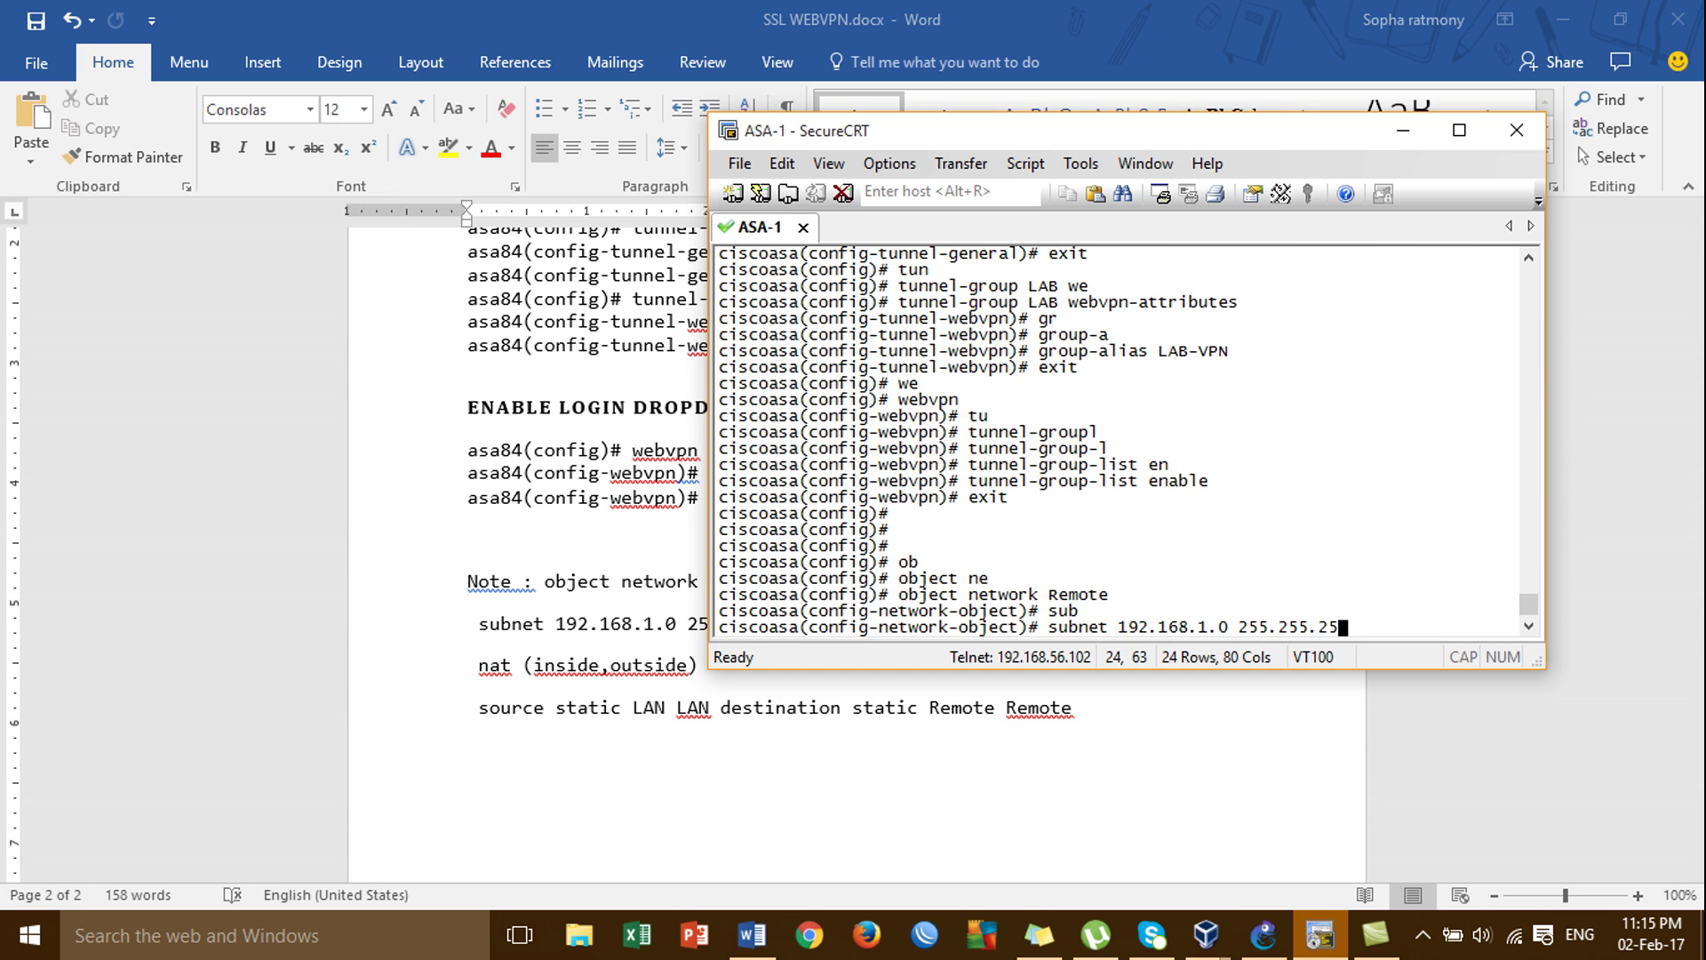
key("Return")
key("Return")
Start the NAT exemption line: nat (inside,outside) source static LAN LAN.
type("nat (")
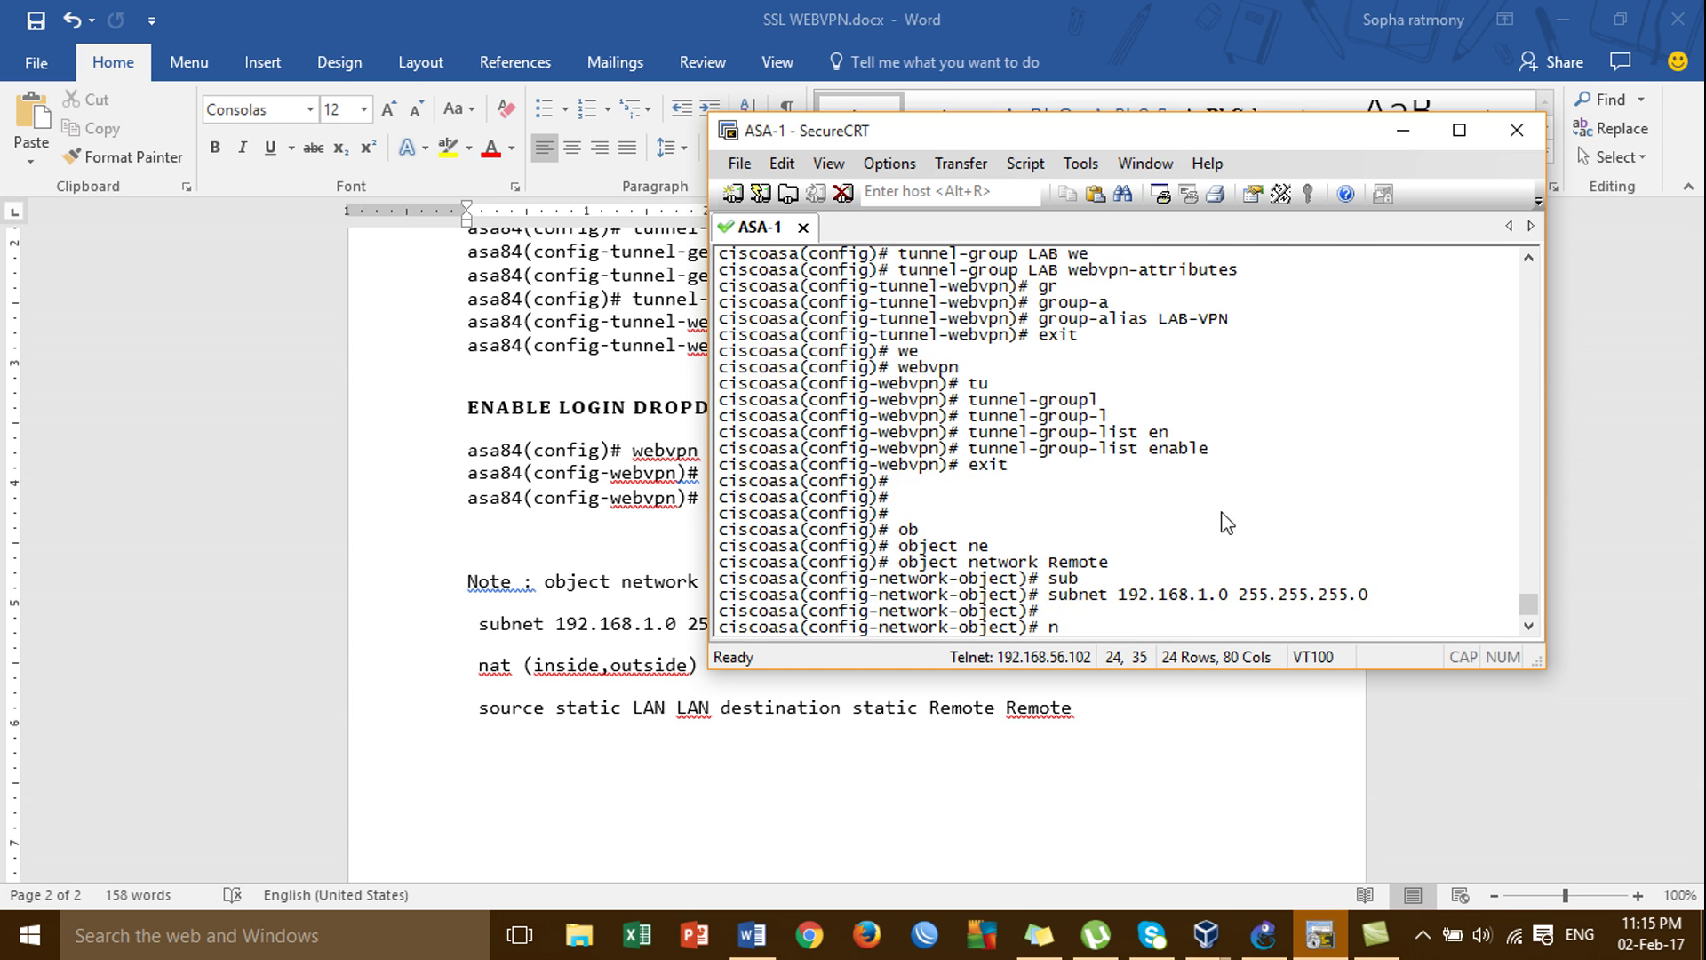
key("Tab")
type("(inside")
key("Tab")
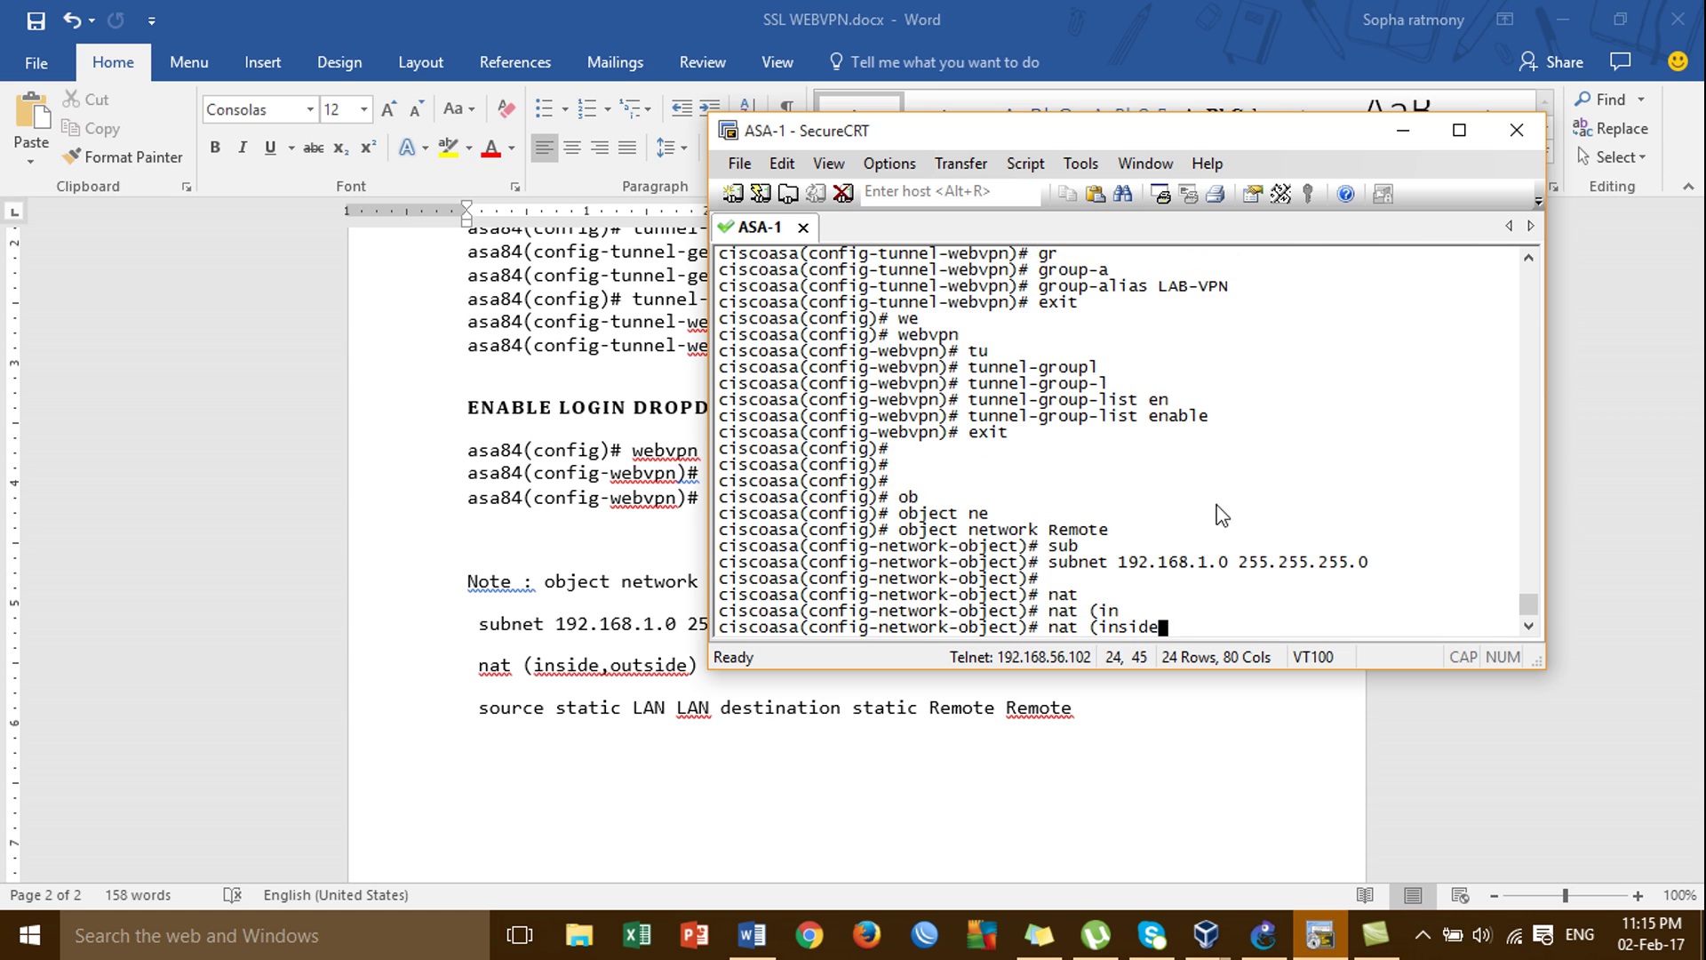
type(",o")
key("Tab")
type("o")
key("Tab")
type(") source st")
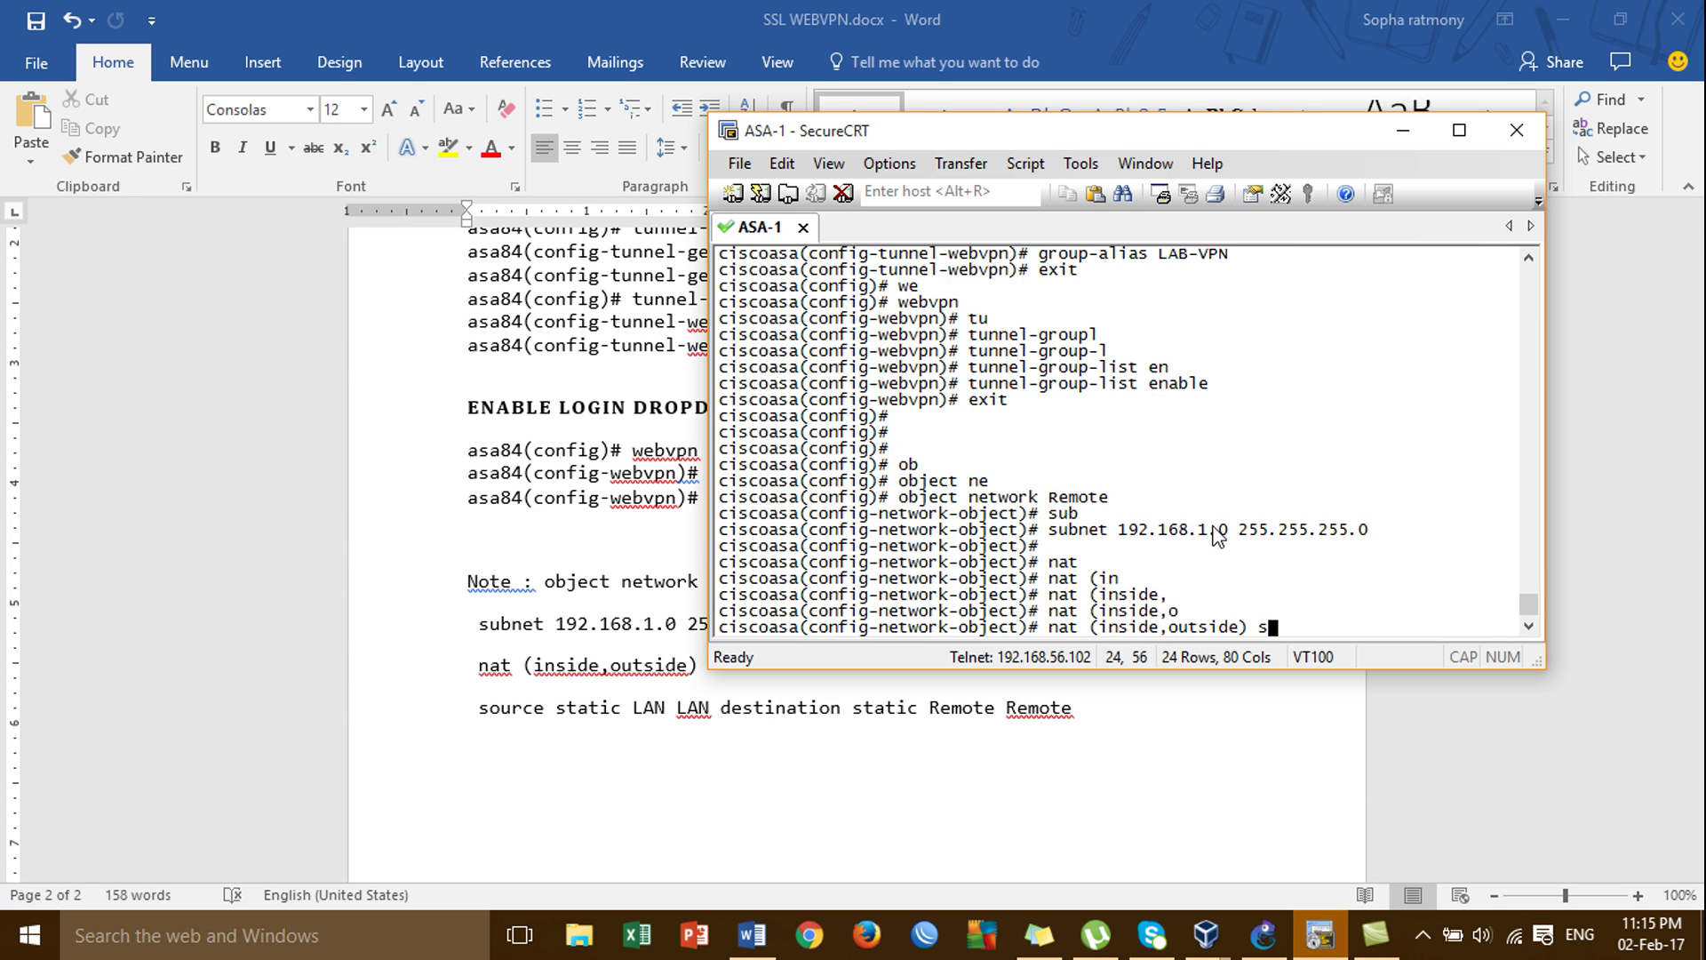
key("Tab")
type("st")
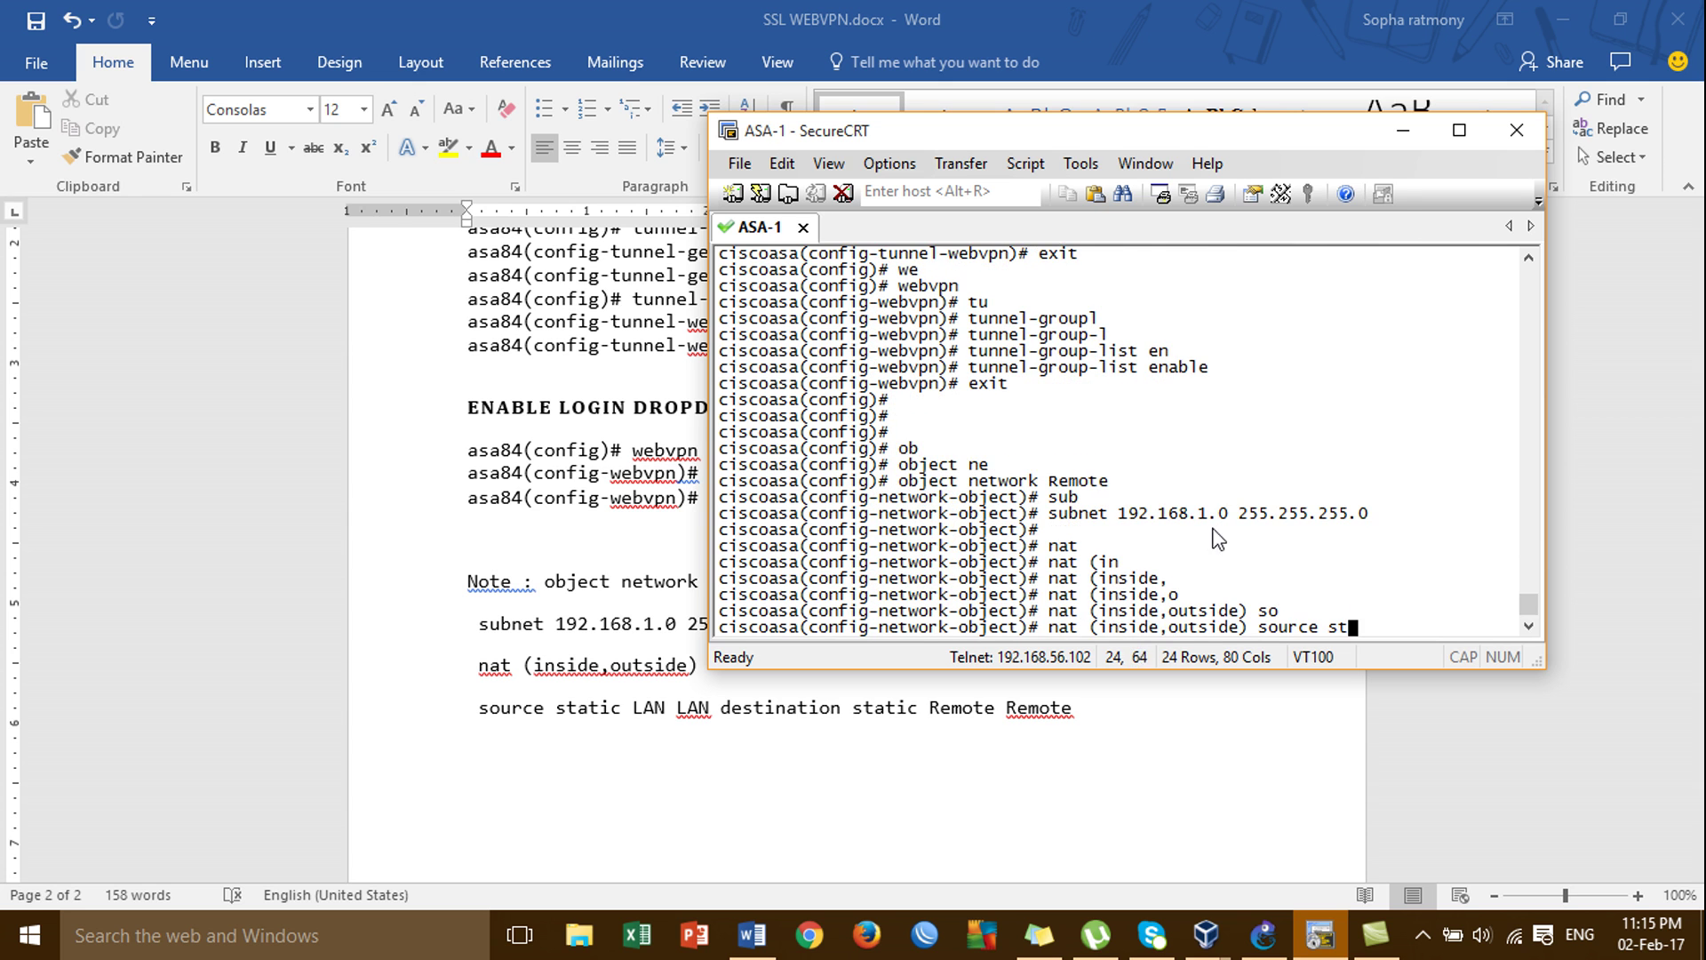
key("Tab")
type("LAN LAN")
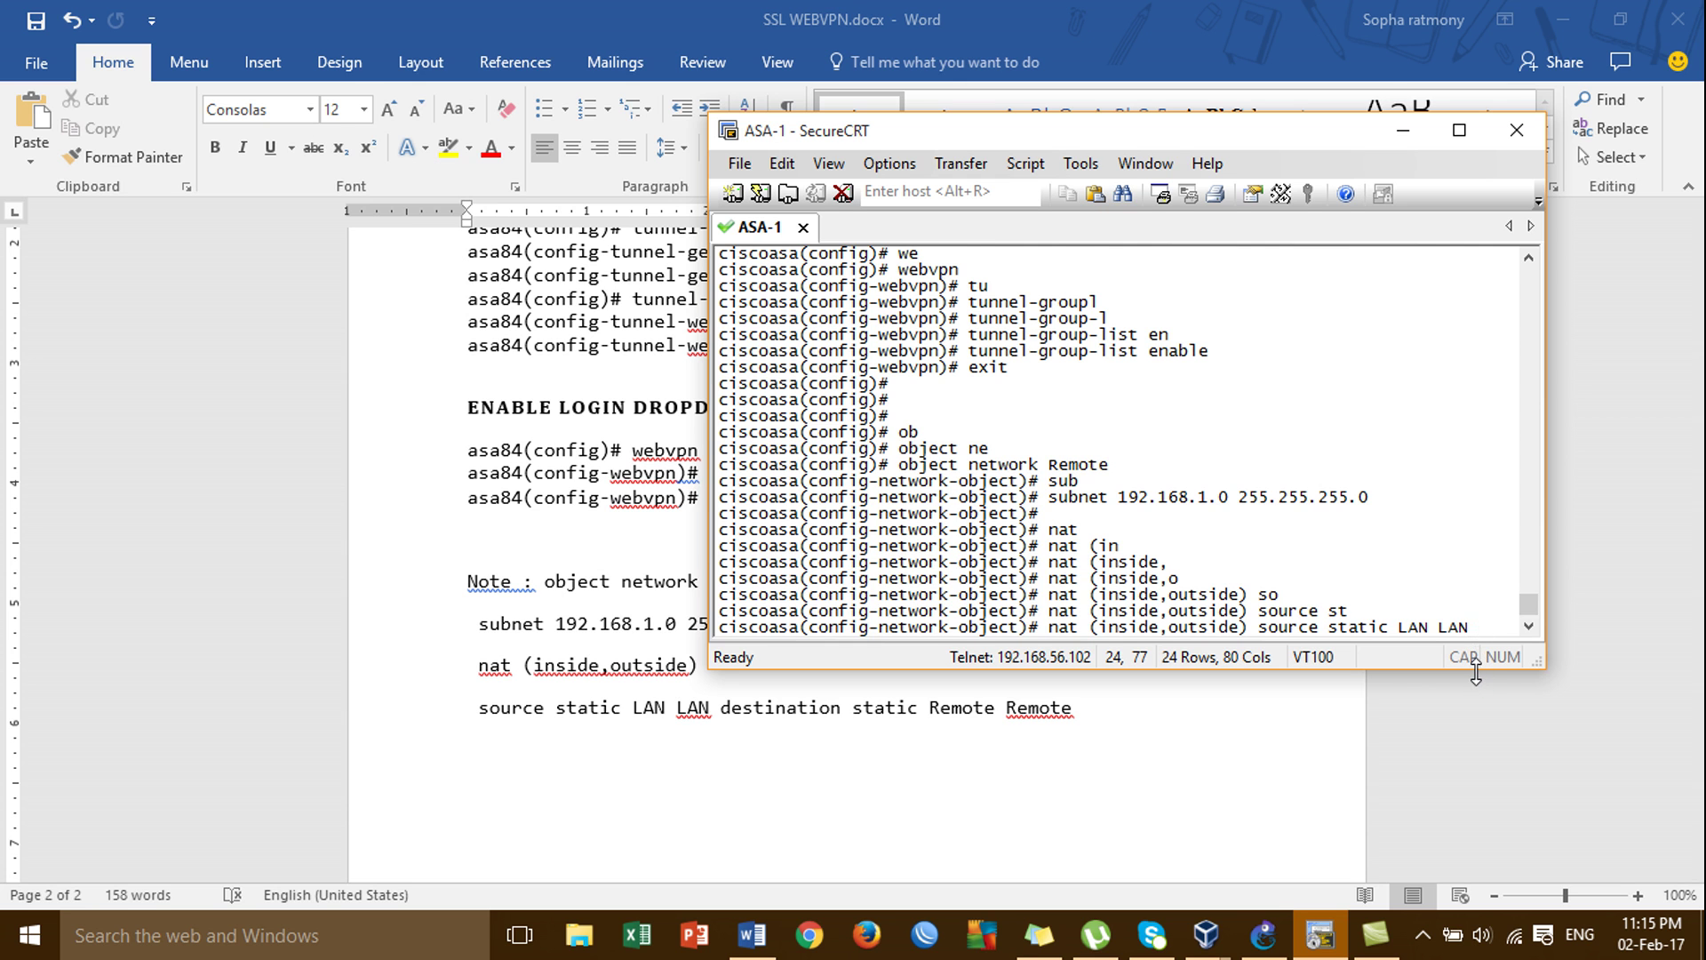
Enlarge the terminal and finish the NAT line with destination static Remote Remote, not yet run.
left_click_drag(1475, 673, 1477, 793)
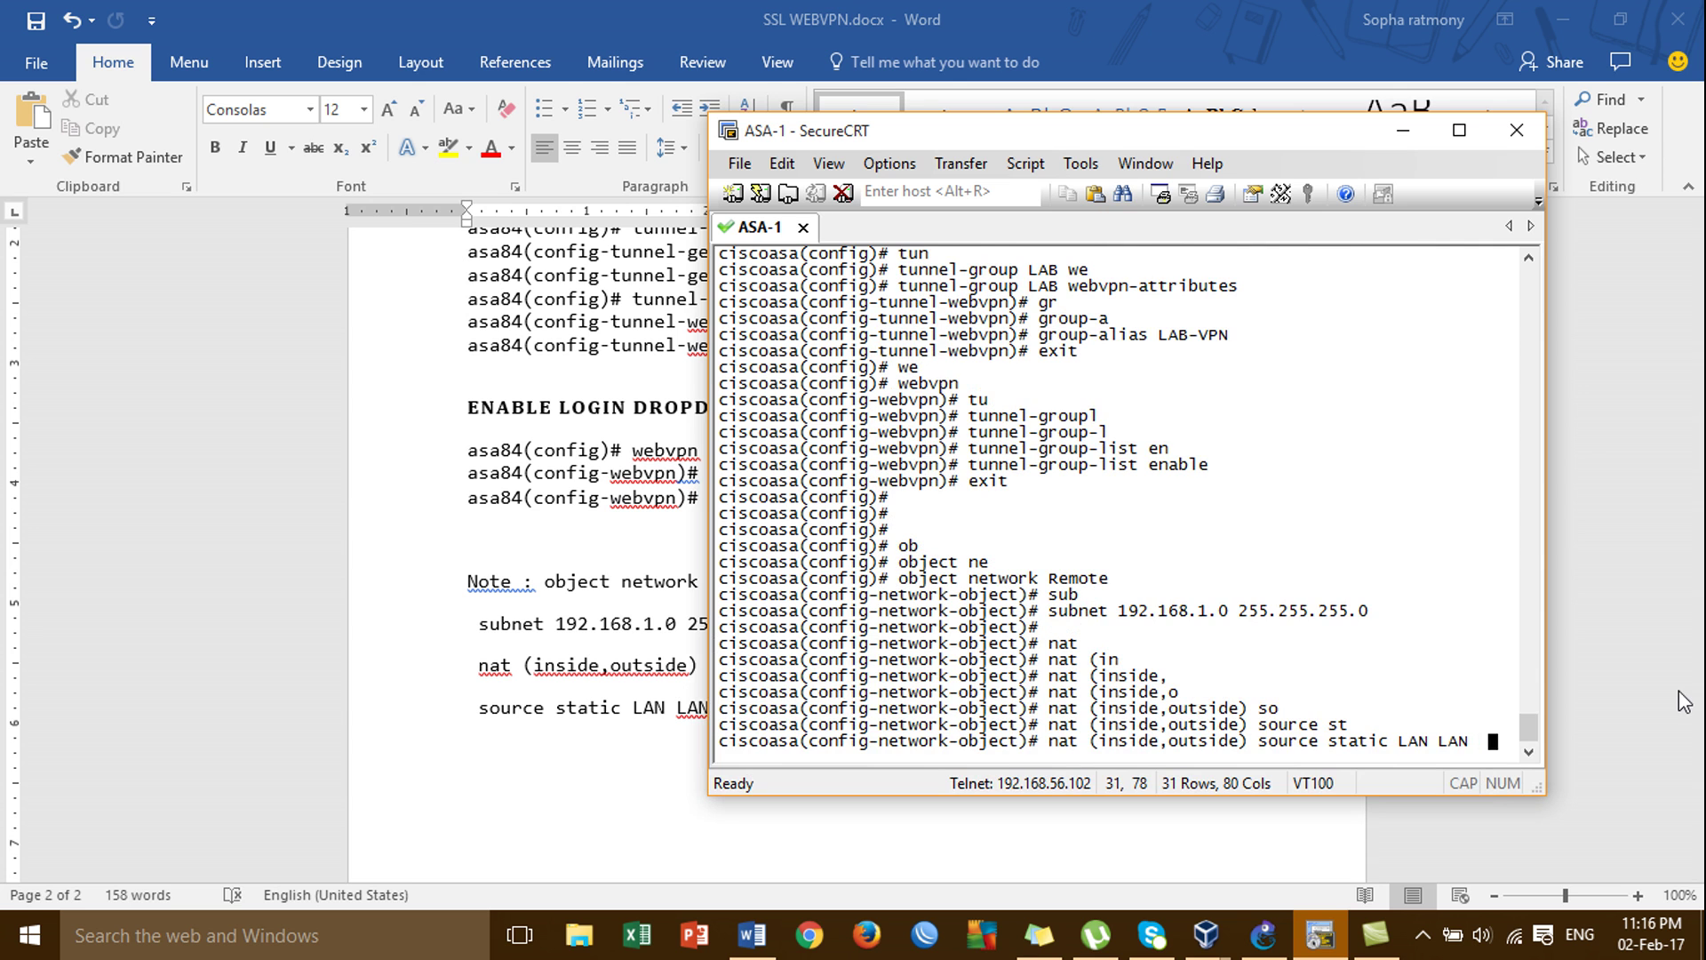
type("st")
key("Tab")
key("BackSpace")
key("BackSpace")
type("des")
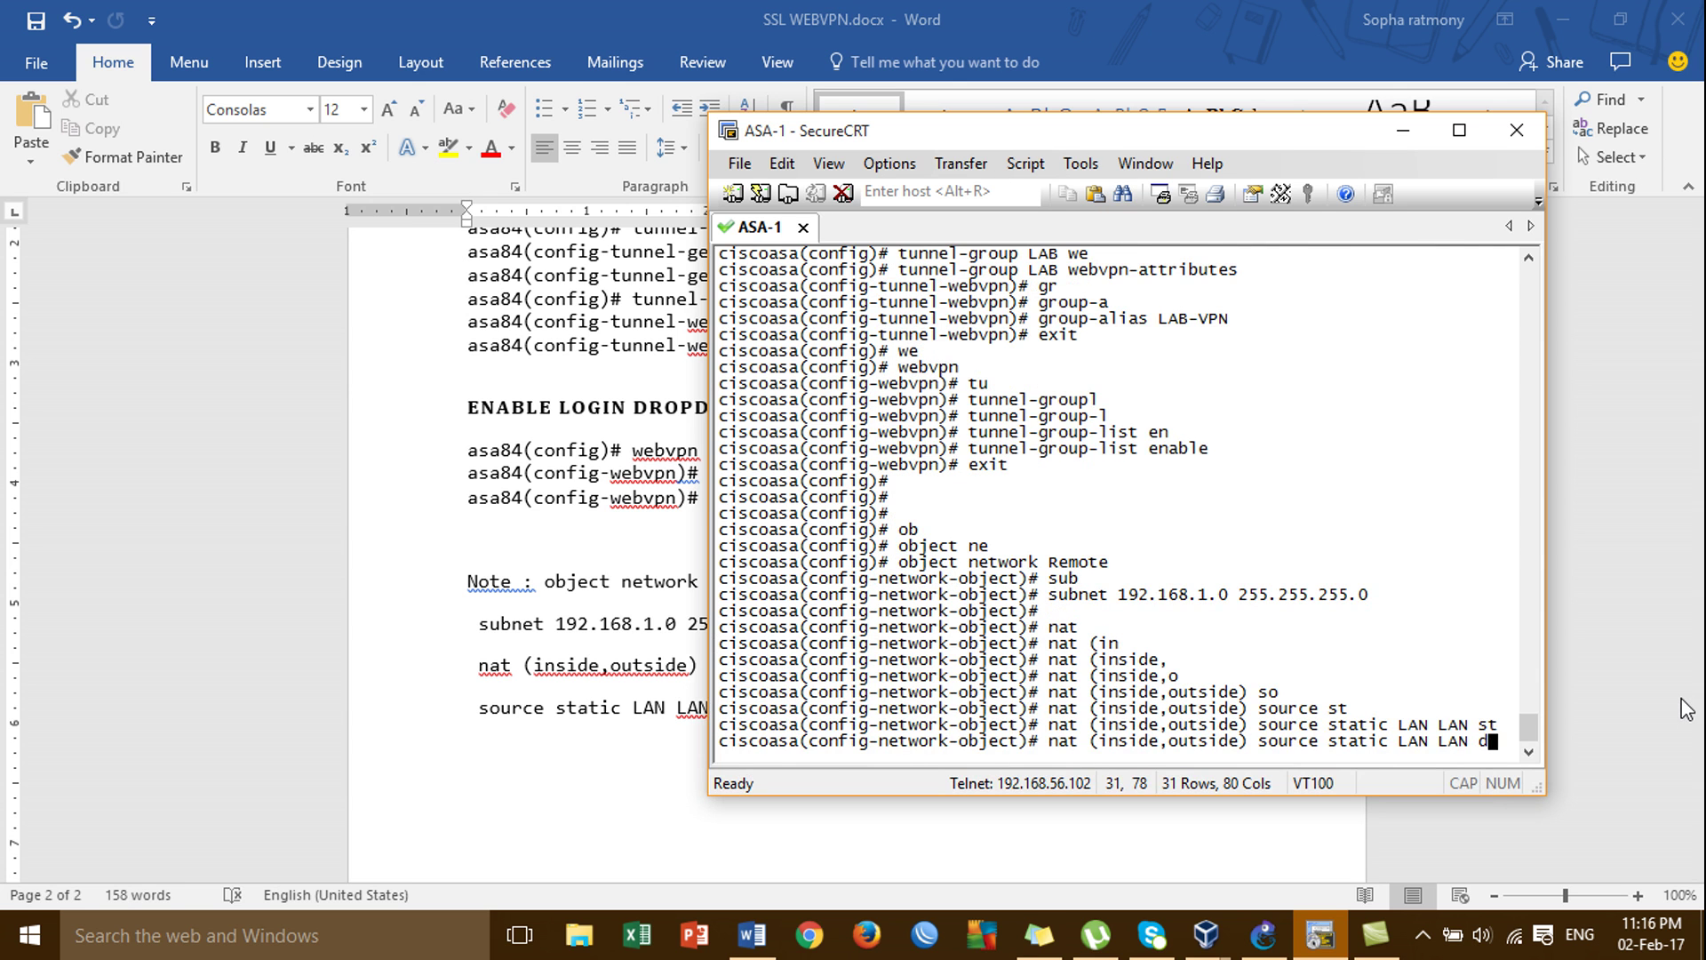
key("Tab")
type("s")
type("s")
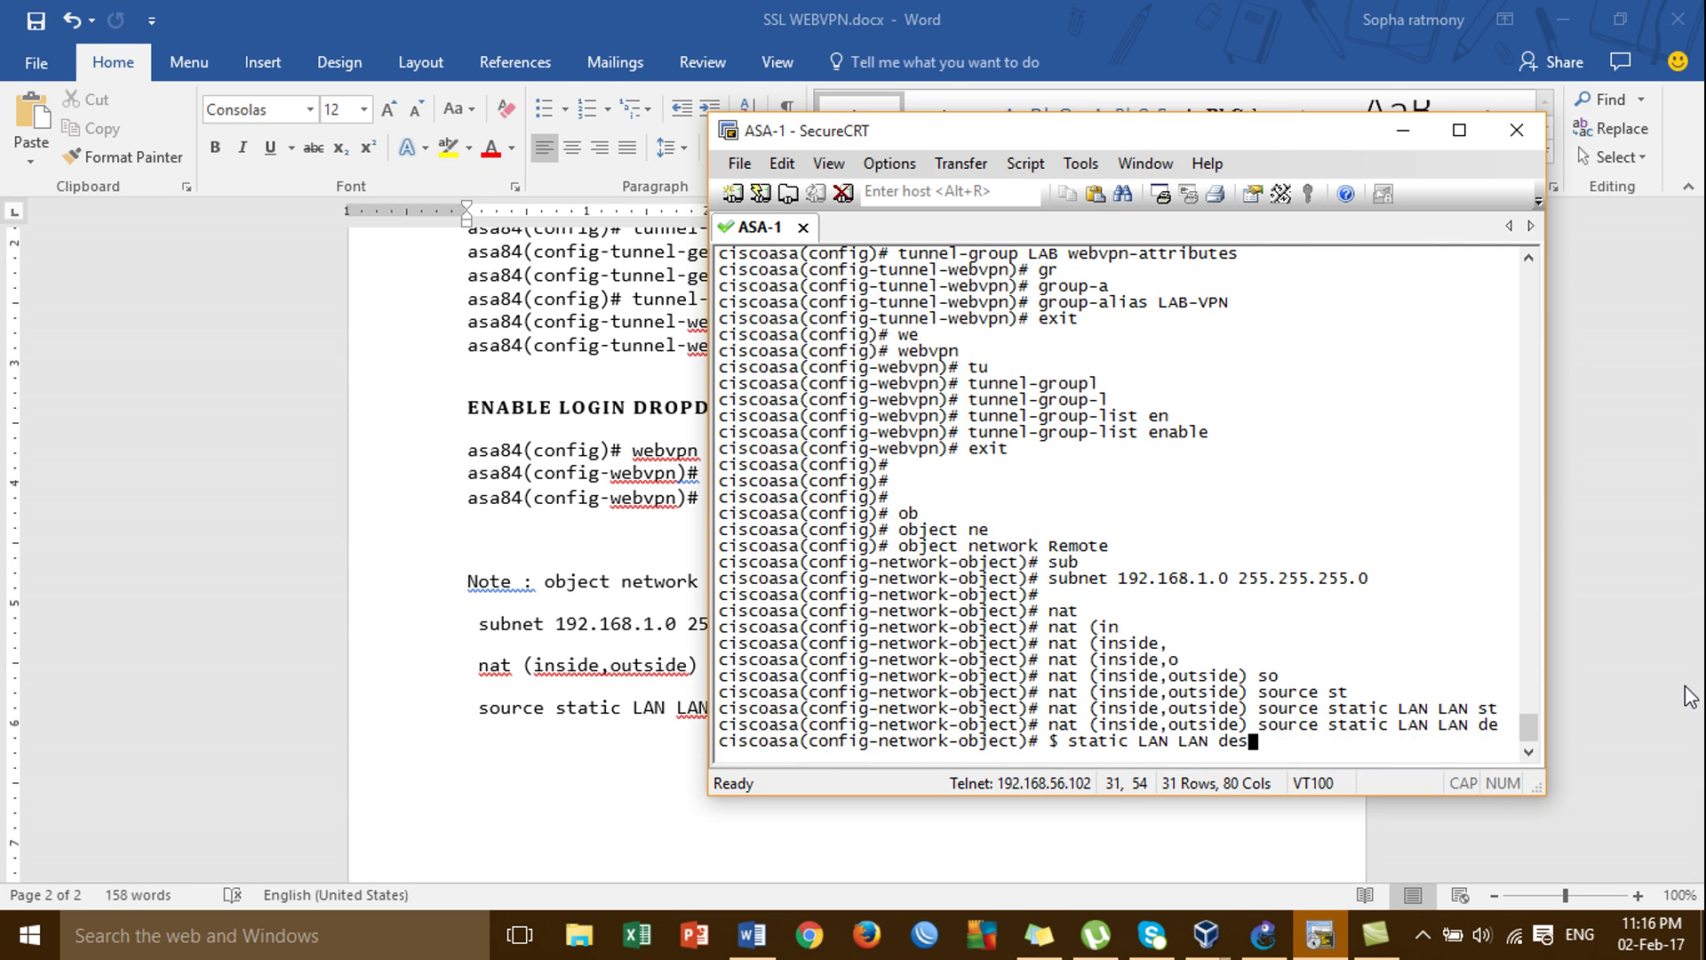
type("t")
key("Tab")
type("s")
key("Tab")
type("Remote Remote")
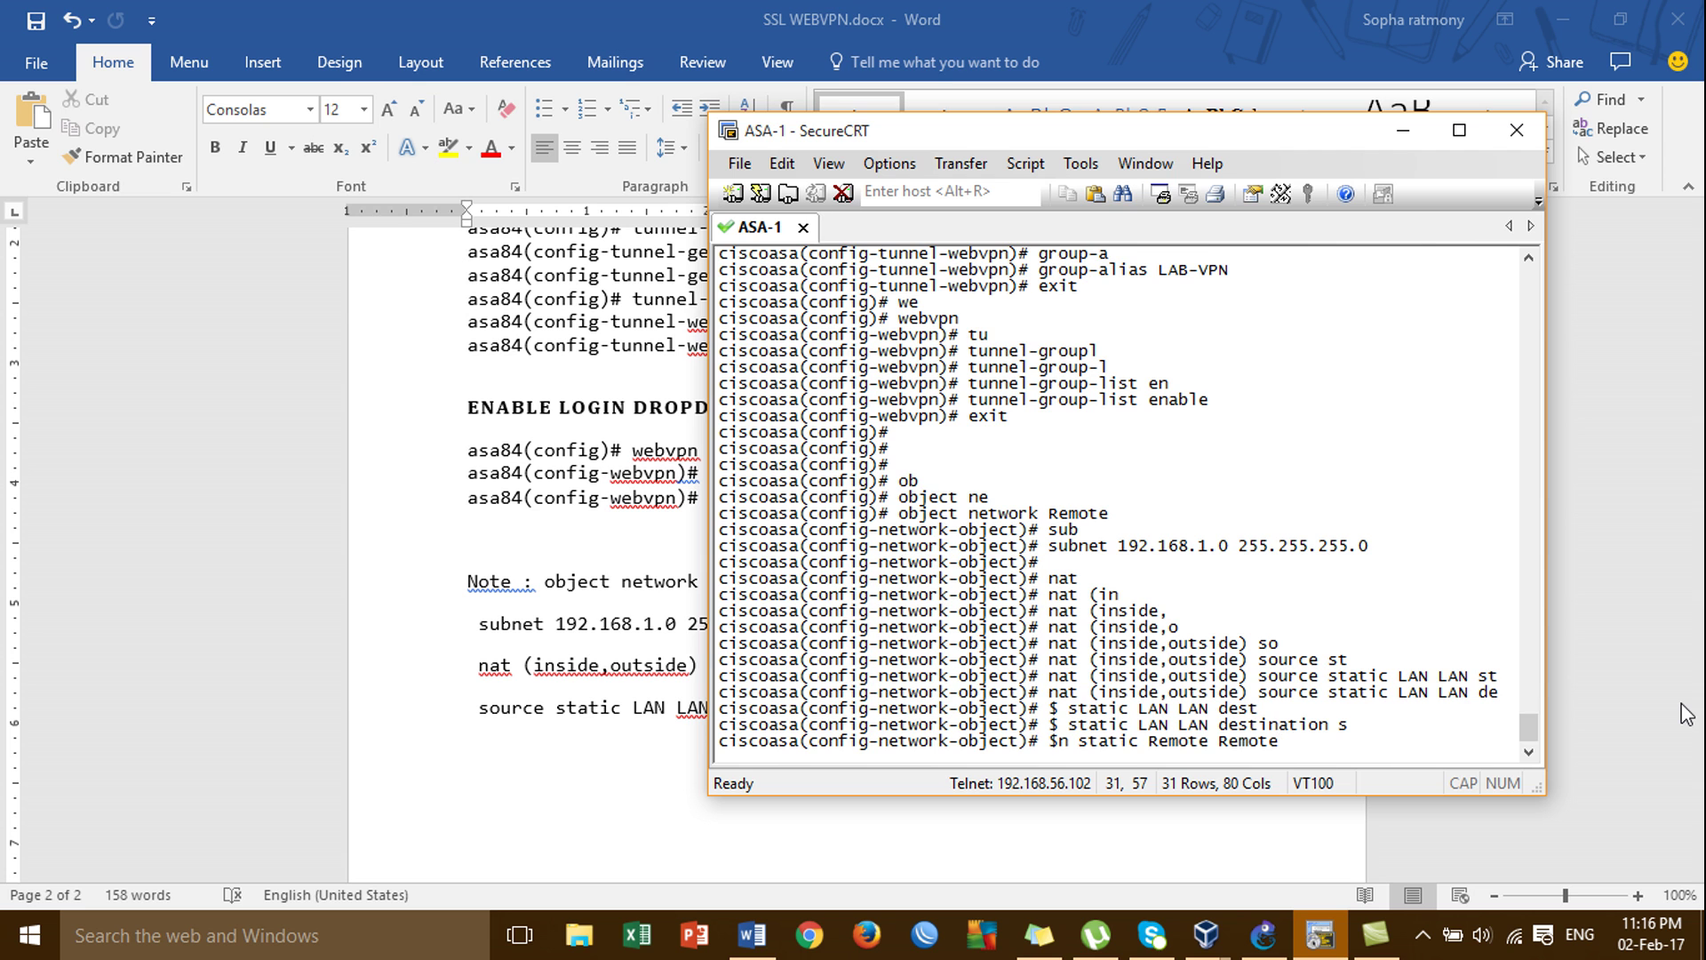
Minimize Word and GNS3 and bring up the winxp-client-03 virtual machine.
left_click(1566, 18)
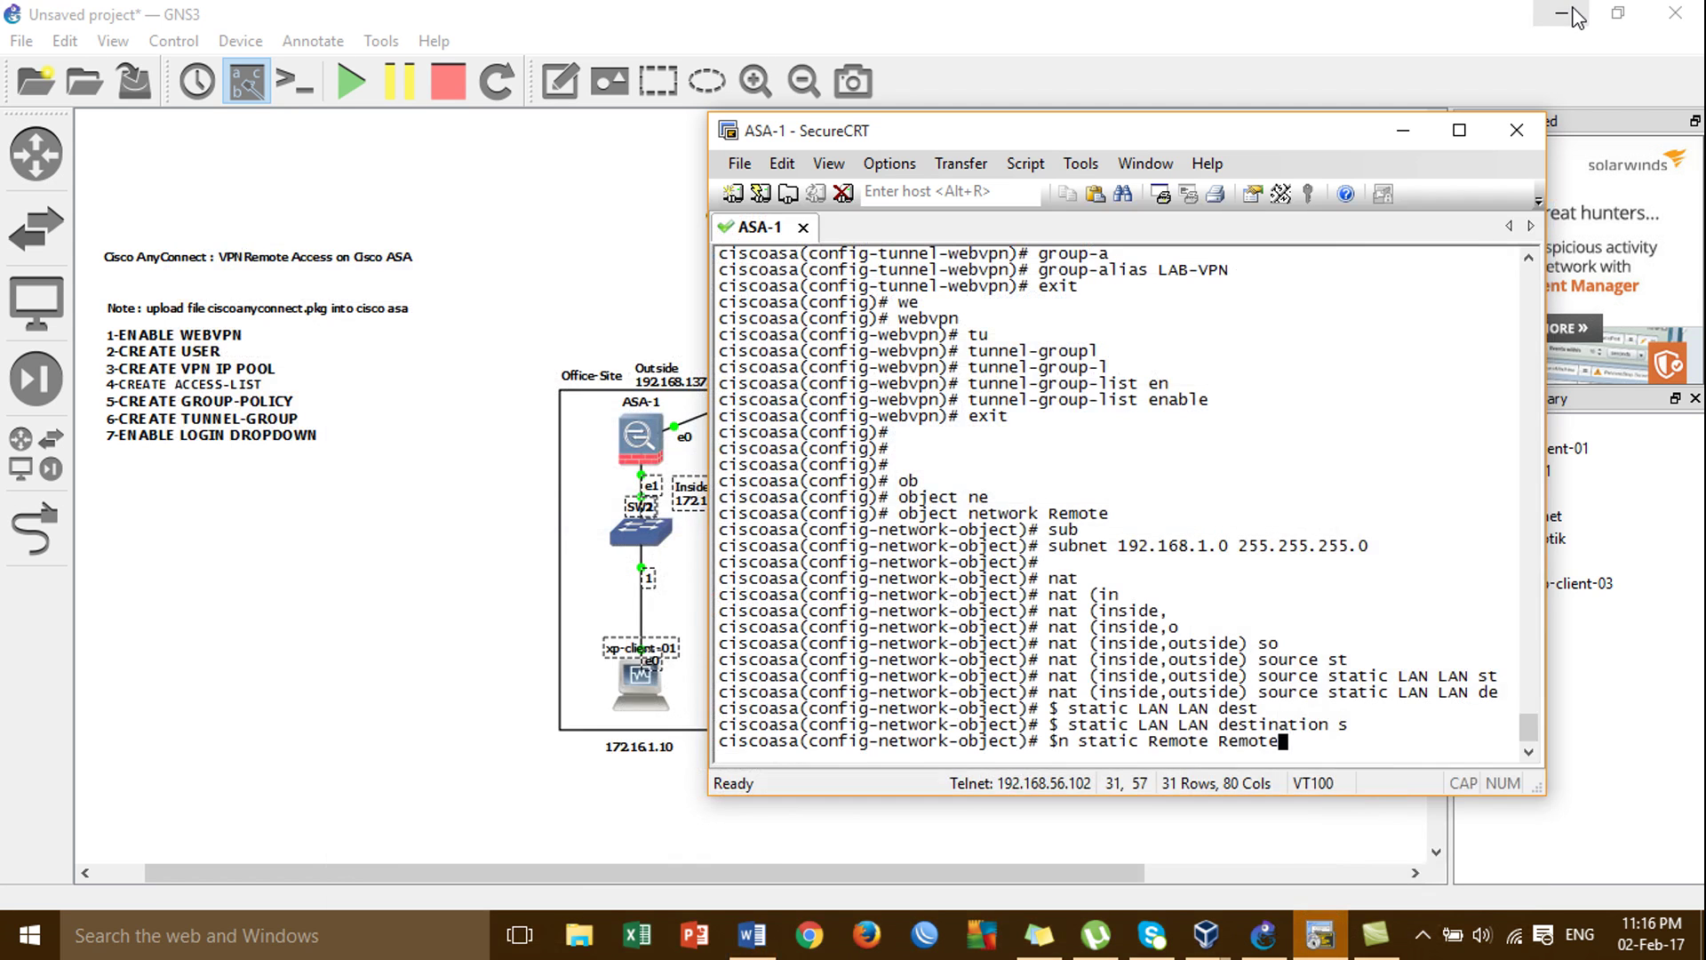
left_click(1573, 13)
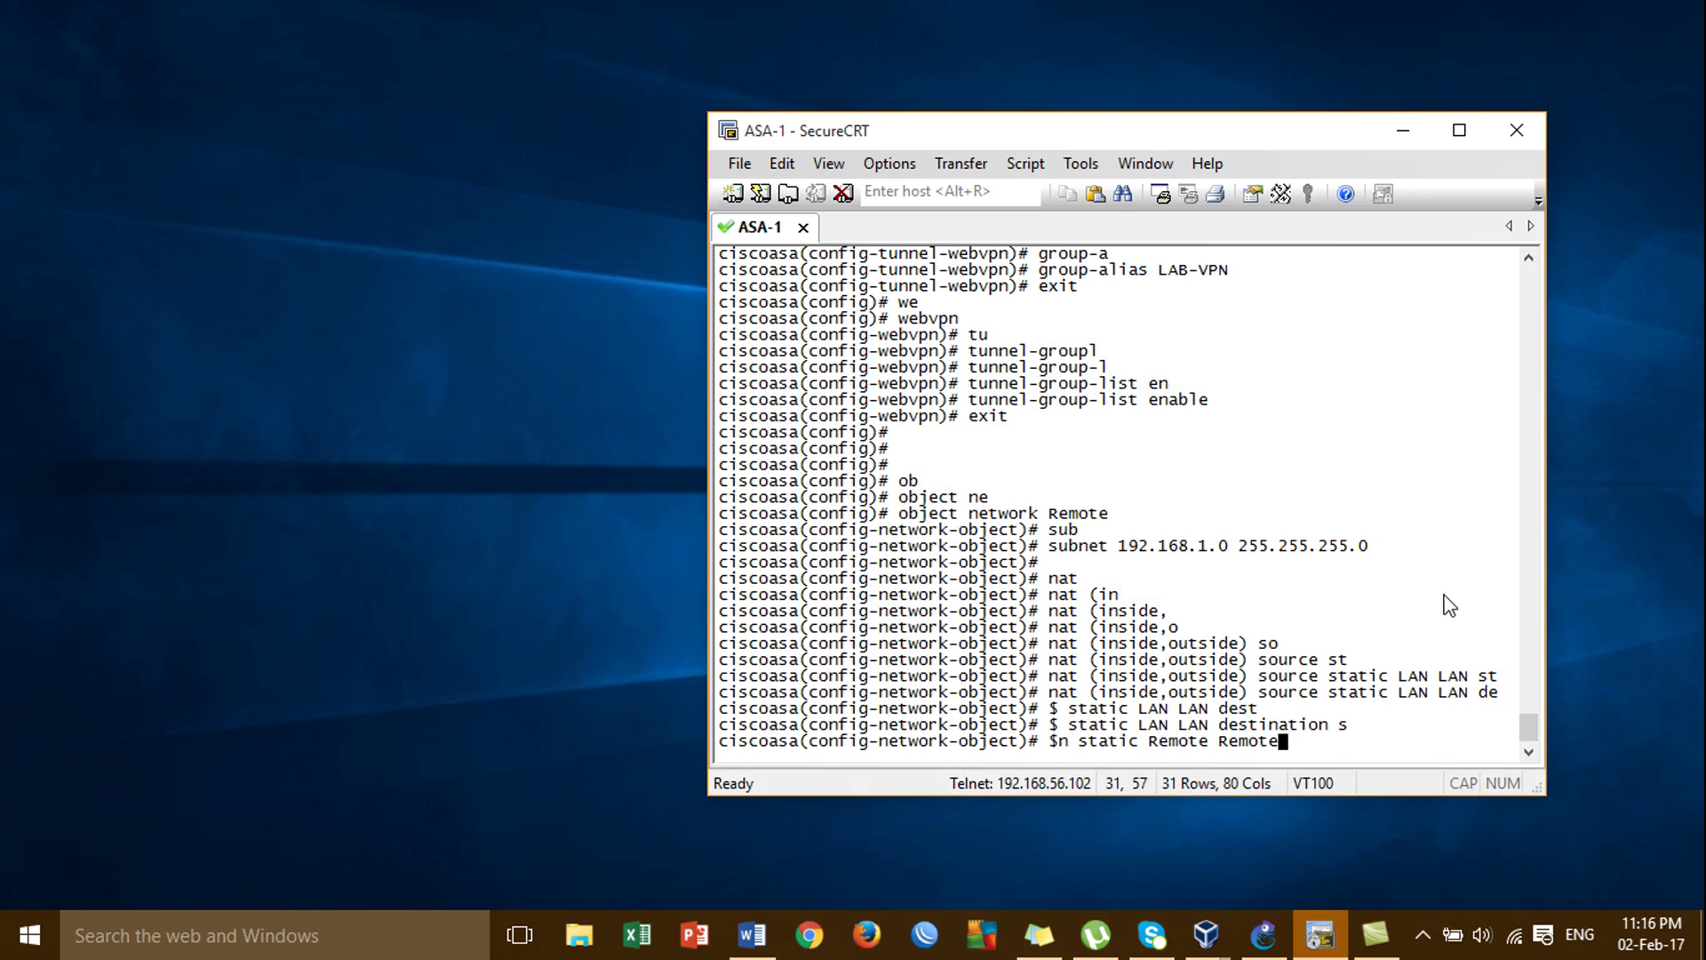
mouse_move(1209, 946)
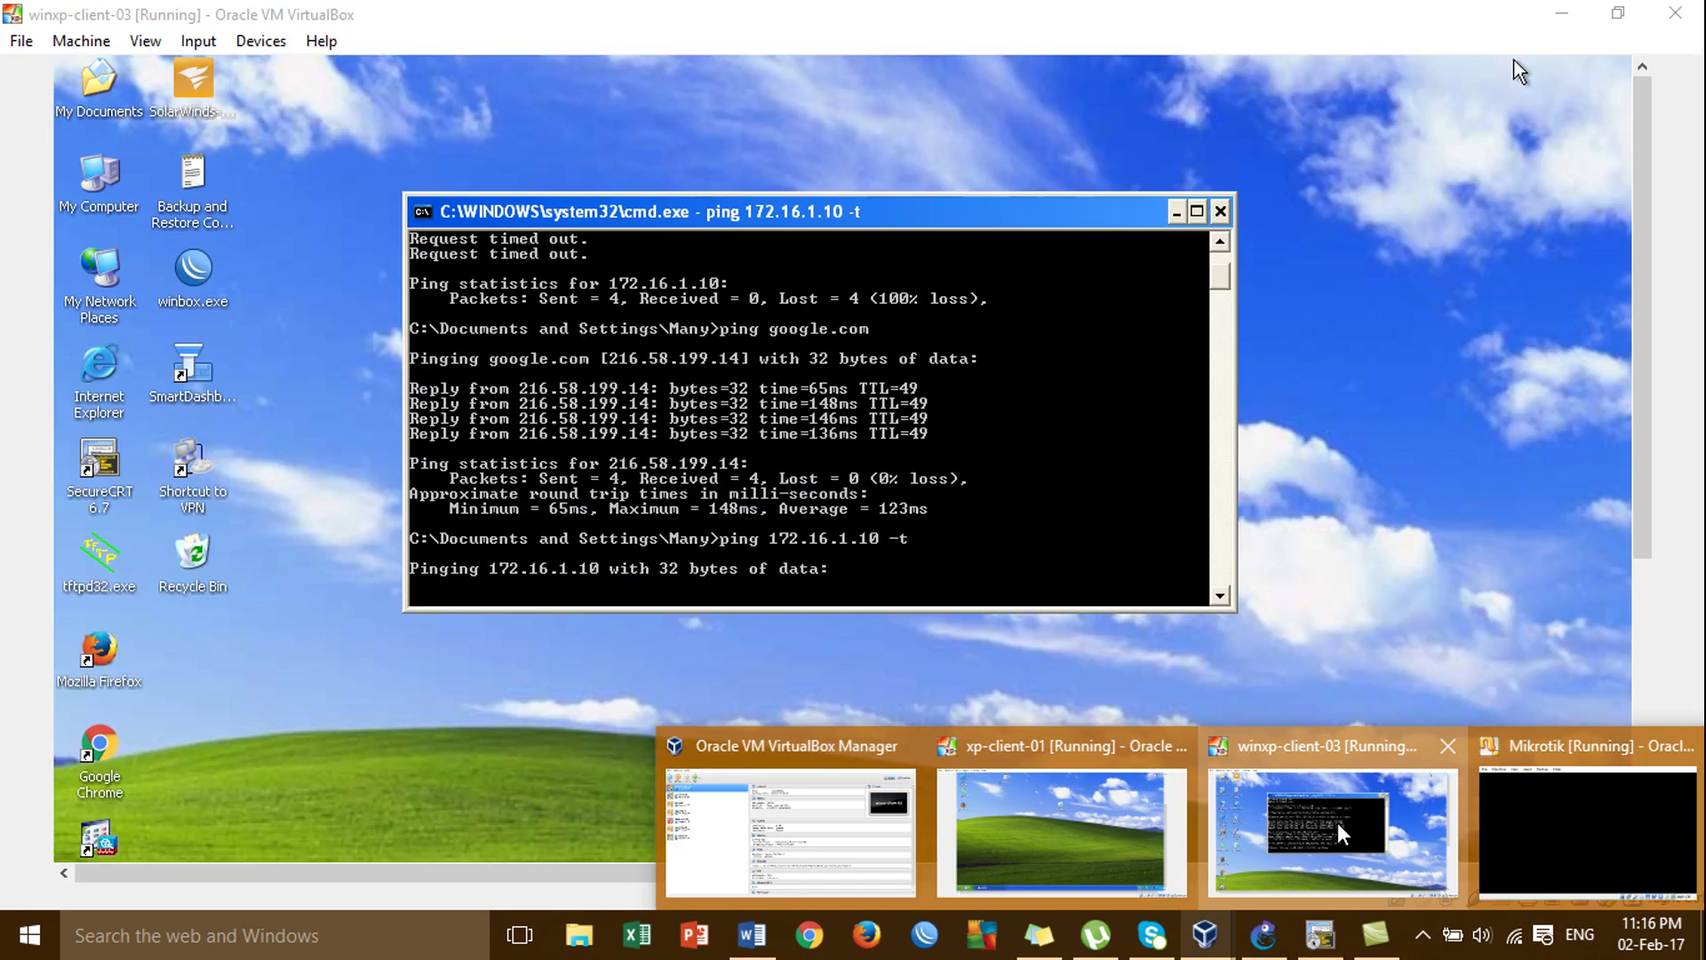
left_click(1336, 823)
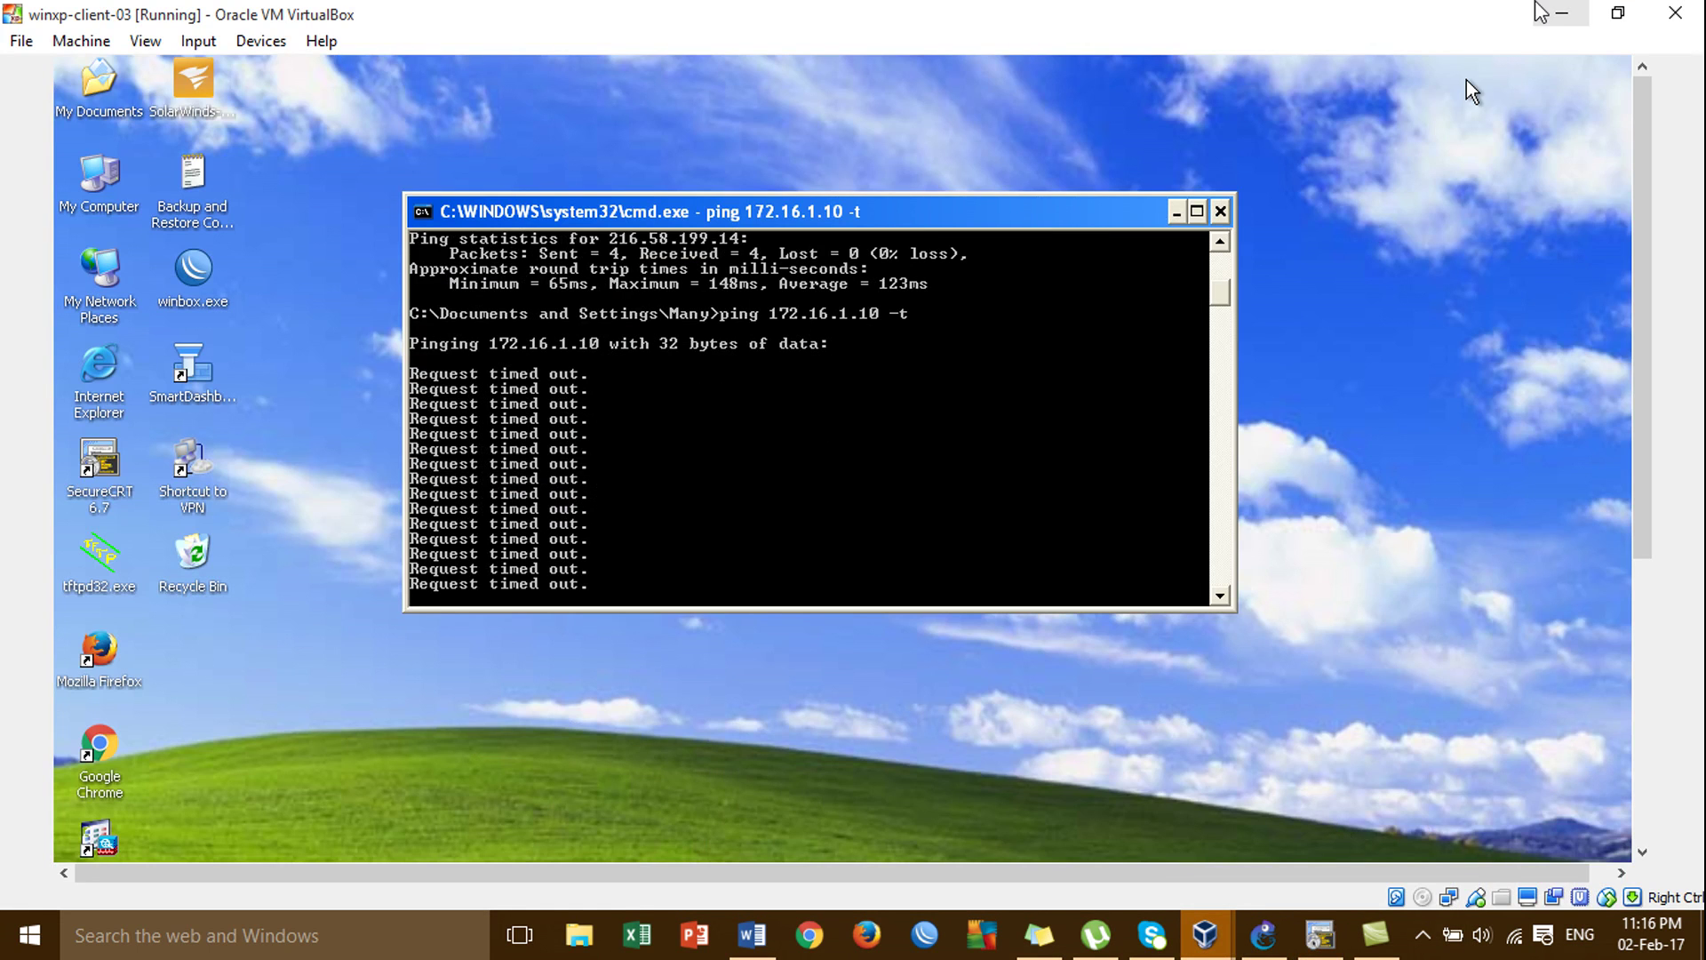
Tile the XP client and ASA terminal side by side and run the NAT exemption command.
left_click_drag(1451, 18, 553, 139)
left_click_drag(924, 117, 1136, 107)
left_click_drag(851, 191, 908, 196)
left_click_drag(696, 139, 694, 130)
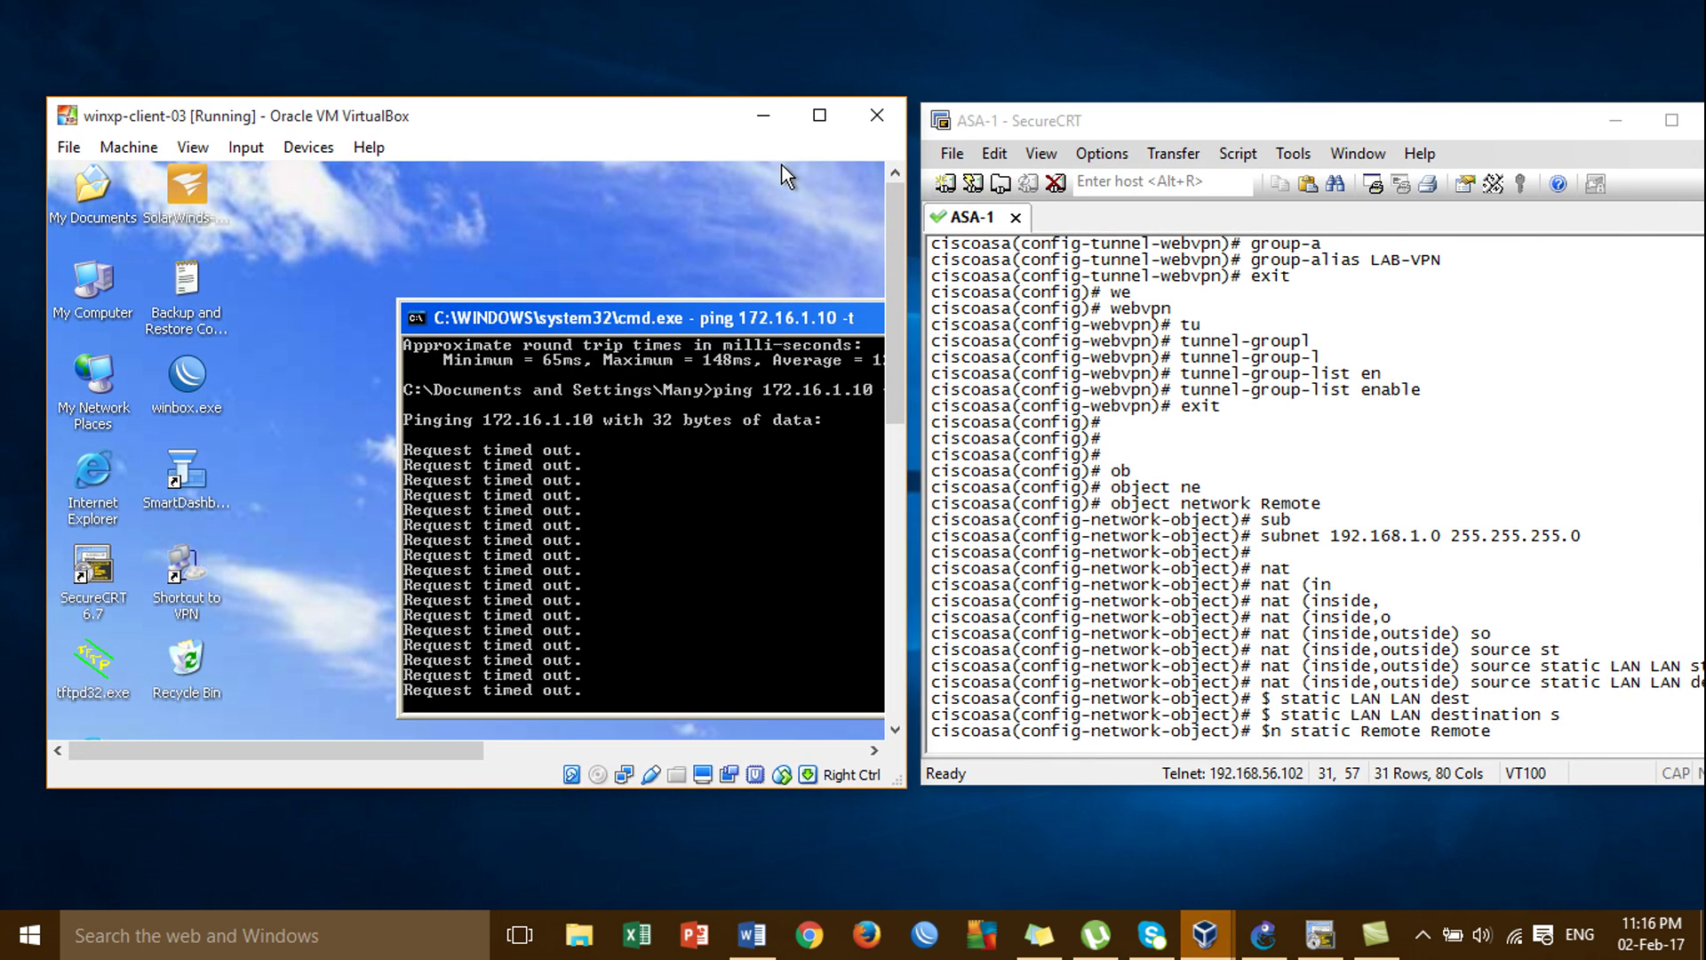
left_click(1521, 706)
key("Return")
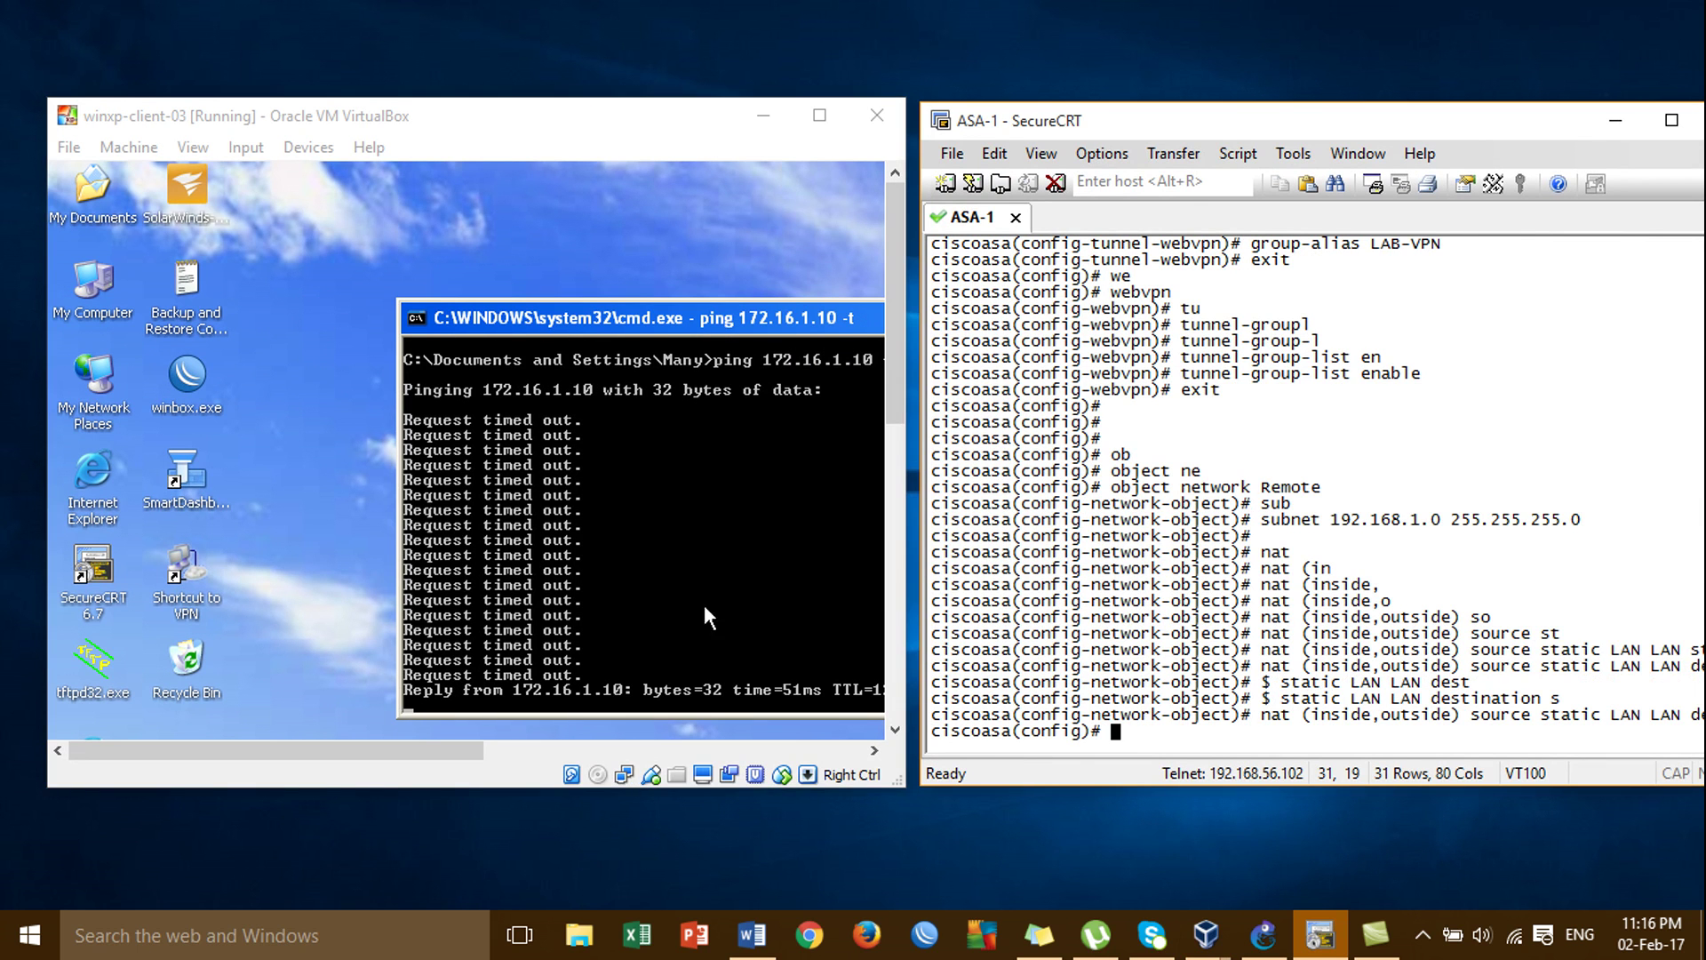
Maximize the XP client and restart the continuous ping to 172.16.1.10, now getting replies.
left_click(829, 128)
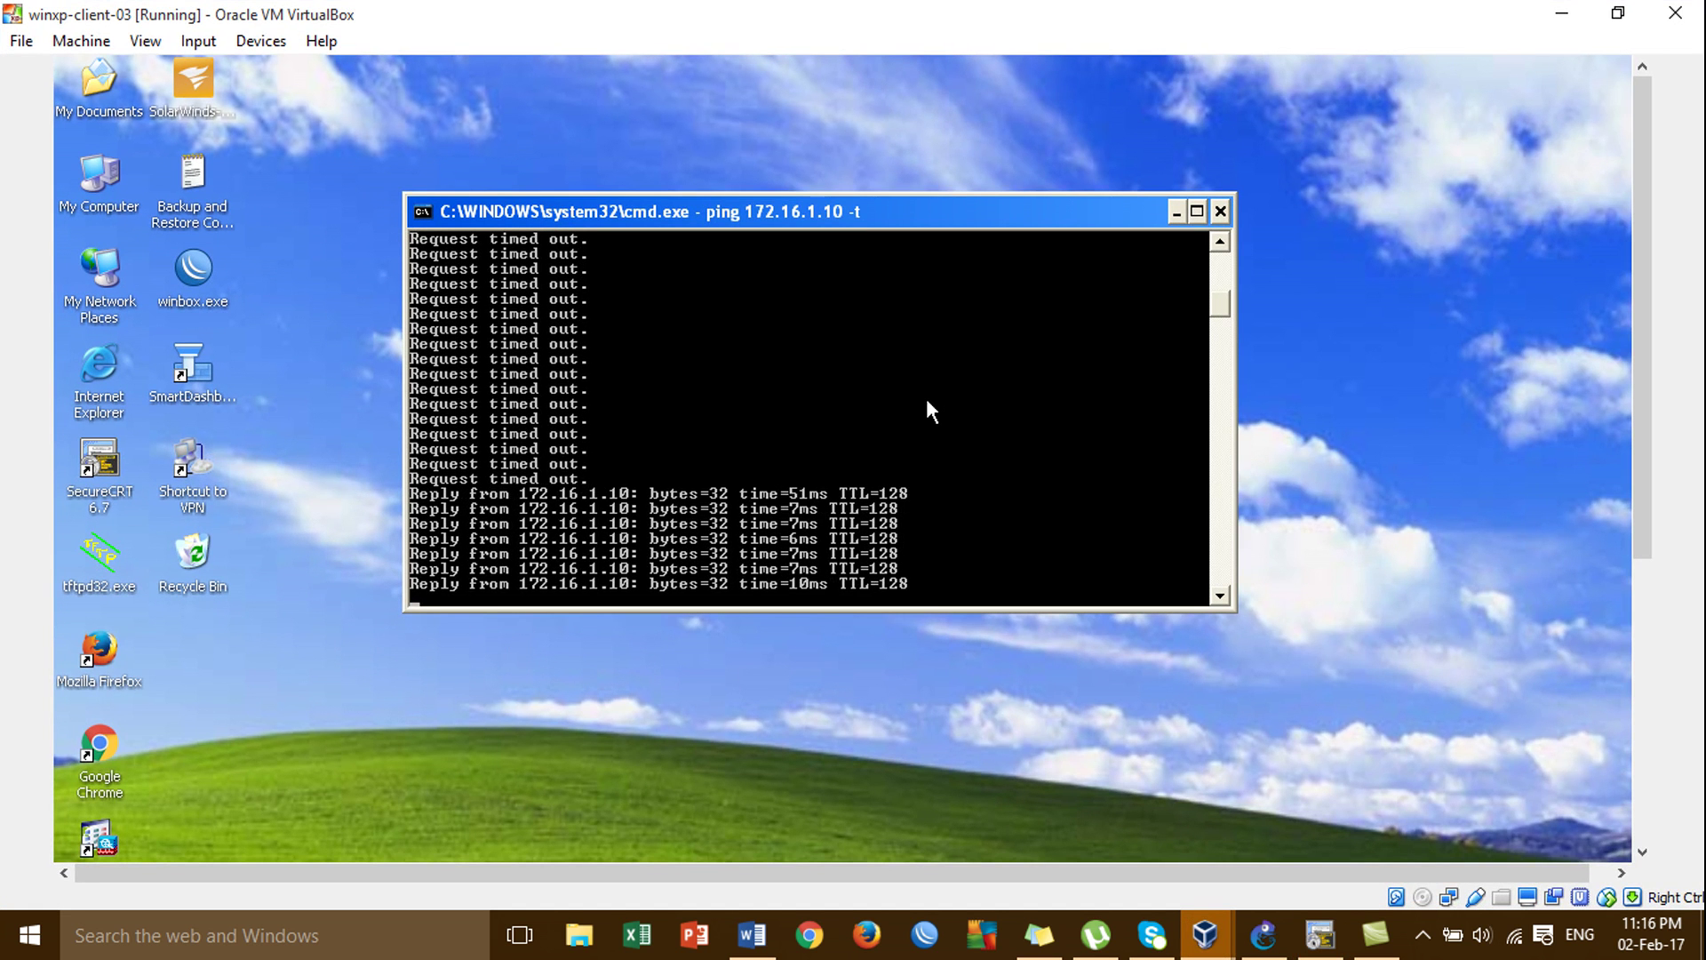
key("ctrl+c")
key("Up")
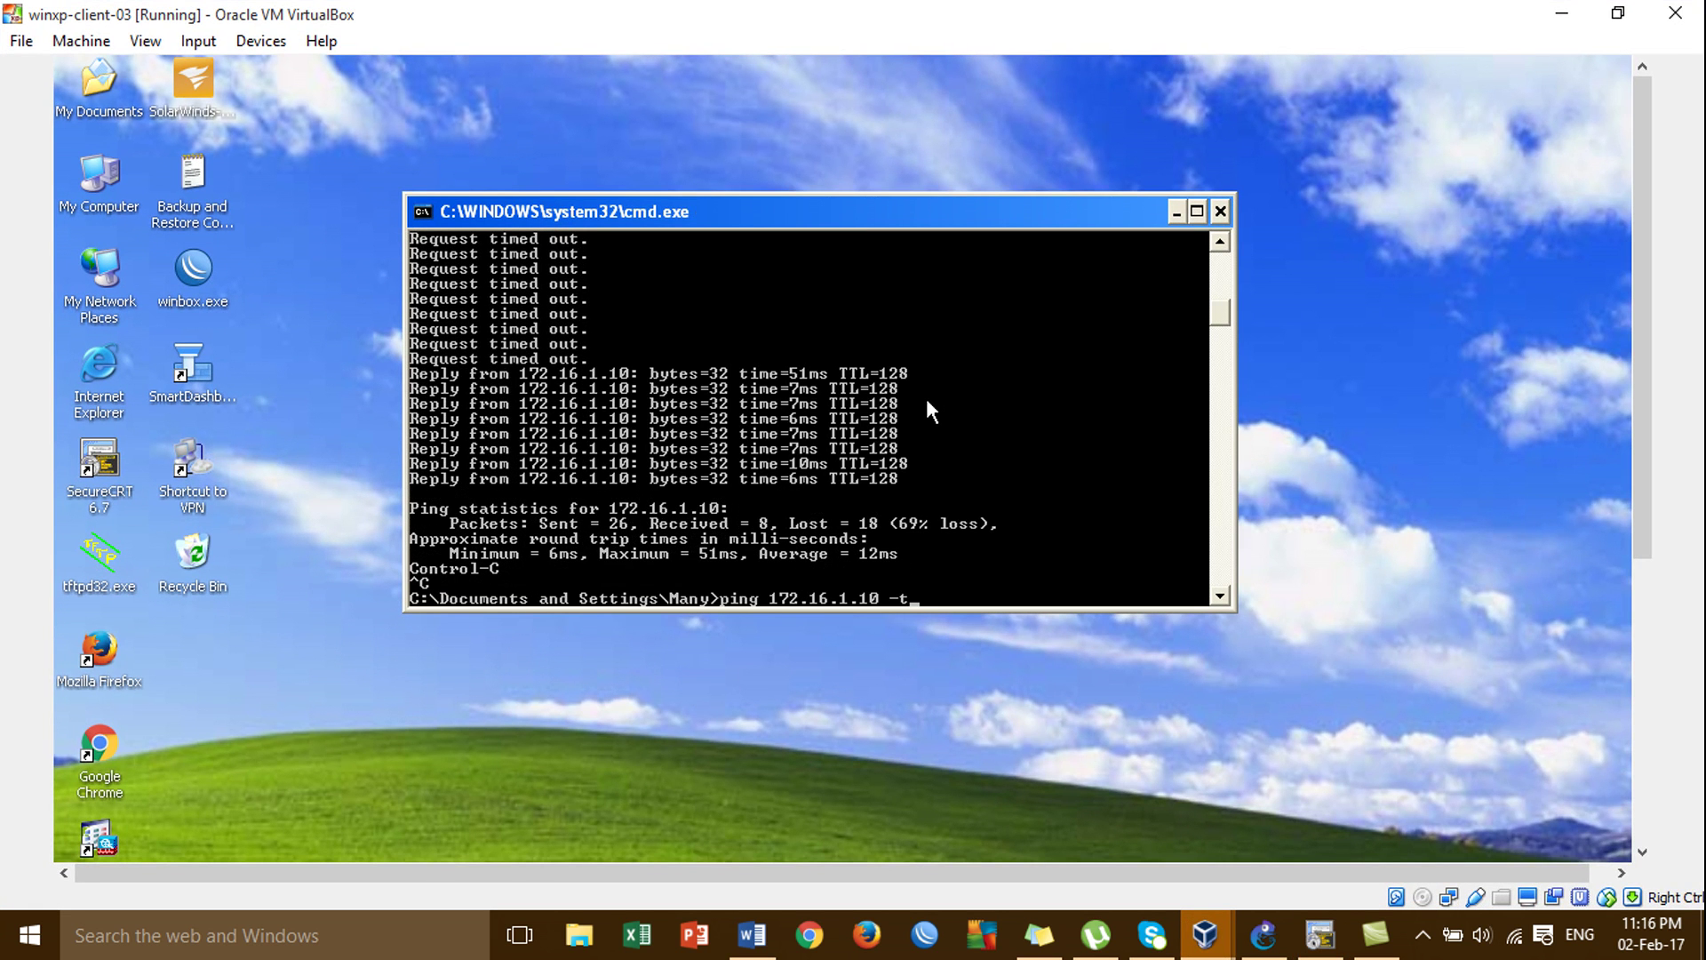
key("Return")
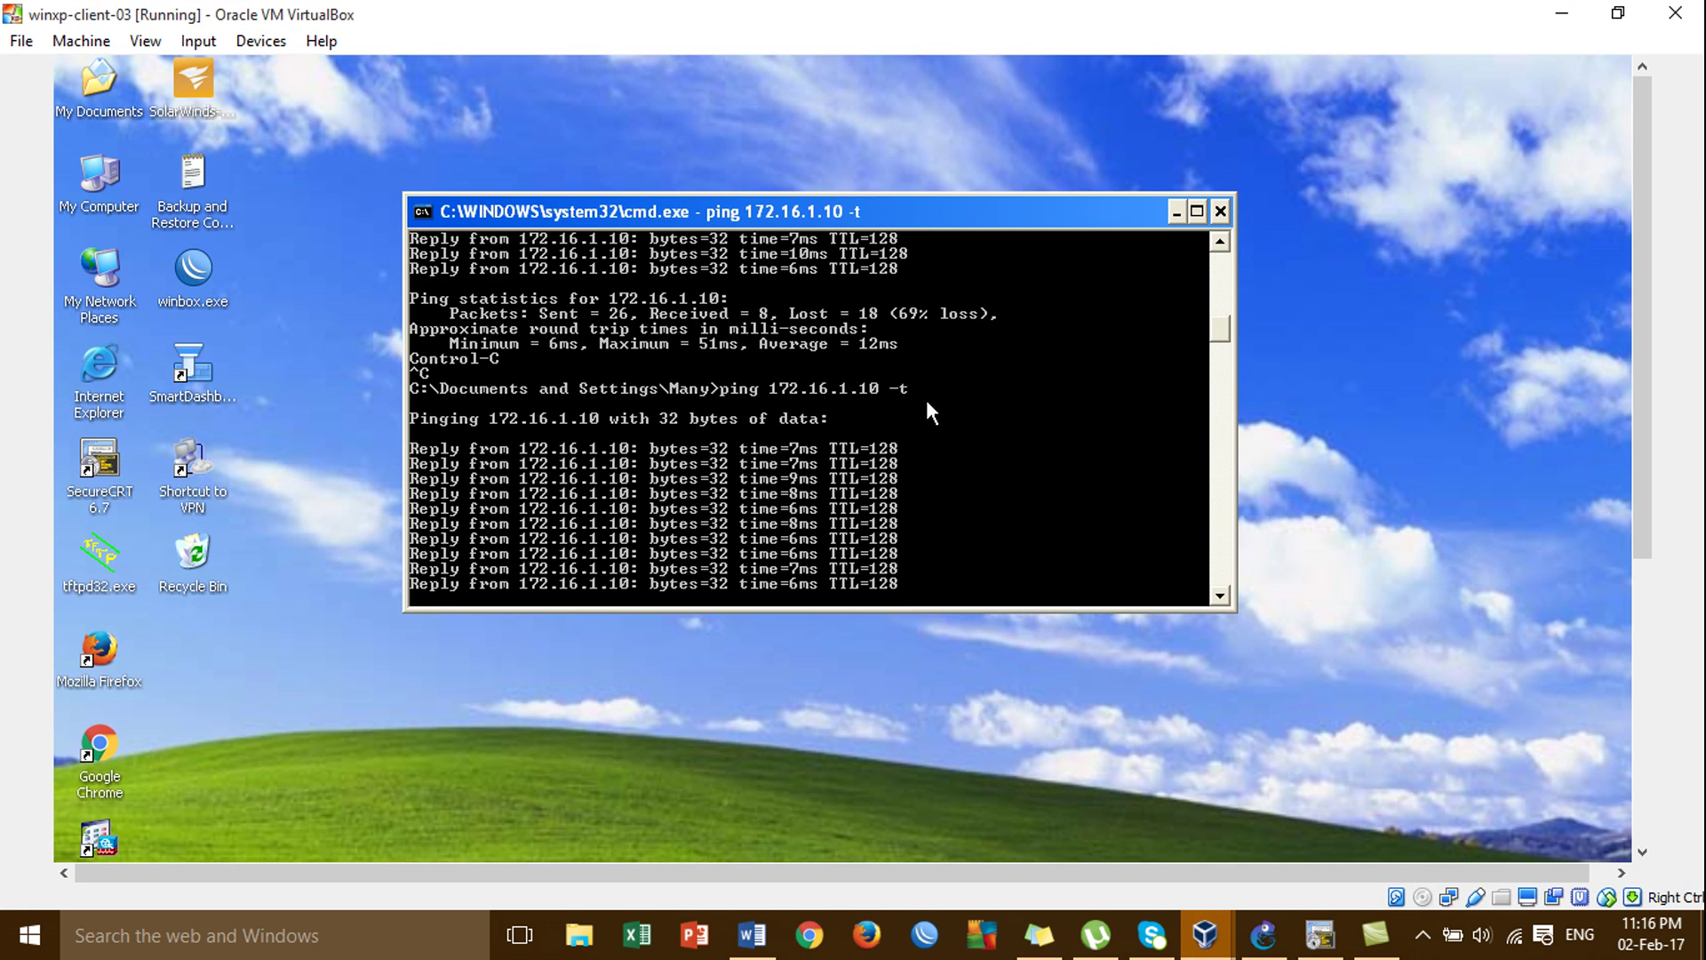
Close the command prompt and the extra AnyConnect window on winxp-client-03.
left_click(1222, 213)
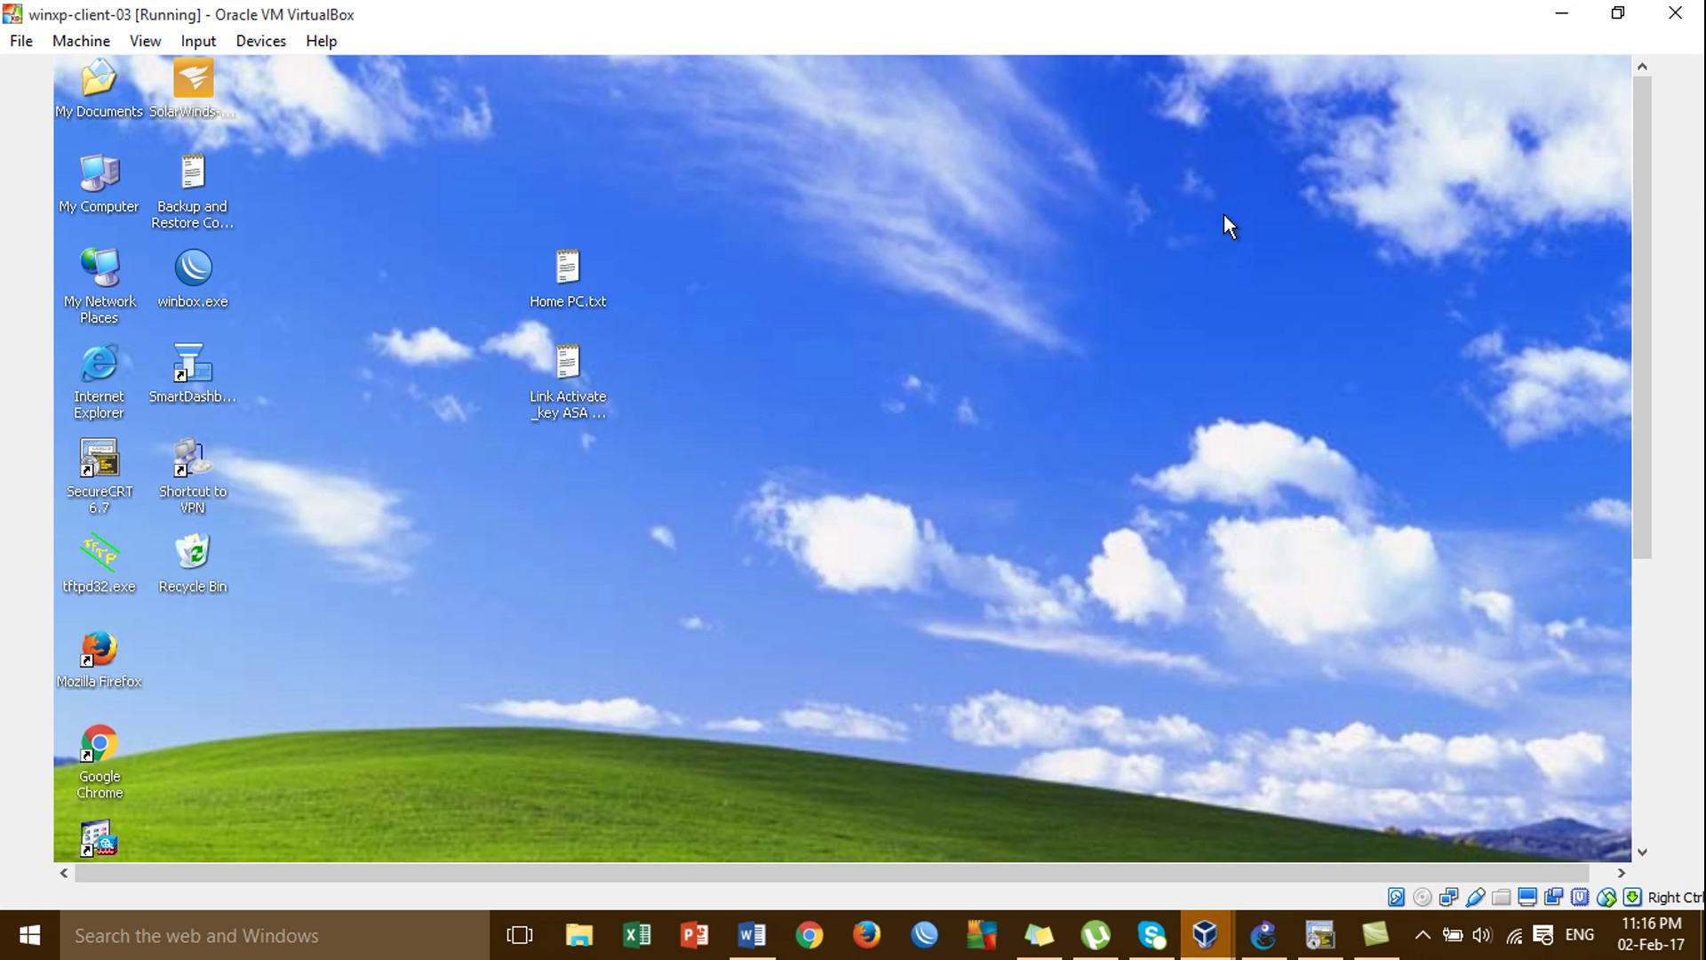
left_click(1639, 716)
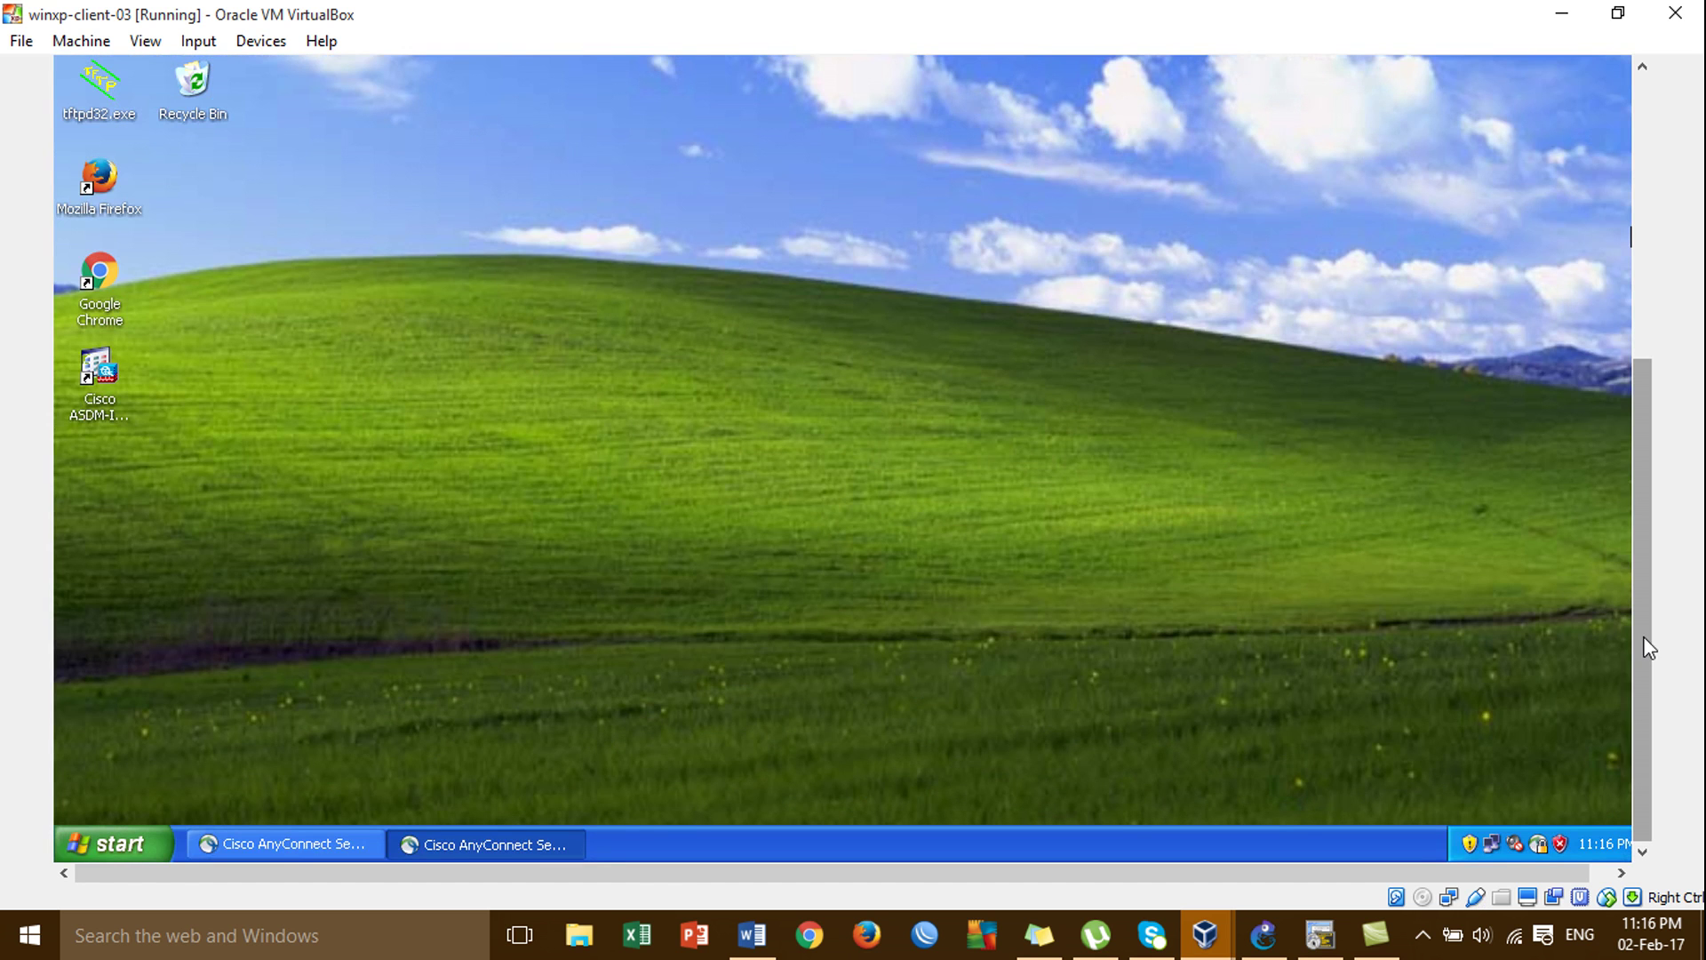
left_click(1264, 934)
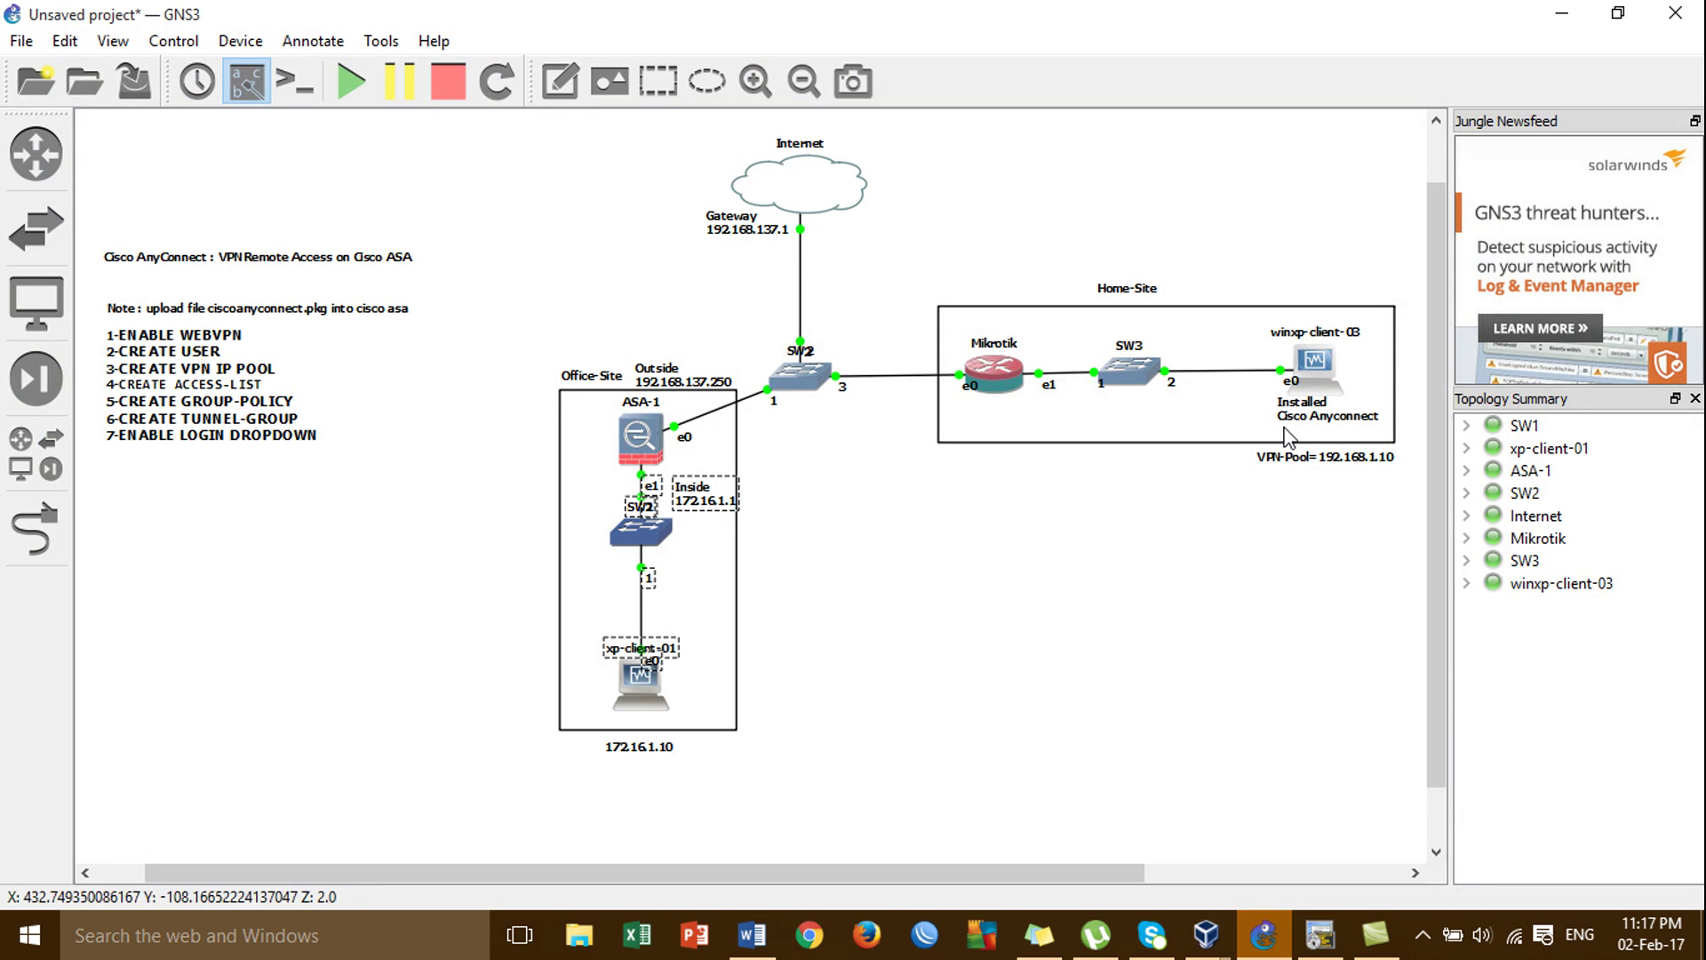
mouse_move(1204, 949)
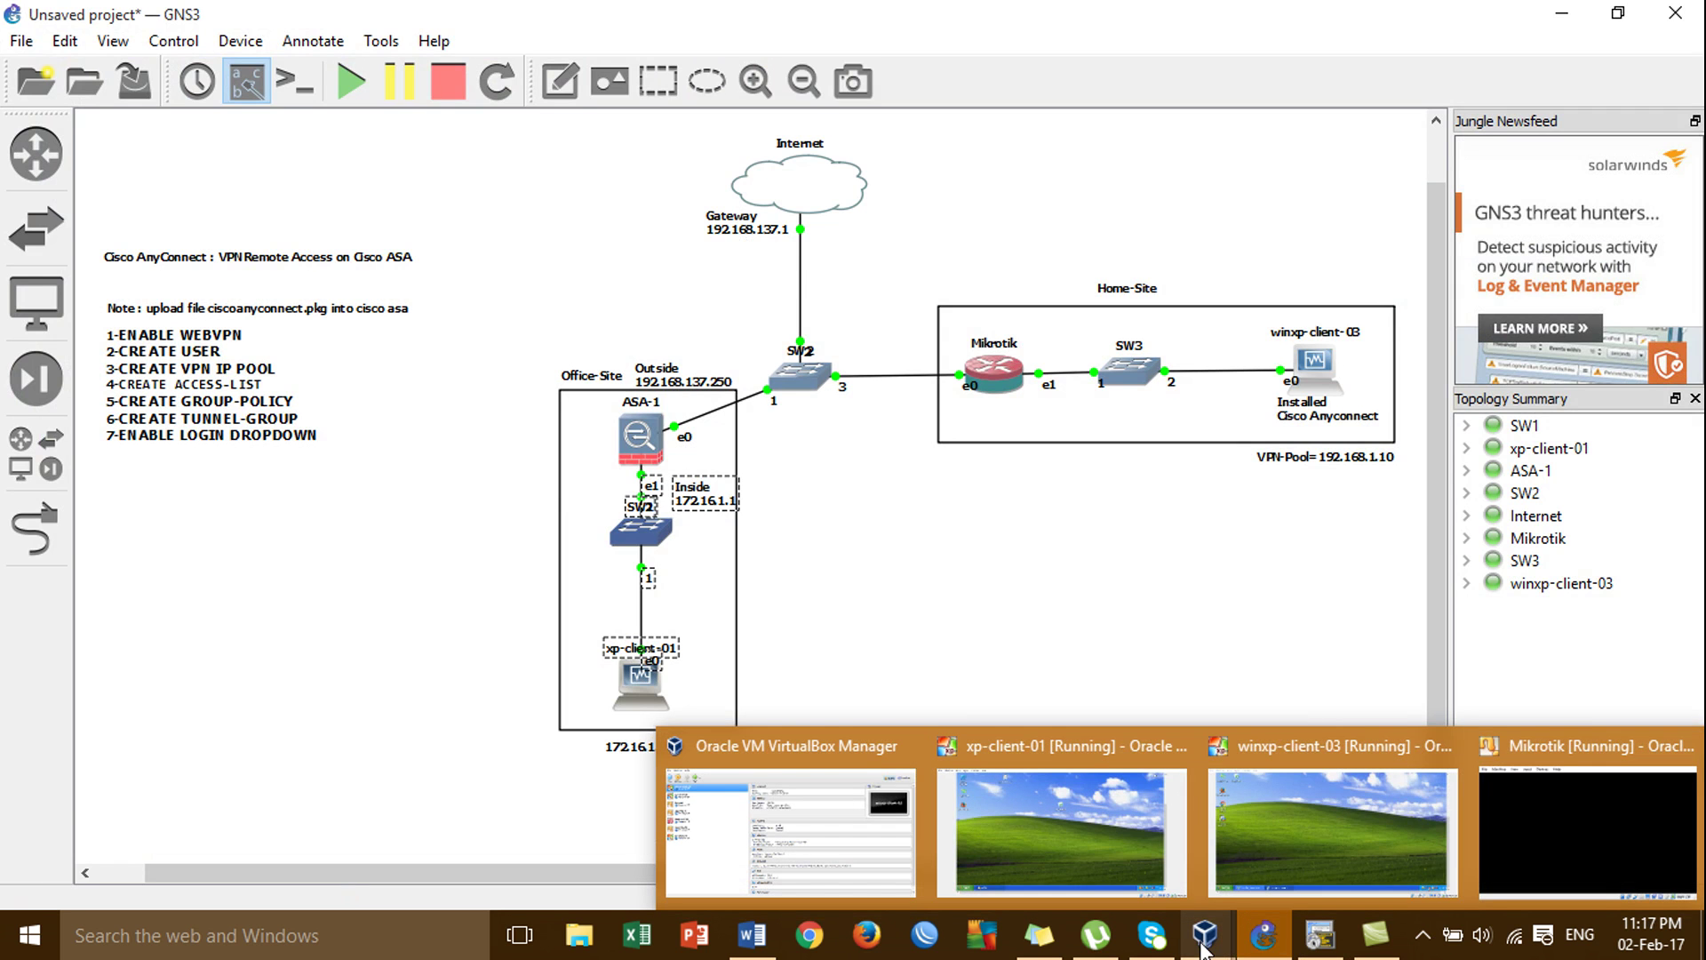
left_click(1329, 812)
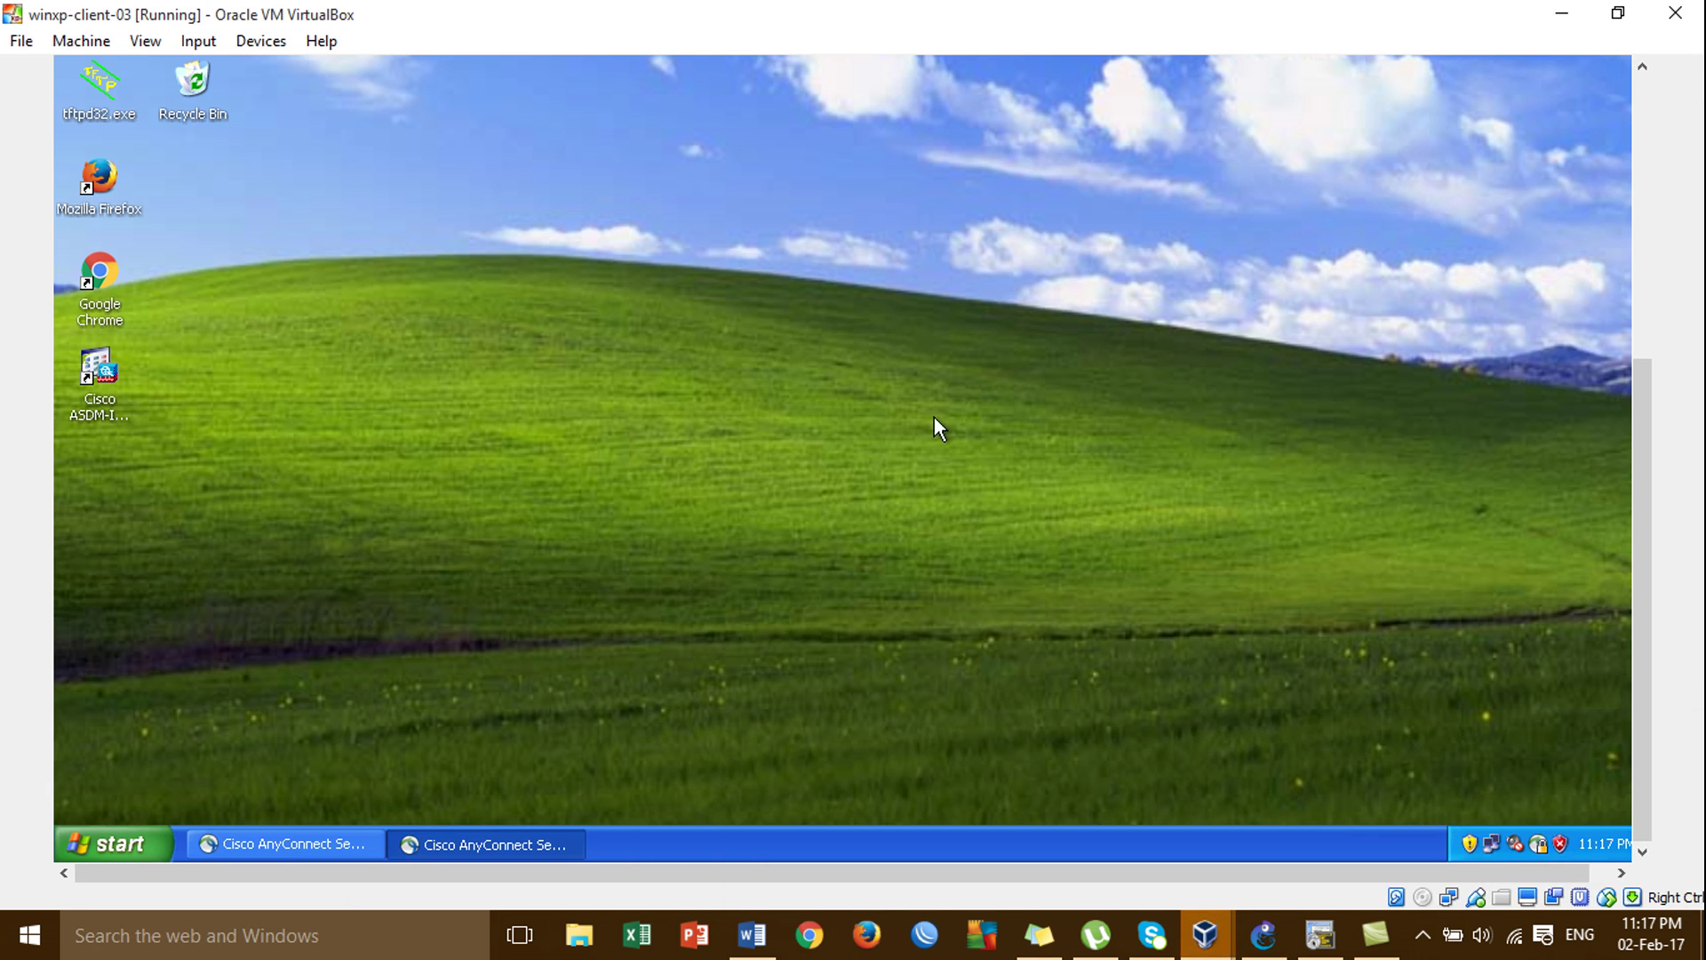
right_click(351, 844)
left_click(378, 822)
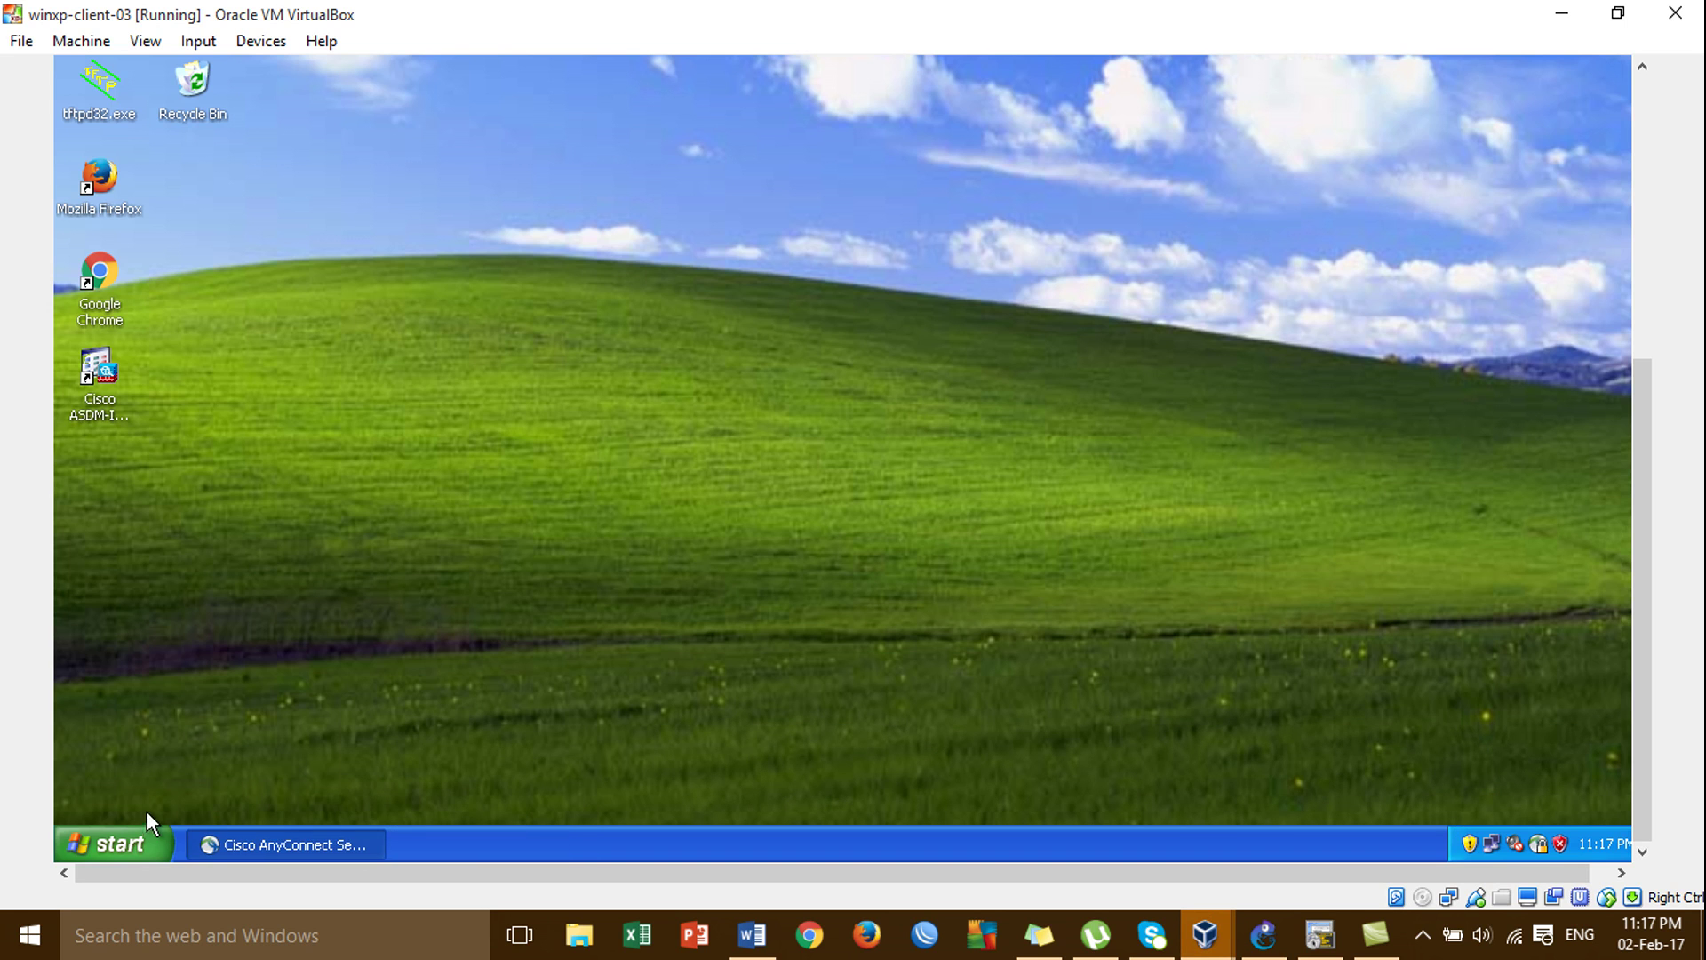
Launch mstsc and log on to 172.16.1.10 over Remote Desktop as administrator.
left_click(142, 846)
left_click(502, 574)
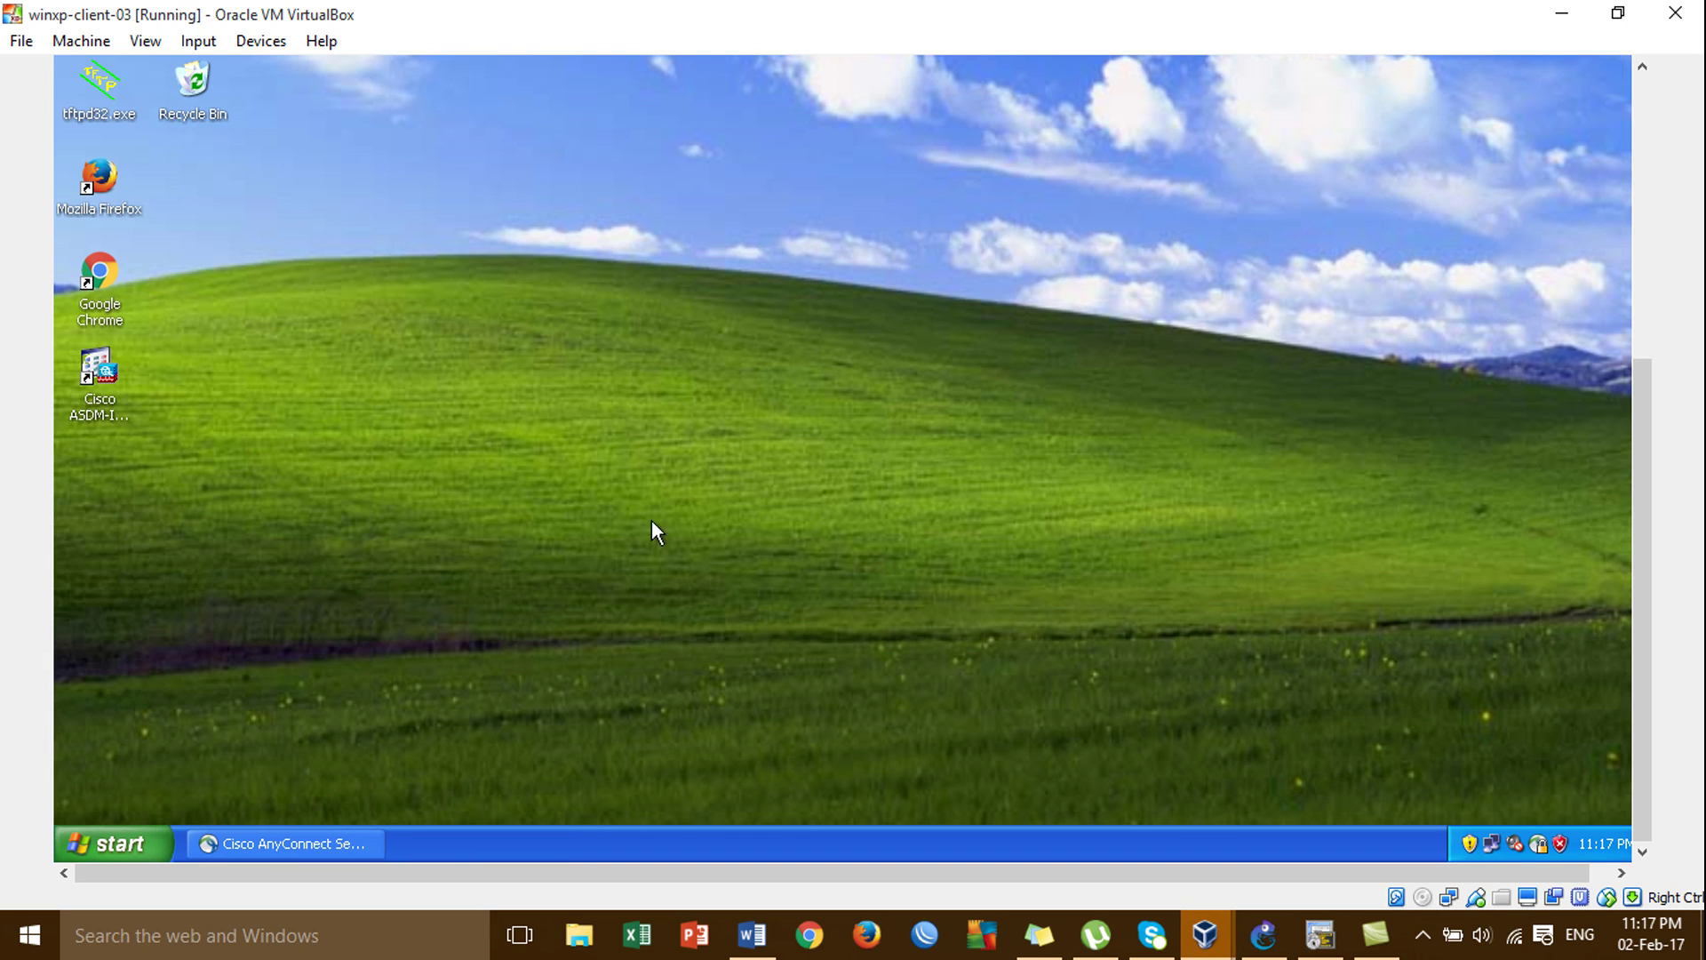
key("super+r")
type("ms")
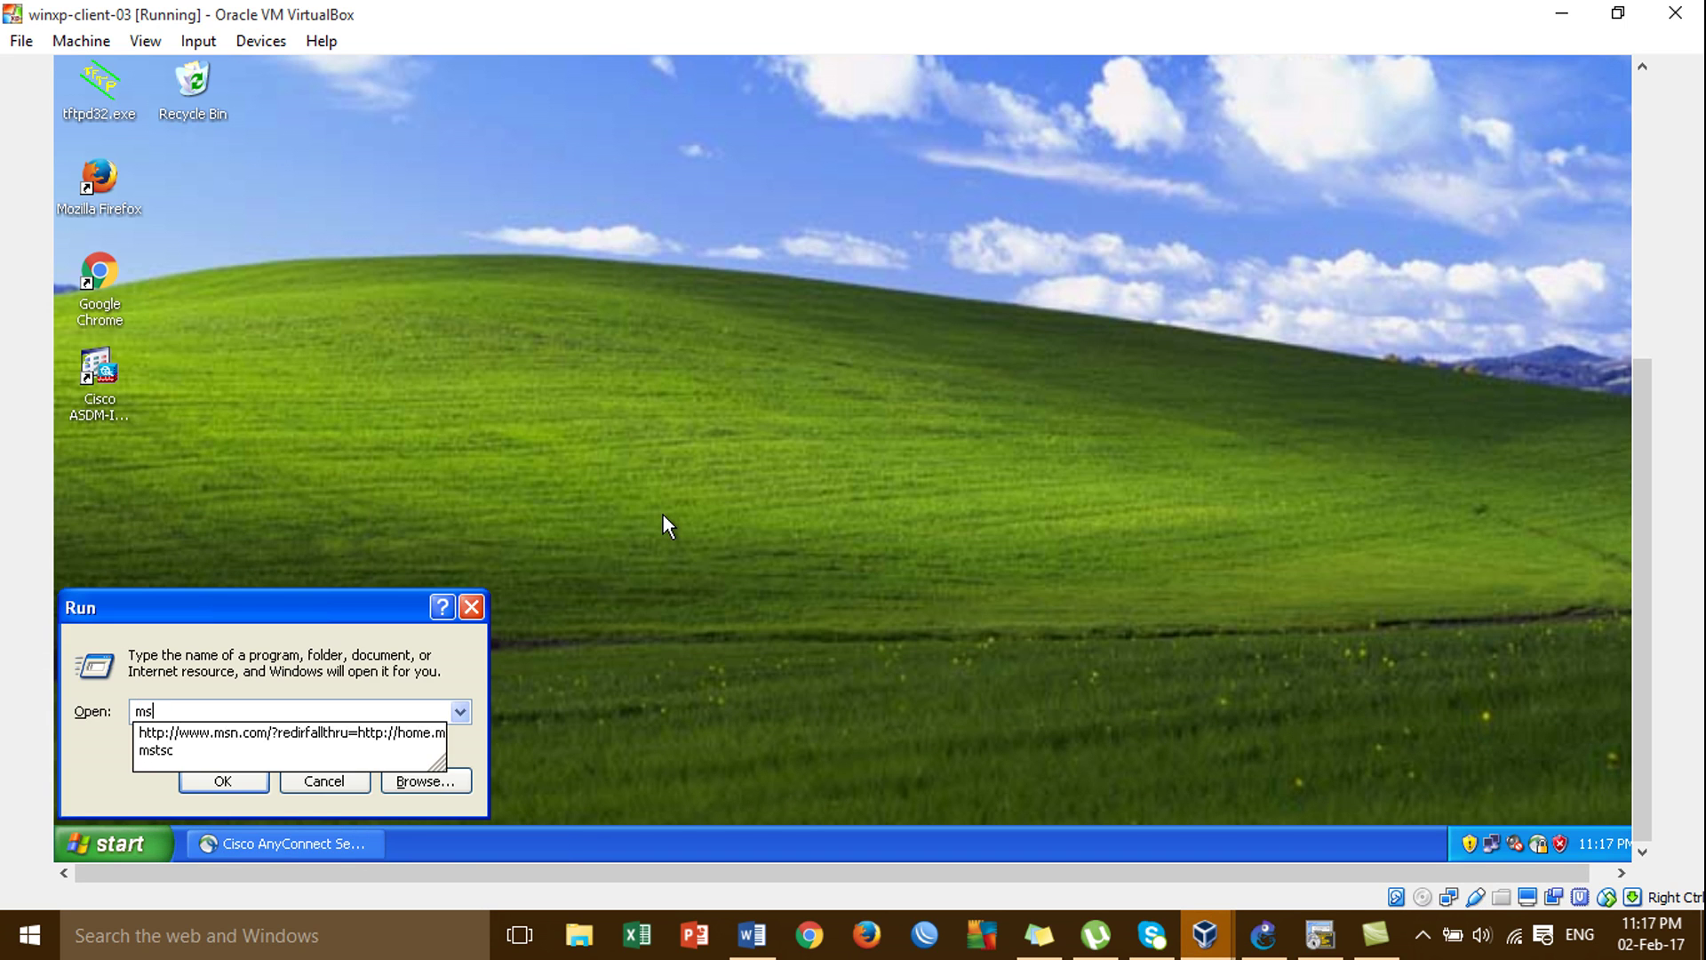
key("Down")
key("Down")
key("Return")
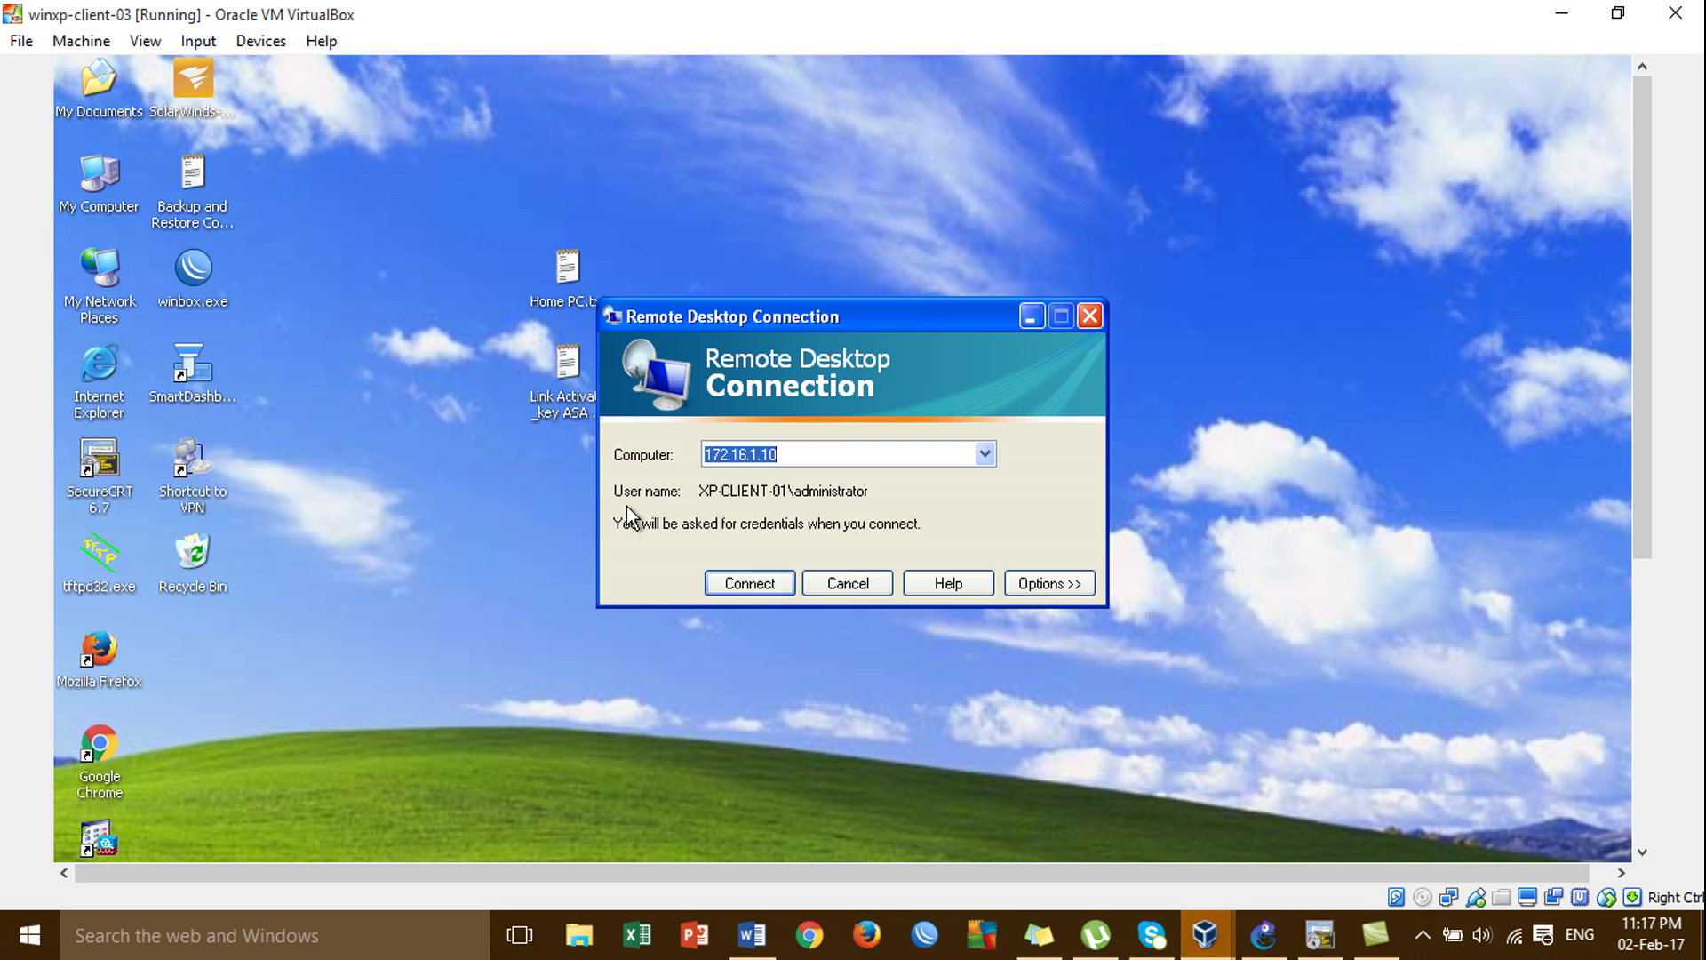
left_click(739, 590)
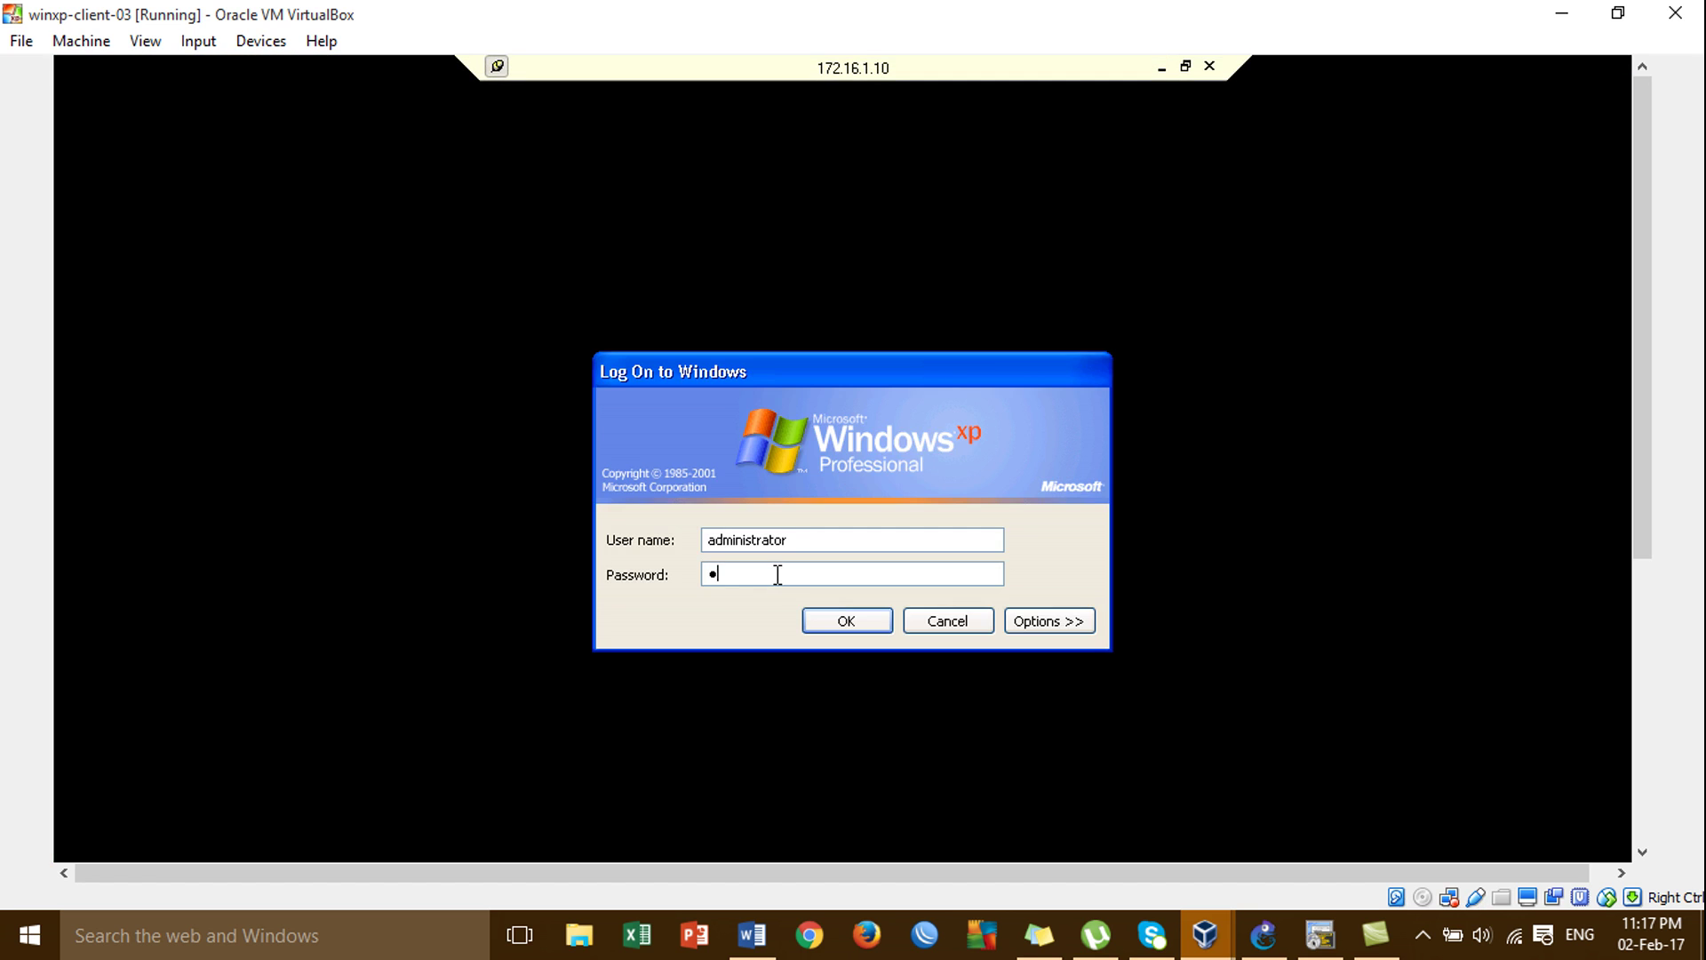
key("Return")
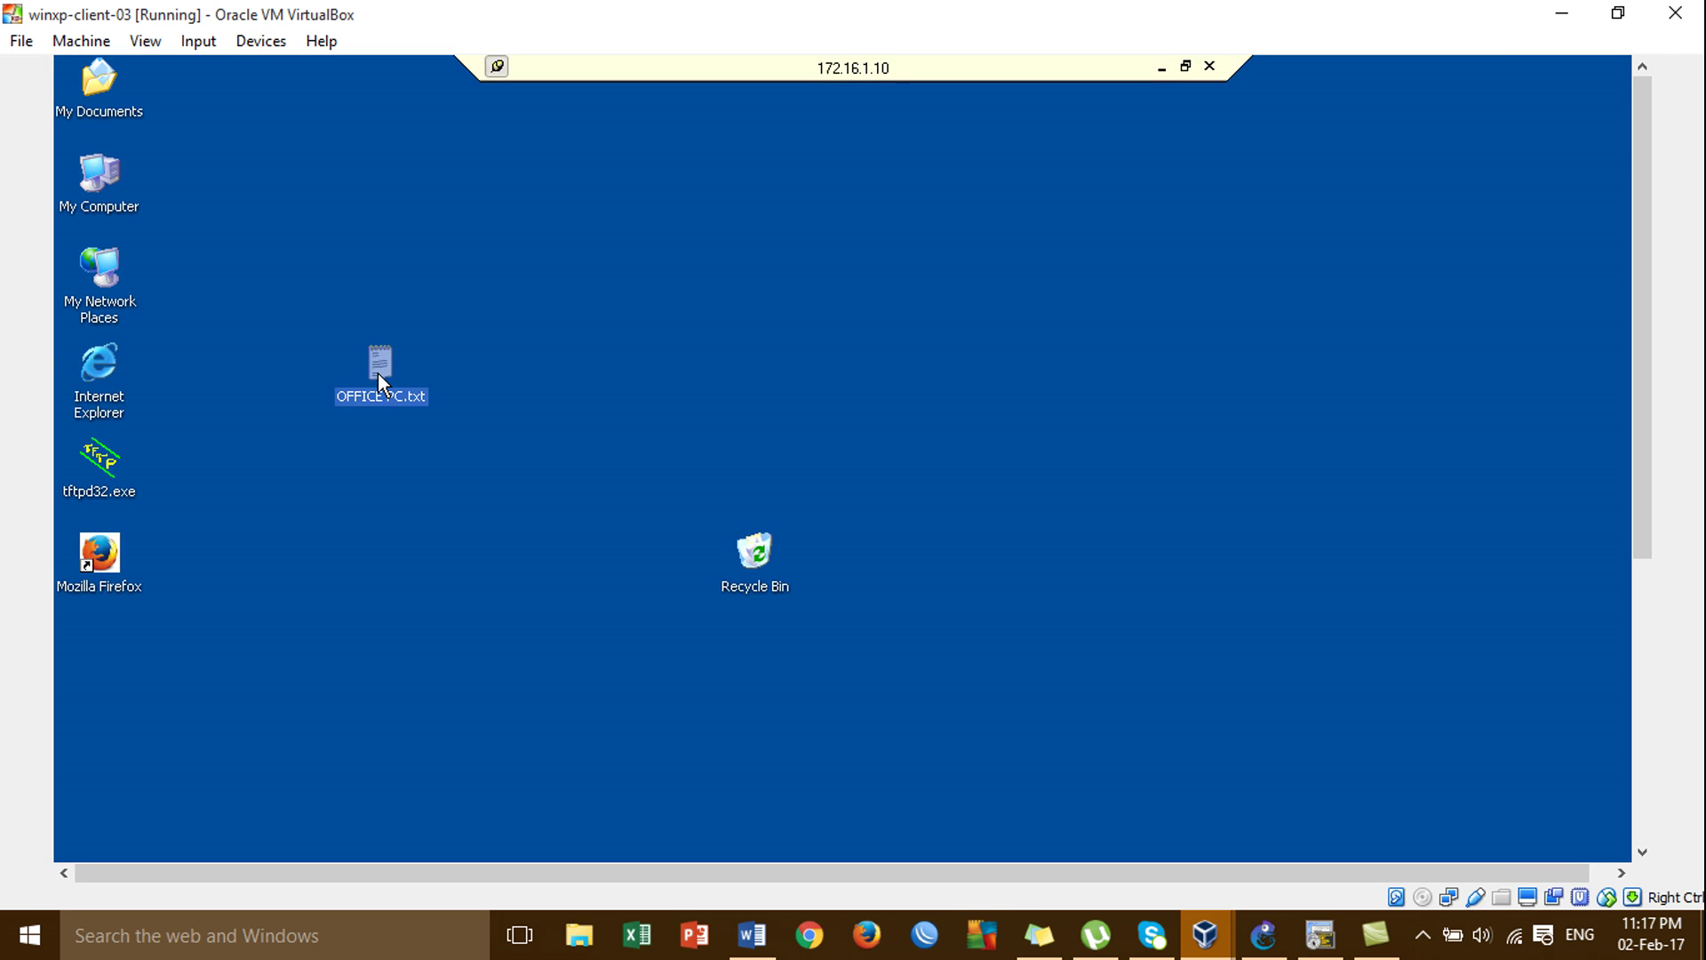
Refresh the remote desktop to show OFFICE PC.txt, then request disconnecting the session.
right_click(545, 345)
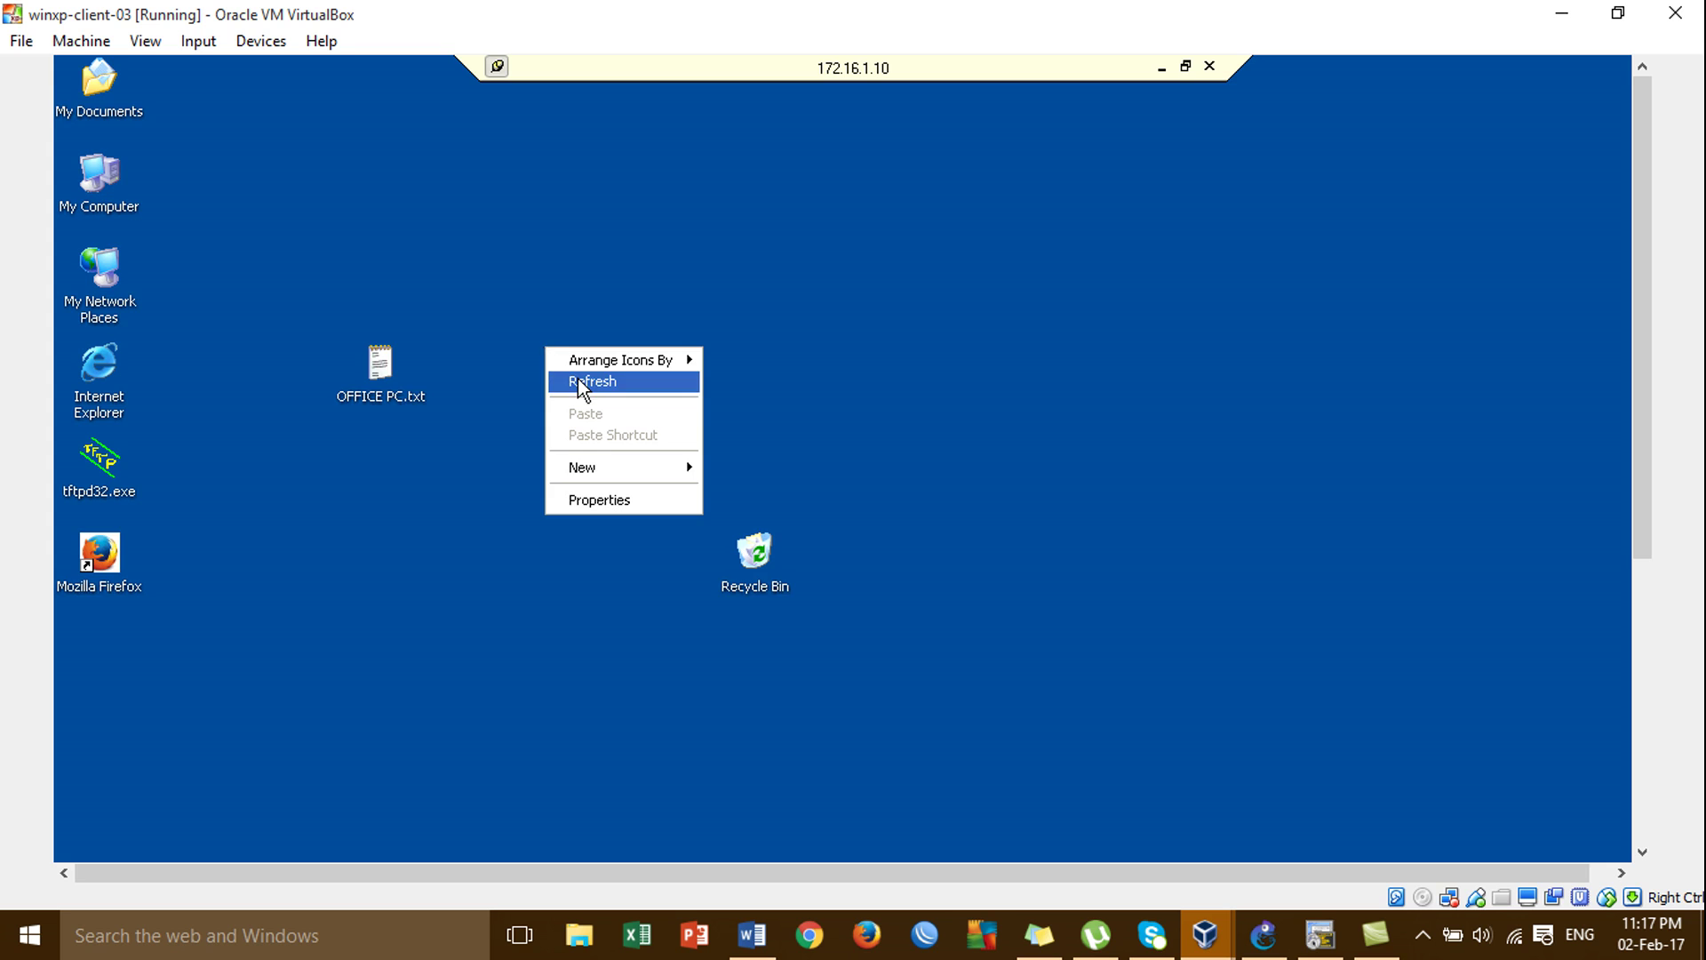
left_click(578, 378)
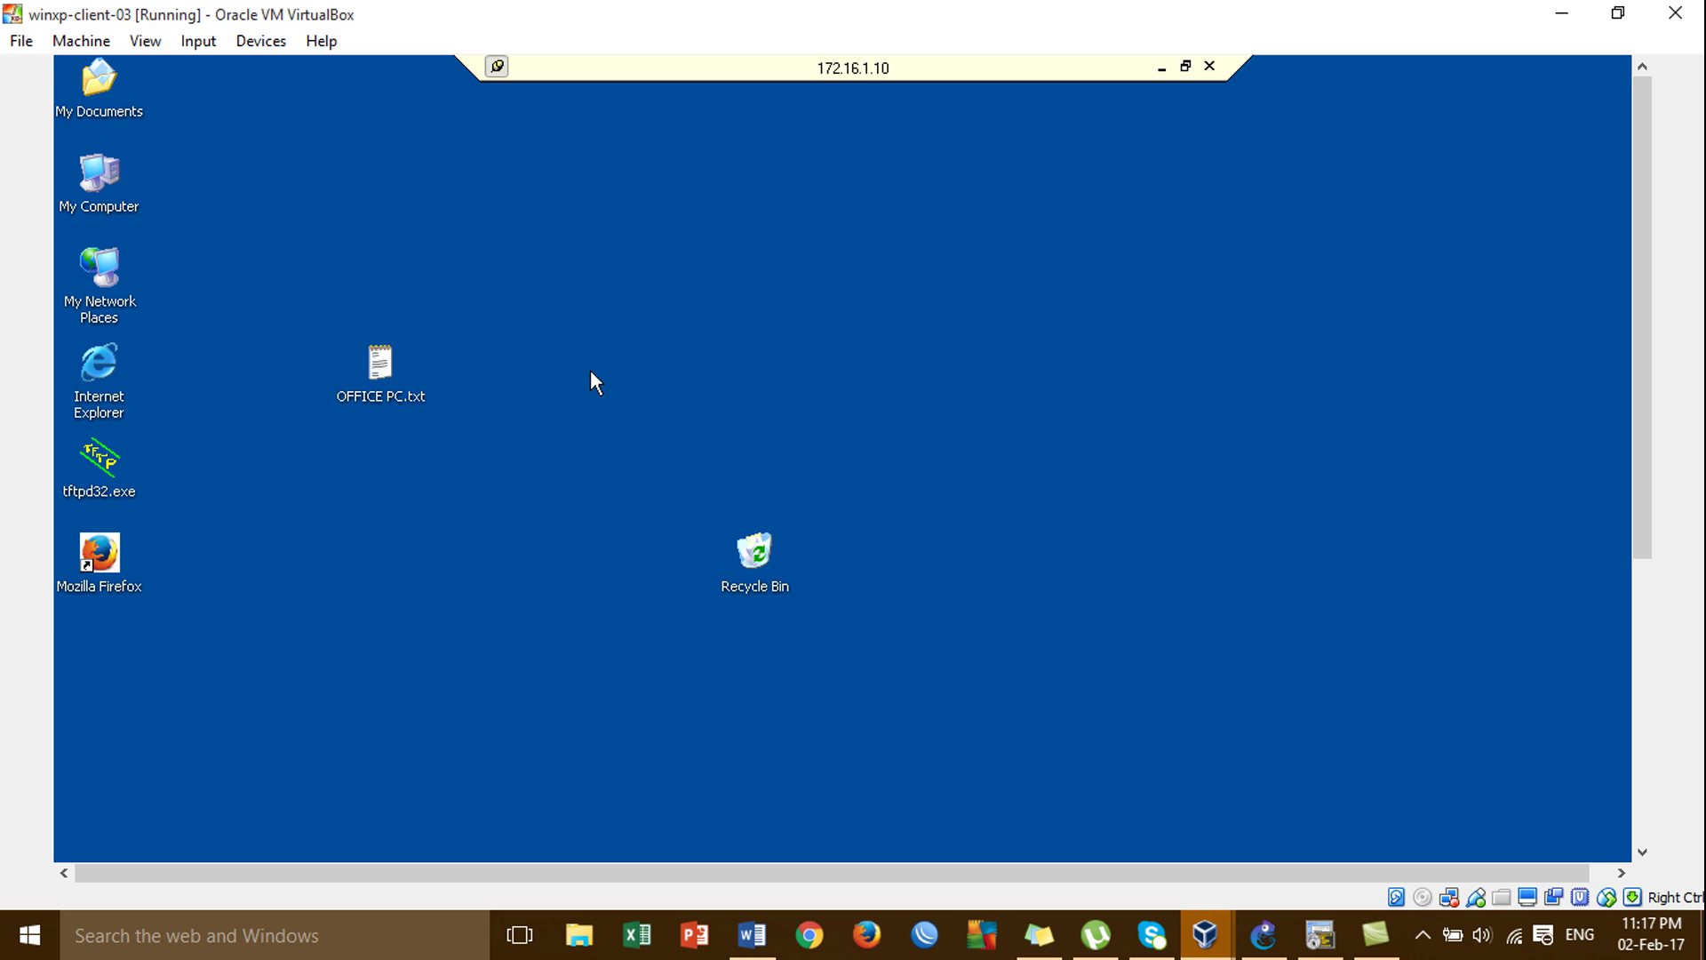
left_click_drag(1645, 104, 1648, 34)
left_click(1208, 68)
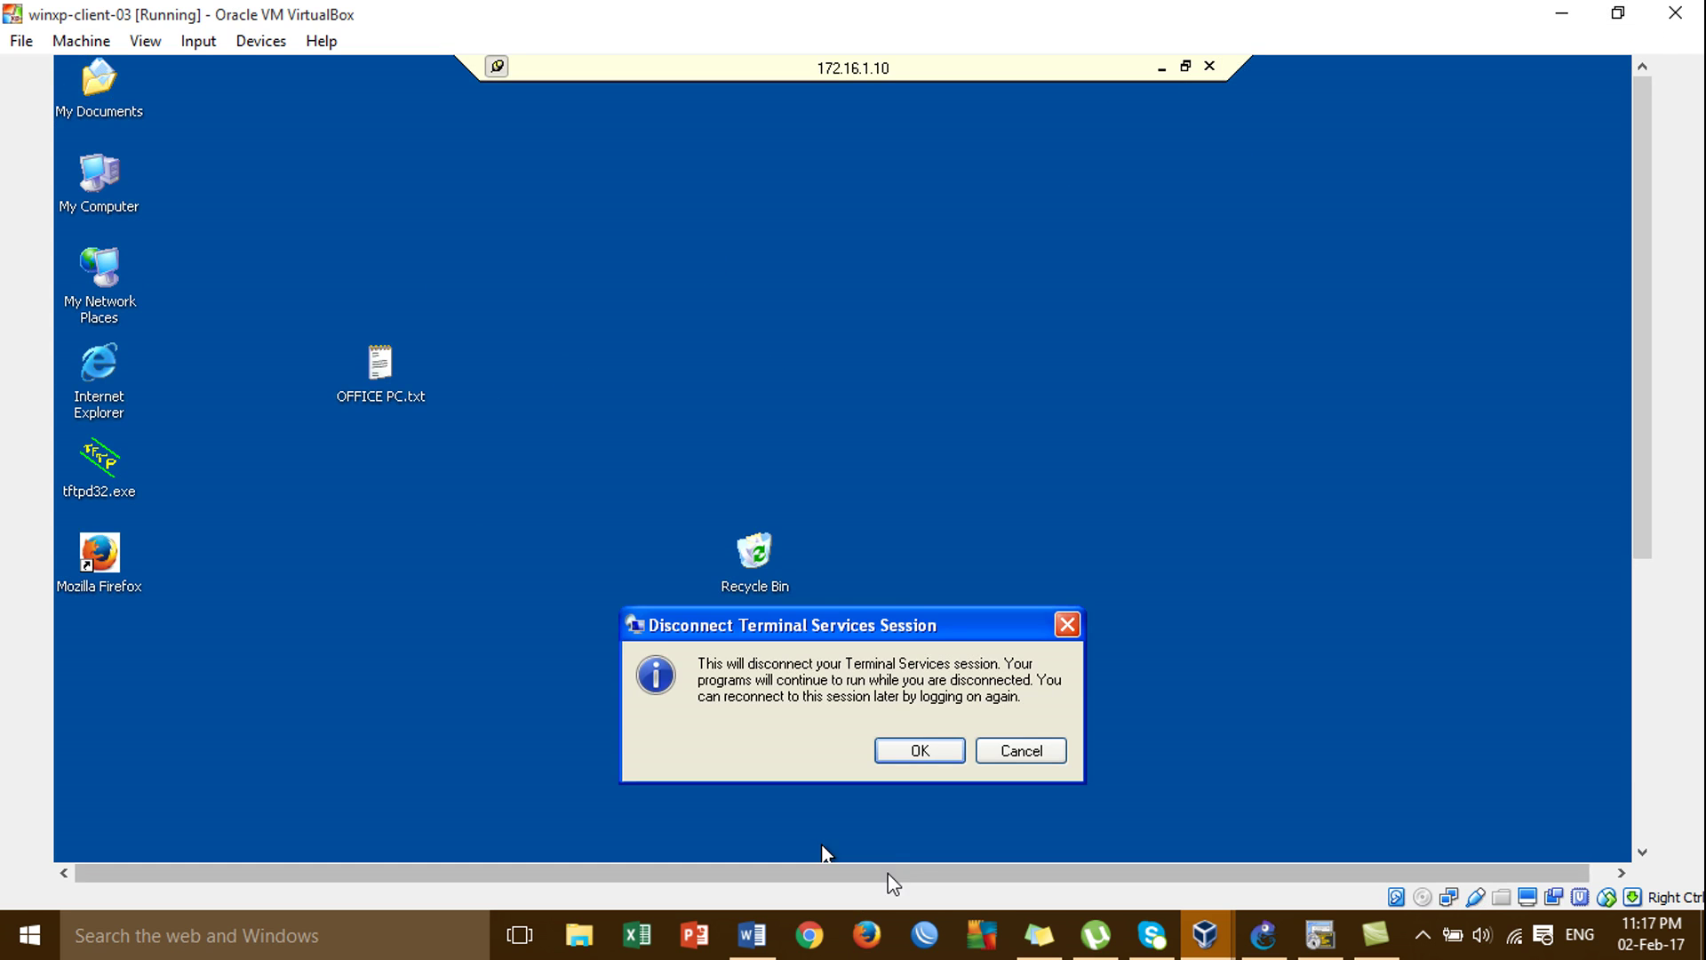
Confirm the disconnect, switch to xp-client-01 and log on as administrator.
left_click(920, 751)
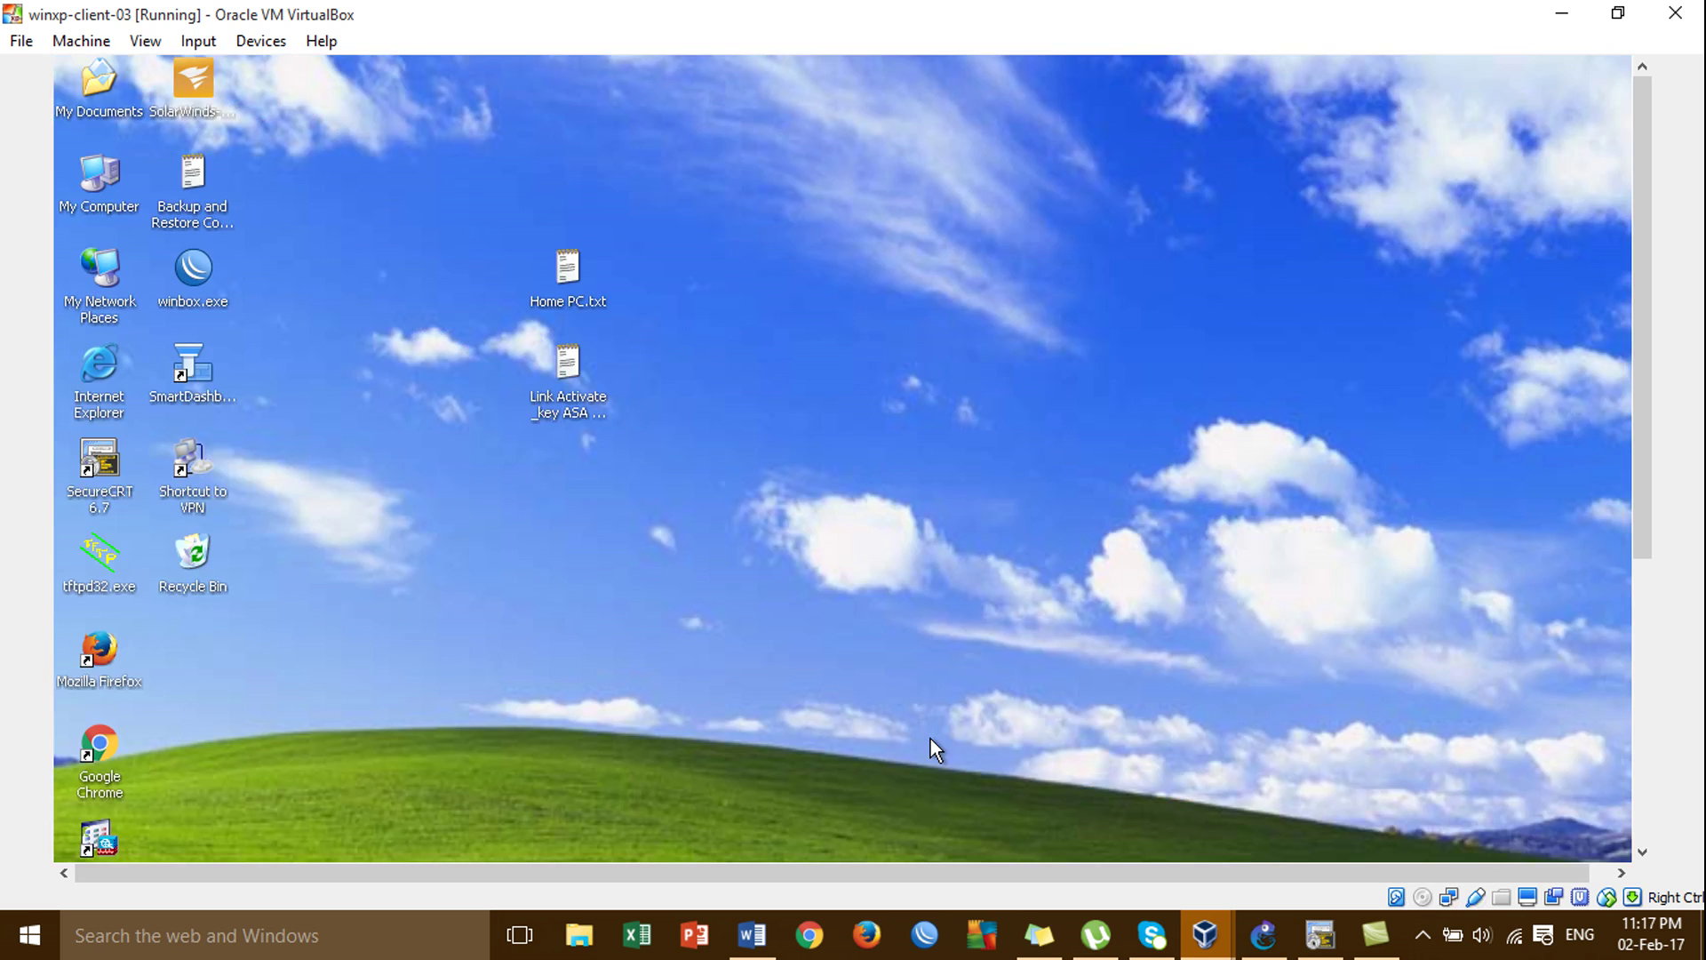
mouse_move(1207, 949)
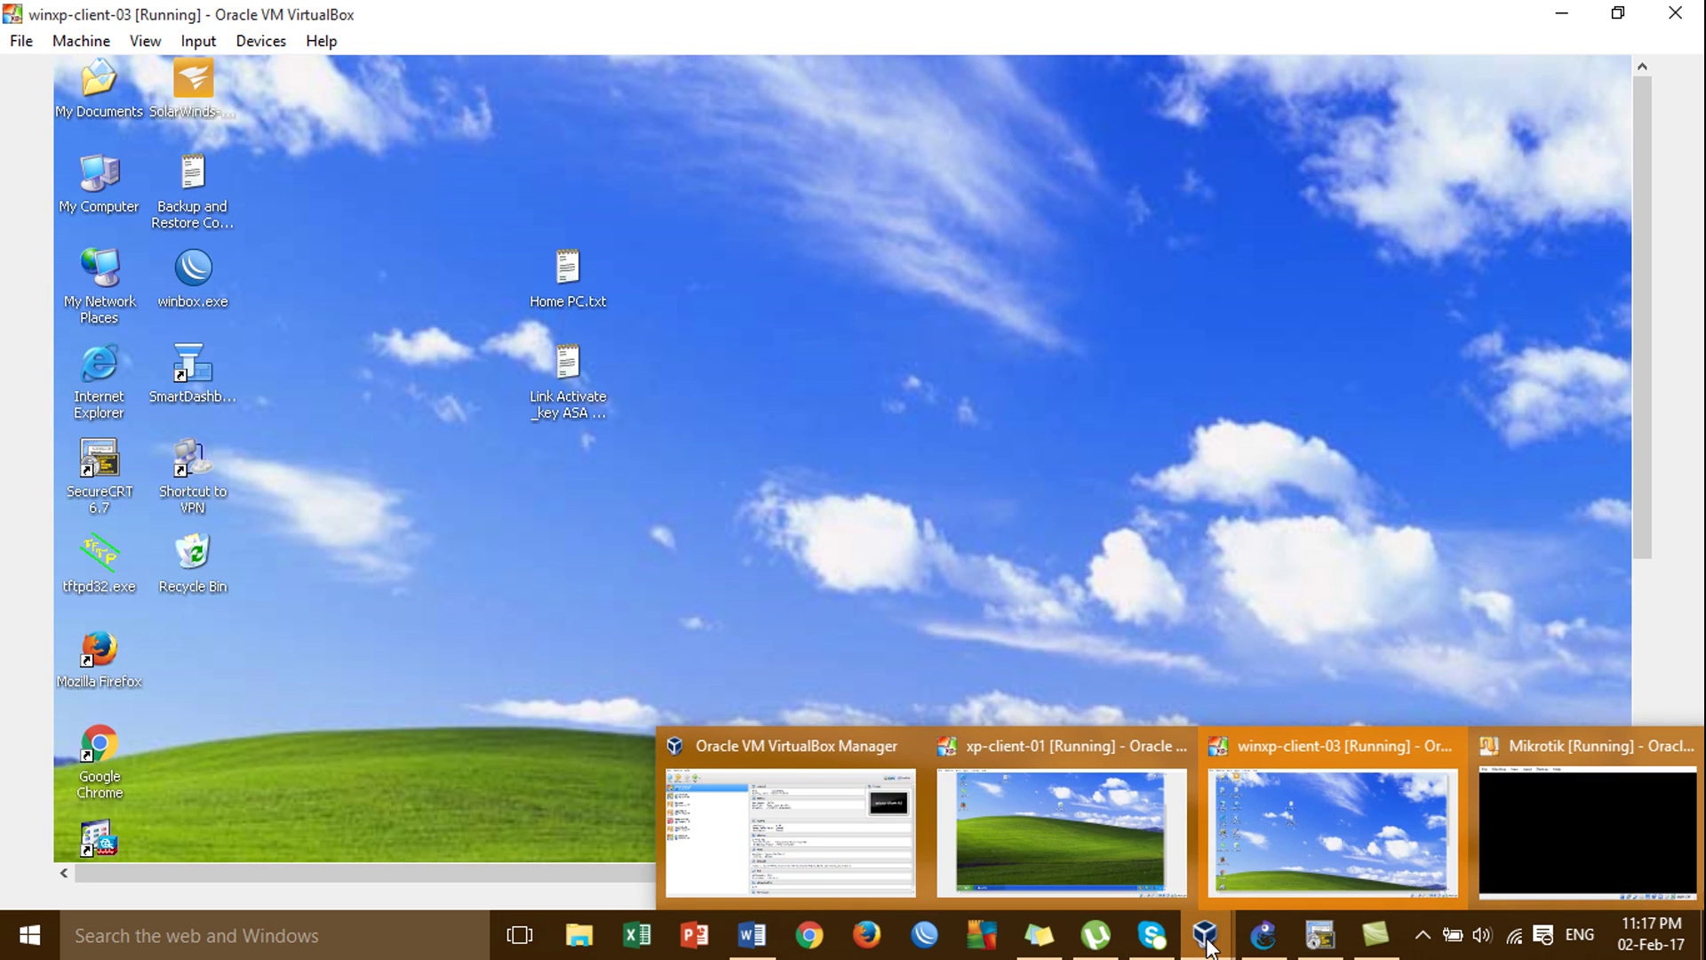
left_click(1098, 830)
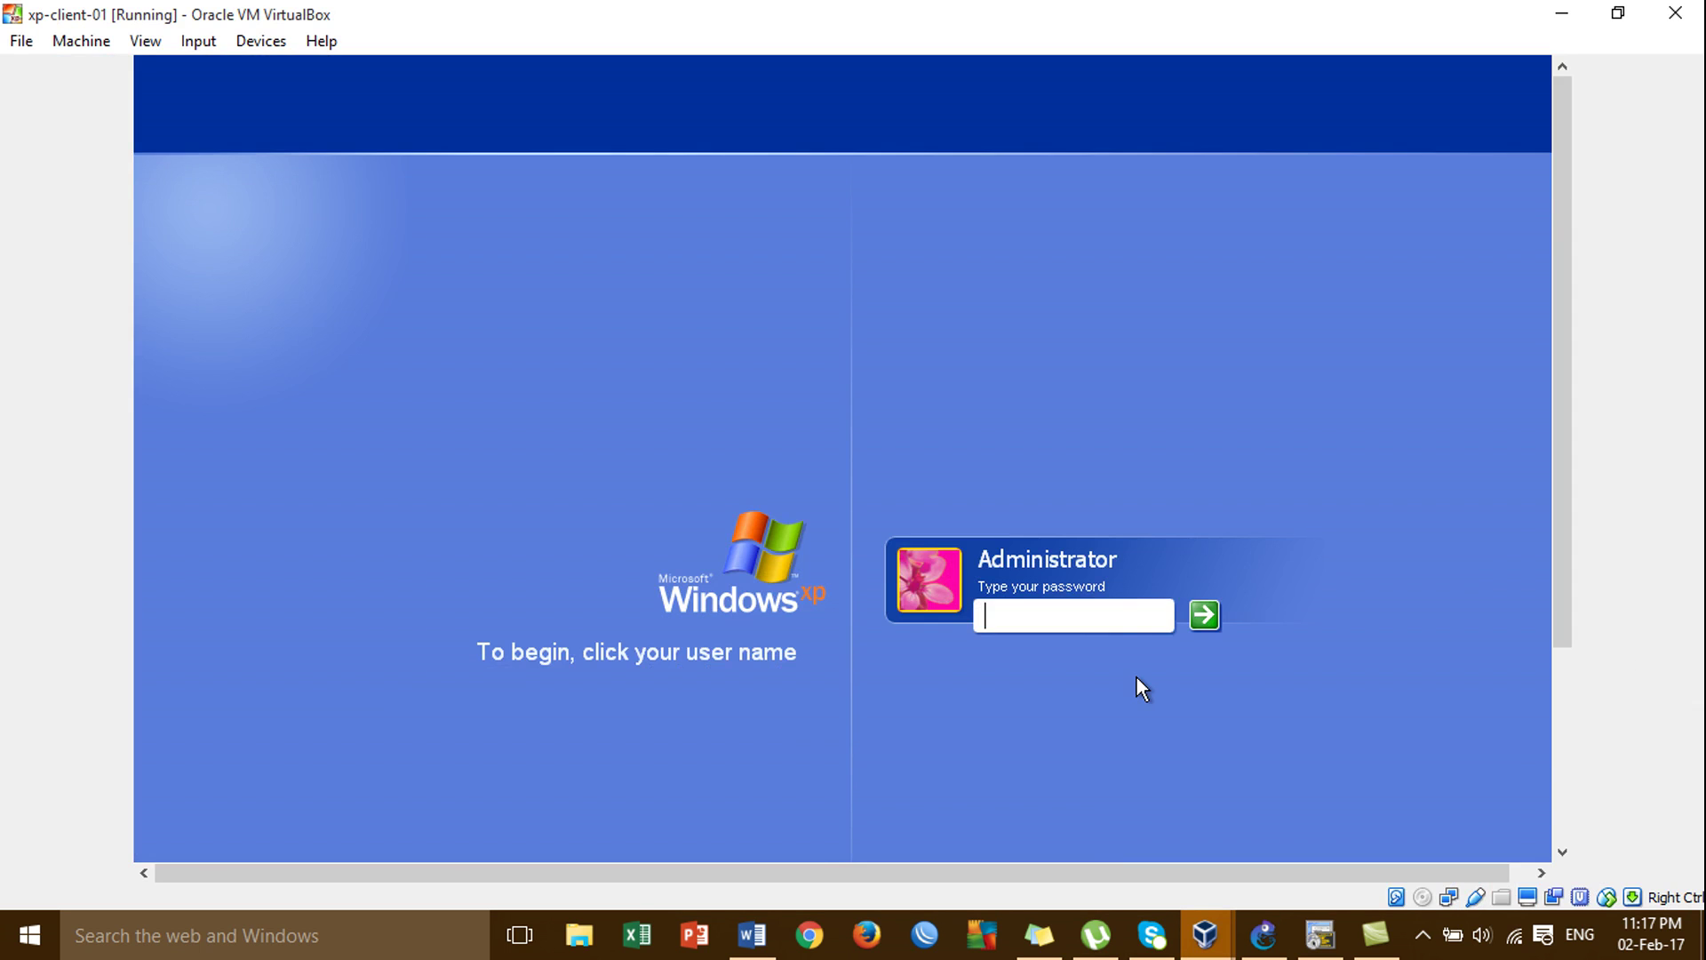
key("Return")
Create a folder on the xp-client-01 desktop, keeping the default name New Folder.
right_click(476, 488)
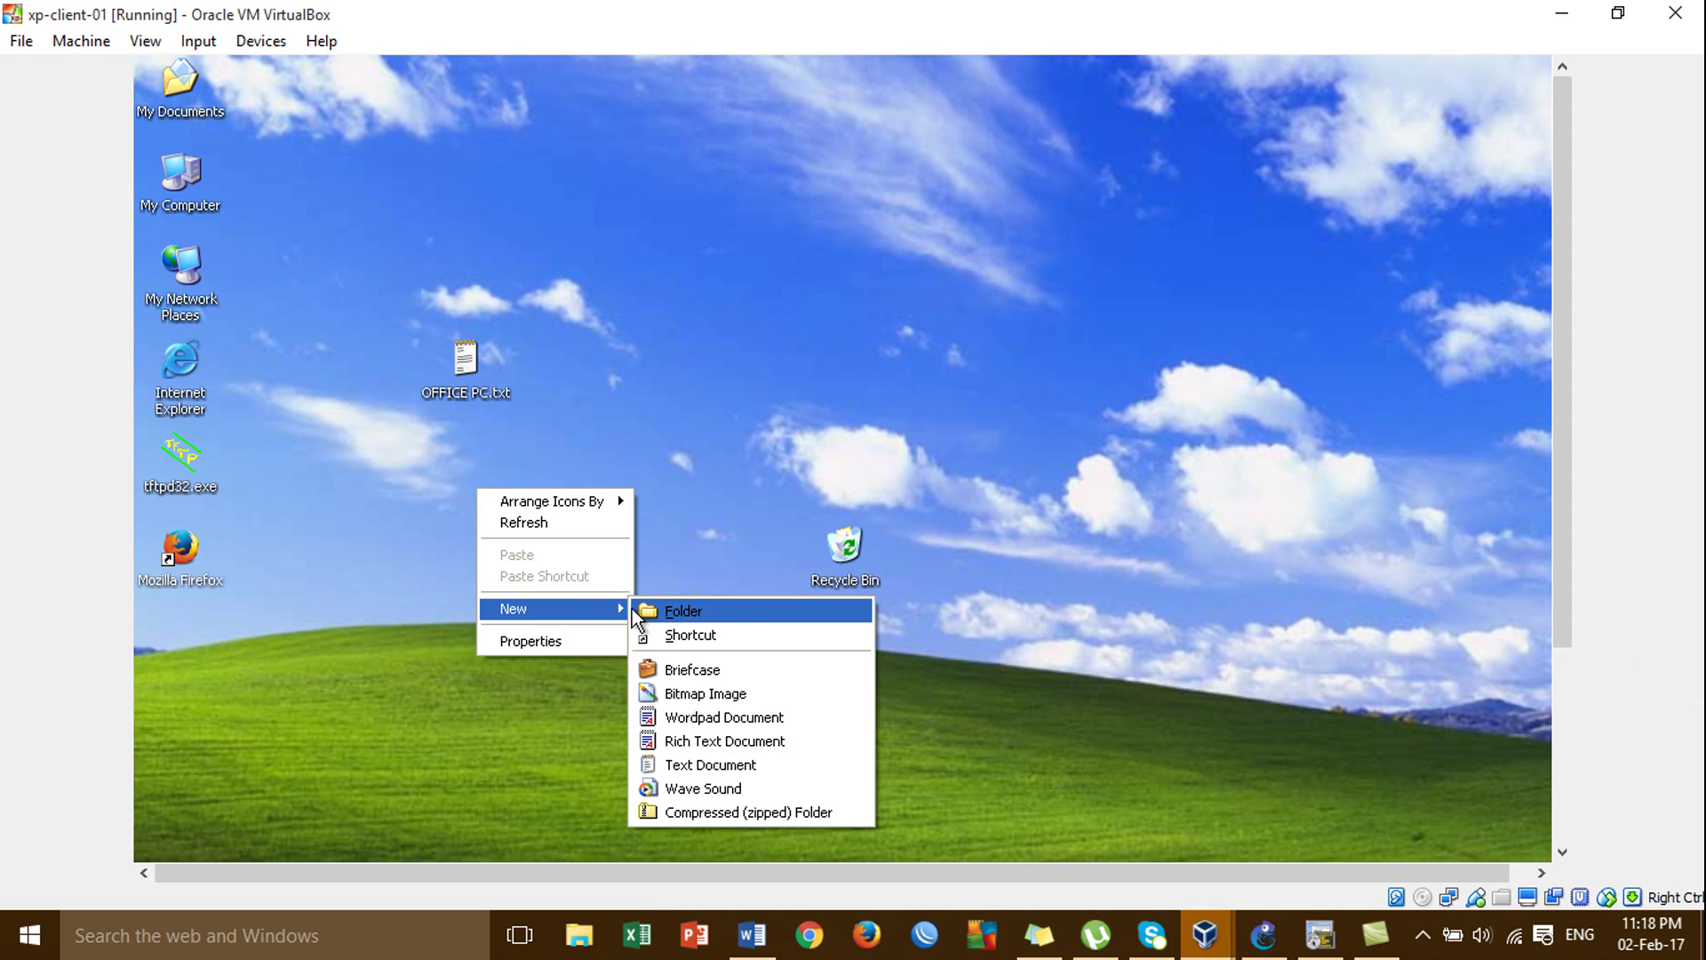
left_click(638, 611)
left_click(638, 611)
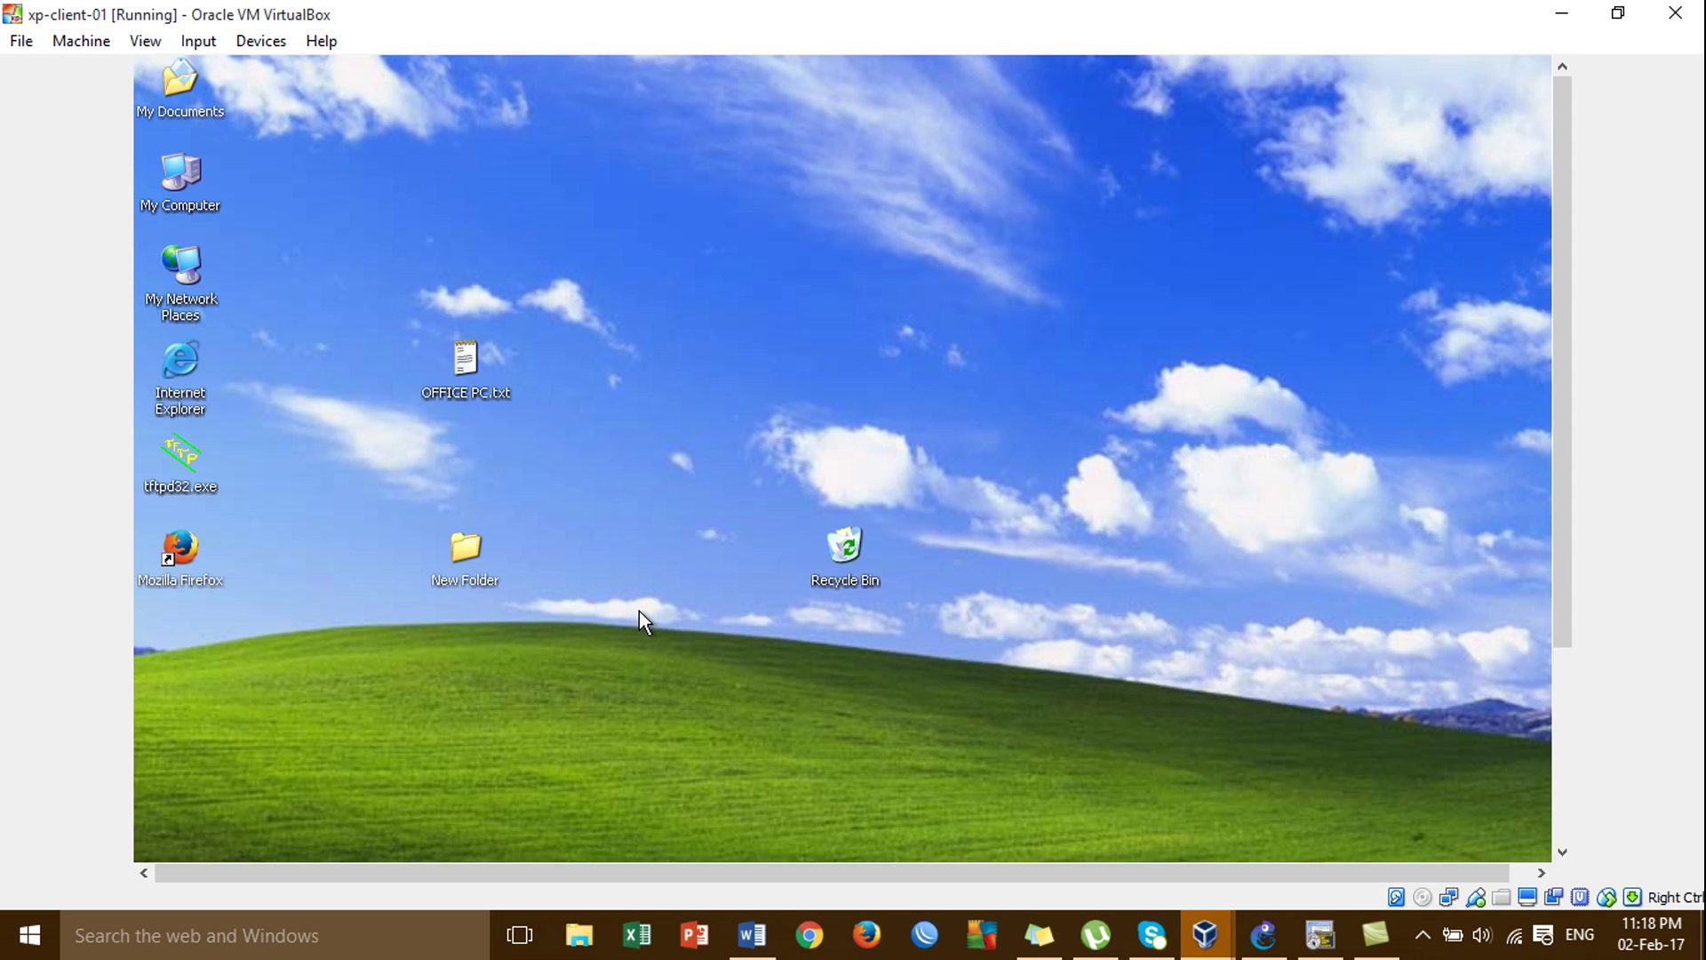
Add a new bitmap image inside New Folder, then close the folder window.
double_click(465, 551)
right_click(683, 528)
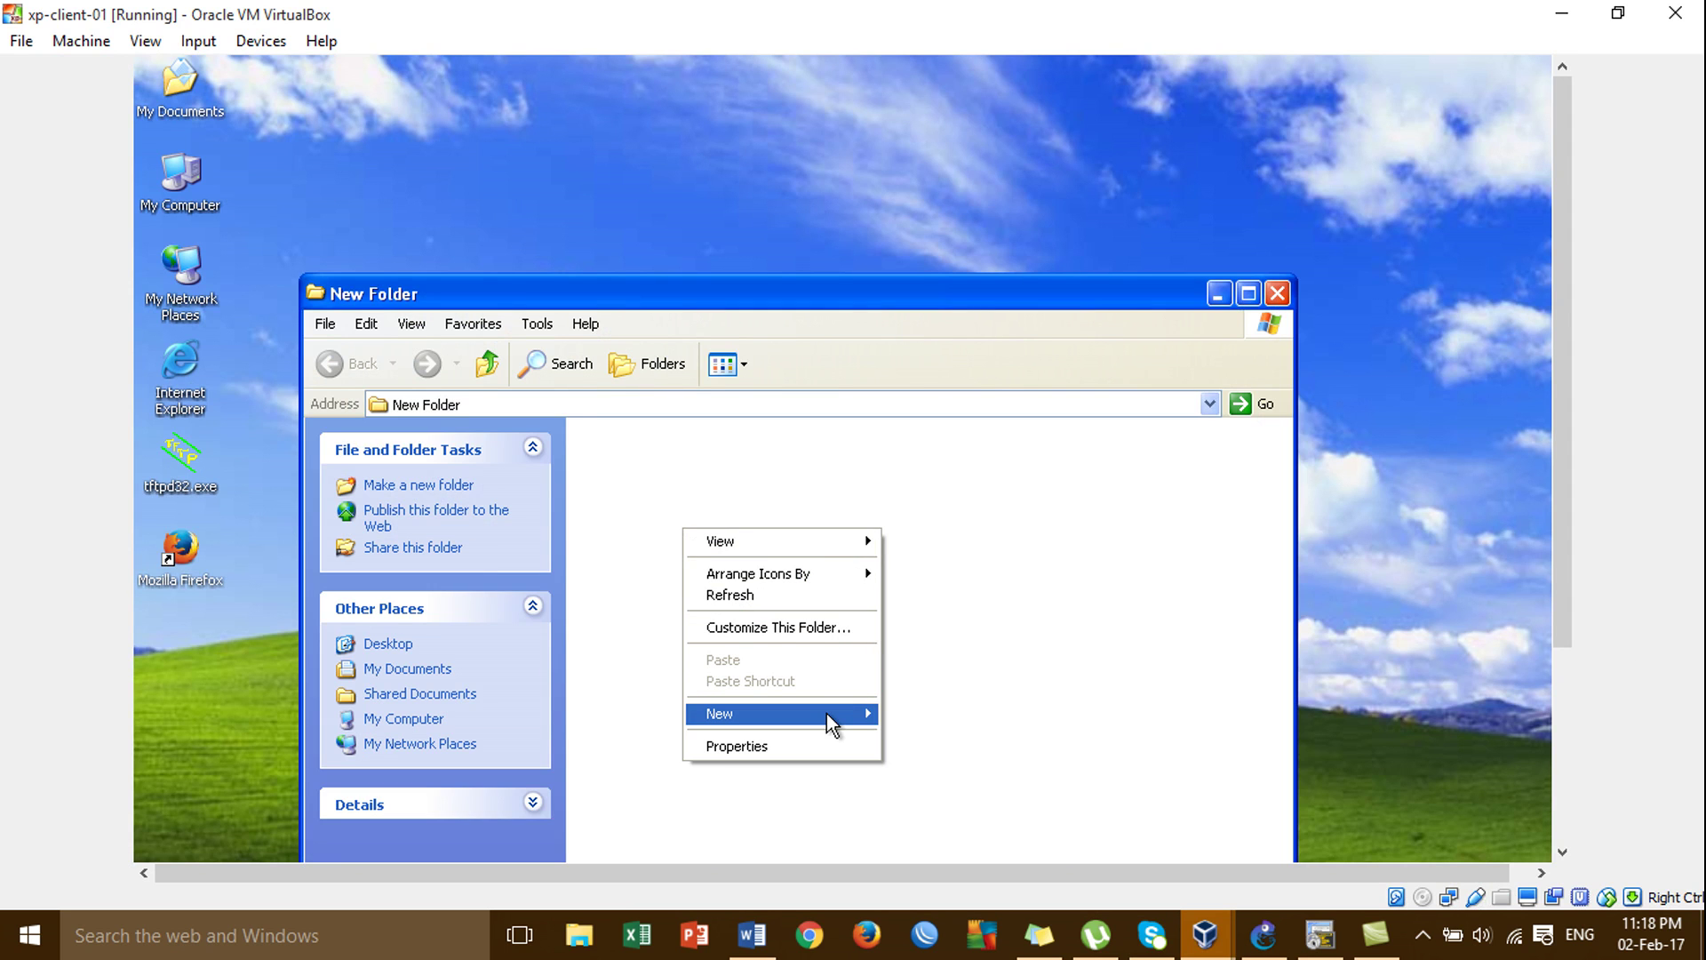
mouse_move(826, 712)
left_click(958, 798)
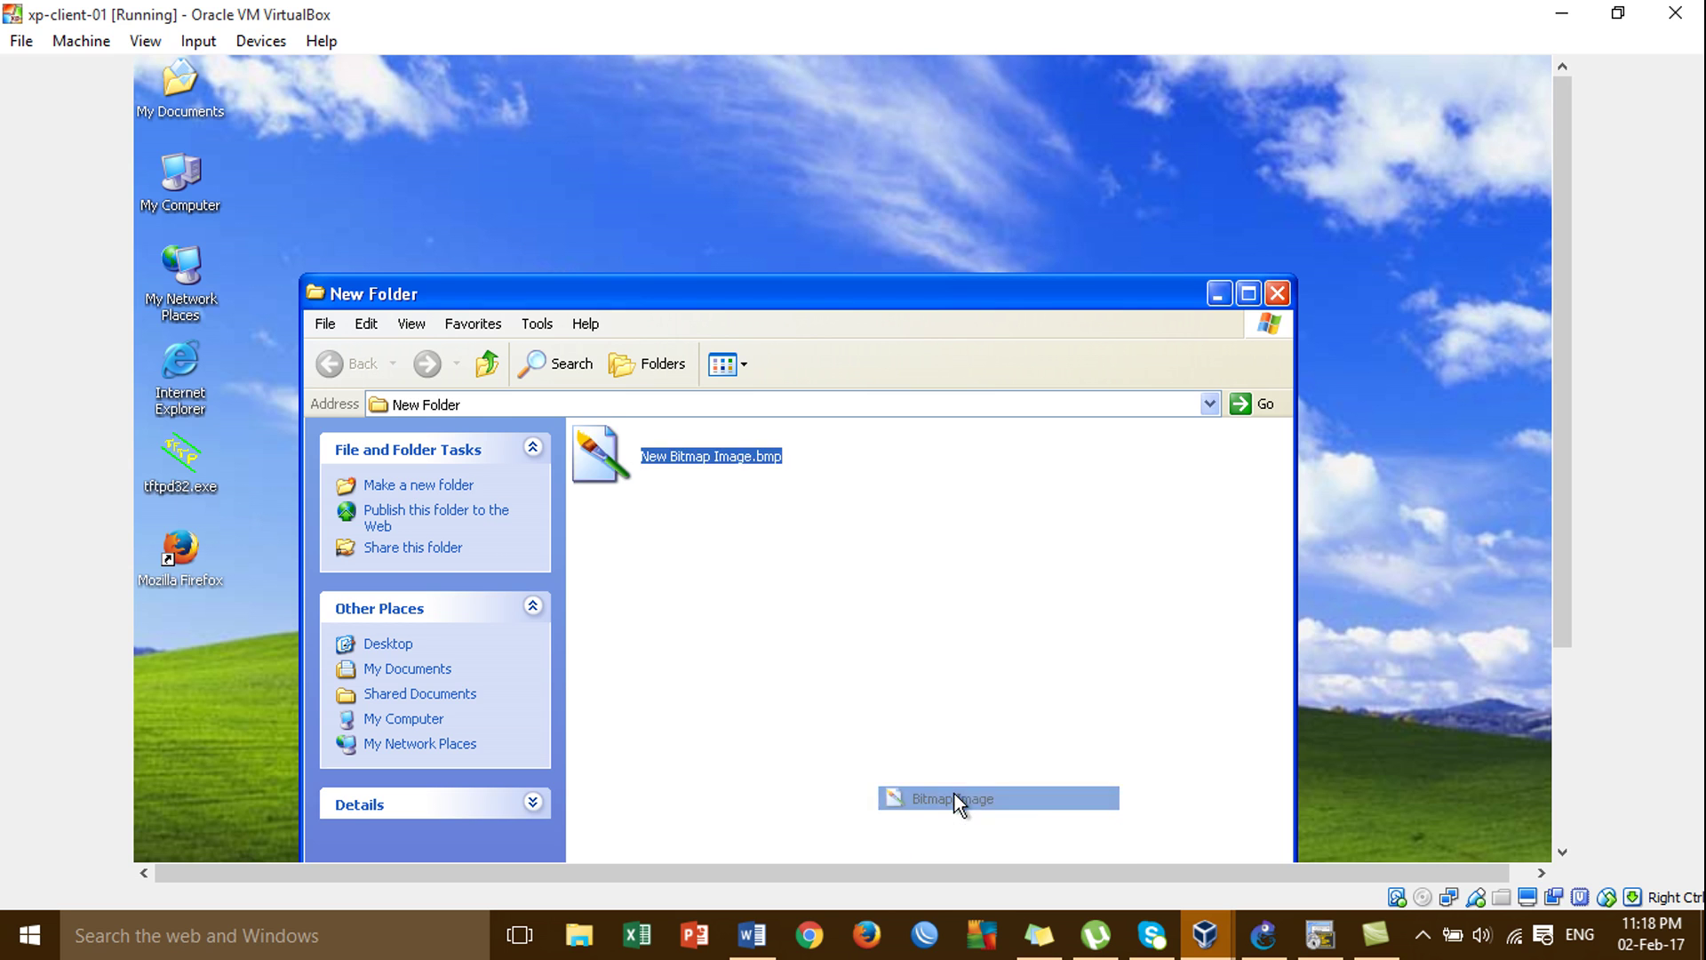
right_click(761, 590)
mouse_move(899, 786)
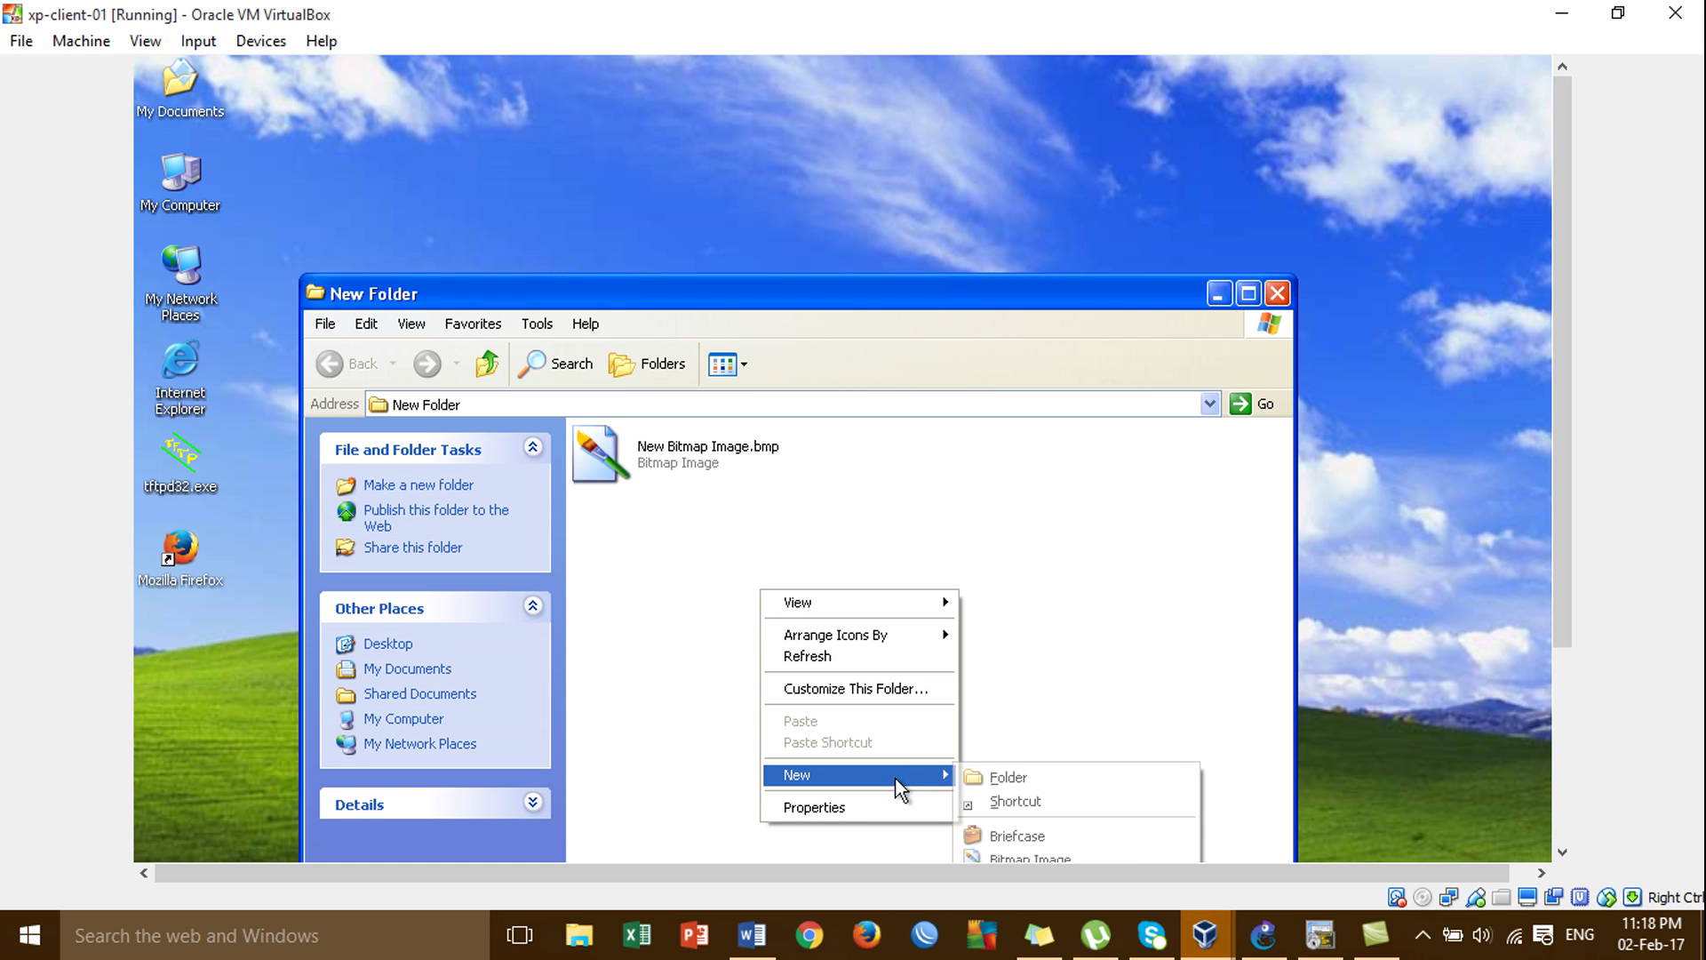
left_click(1004, 833)
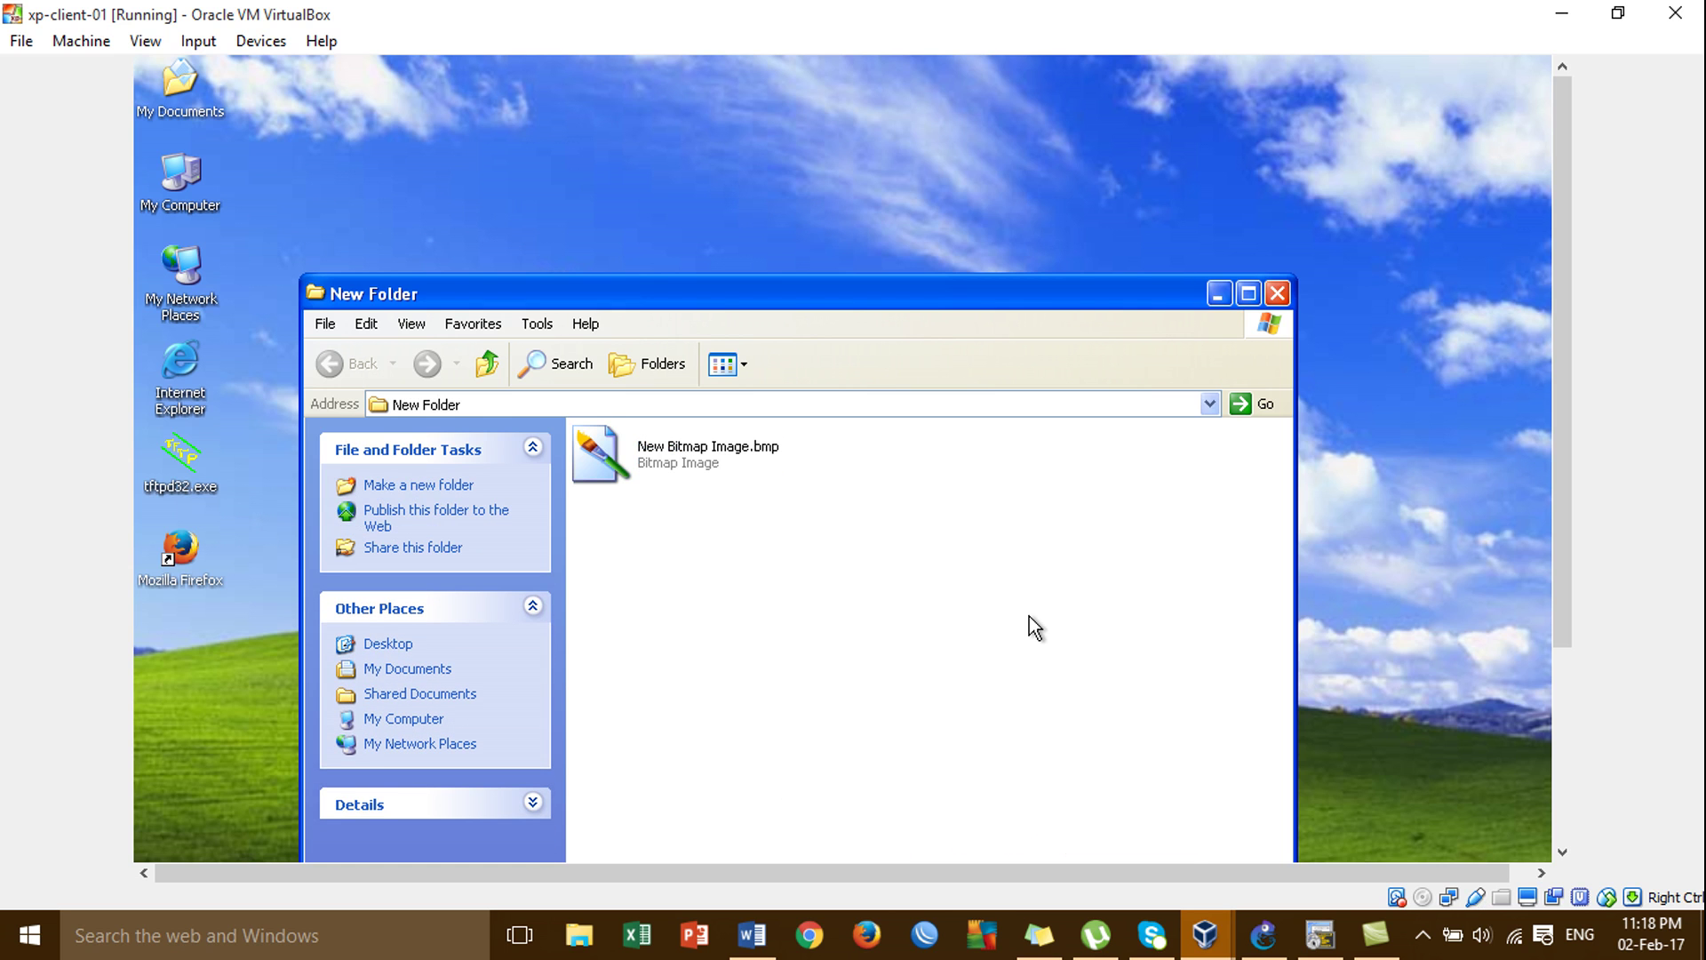
left_click(1277, 293)
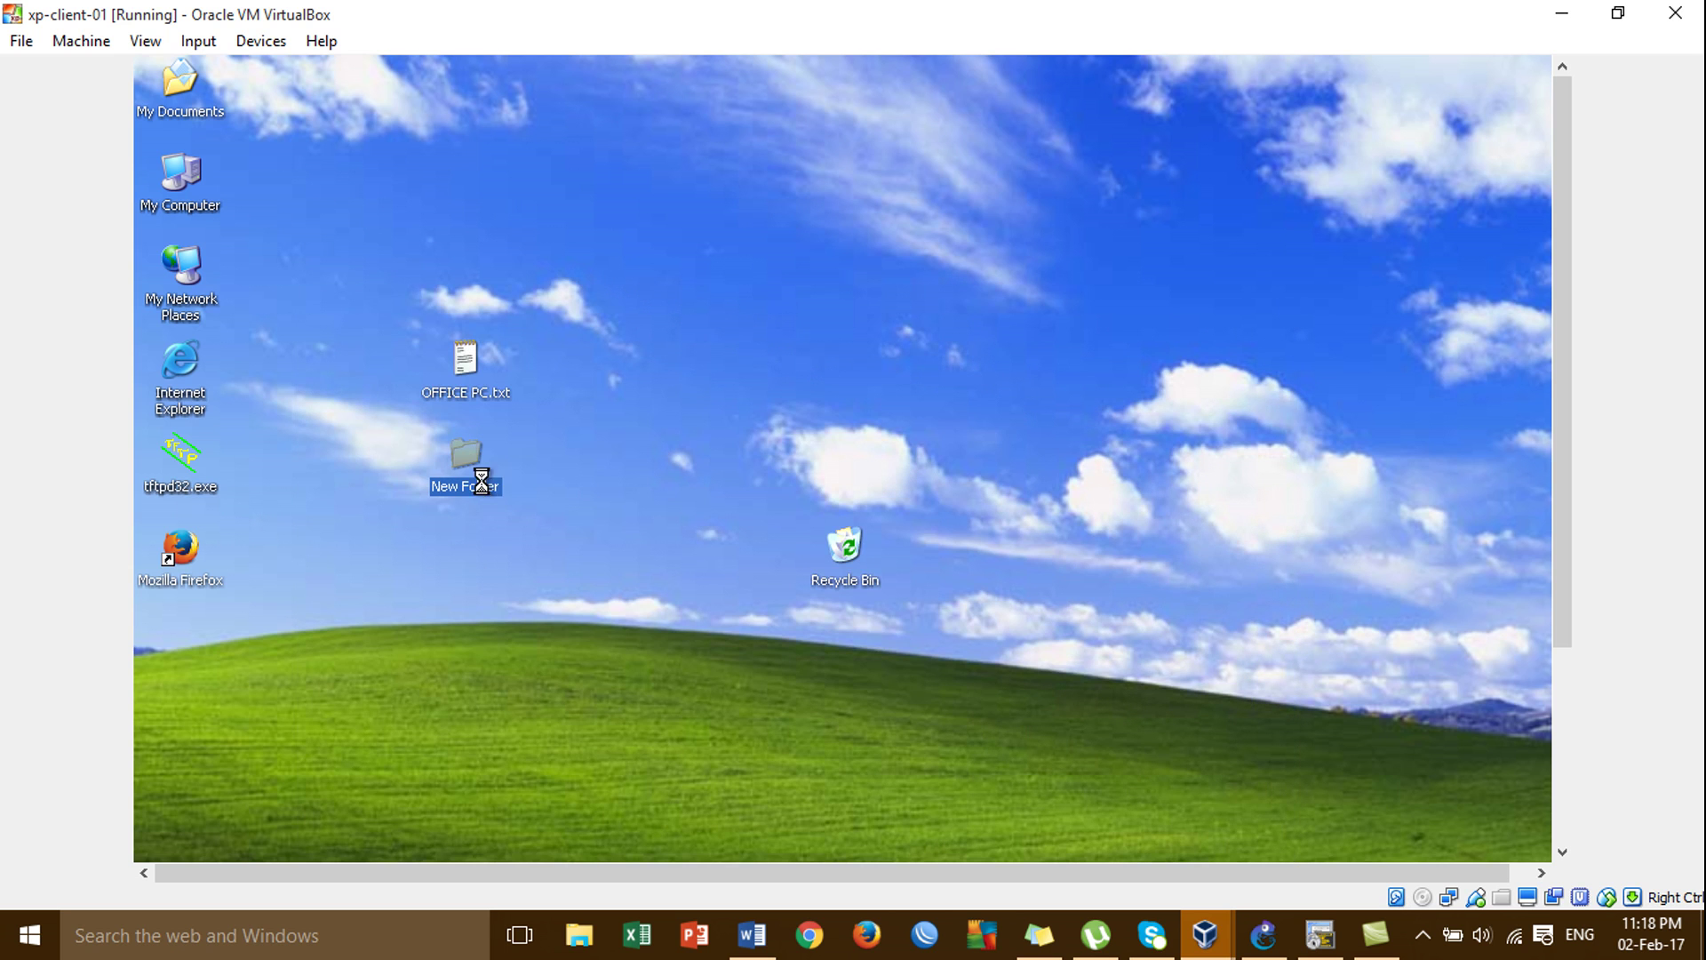
Open New Folder's Properties dialog at the Sharing tab.
right_click(482, 481)
left_click(599, 762)
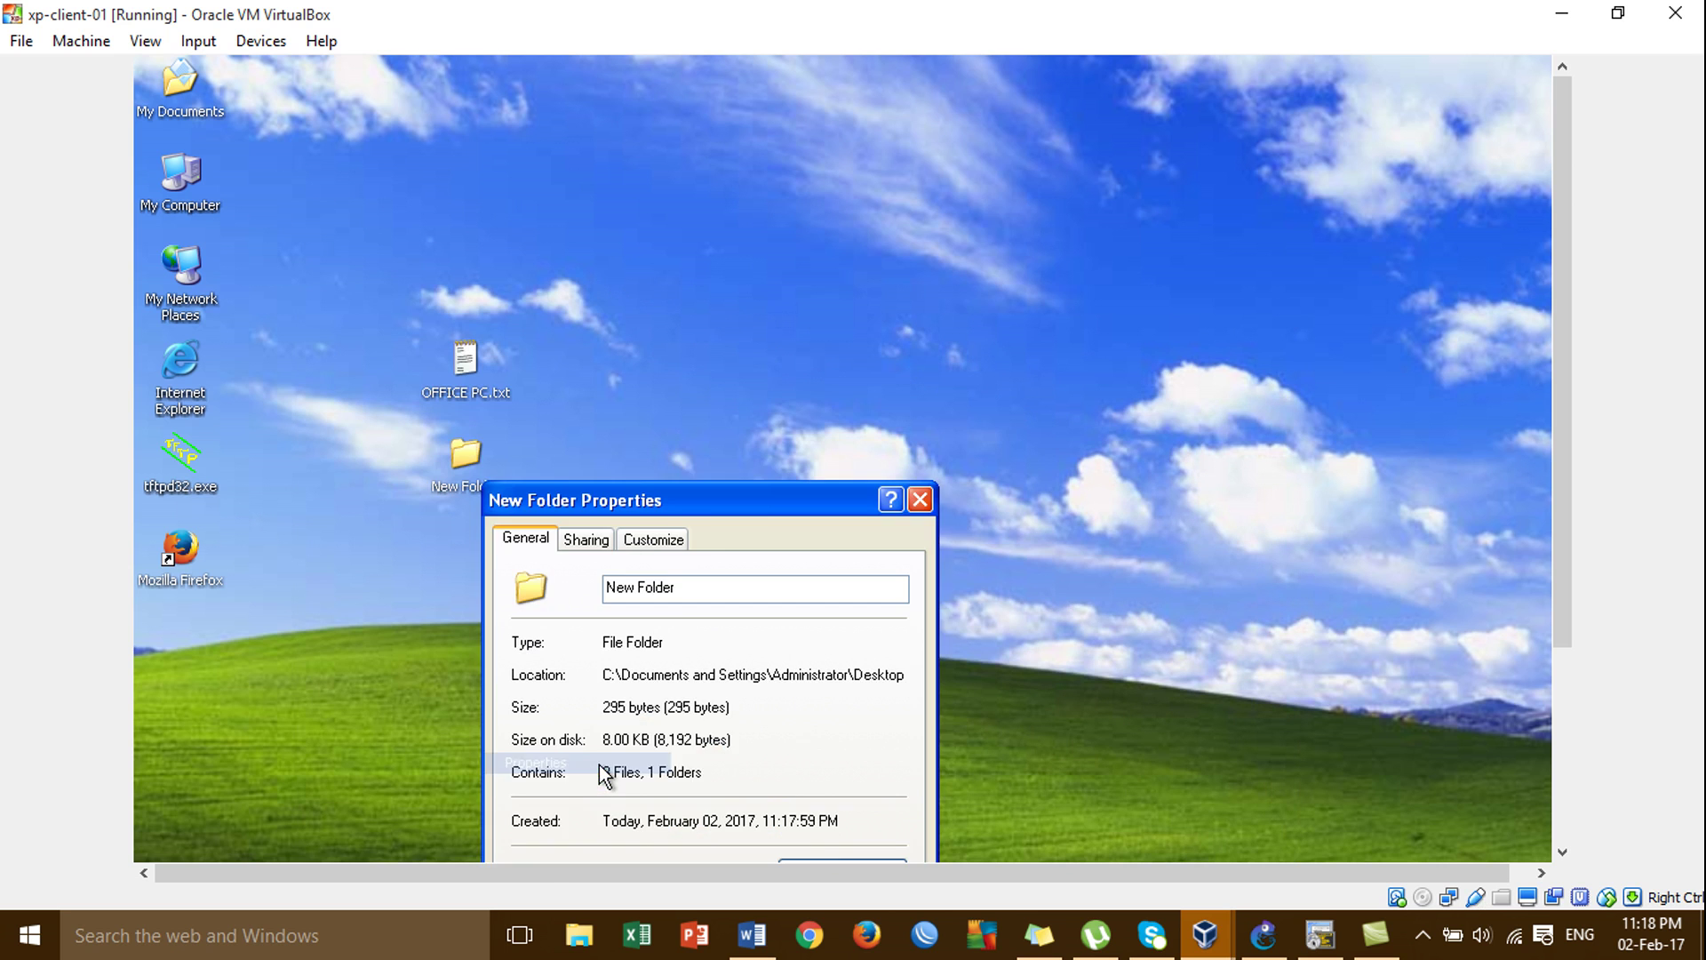
left_click_drag(717, 490, 789, 164)
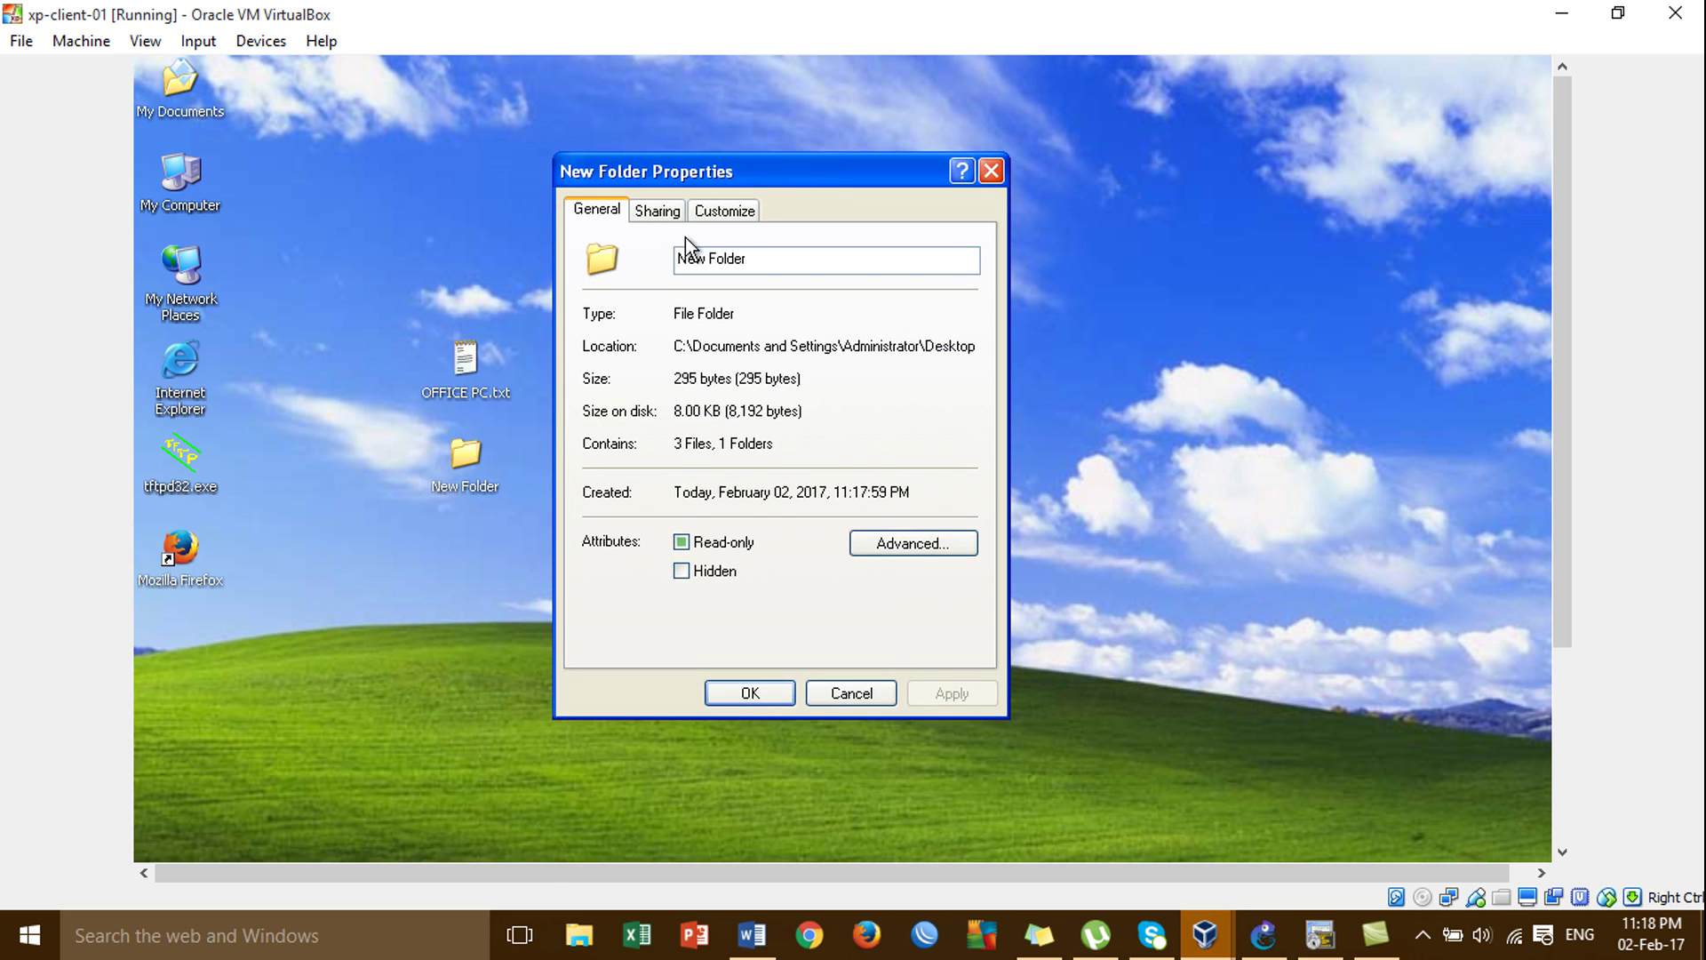
left_click(673, 220)
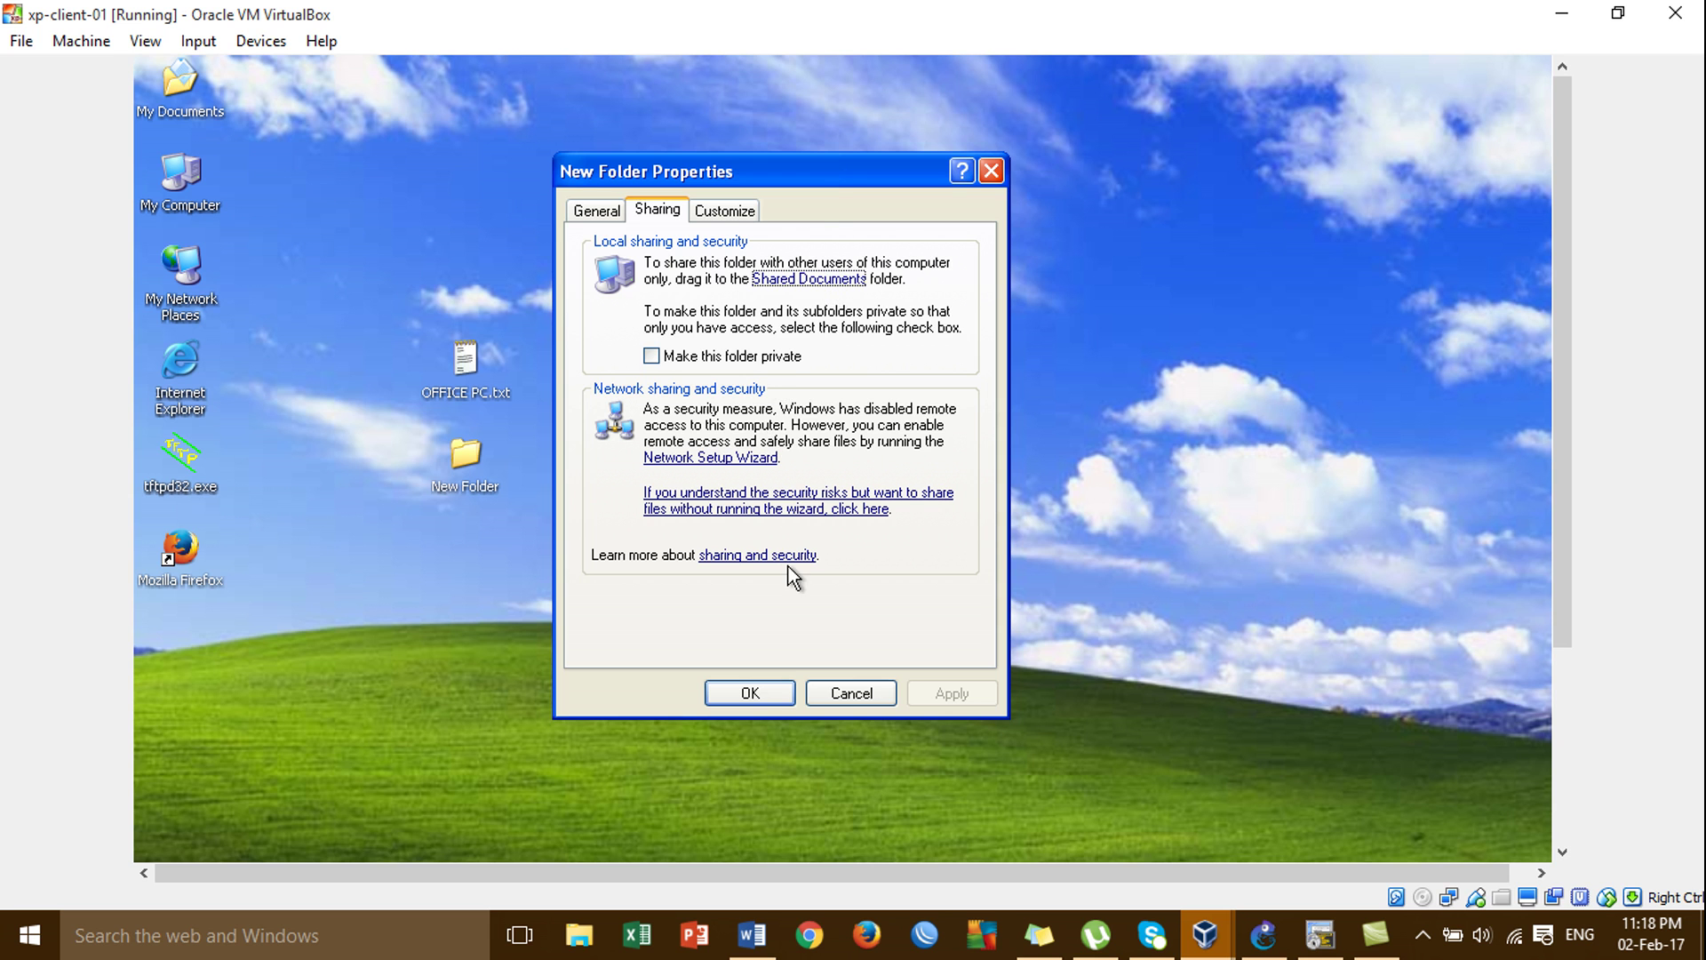
Close a stray Shared Documents window and reopen New Folder's Sharing and Security settings.
left_click(808, 280)
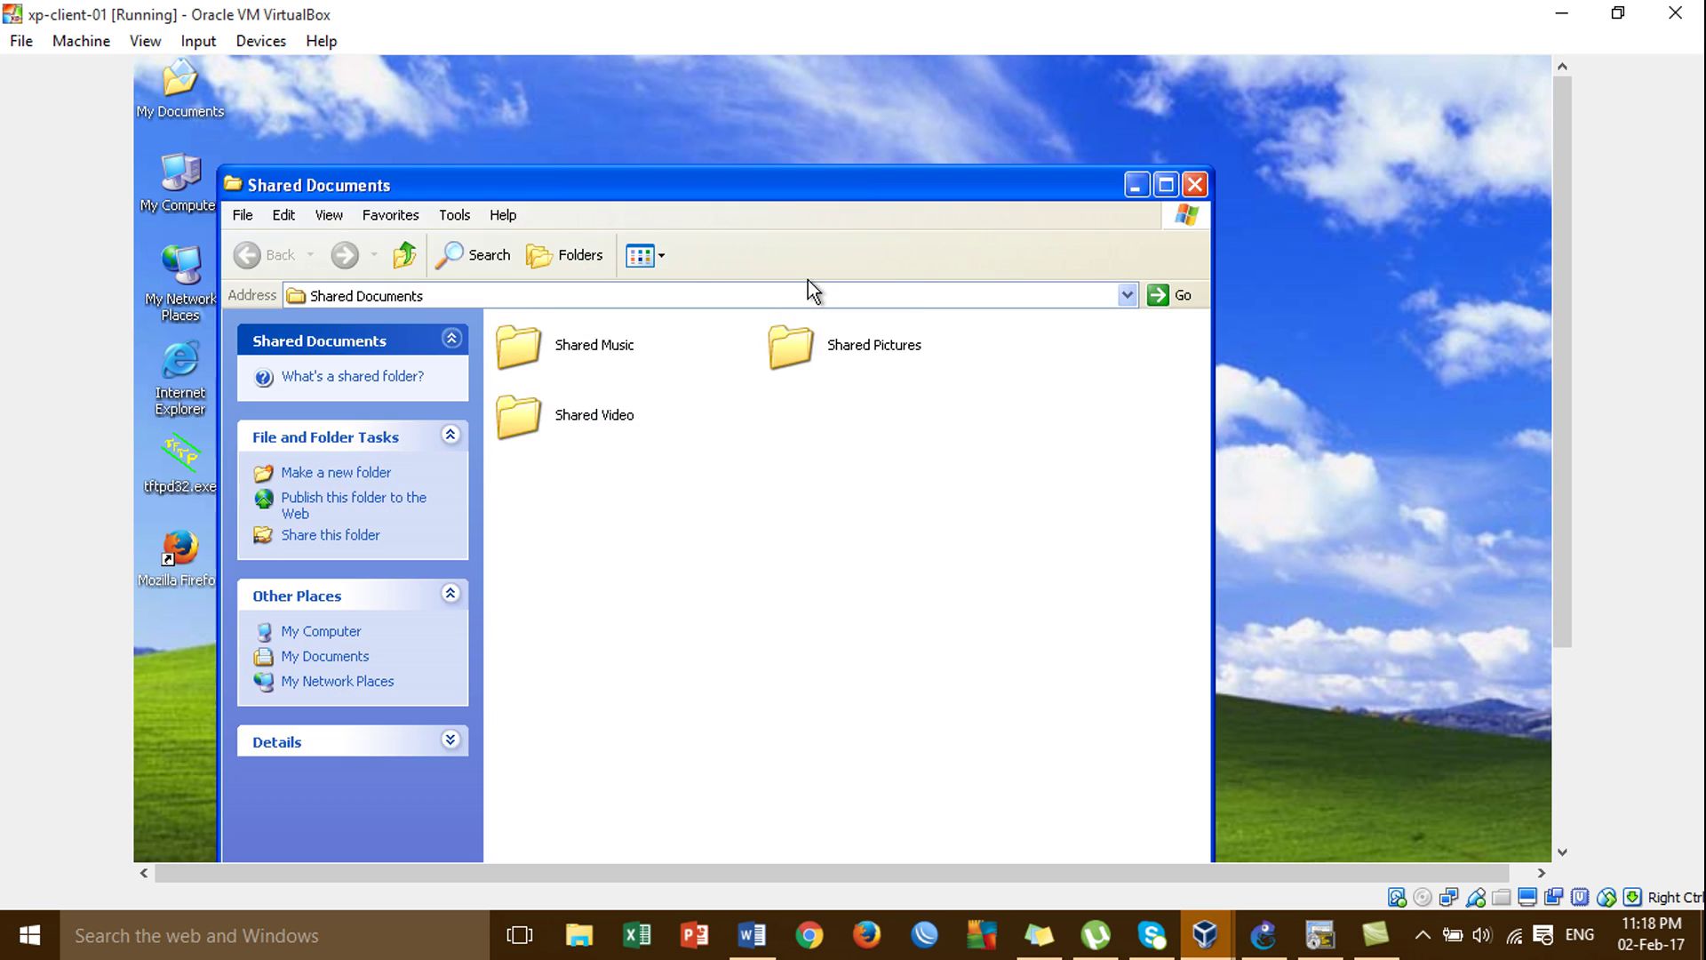
left_click(1194, 185)
right_click(479, 448)
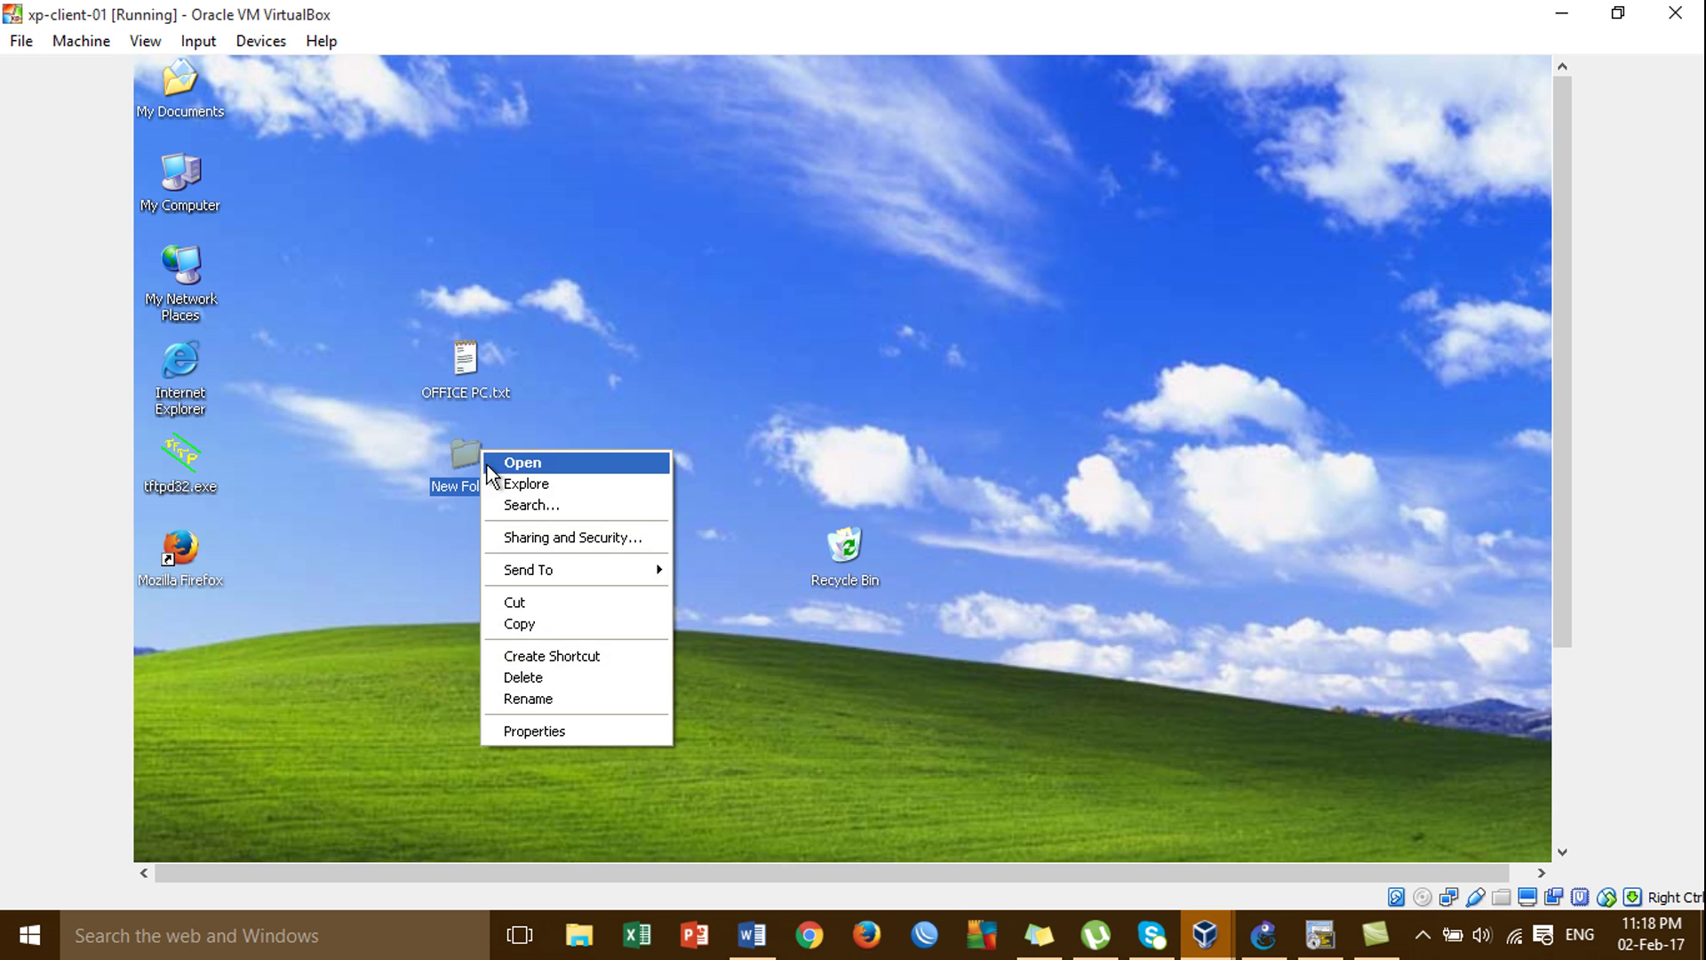
left_click(580, 536)
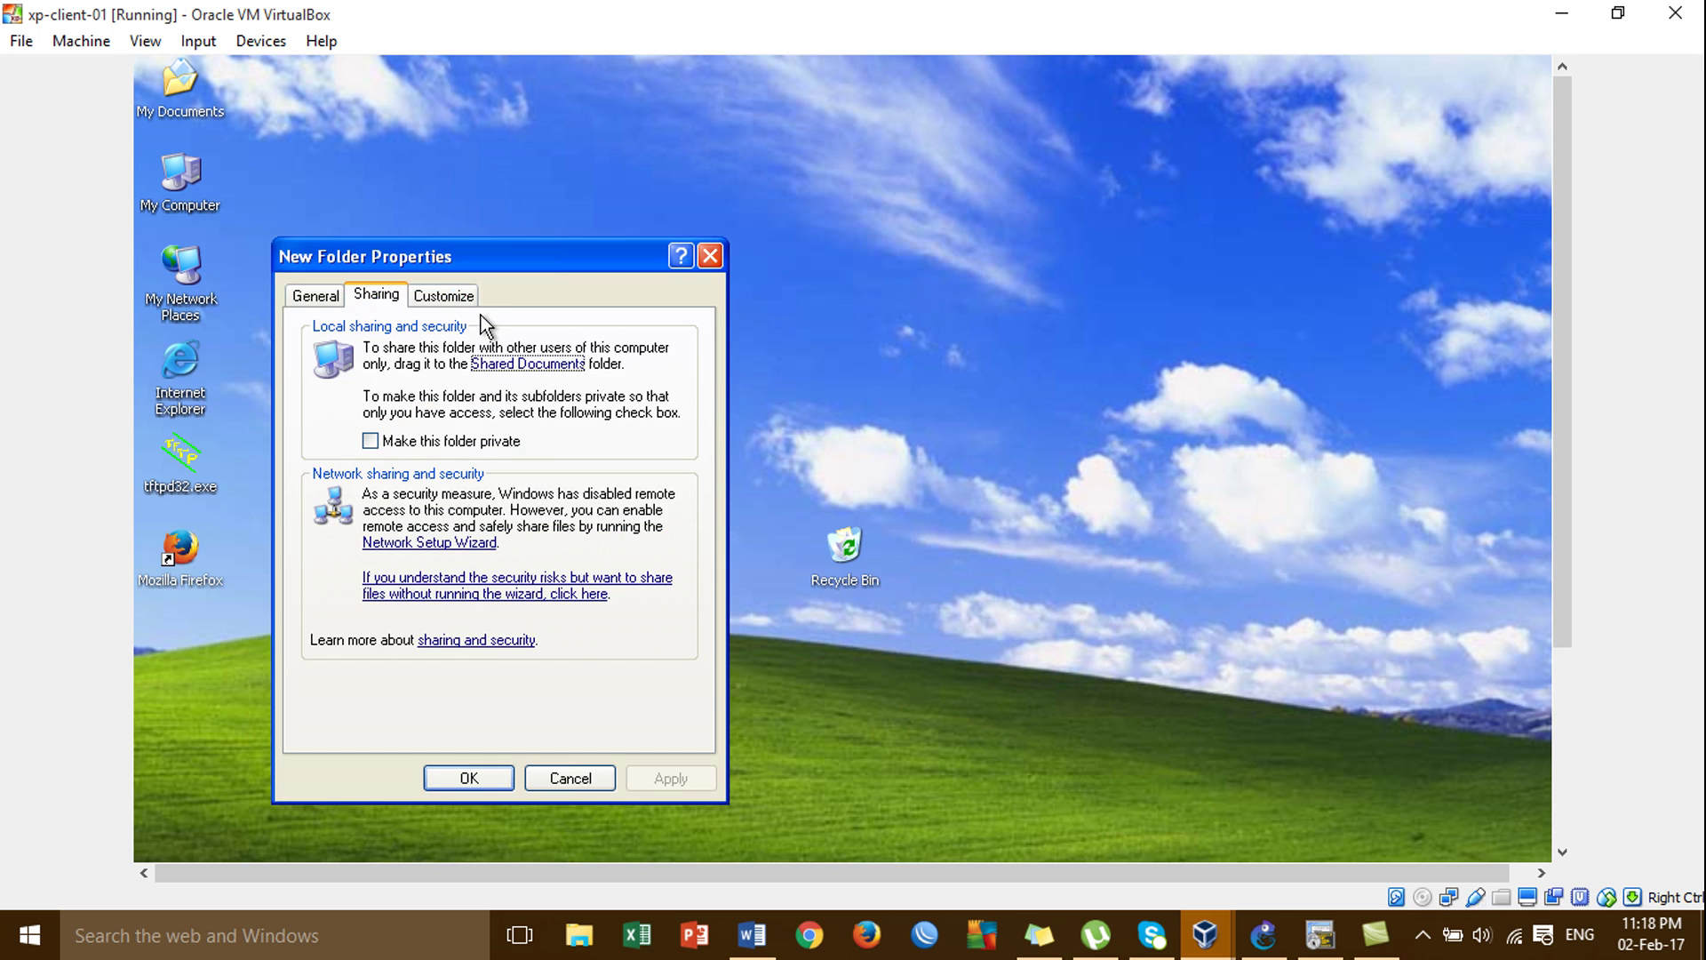
left_click_drag(469, 259, 685, 157)
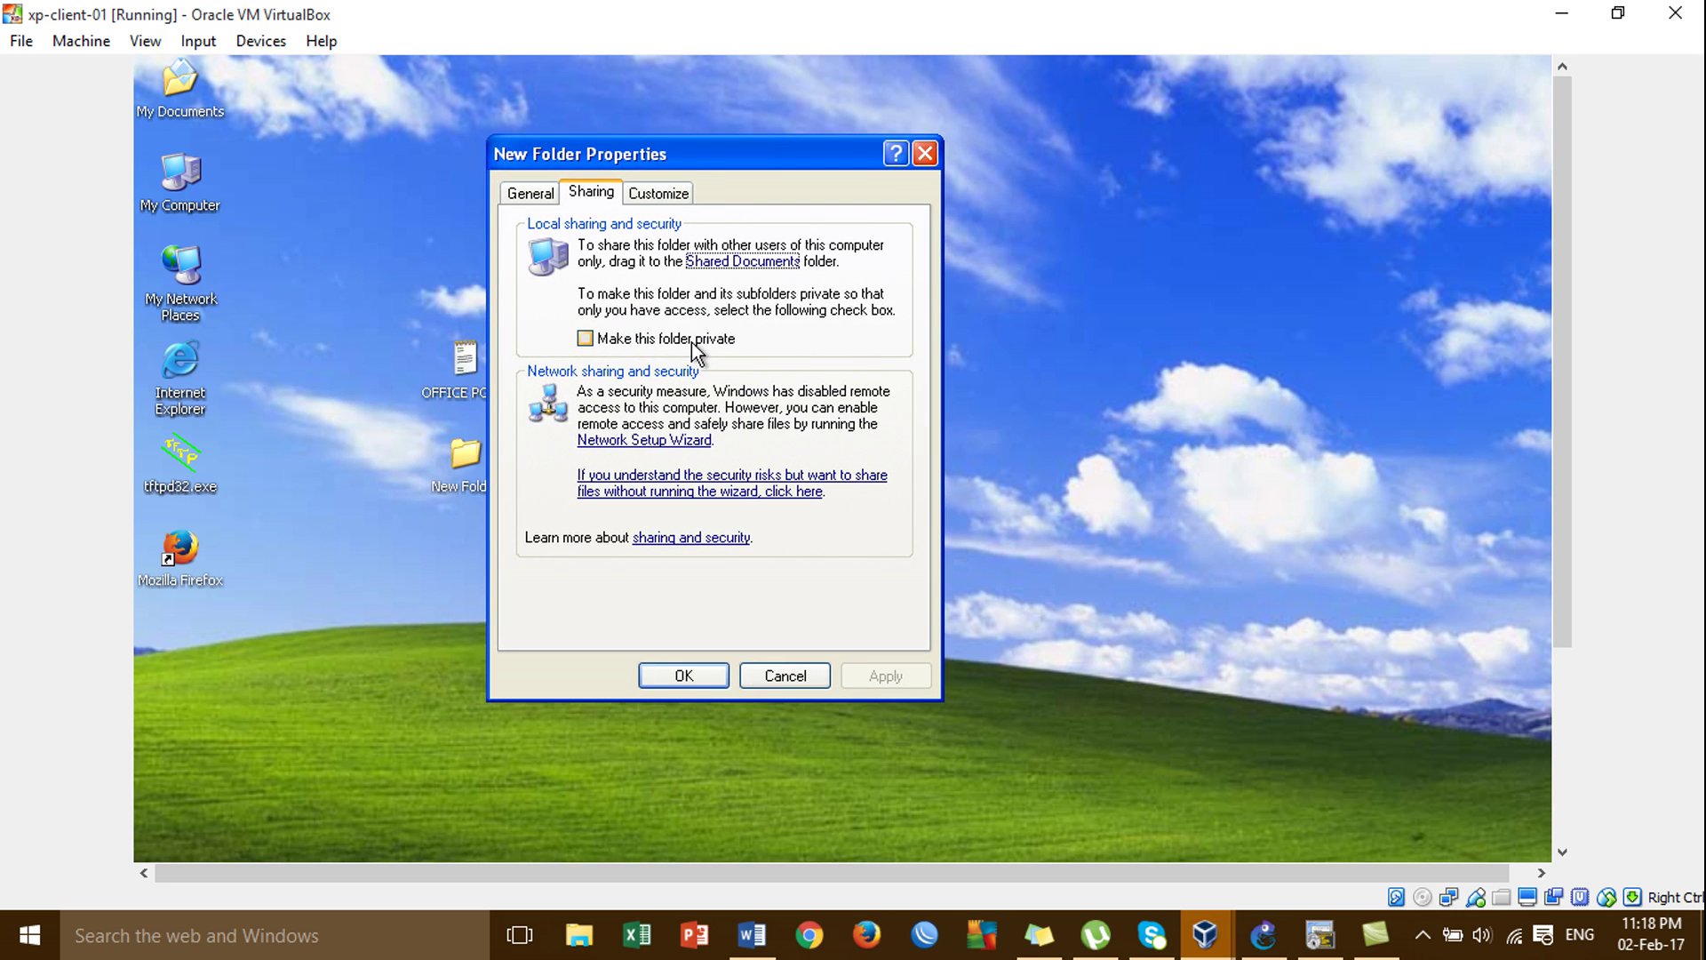
Enable file sharing with Just enable file sharing, skipping the Network Setup Wizard.
left_click(686, 484)
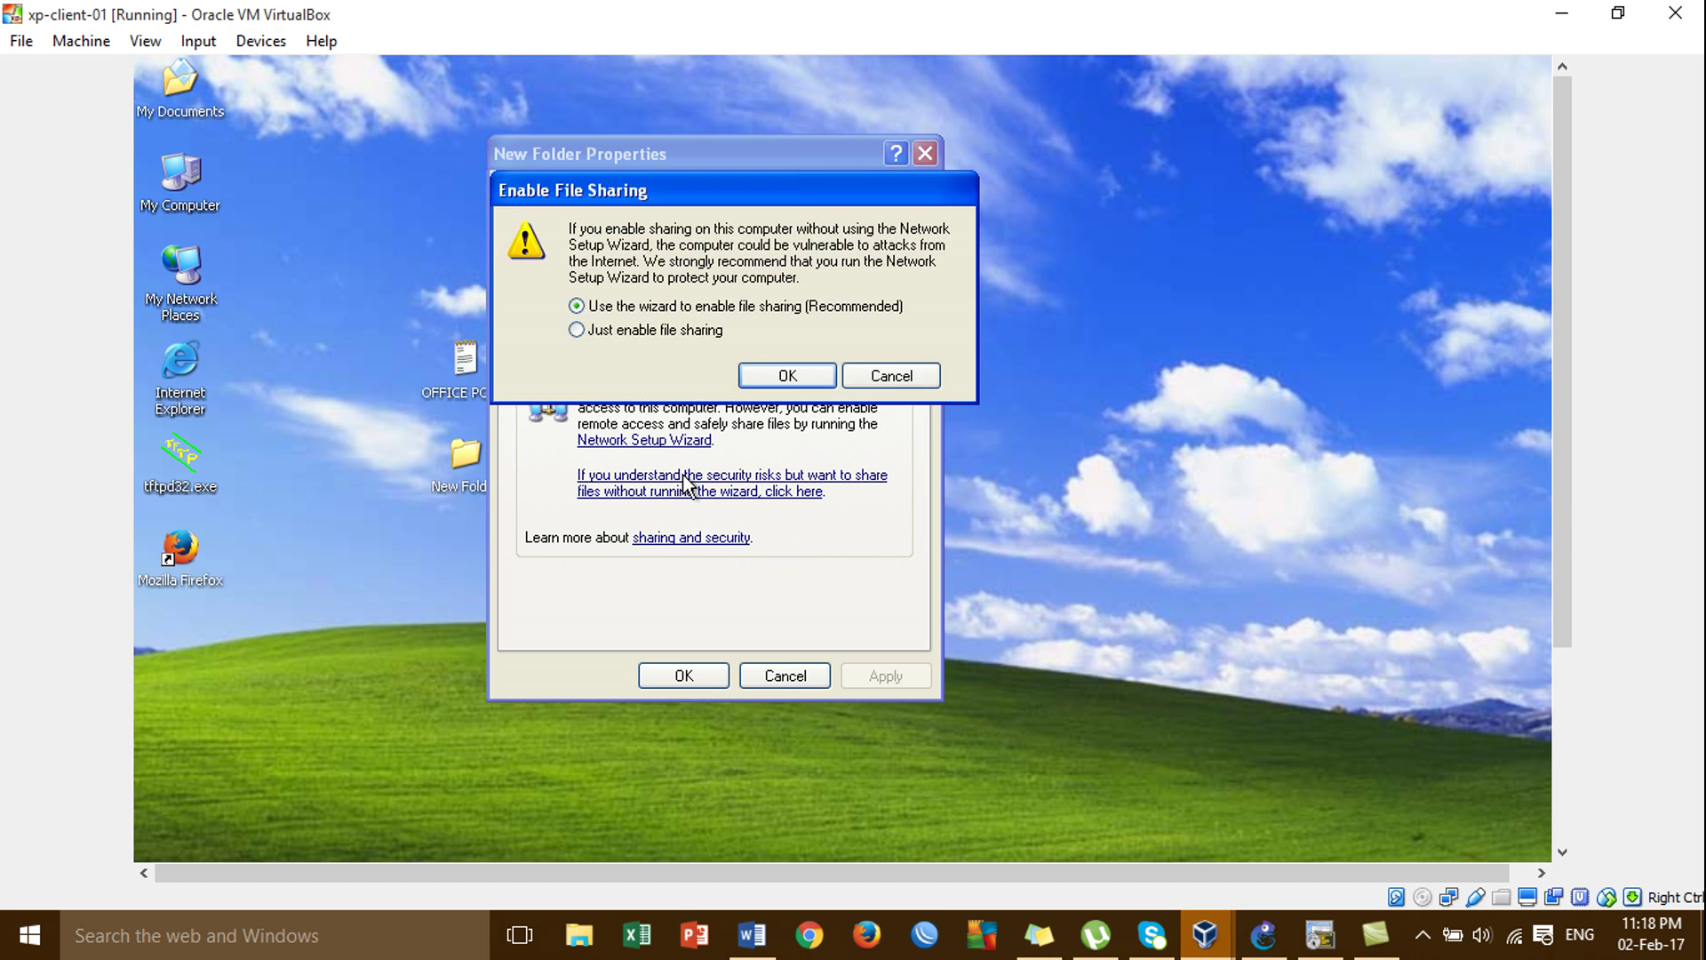
left_click(888, 373)
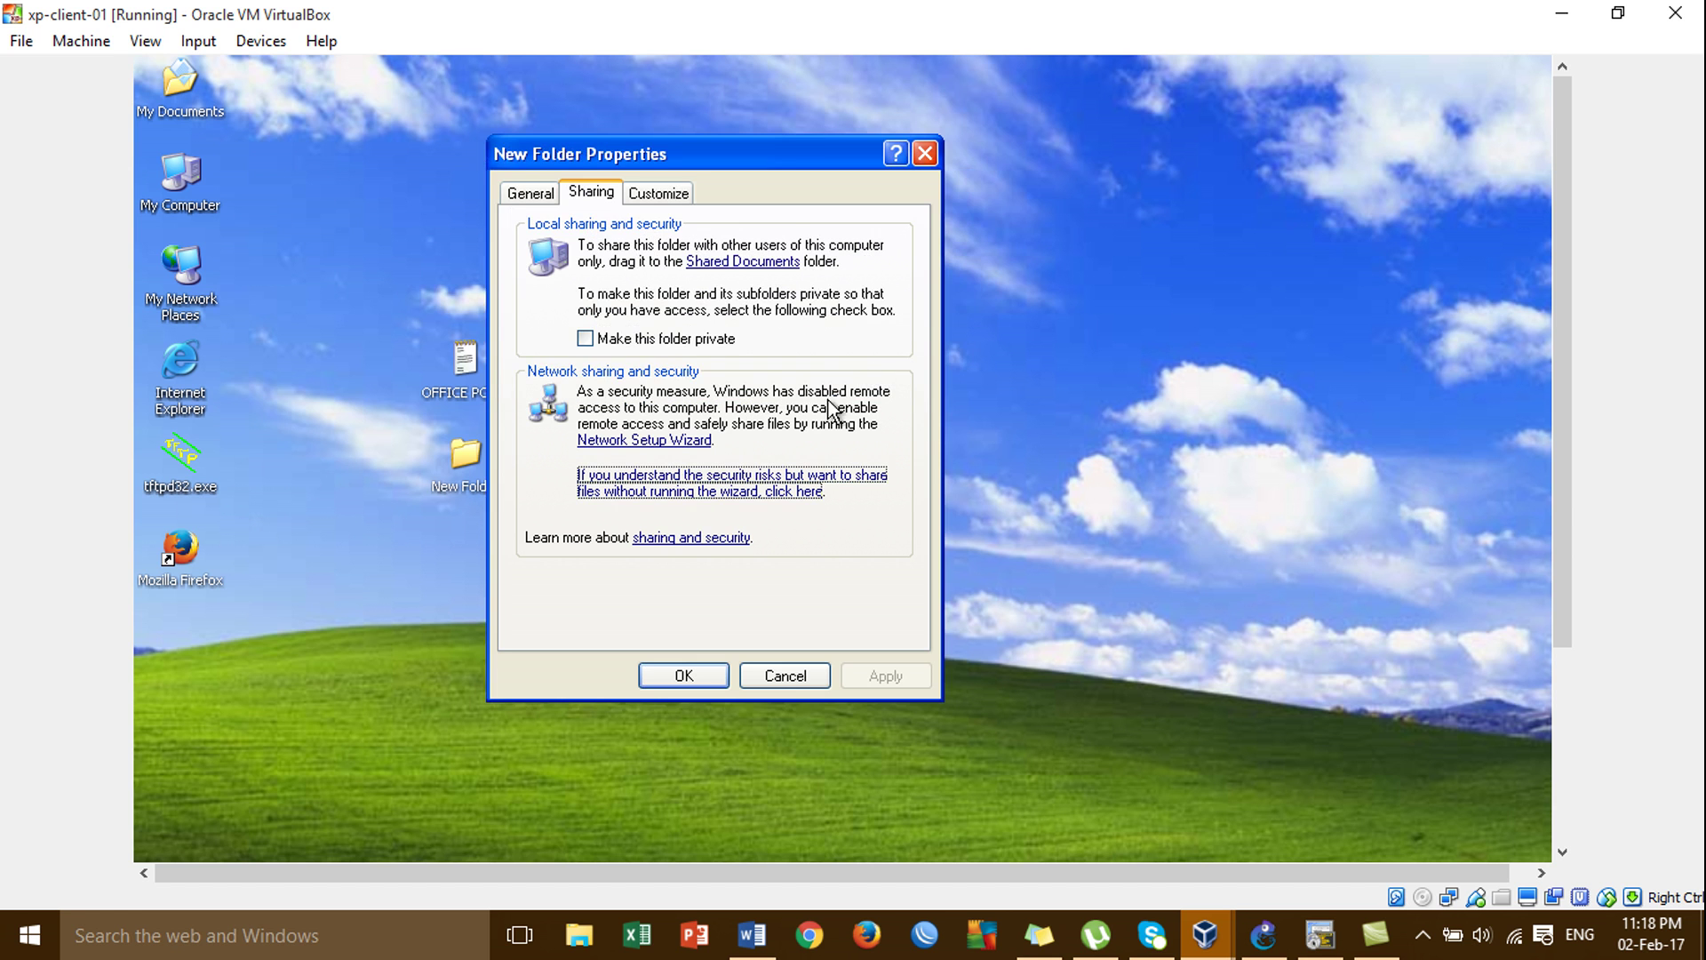
left_click(700, 494)
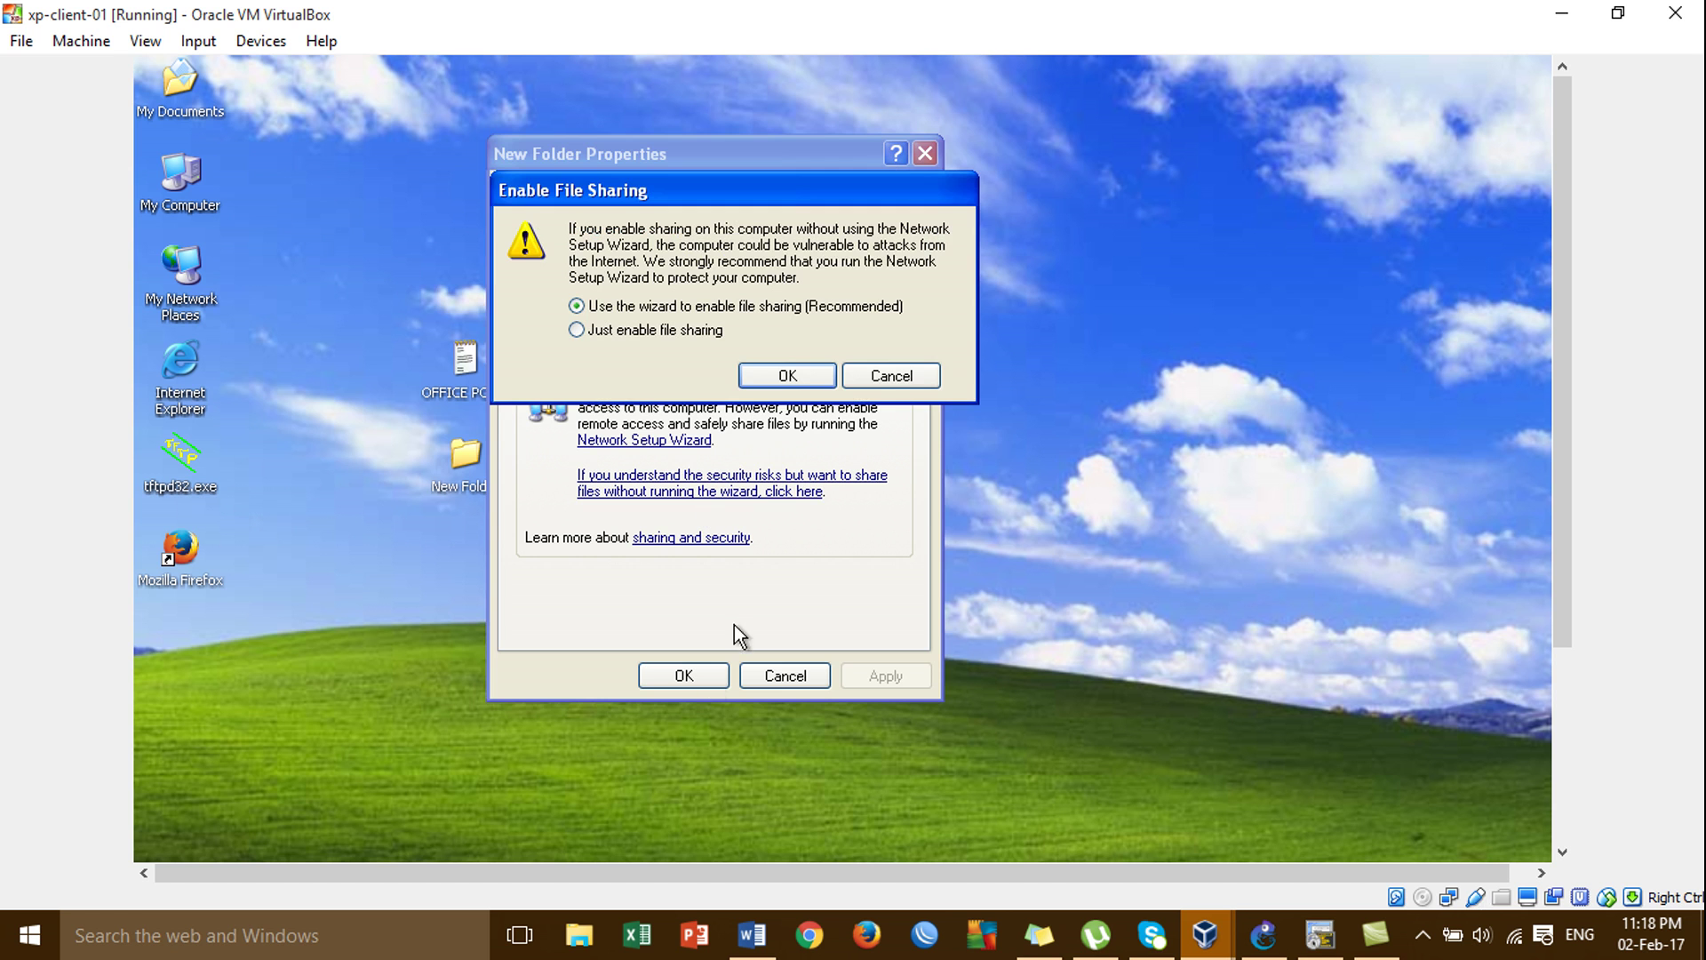
left_click(782, 377)
left_click(1086, 686)
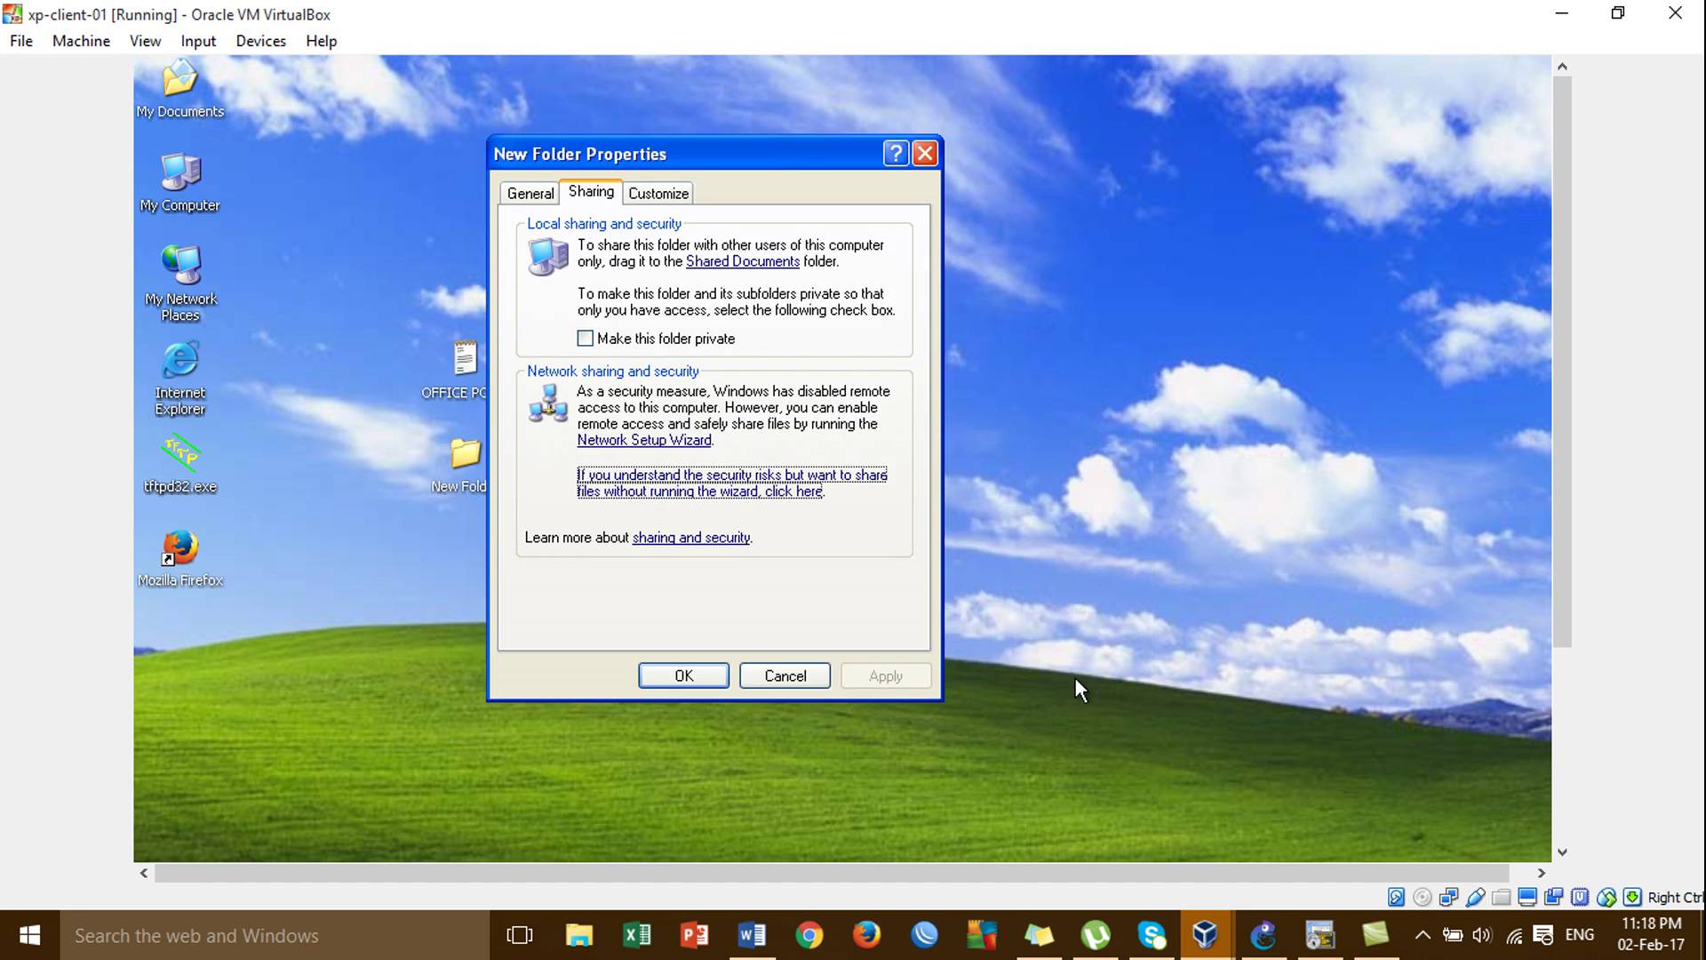
left_click(721, 486)
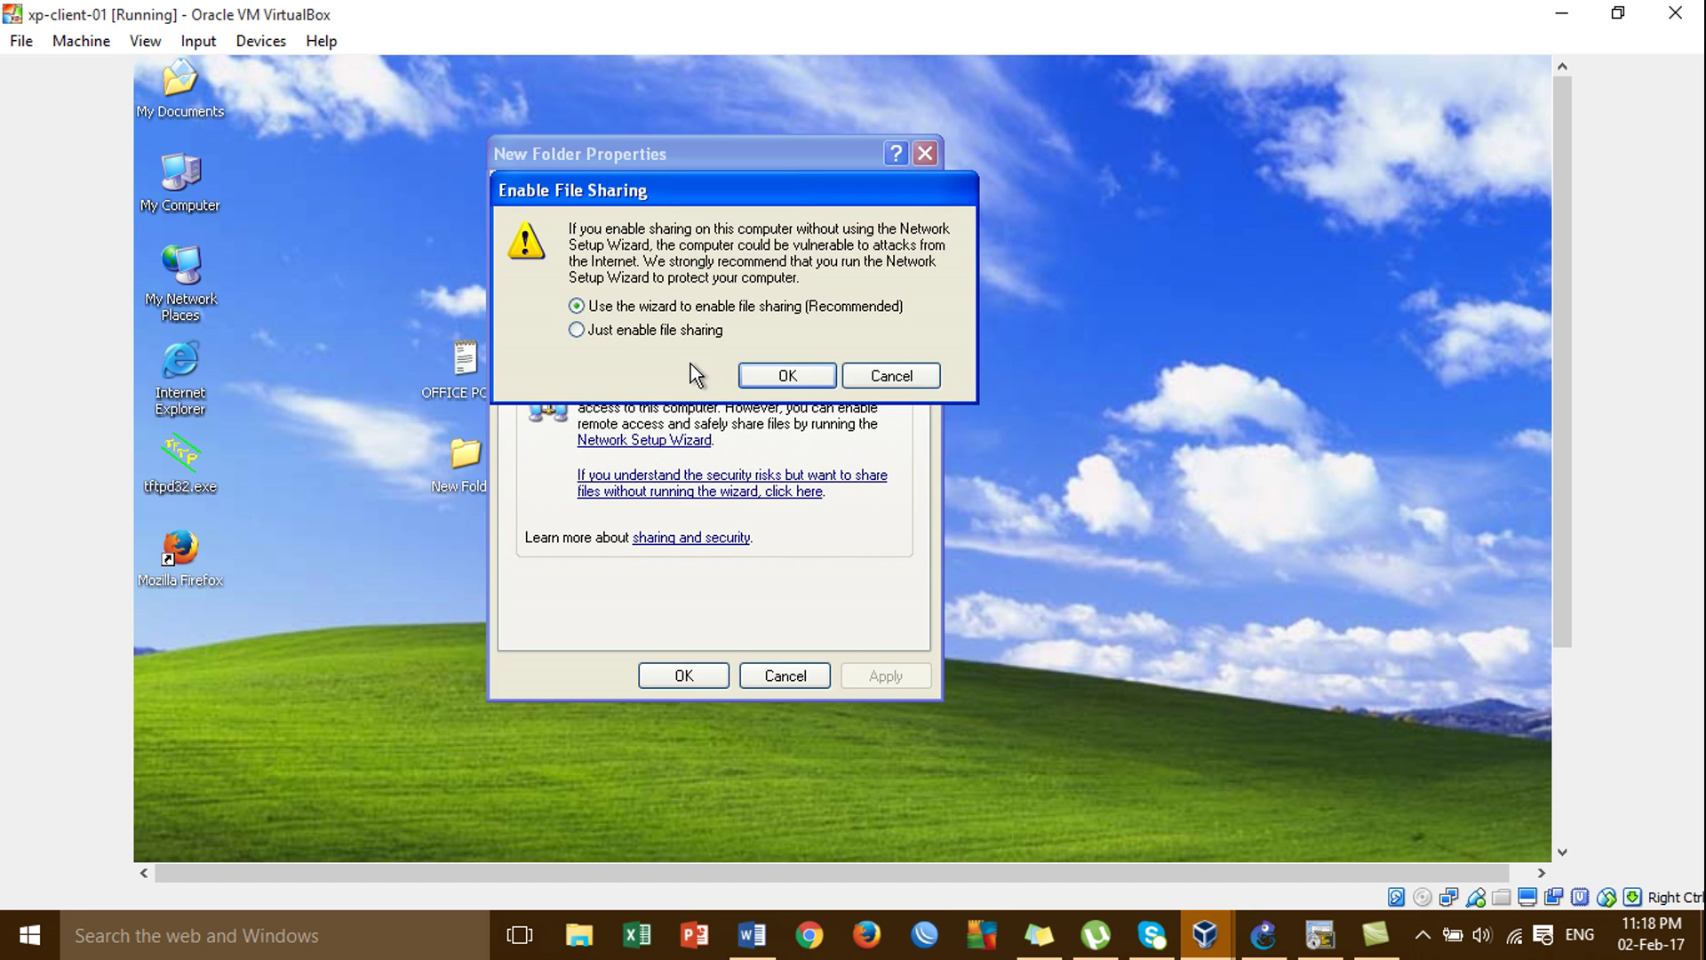
left_click(683, 334)
left_click(787, 377)
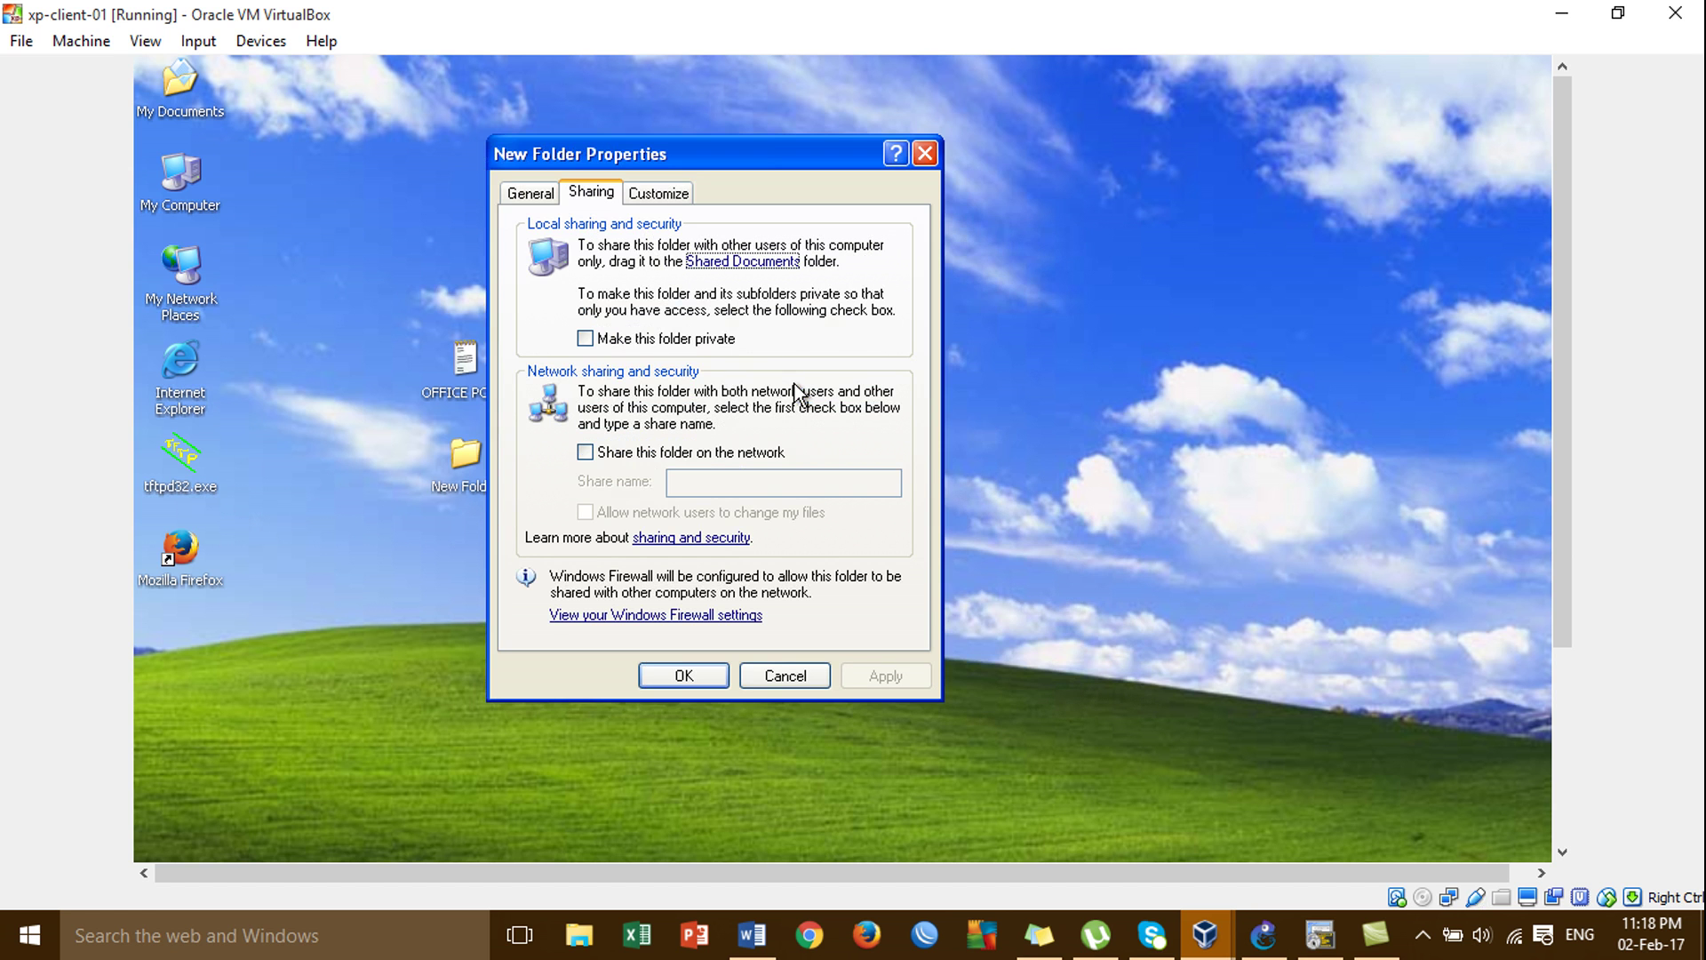
Tick Share this folder on the network as New Folder, apply and close Properties.
left_click(770, 453)
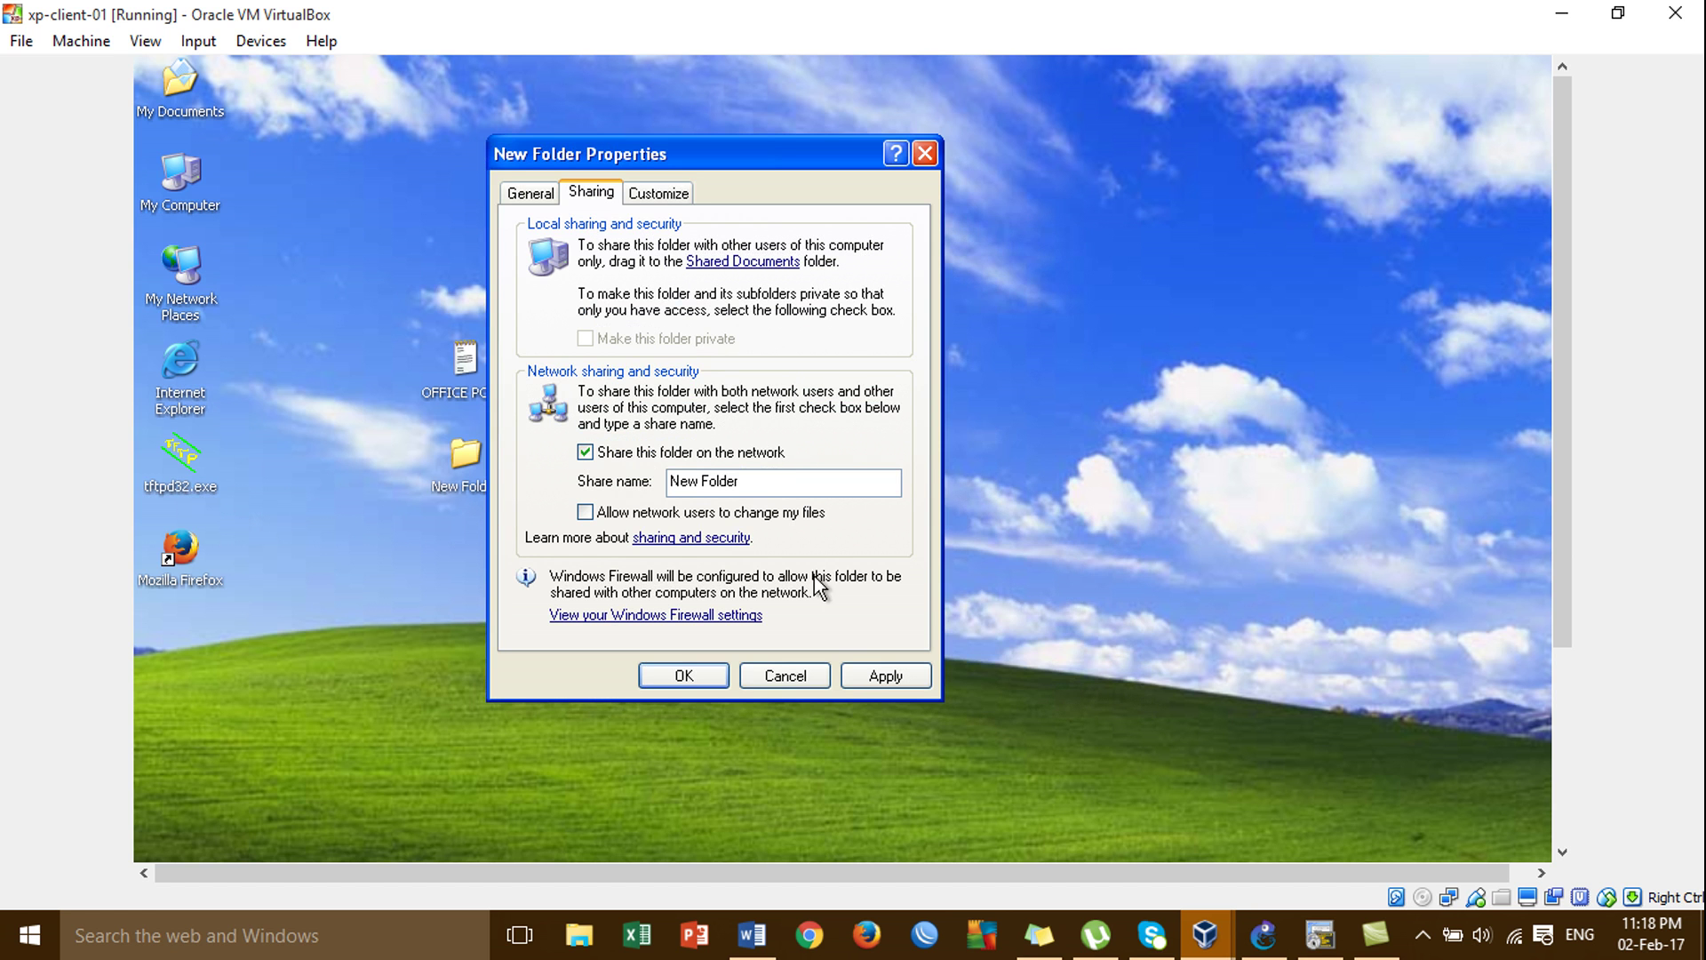
left_click(849, 668)
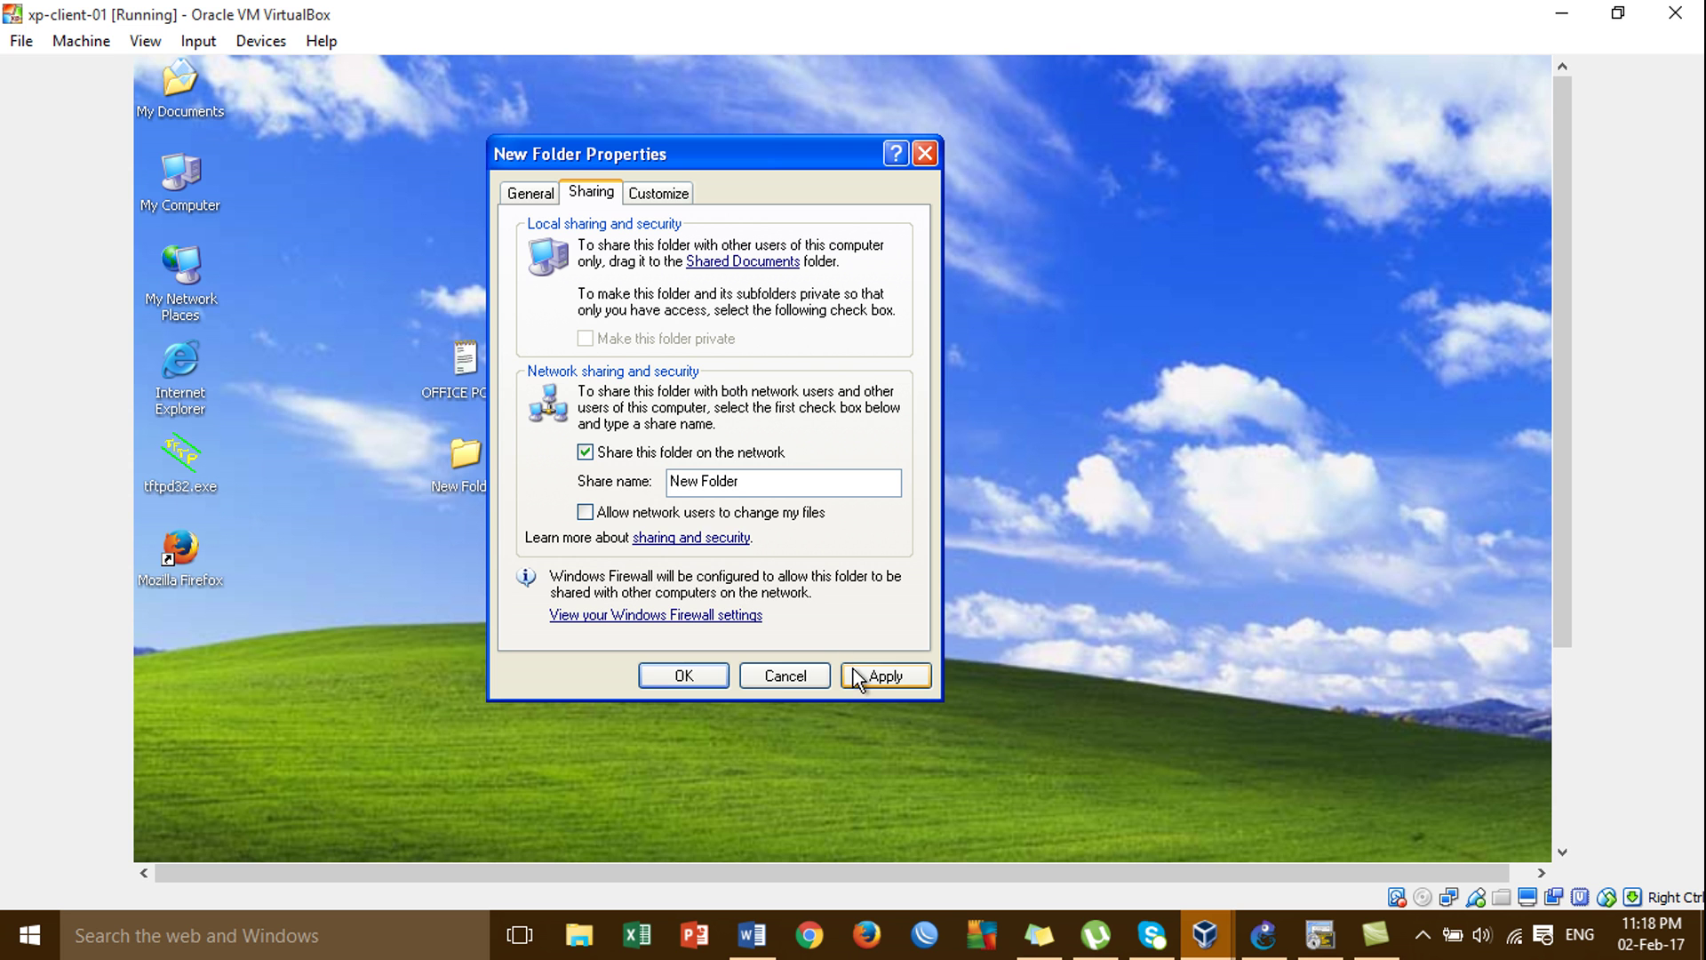
left_click(709, 677)
Reopen New Folder's properties to verify the network share, then close the dialog.
right_click(464, 455)
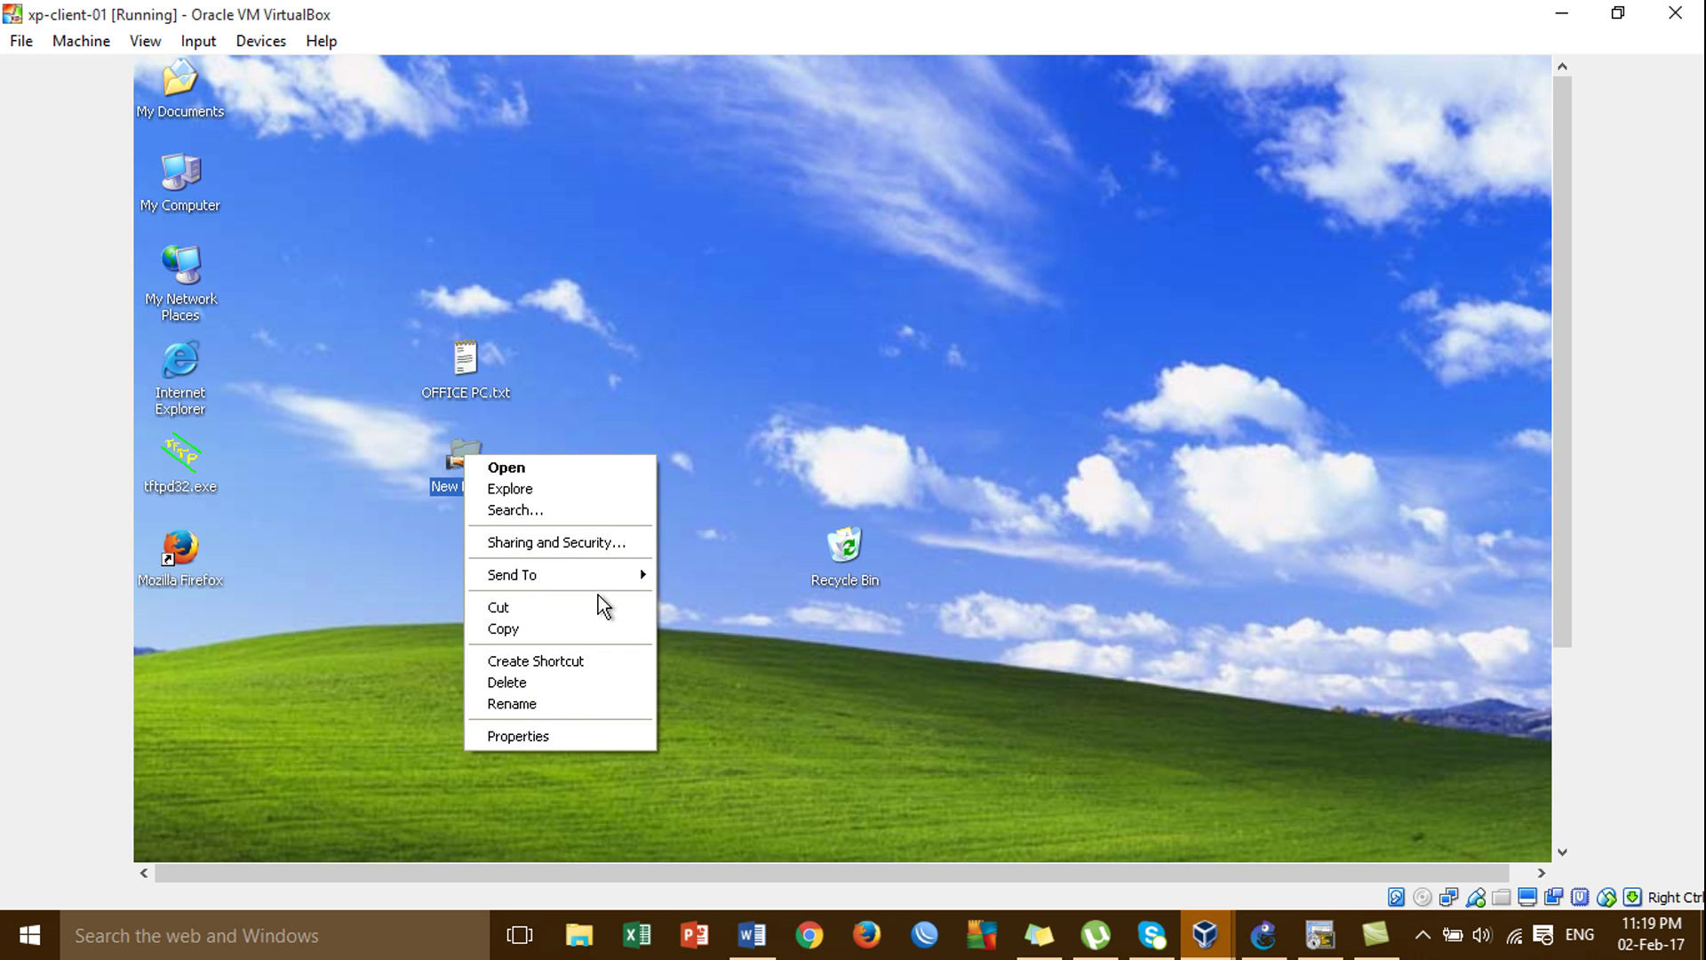
left_click(626, 543)
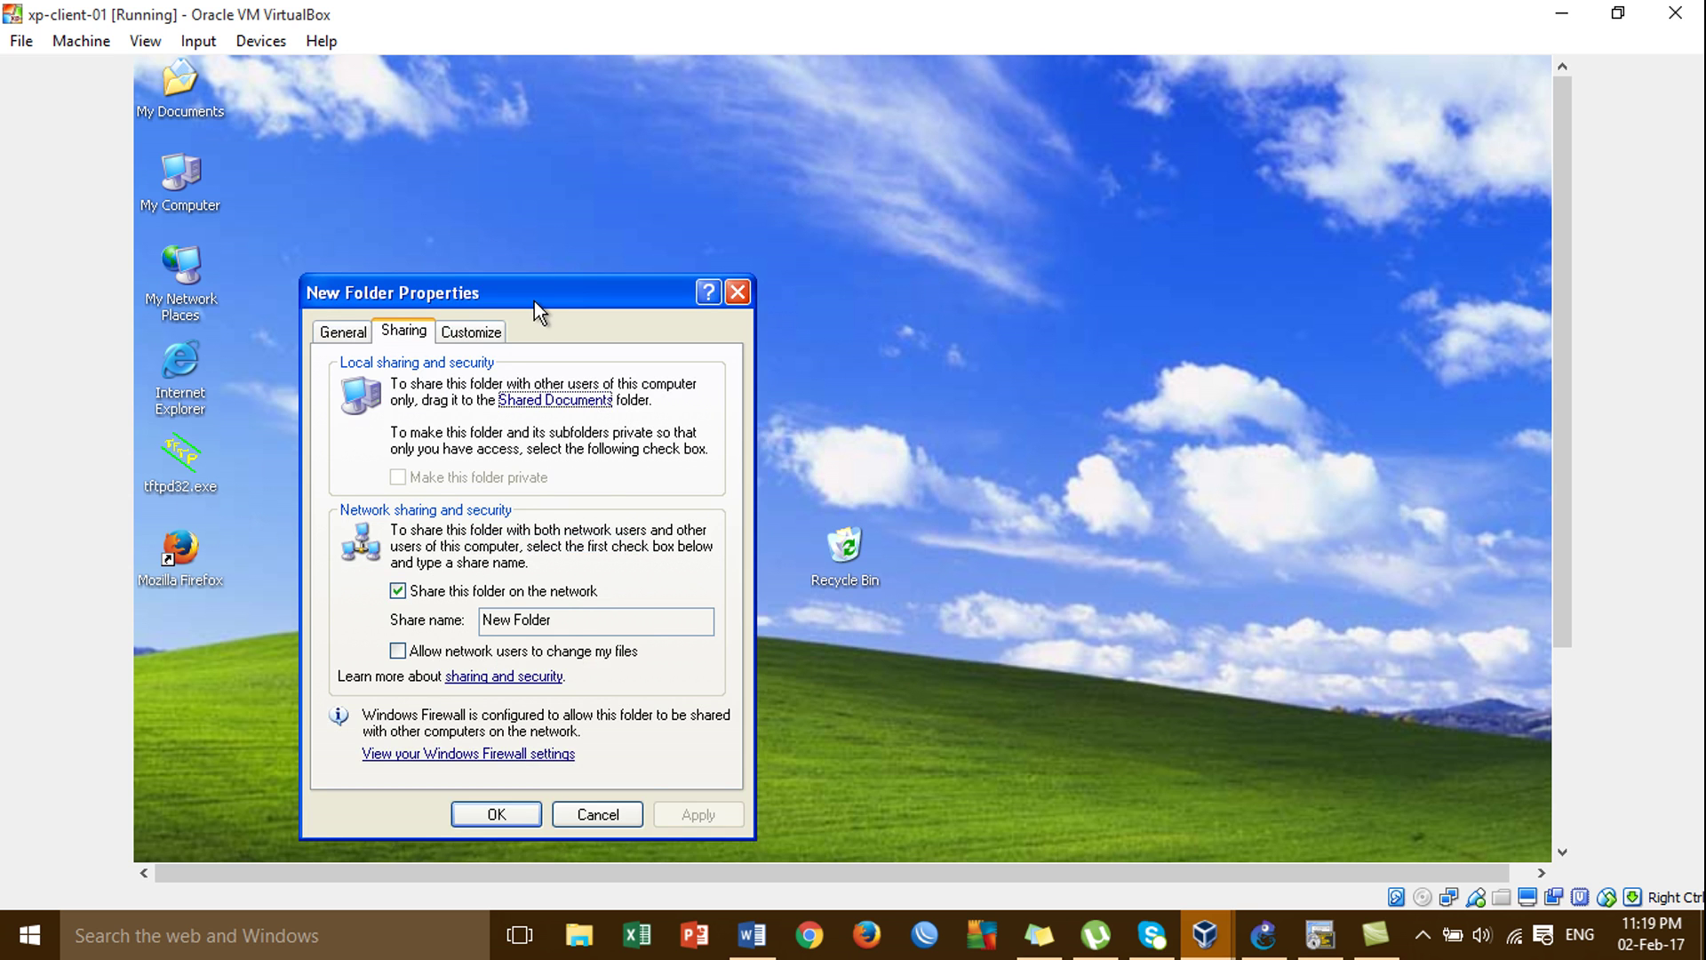
left_click_drag(535, 301, 736, 174)
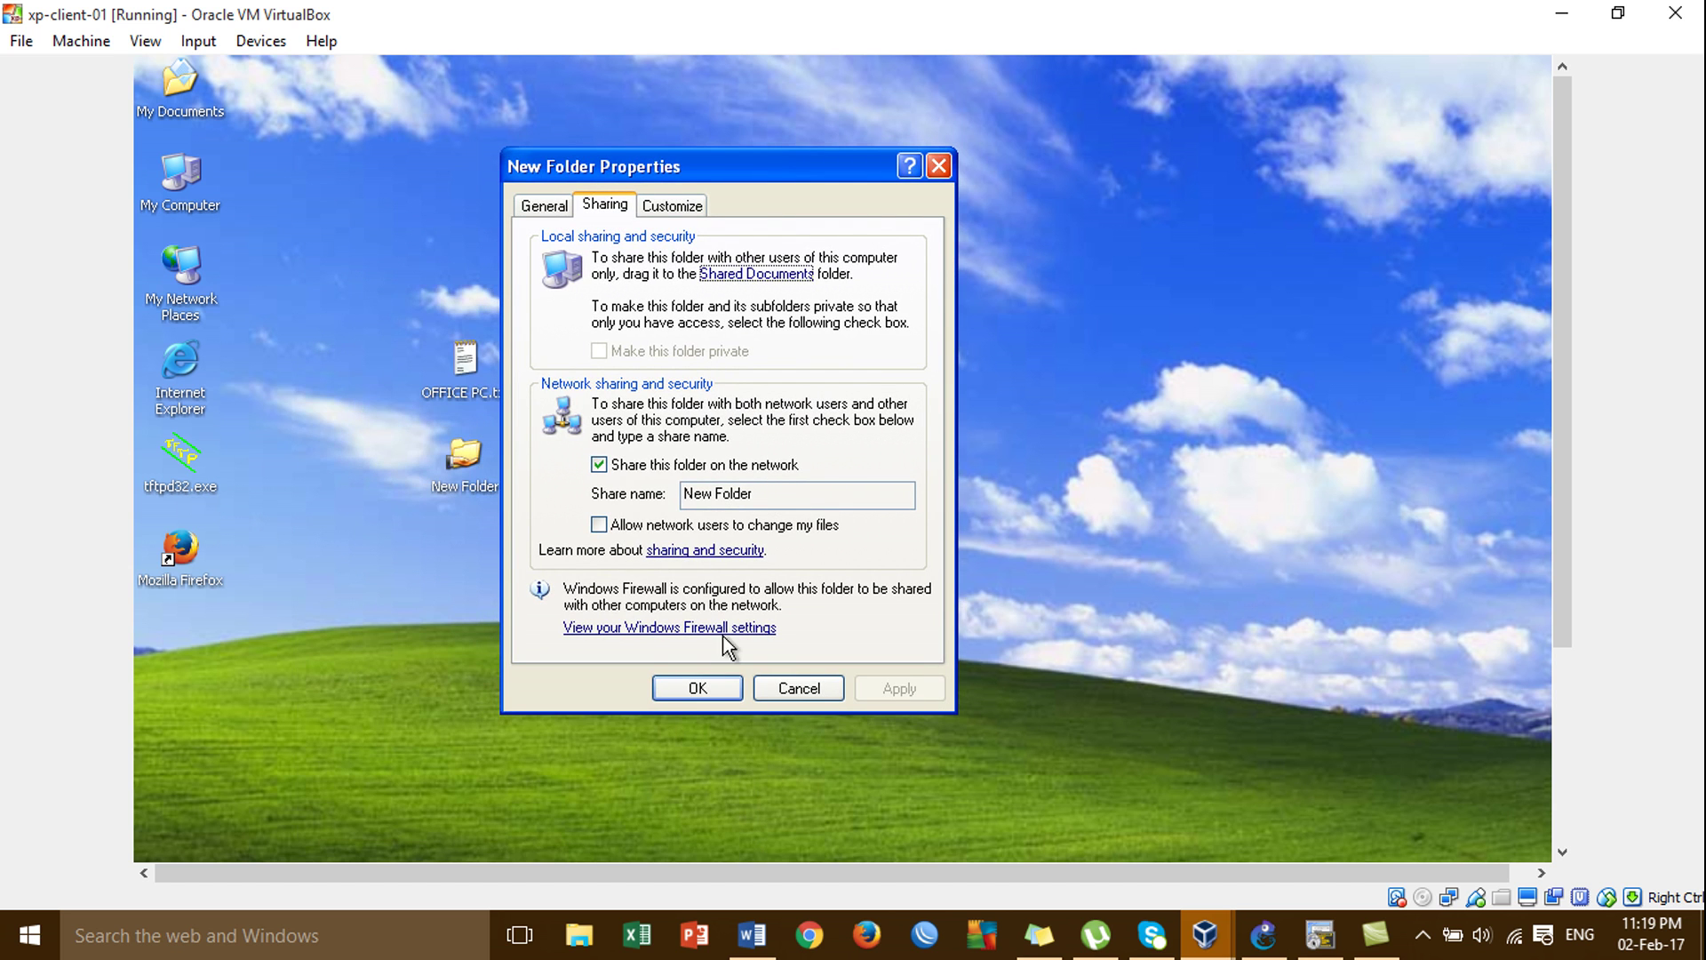
left_click(698, 687)
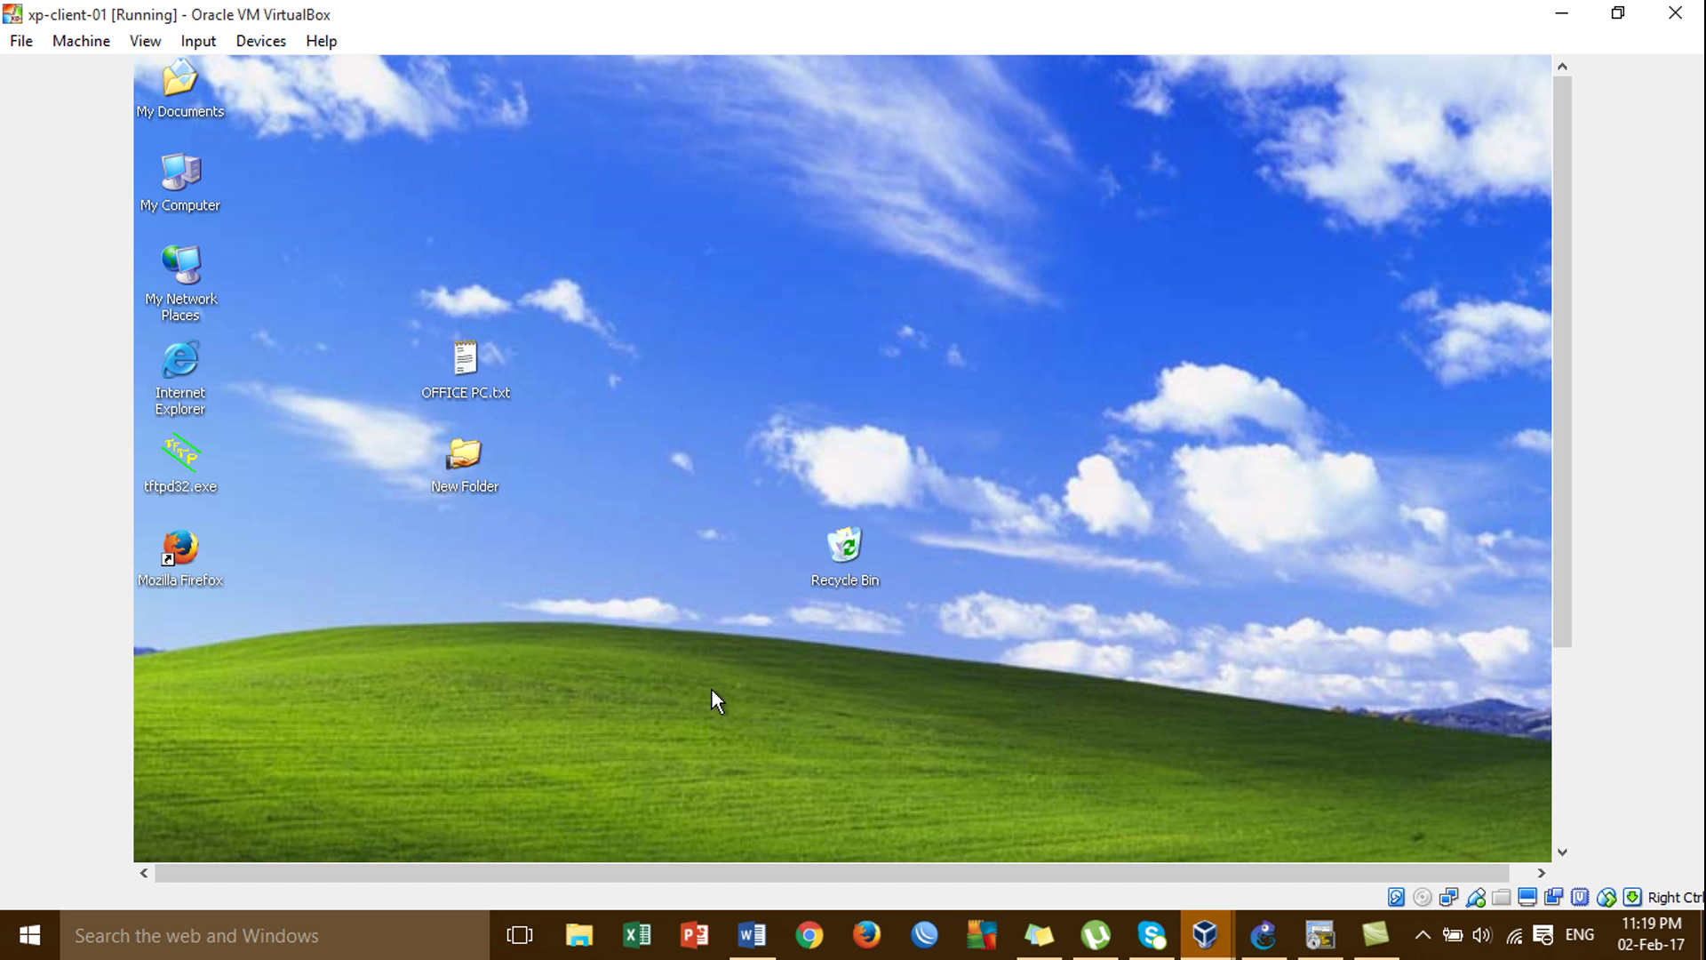
right_click(478, 458)
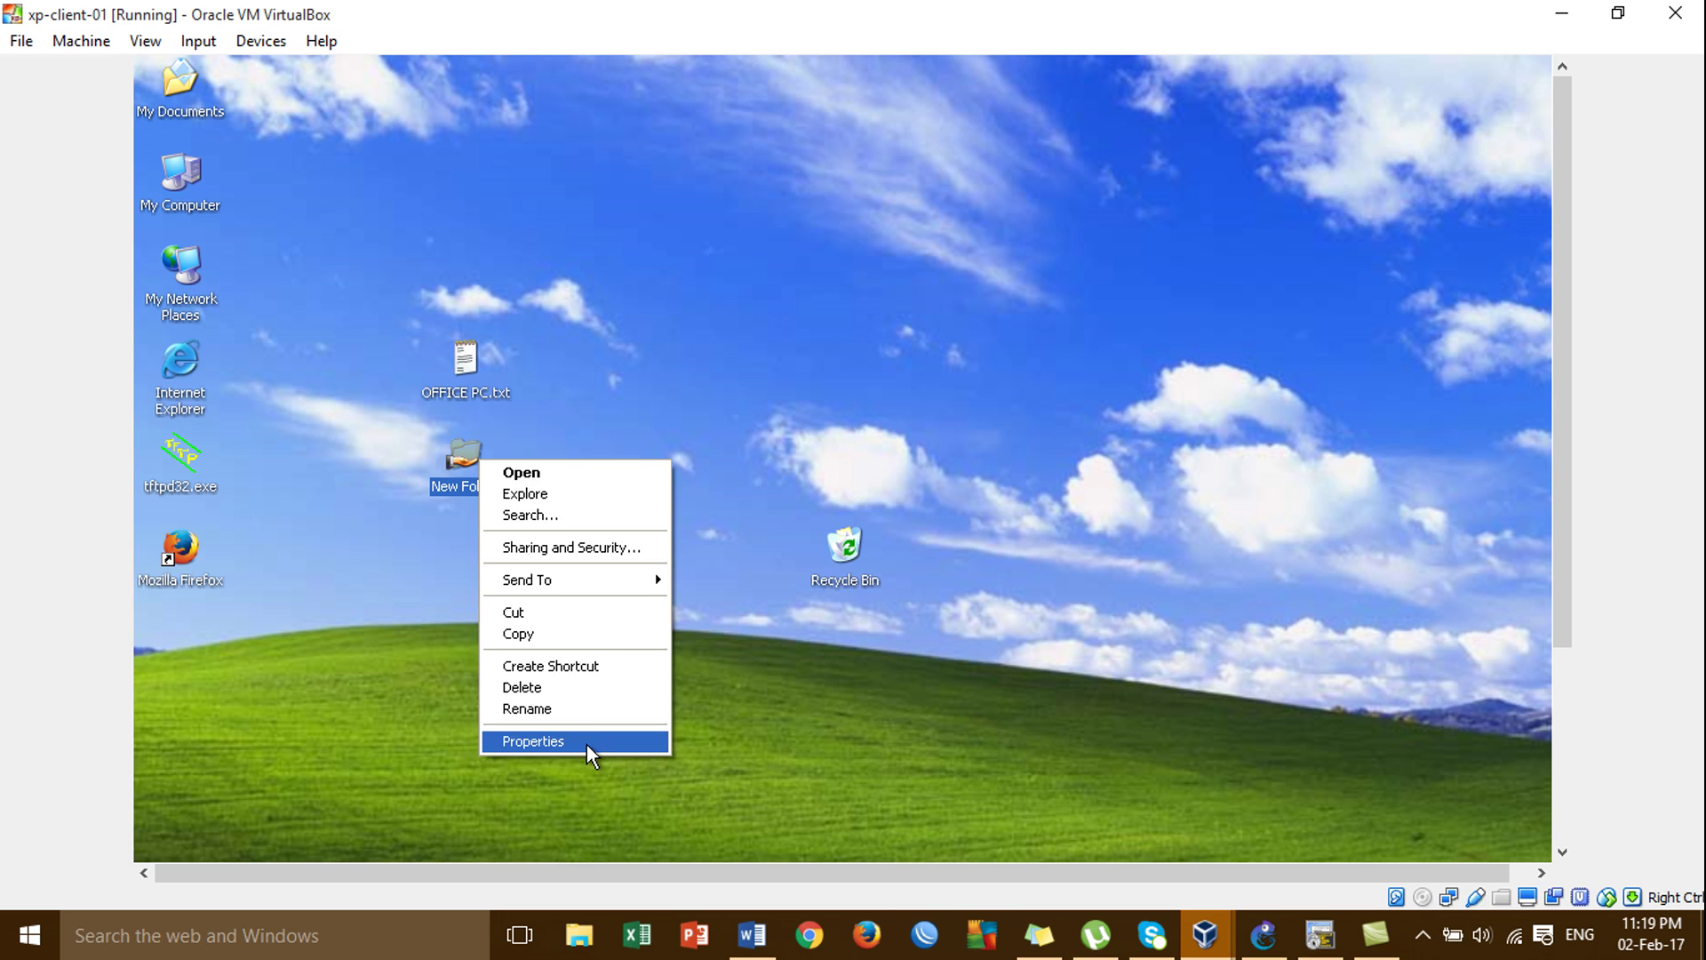
left_click(586, 743)
left_click_drag(695, 476, 781, 81)
left_click(666, 123)
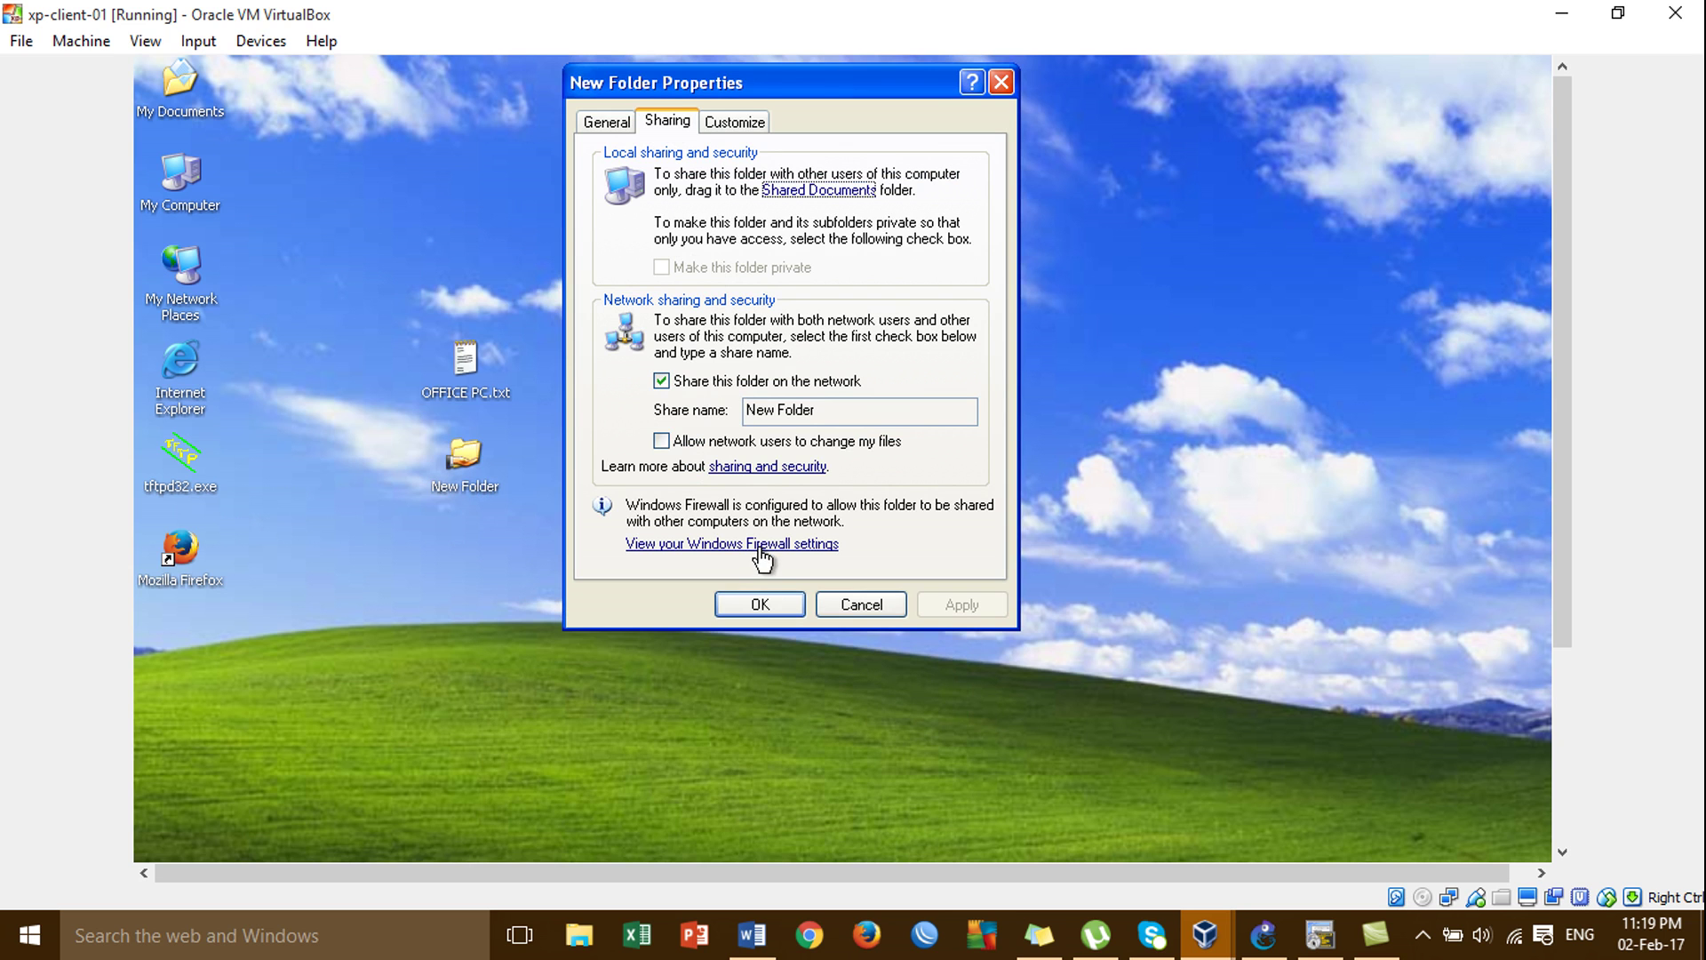
left_click(626, 124)
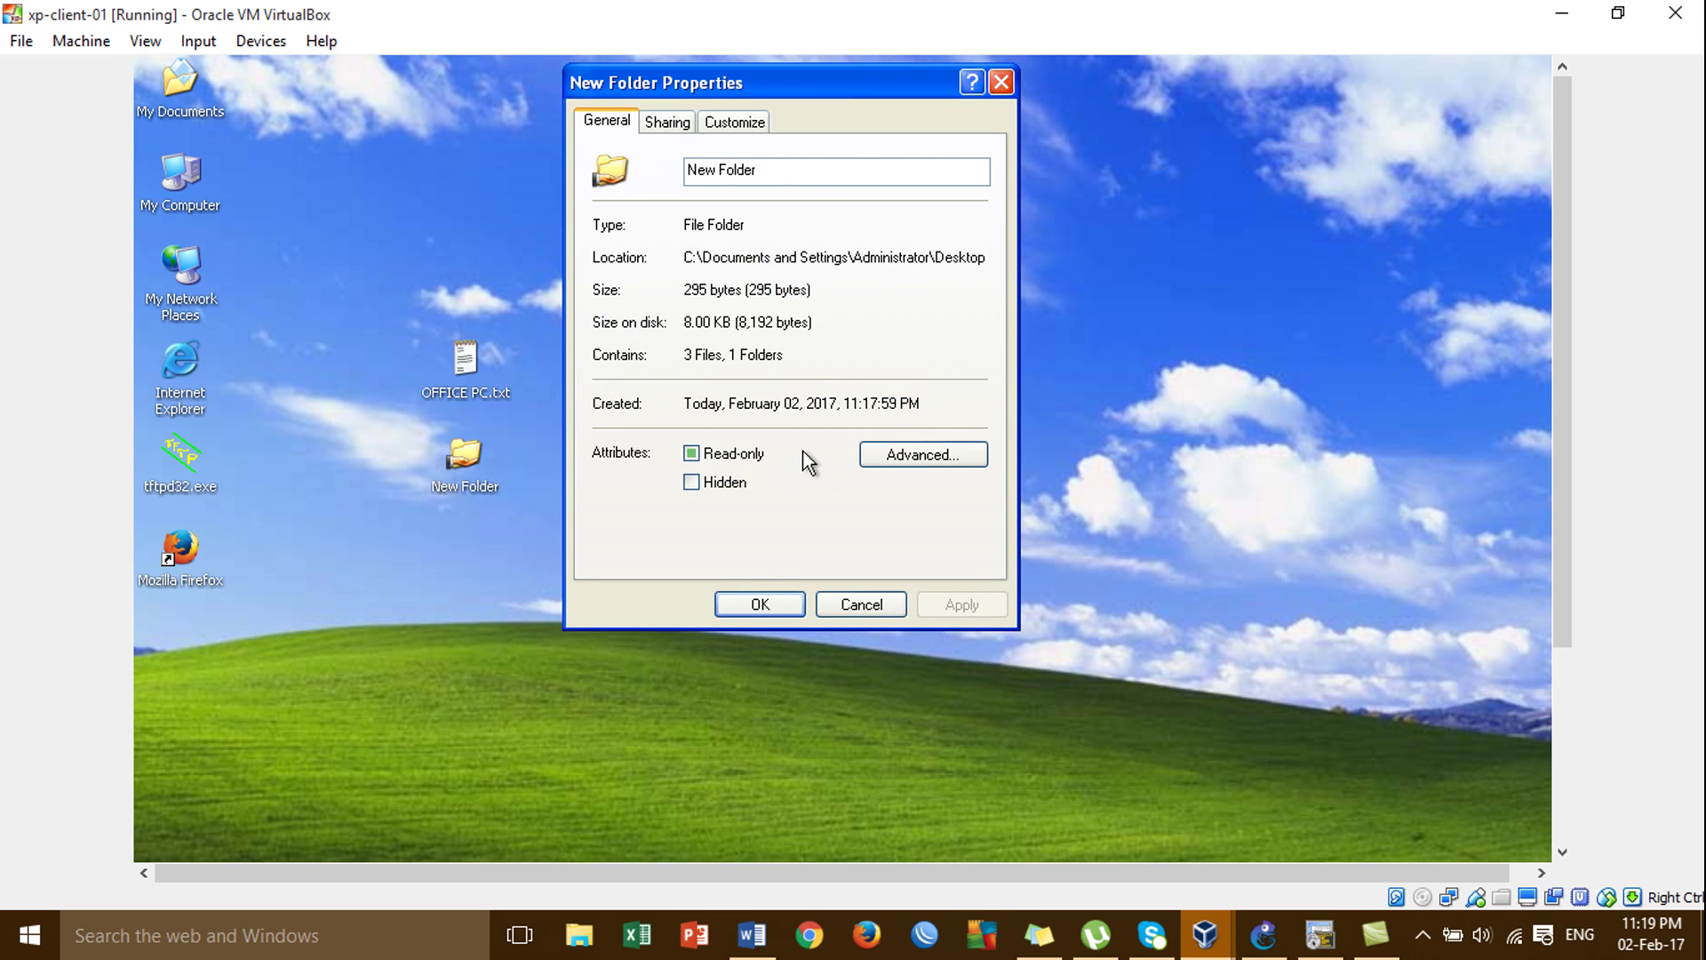
left_click(912, 452)
left_click(765, 608)
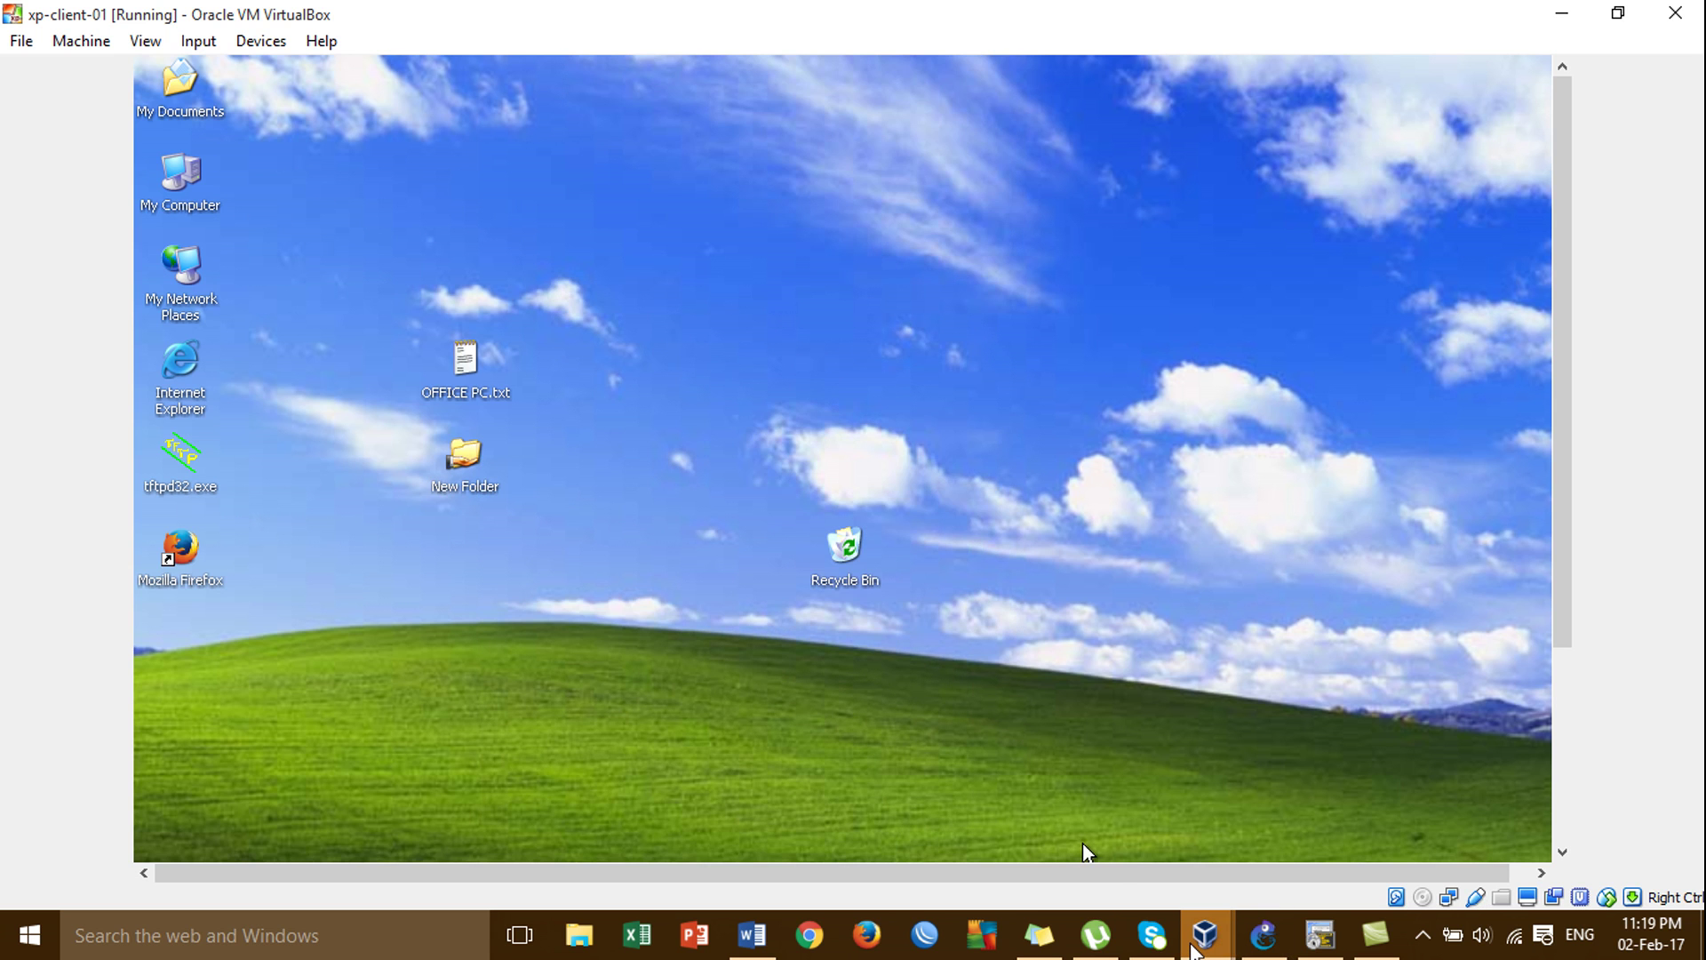
On winxp-client-03, open the office PC's shared resources at \\172.16.1.10 from Run.
mouse_move(1192, 950)
left_click(1310, 829)
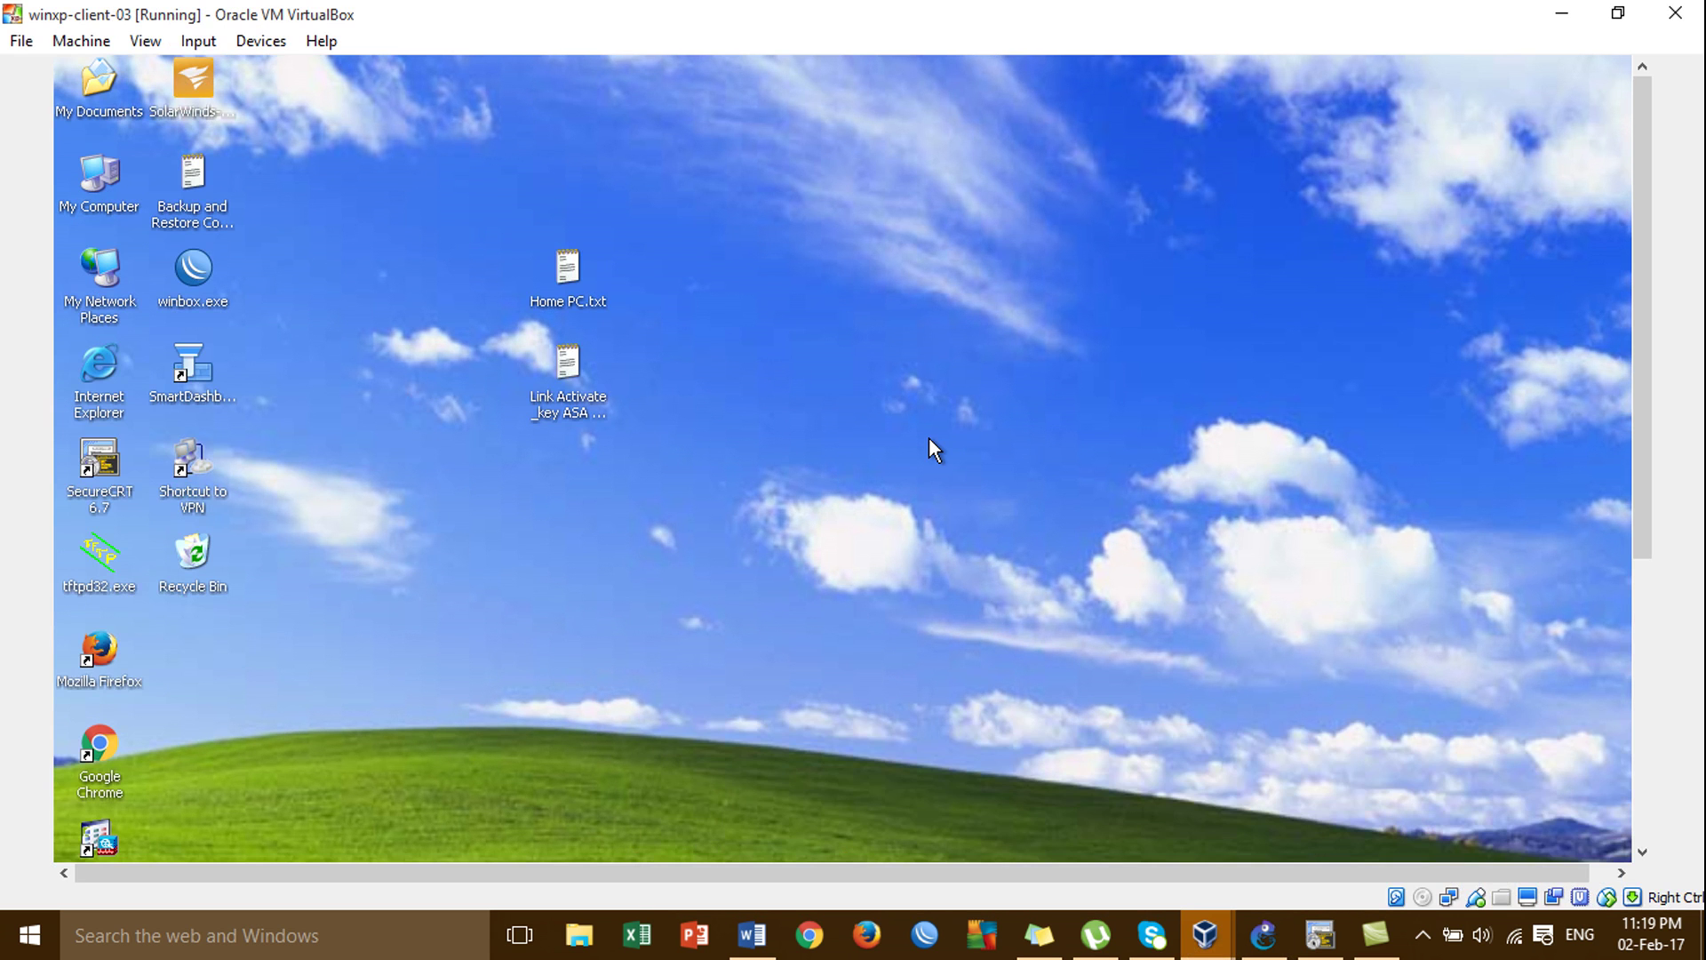
left_click_drag(1637, 488, 1670, 756)
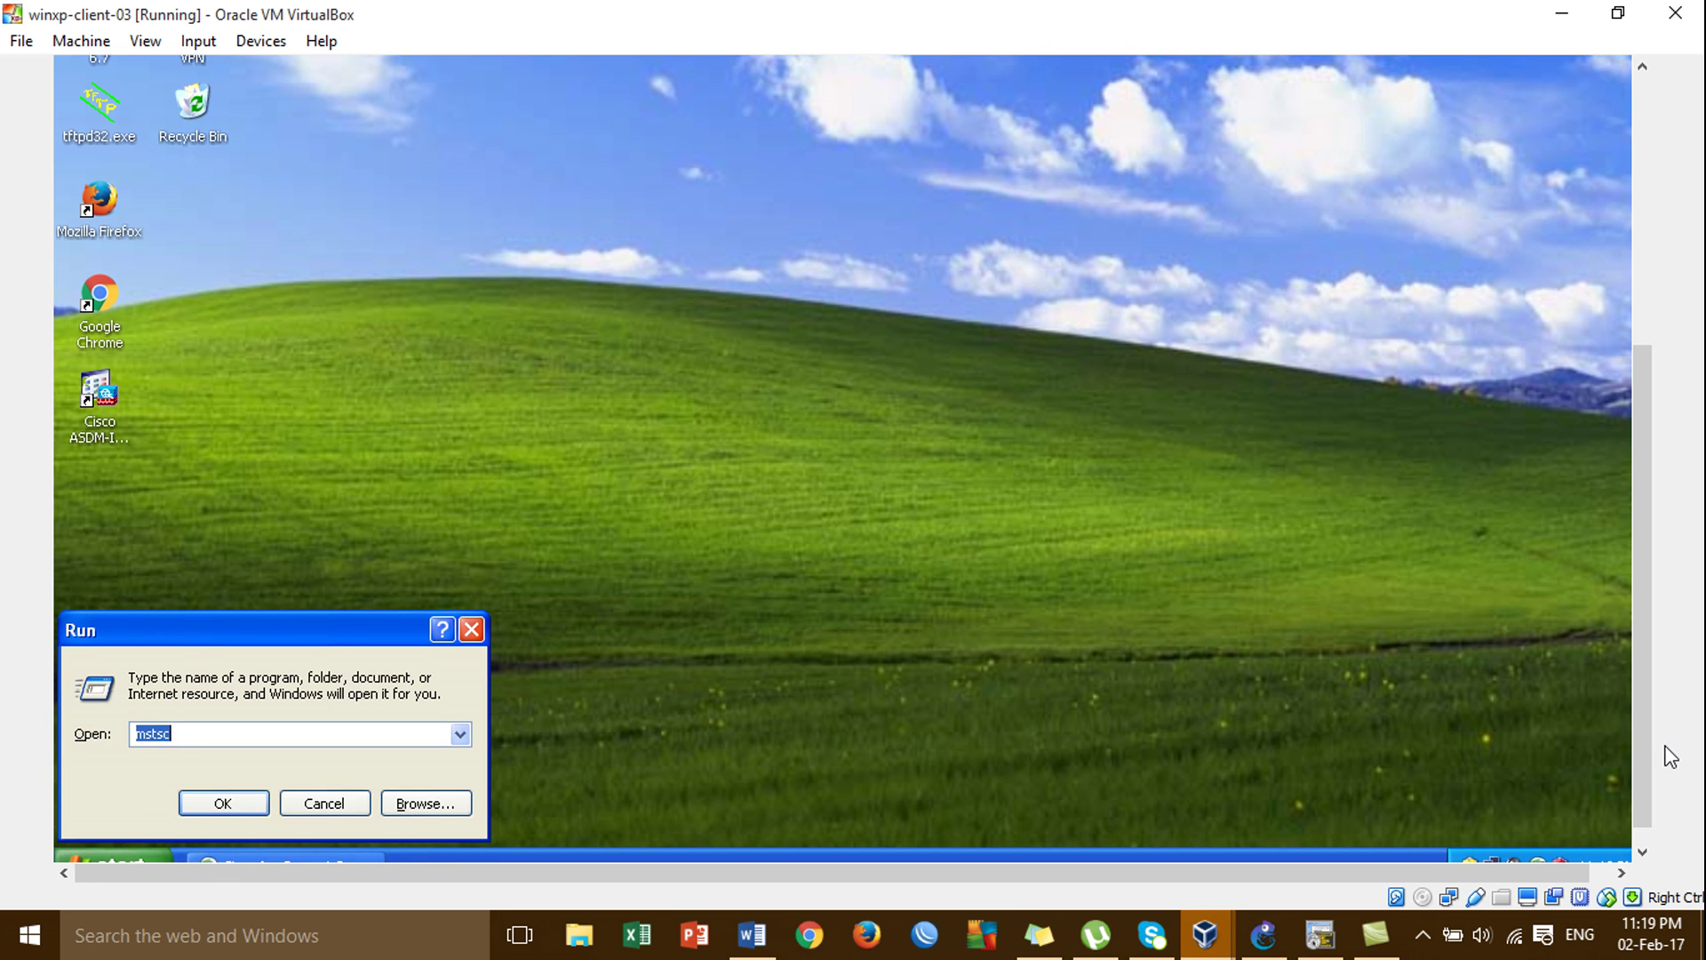
type("\\\\")
key("Down")
key("Return")
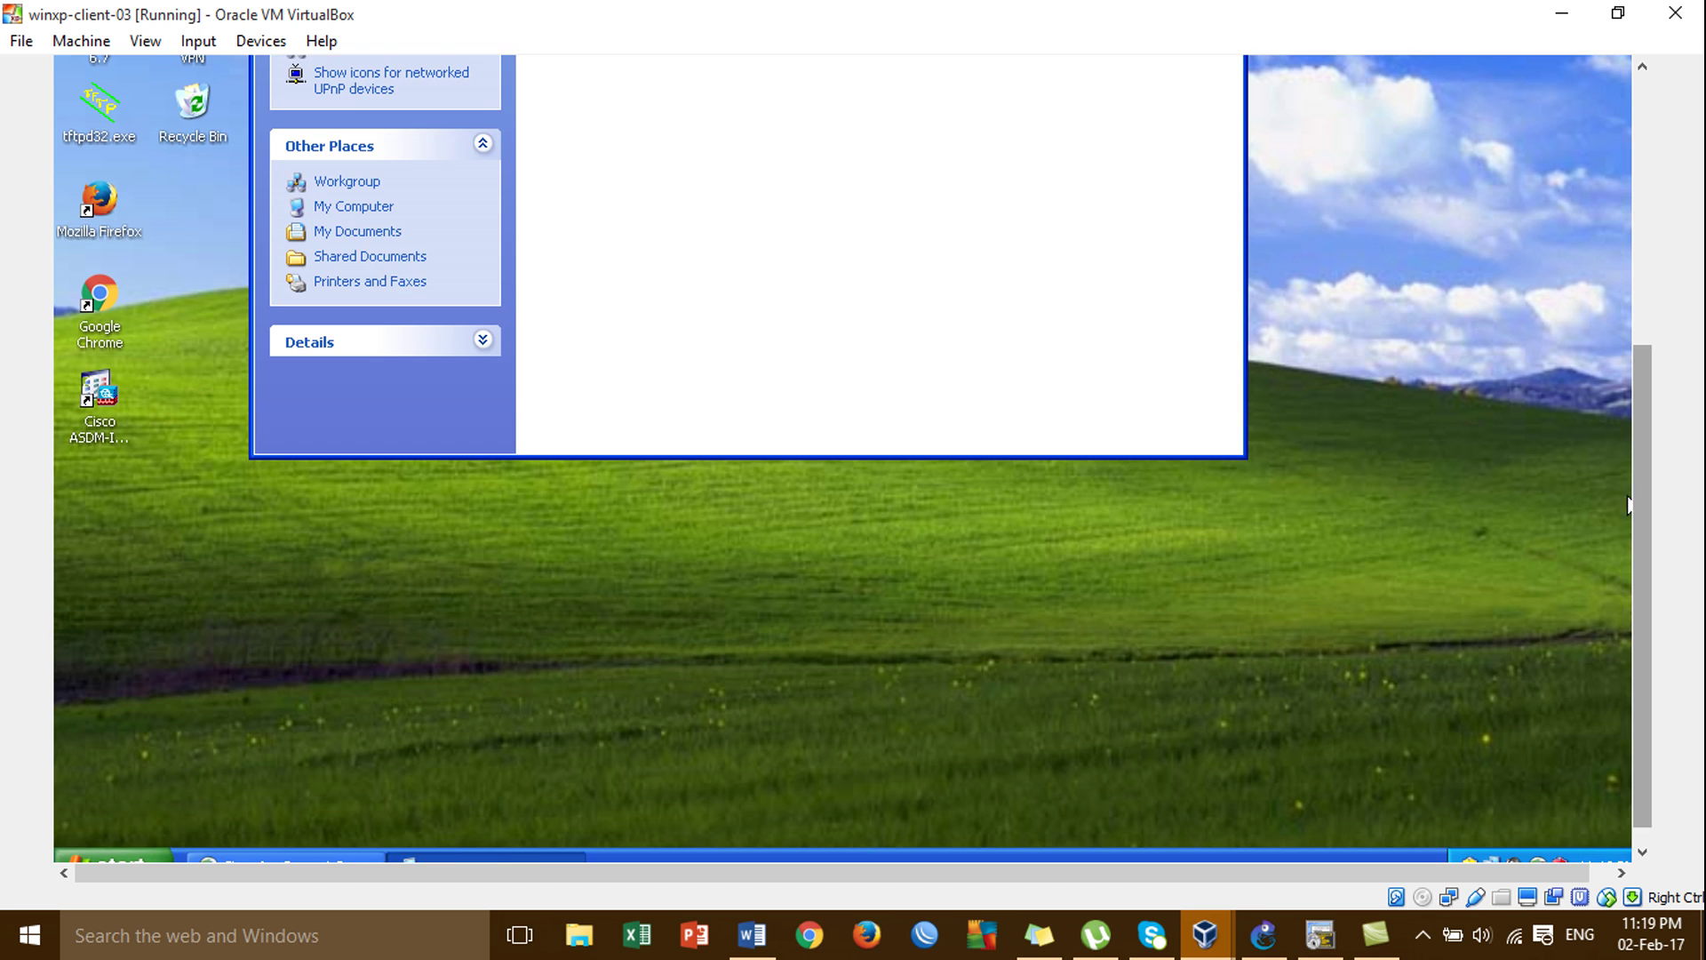
left_click(1639, 329)
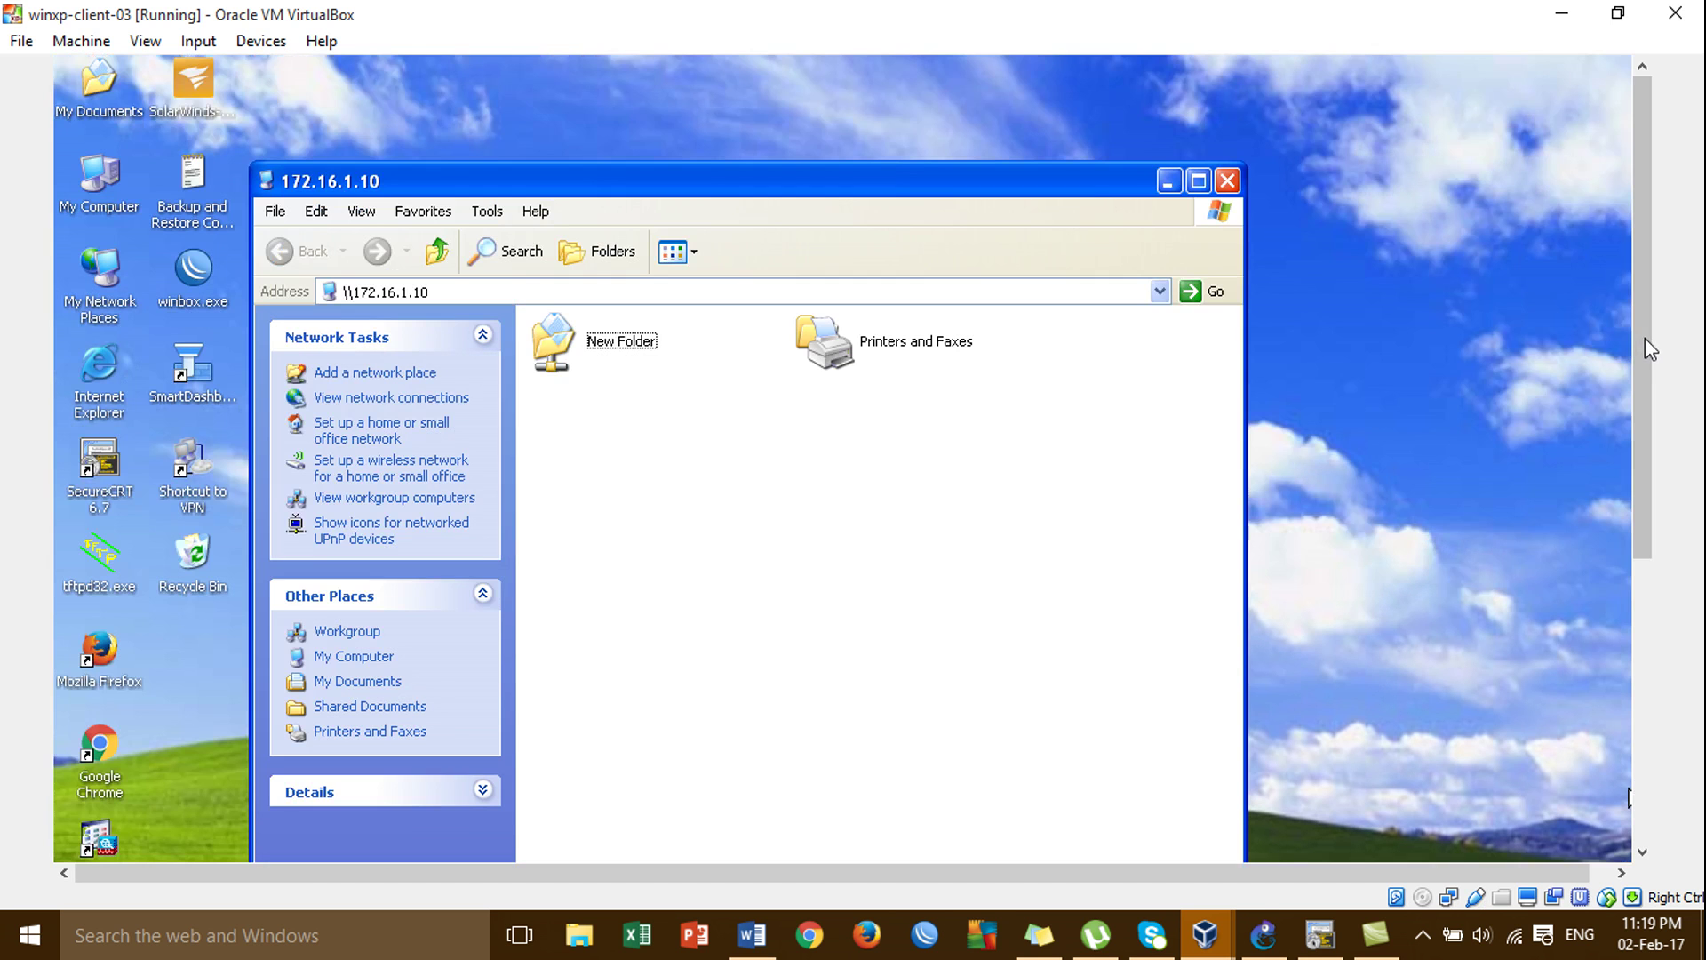
Open the shared New Folder and move its window to the top of the screen.
left_click(648, 342)
double_click(648, 342)
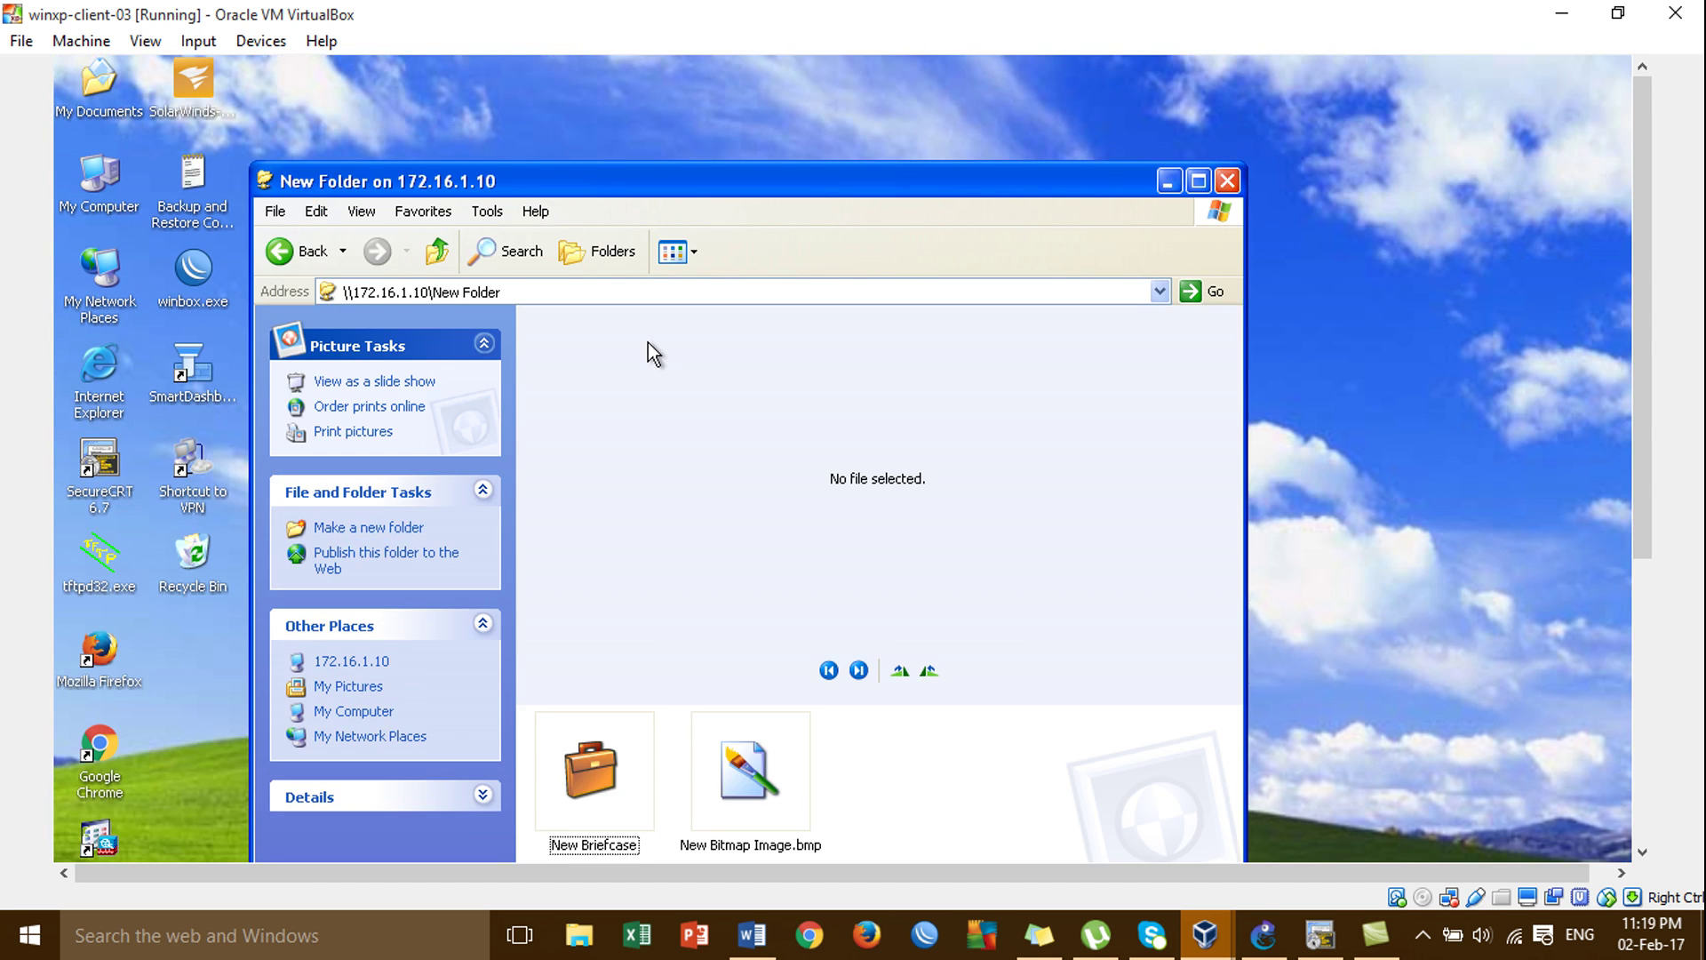
left_click_drag(947, 182, 1116, 61)
Browse New Briefcase and New Bitmap Image.bmp in the share, then close the folder window.
left_click(775, 684)
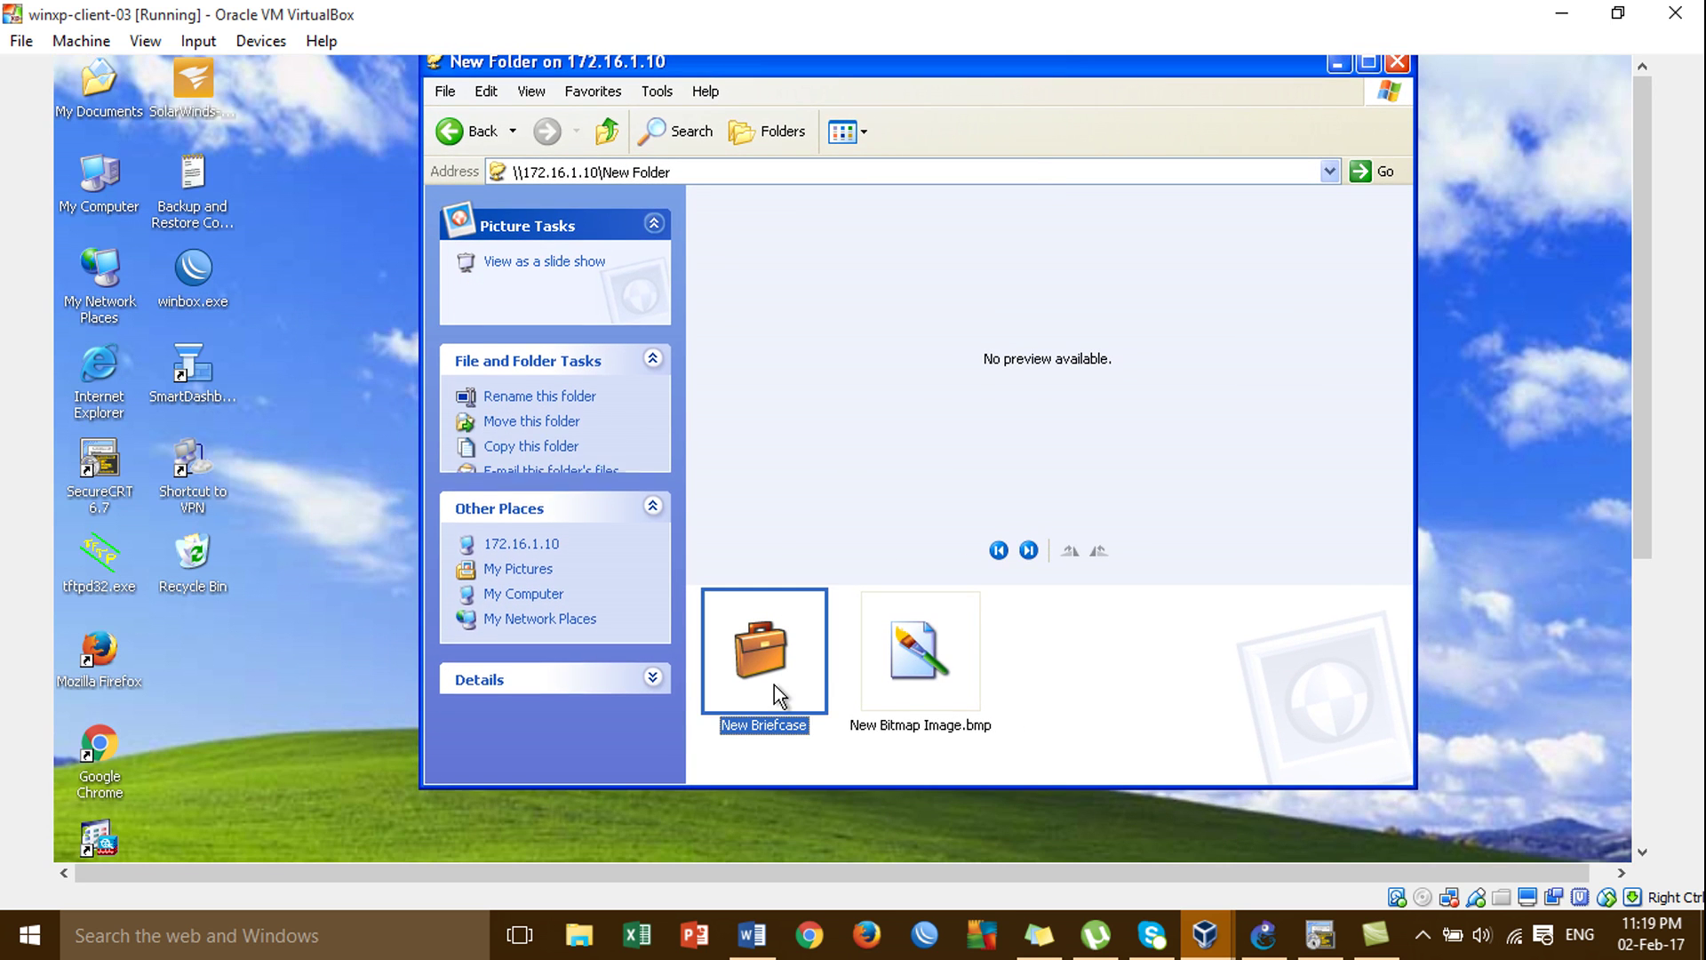
left_click(884, 664)
left_click(791, 649)
left_click(875, 649)
left_click(798, 610)
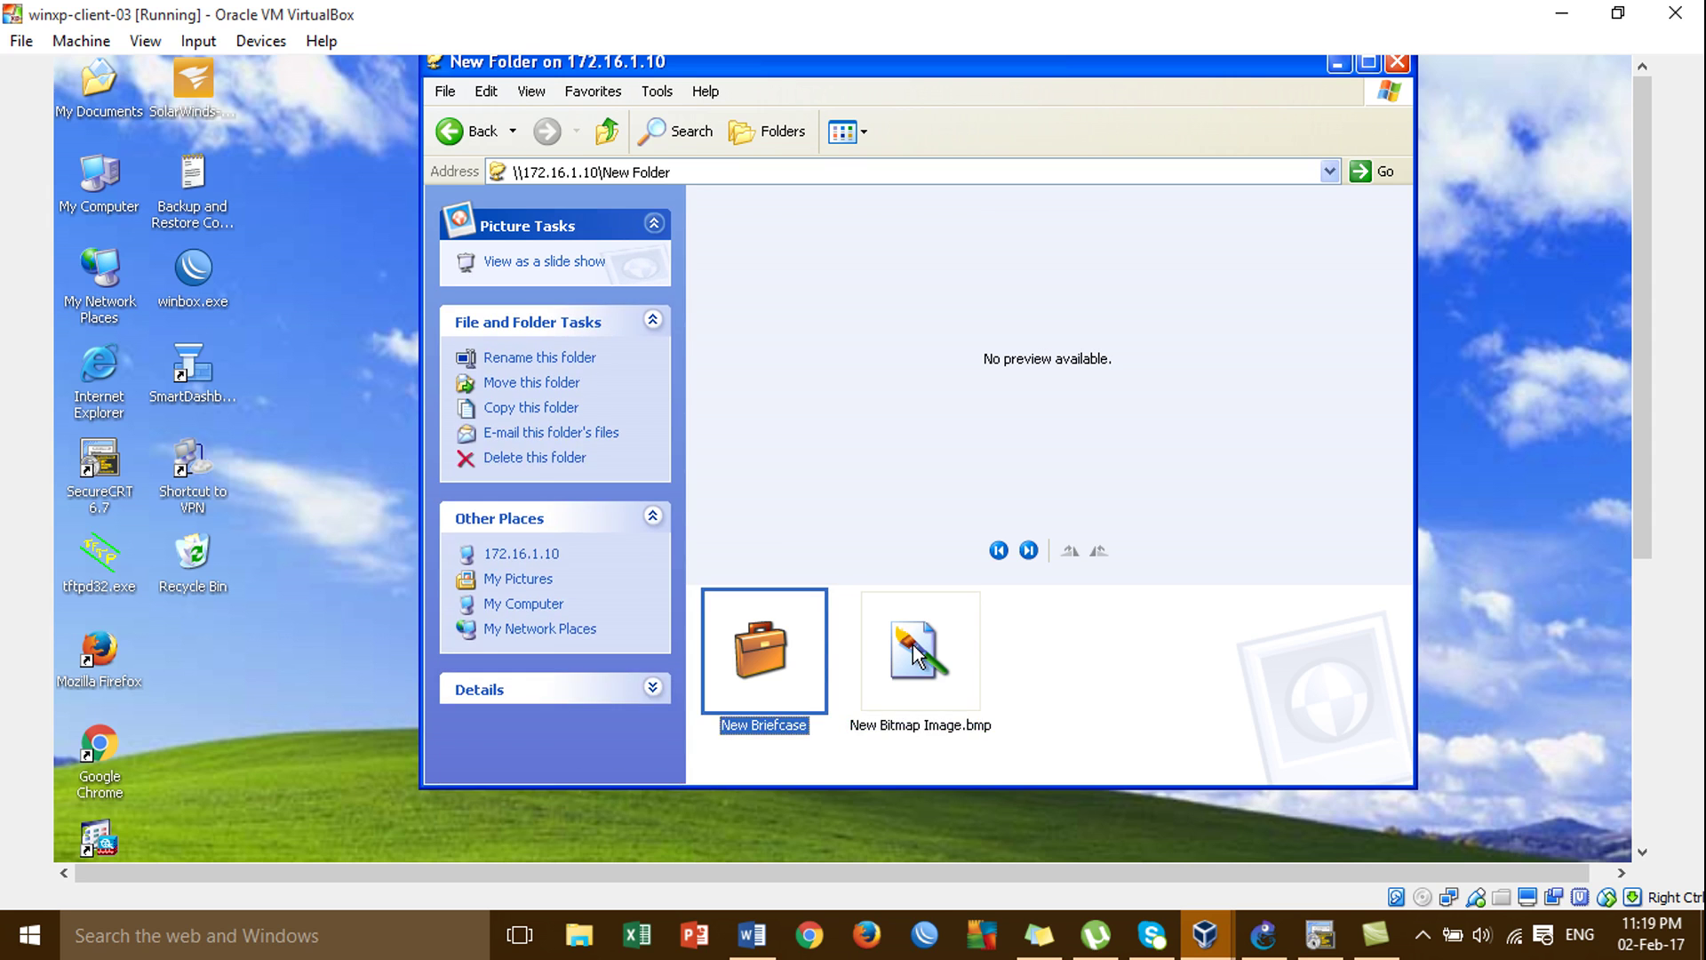
left_click(889, 640)
left_click(813, 649)
left_click(882, 651)
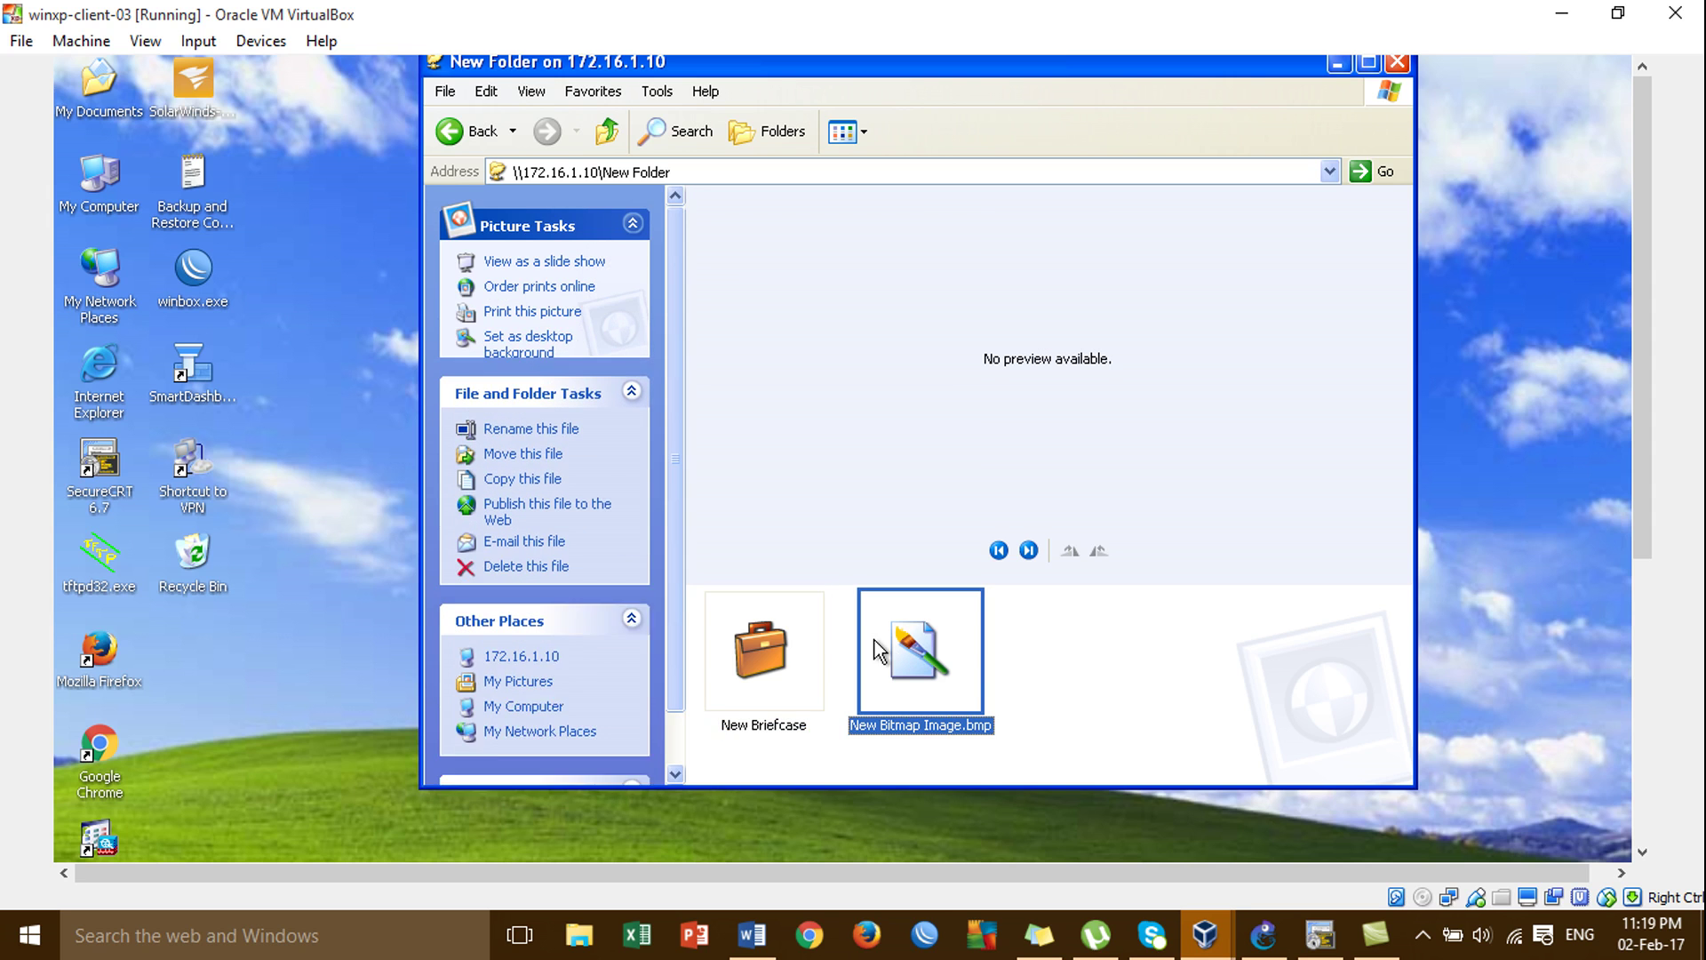
left_click(779, 657)
left_click(897, 640)
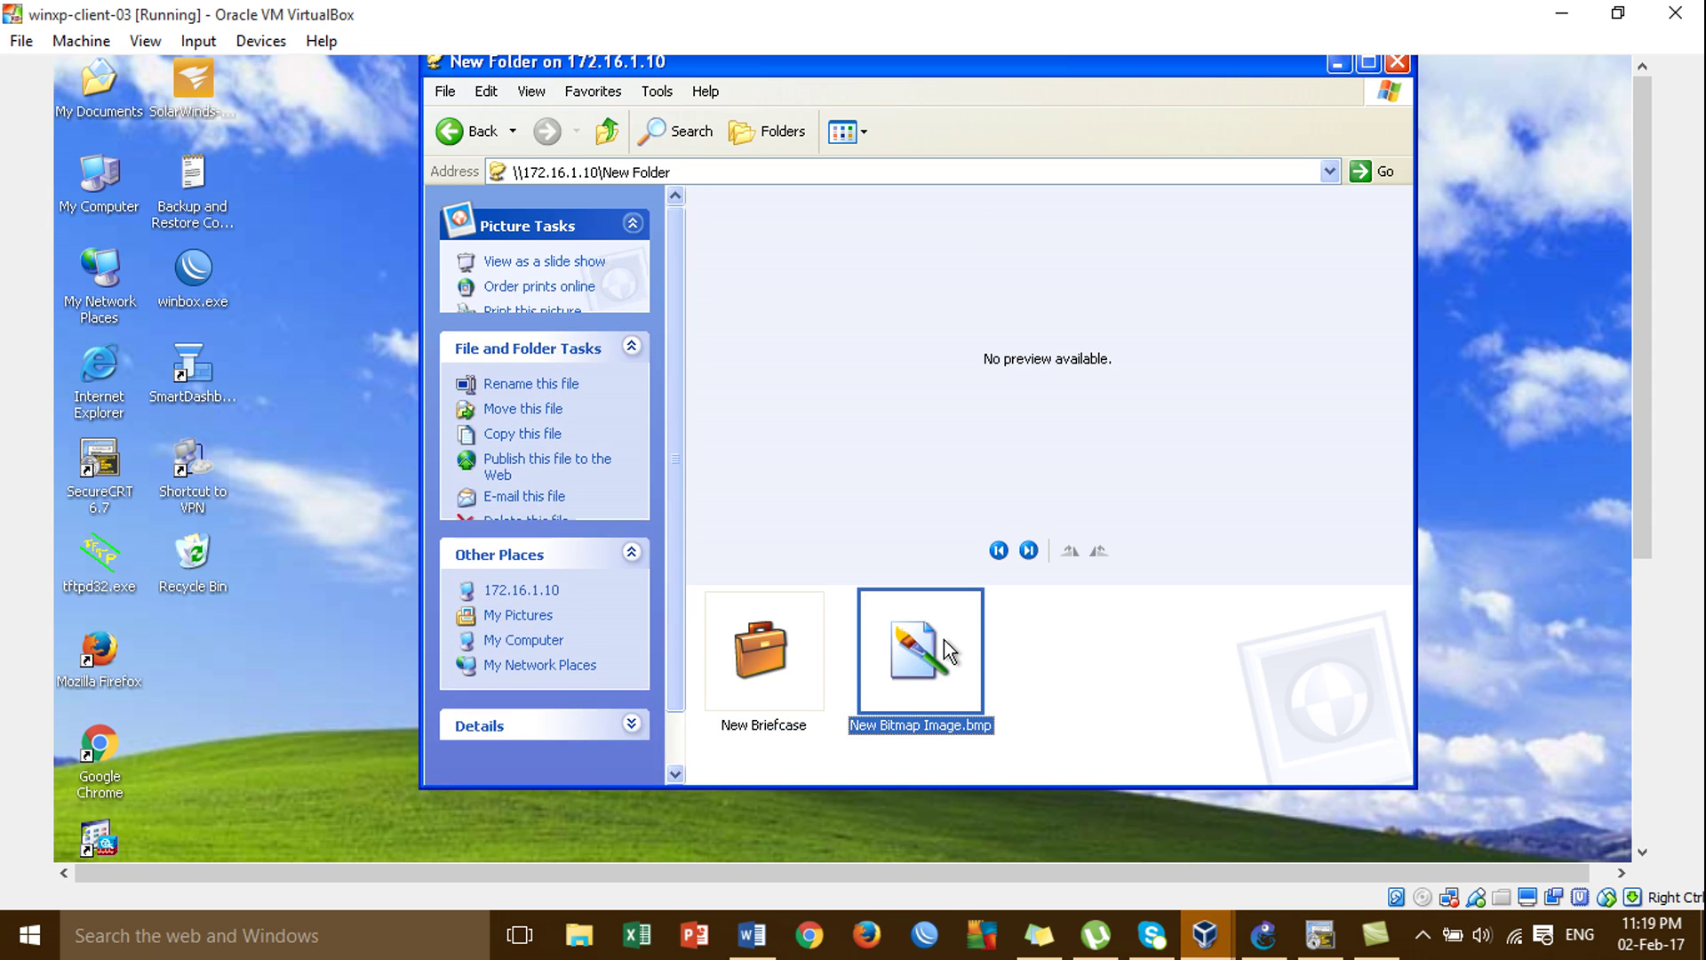
left_click(773, 649)
left_click(899, 635)
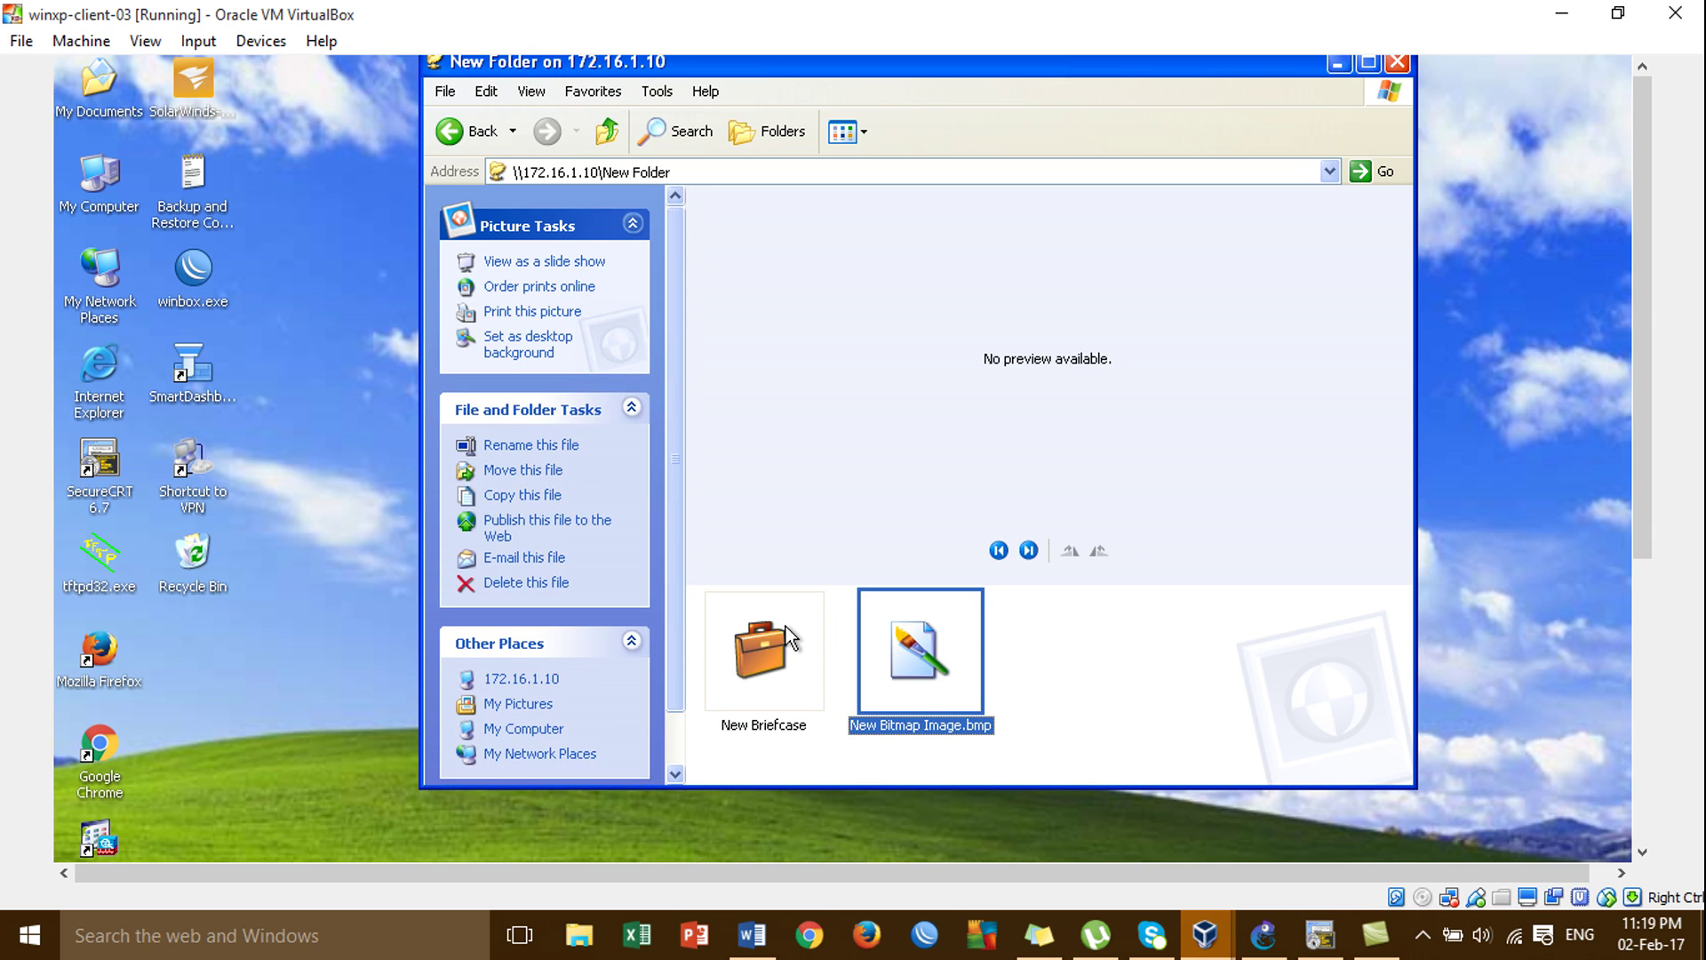
left_click(794, 638)
left_click(897, 639)
left_click(780, 631)
left_click(886, 655)
left_click(716, 658)
left_click(930, 706)
left_click(780, 684)
left_click(878, 677)
mouse_move(1642, 149)
left_mouse_down()
mouse_move(1642, 204)
mouse_move(1640, 120)
left_mouse_up()
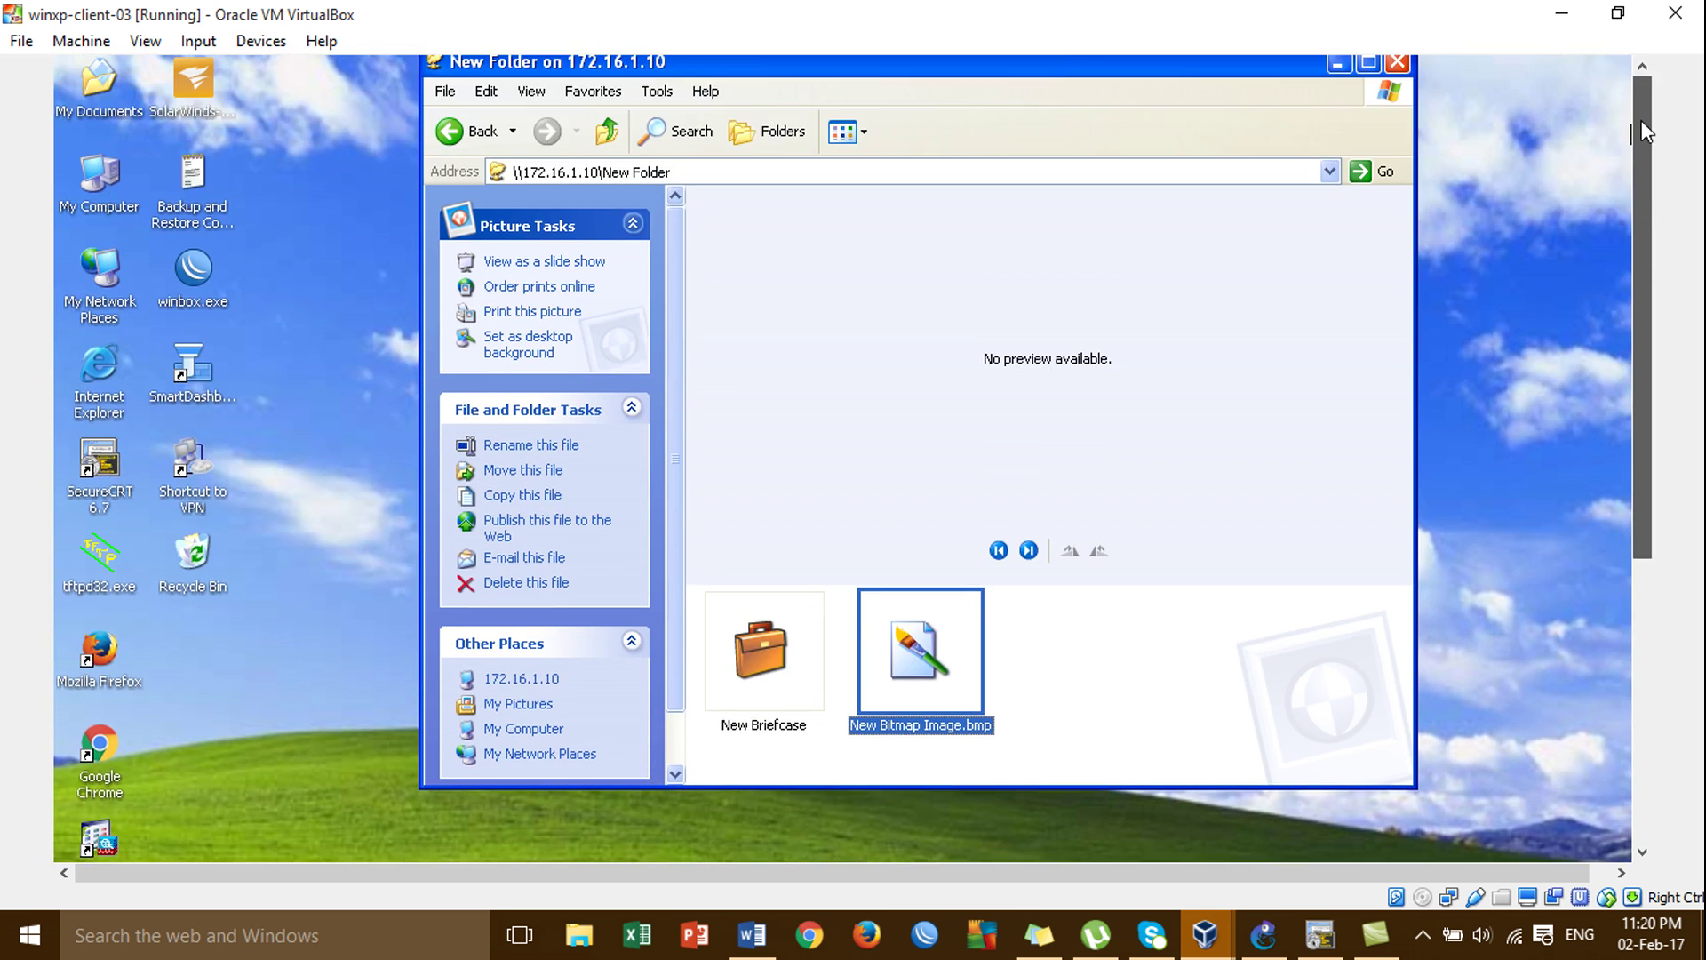
left_click(1396, 64)
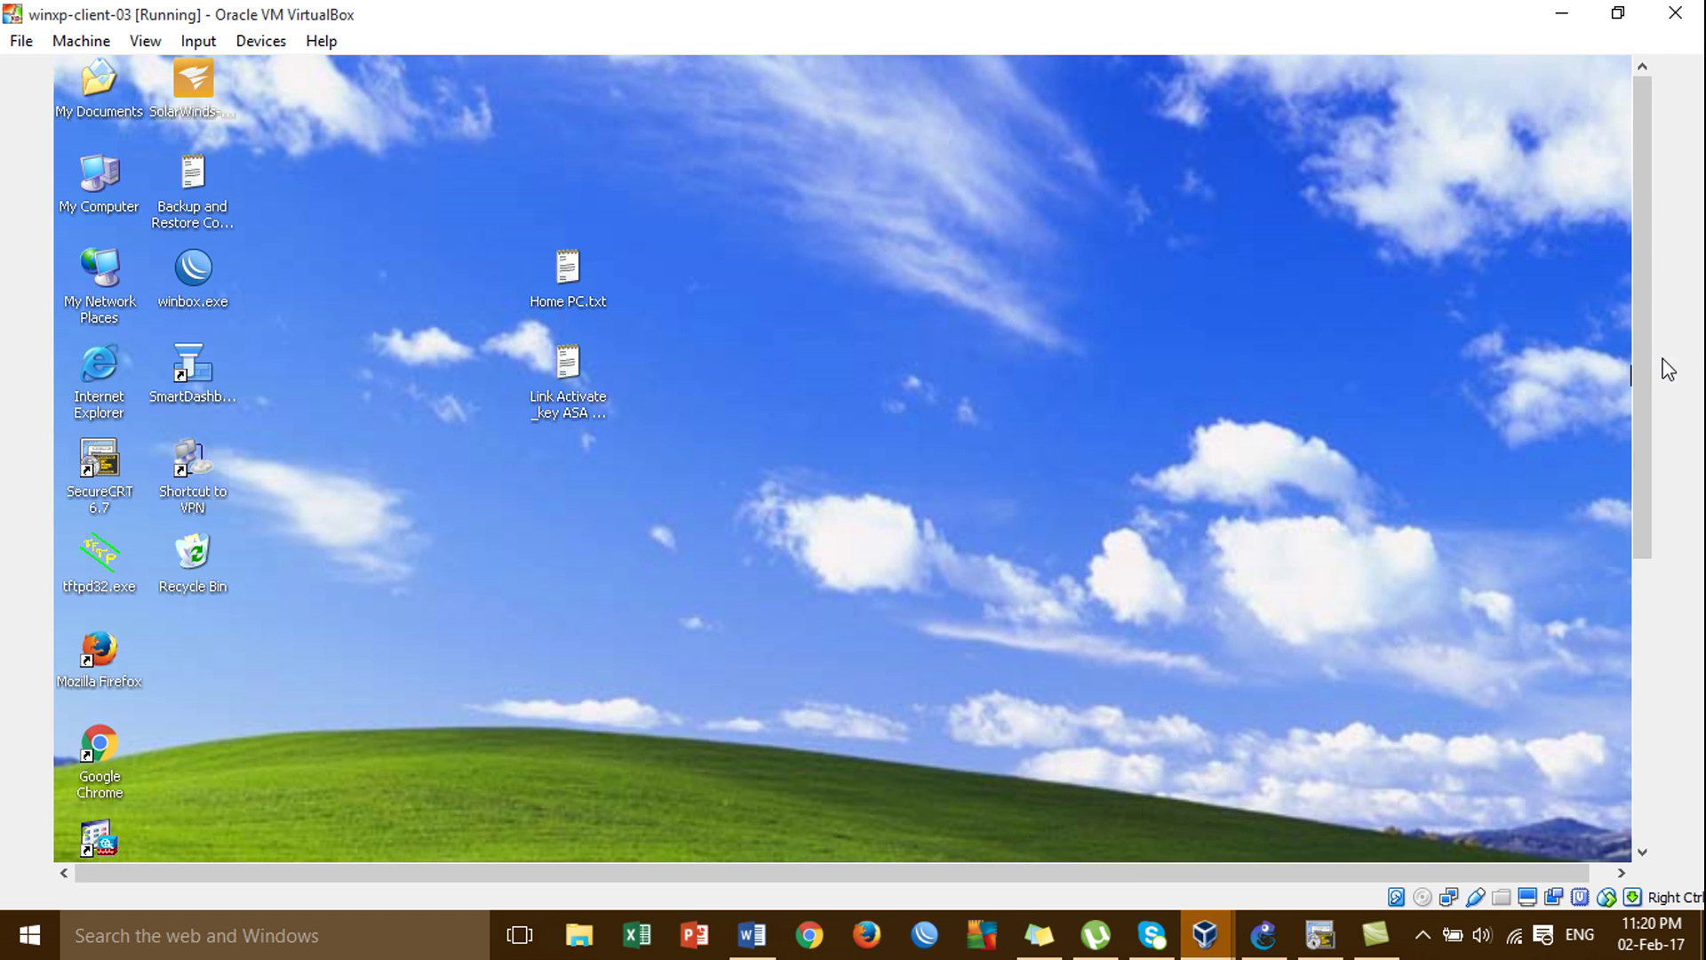
Minimise both VM windows, GNS3 and SecureCRT, then open the screen recorder from the tray.
left_click_drag(1645, 310, 1642, 222)
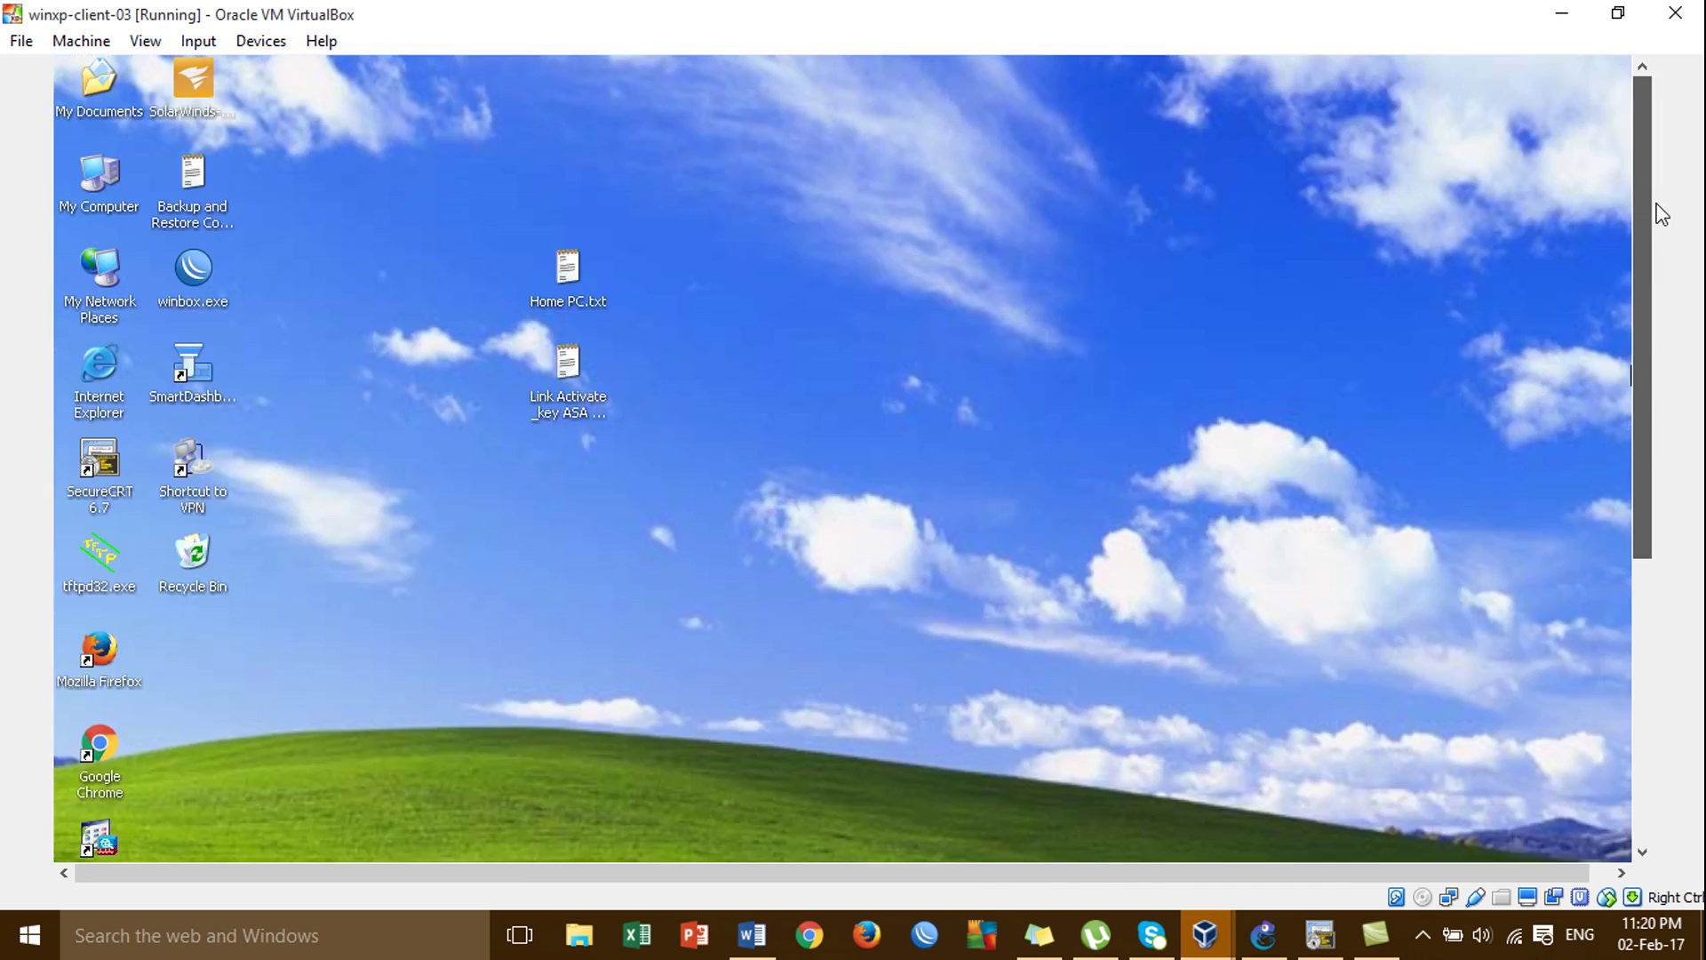
left_click(1561, 15)
left_click(1562, 16)
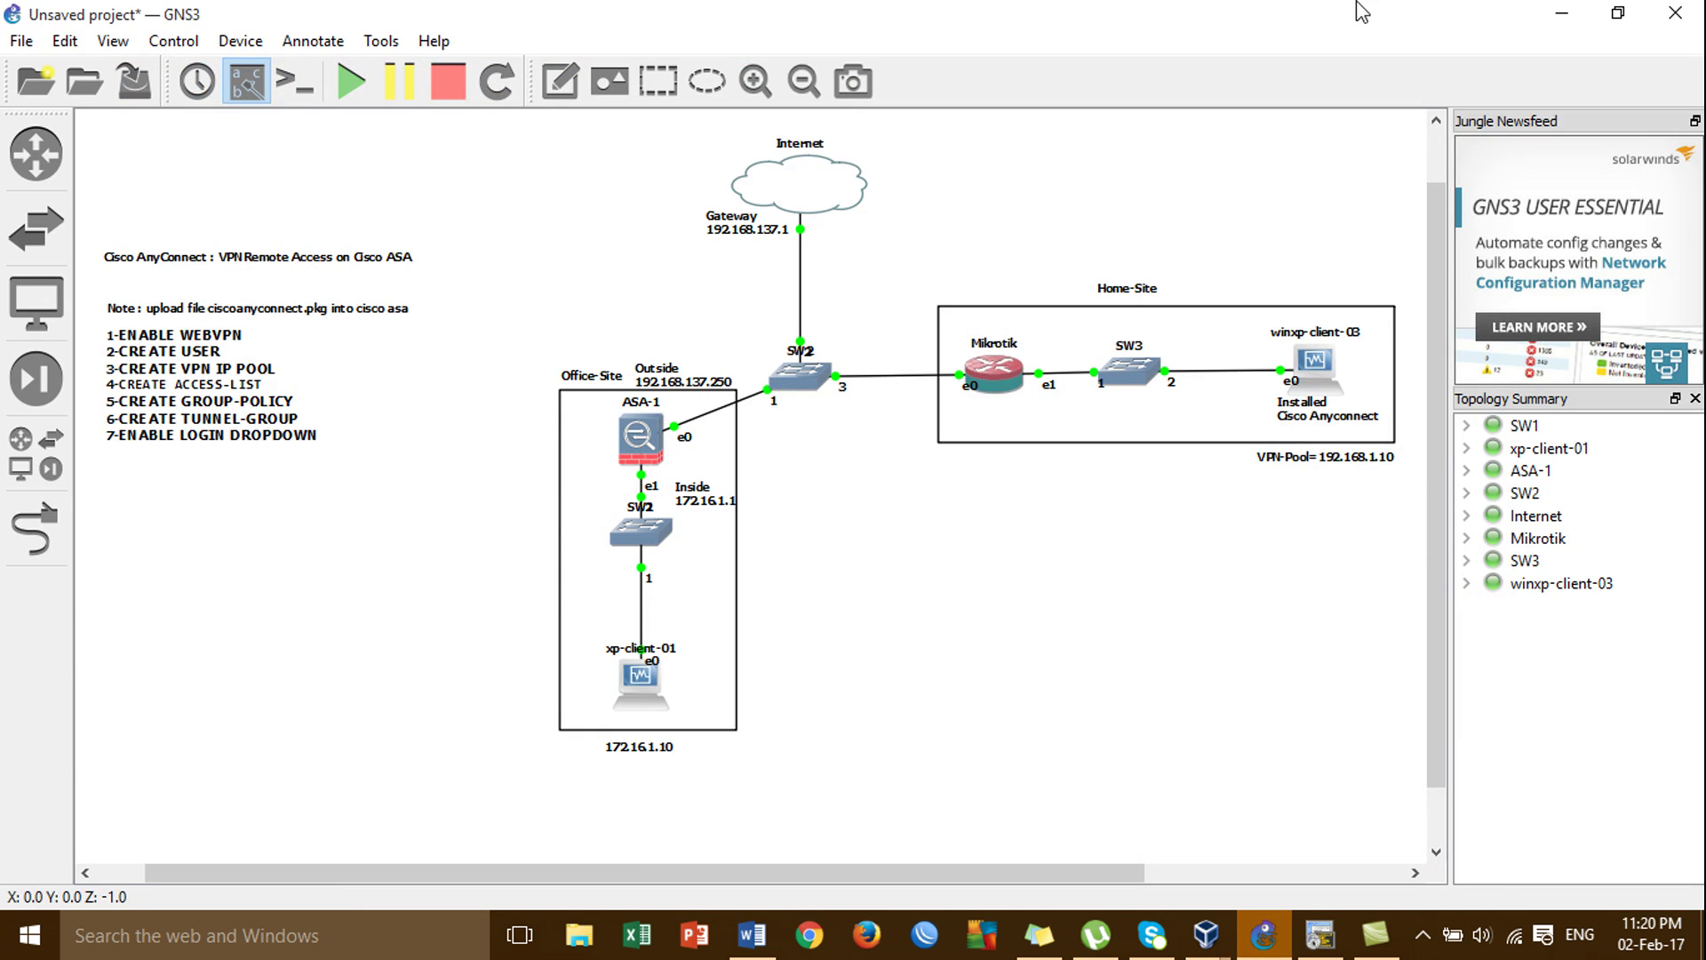
left_click(1561, 14)
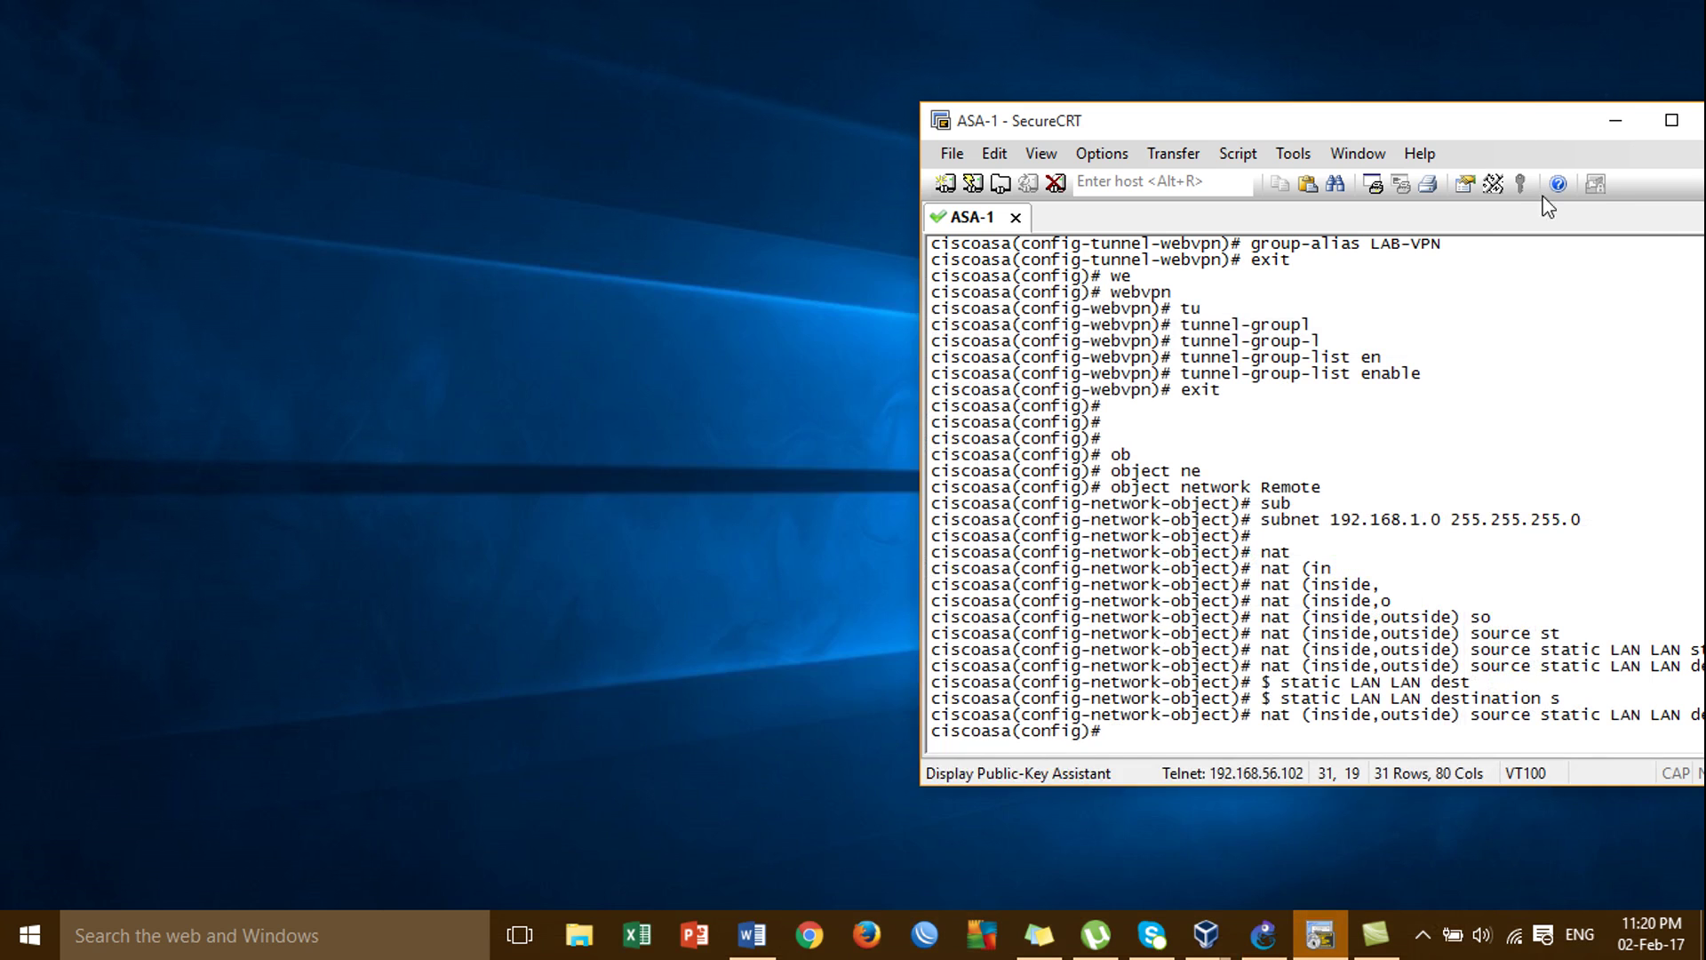
left_click(1614, 123)
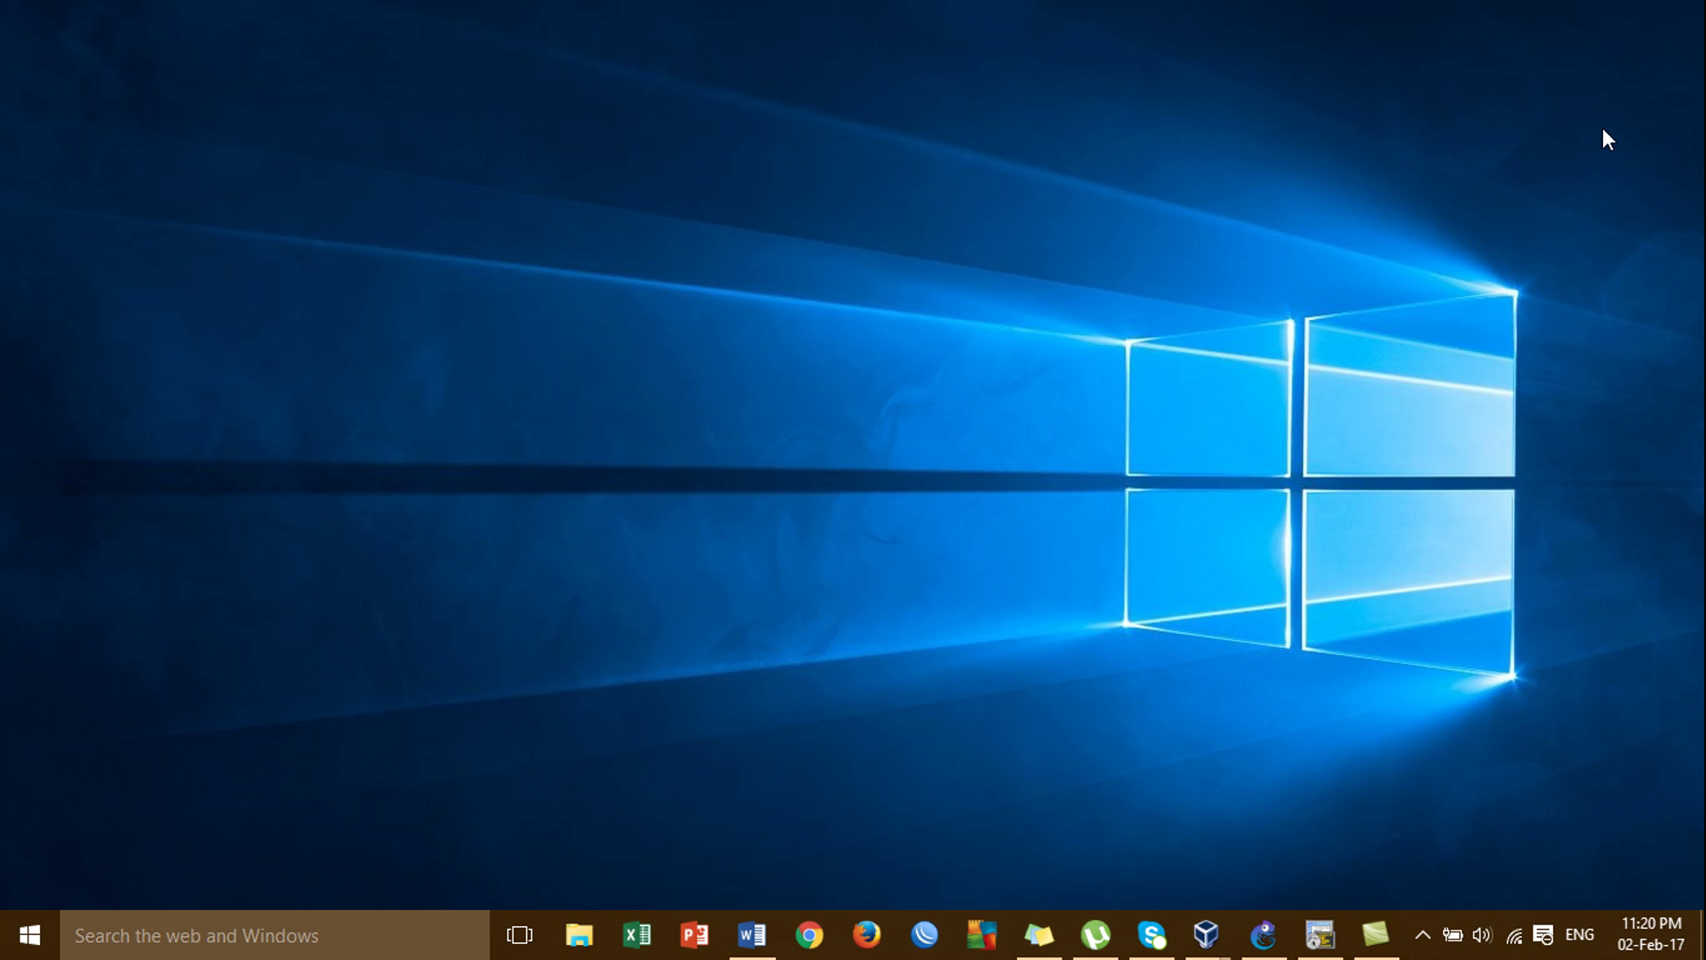
left_click(1428, 932)
left_click(1498, 834)
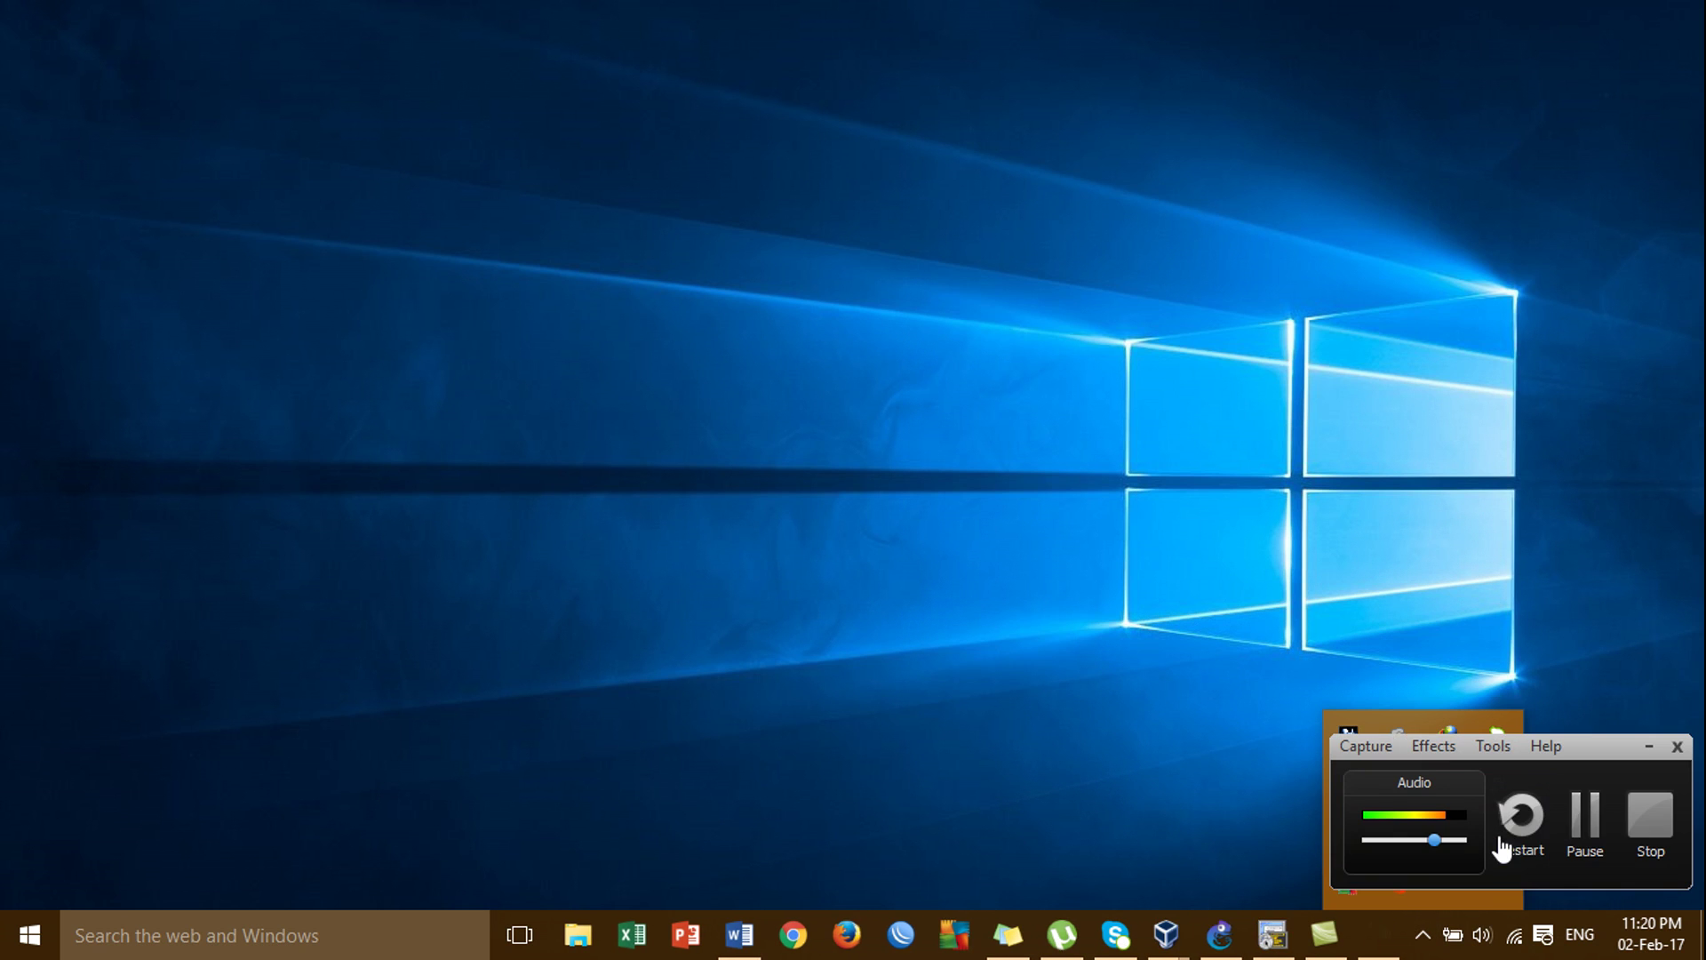